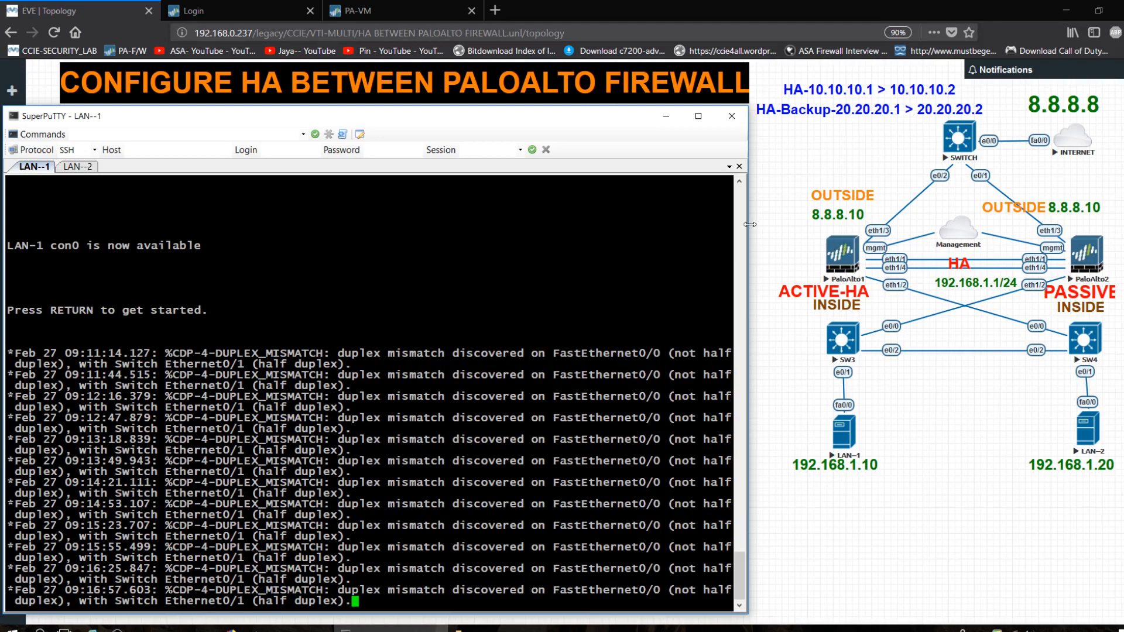
- Log in to the firewall at 192.168.137.10 with the saved admin name and password, and acknowledge the default-credentials warning
{"action": "left_click", "coordinate": [240, 10]}
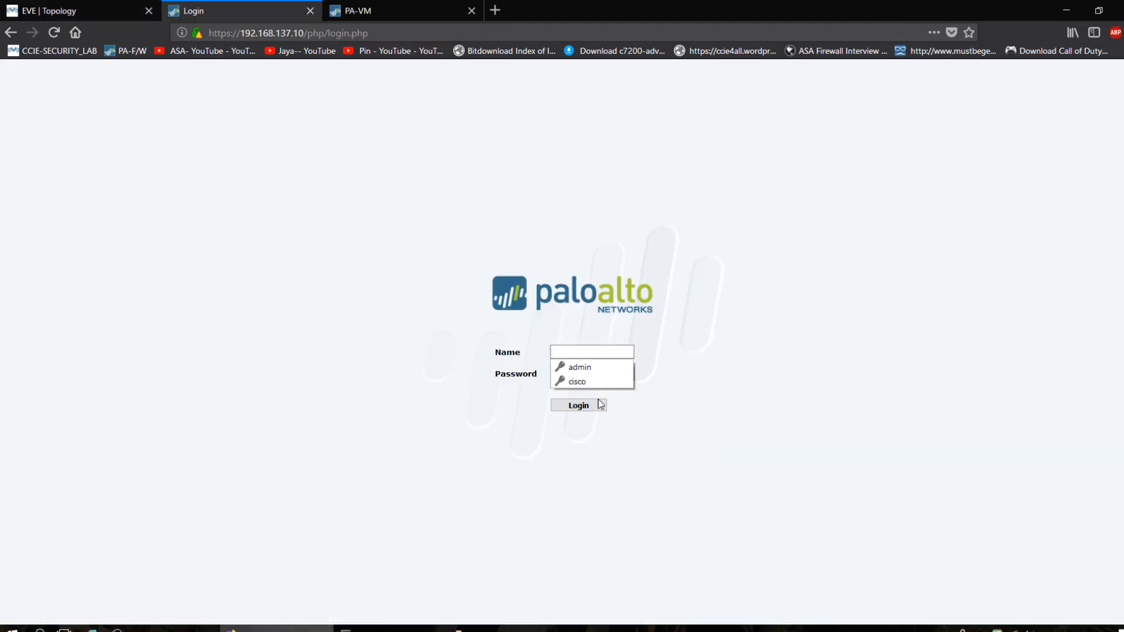
{"action": "left_click", "coordinate": [587, 365]}
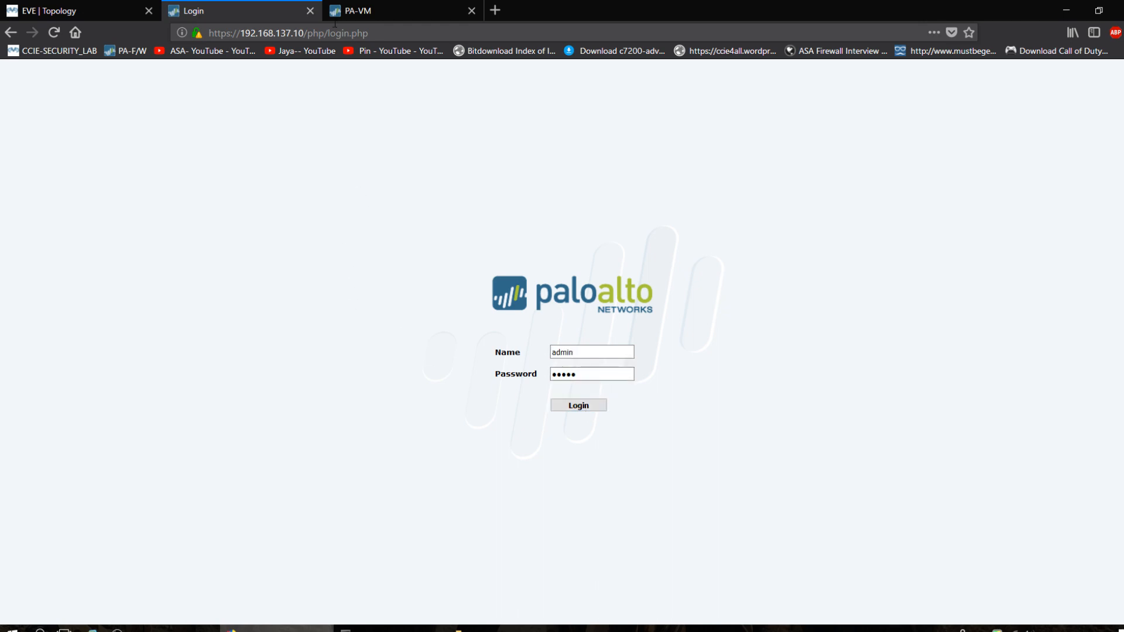
{"action": "left_click", "coordinate": [602, 408]}
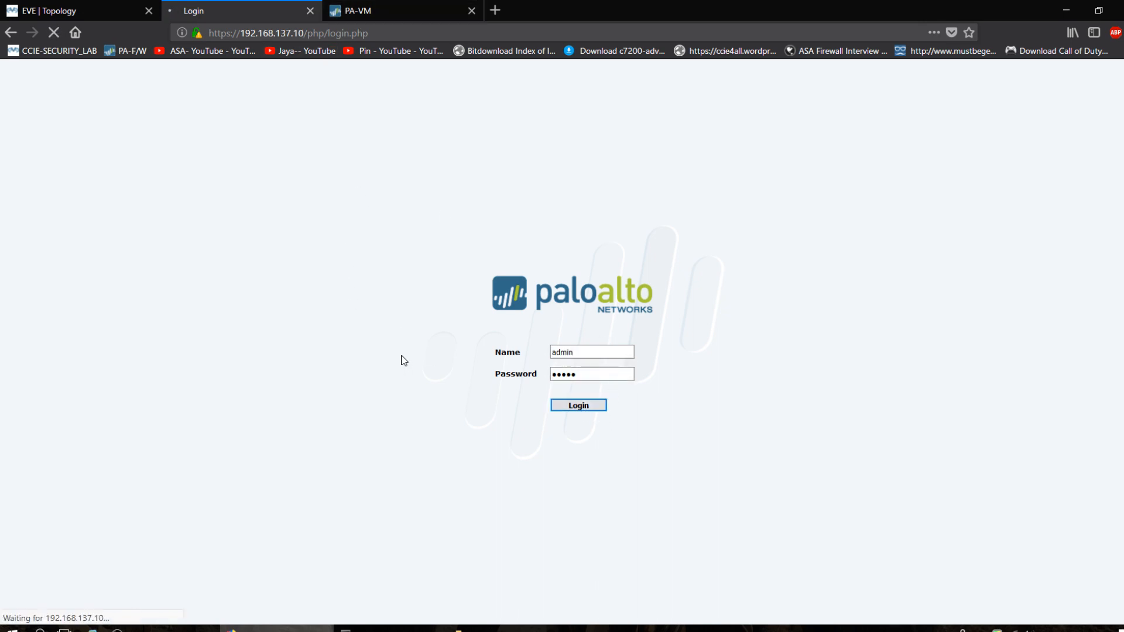
{"action": "left_click", "coordinate": [108, 8]}
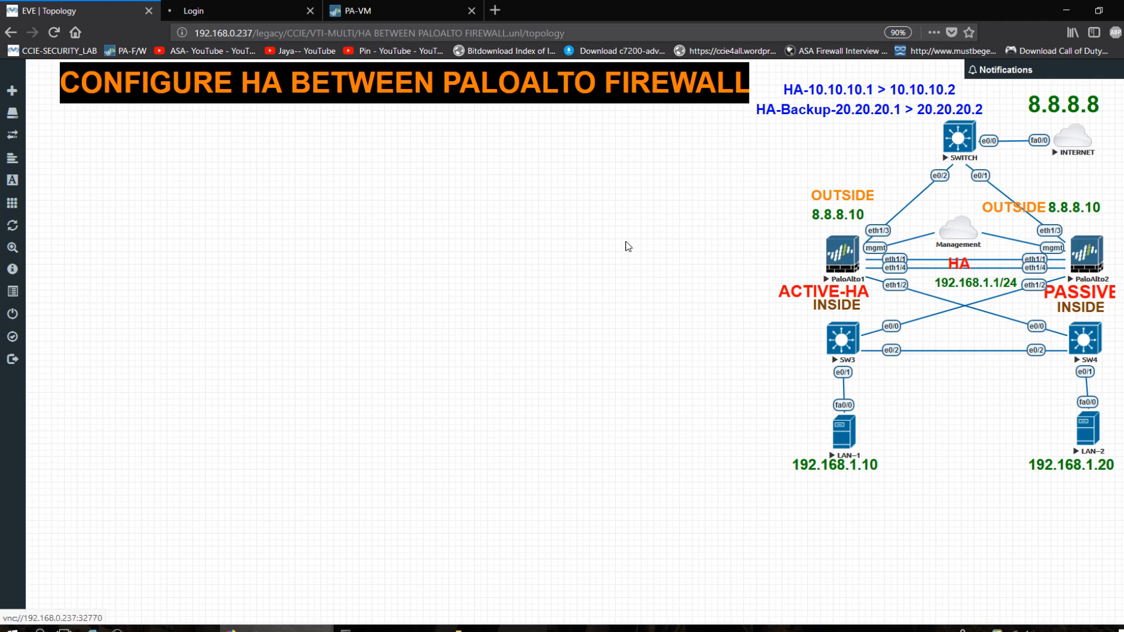
{"action": "key", "text": "ctrl+Tab"}
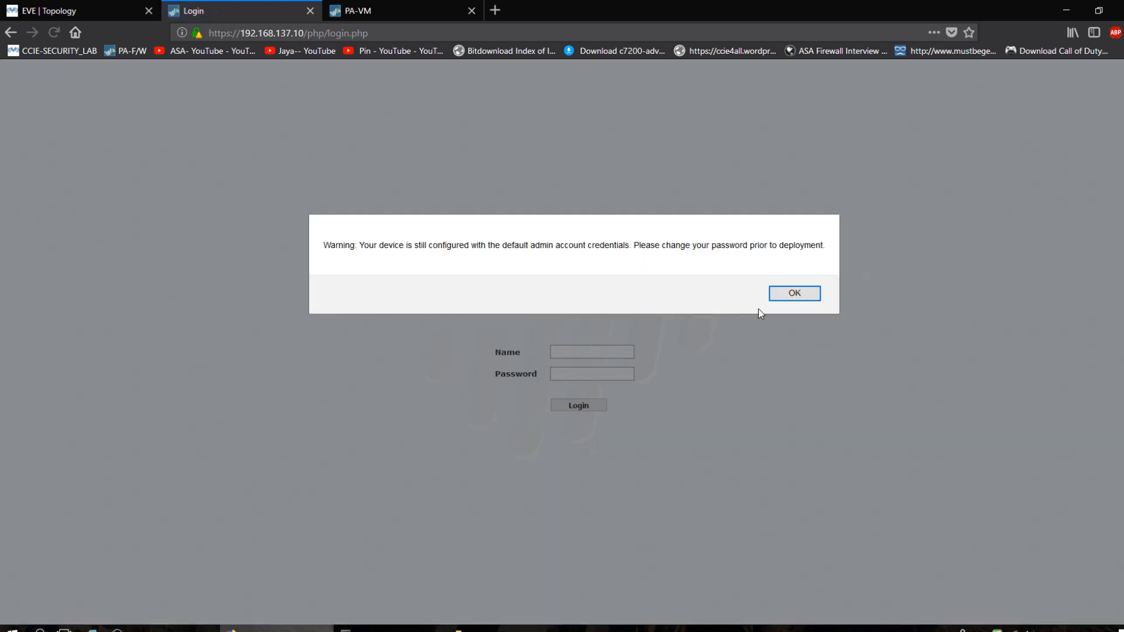
{"action": "left_click", "coordinate": [808, 293]}
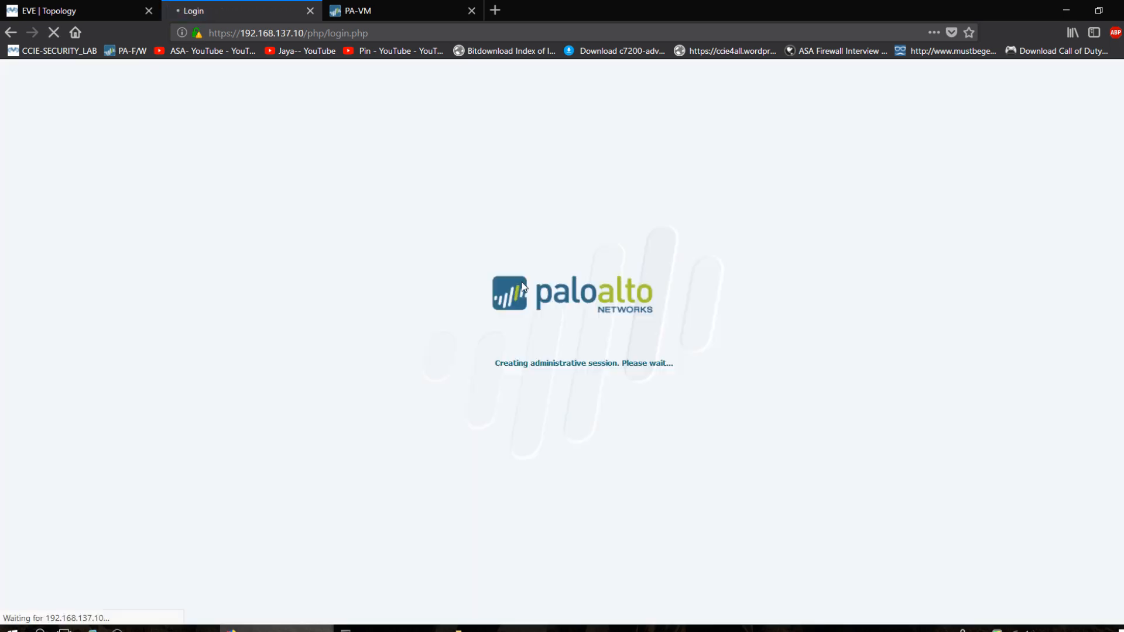
- Compare the device names on the dashboards of the 192.168.137.20 and 192.168.137.10 firewalls
{"action": "left_click", "coordinate": [399, 14]}
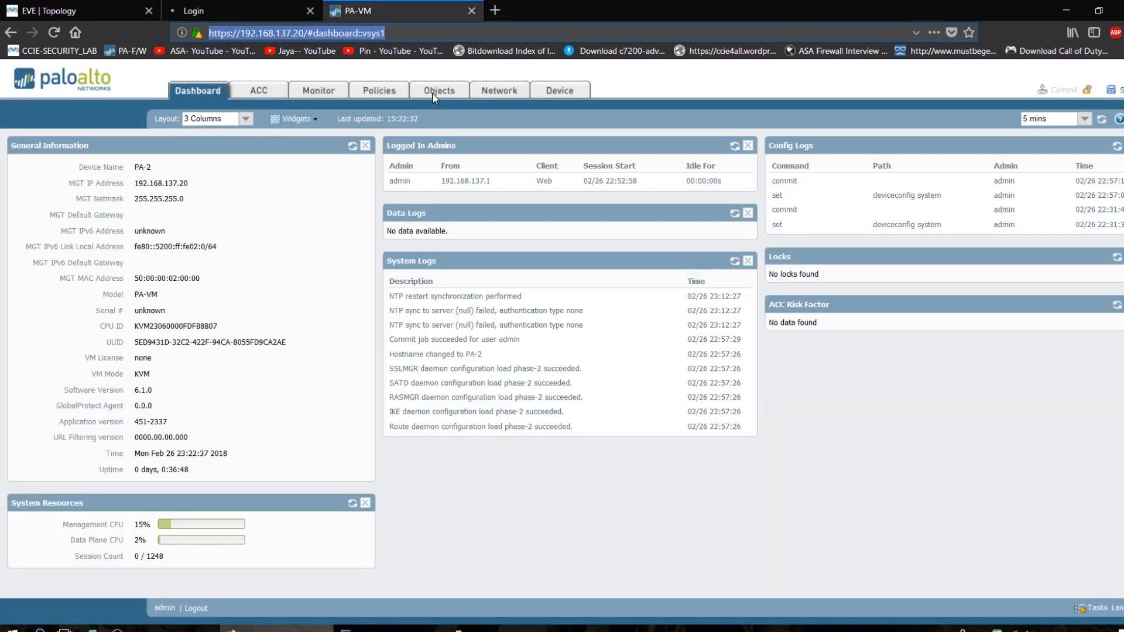
{"action": "double_click", "coordinate": [137, 169]}
{"action": "left_click", "coordinate": [254, 10]}
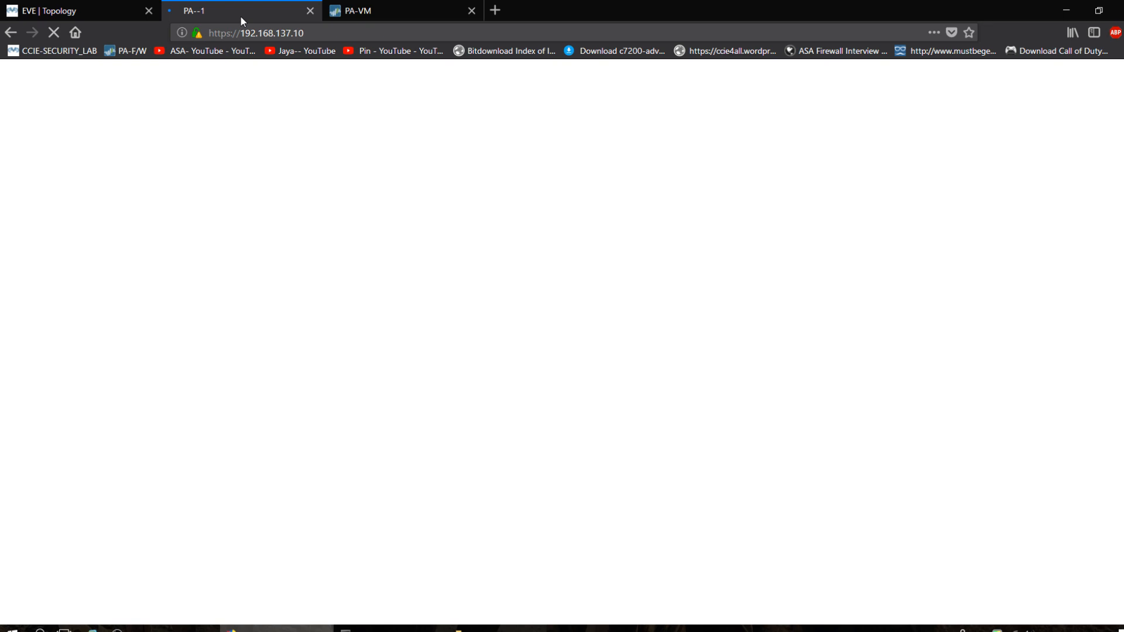
{"action": "left_click", "coordinate": [385, 12]}
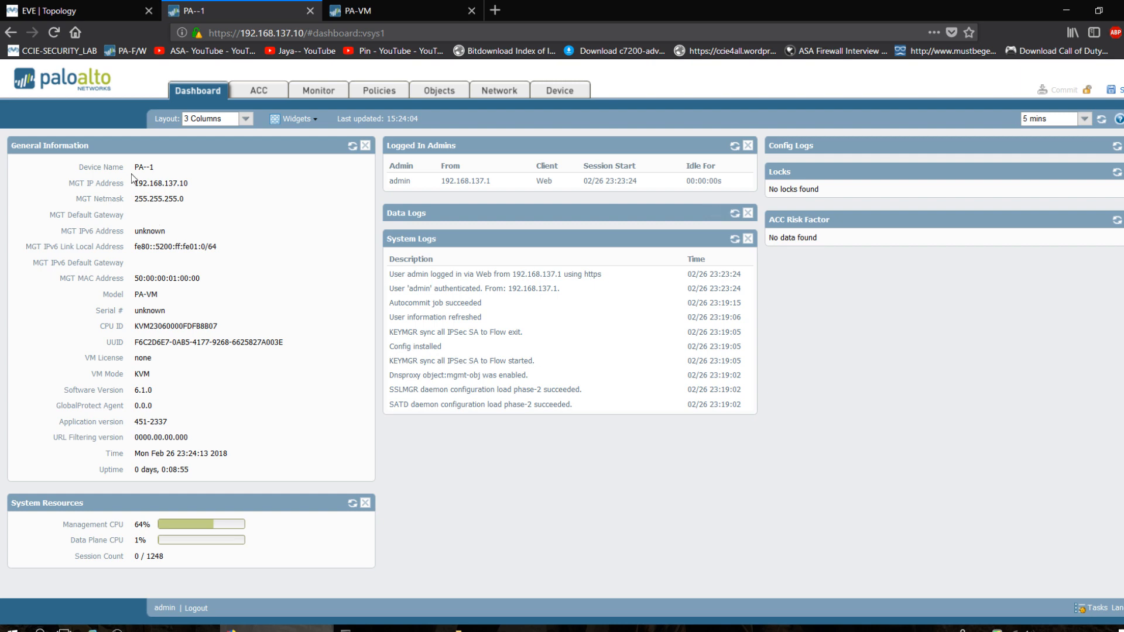
{"action": "key", "text": "ctrl+Tab"}
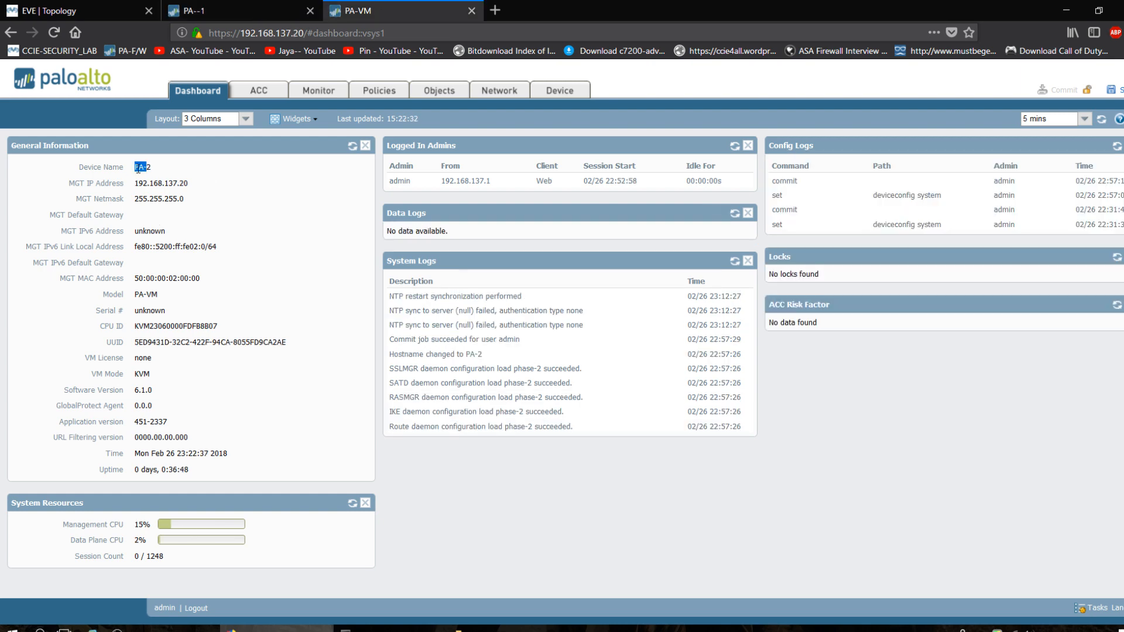
{"action": "left_click", "coordinate": [213, 7]}
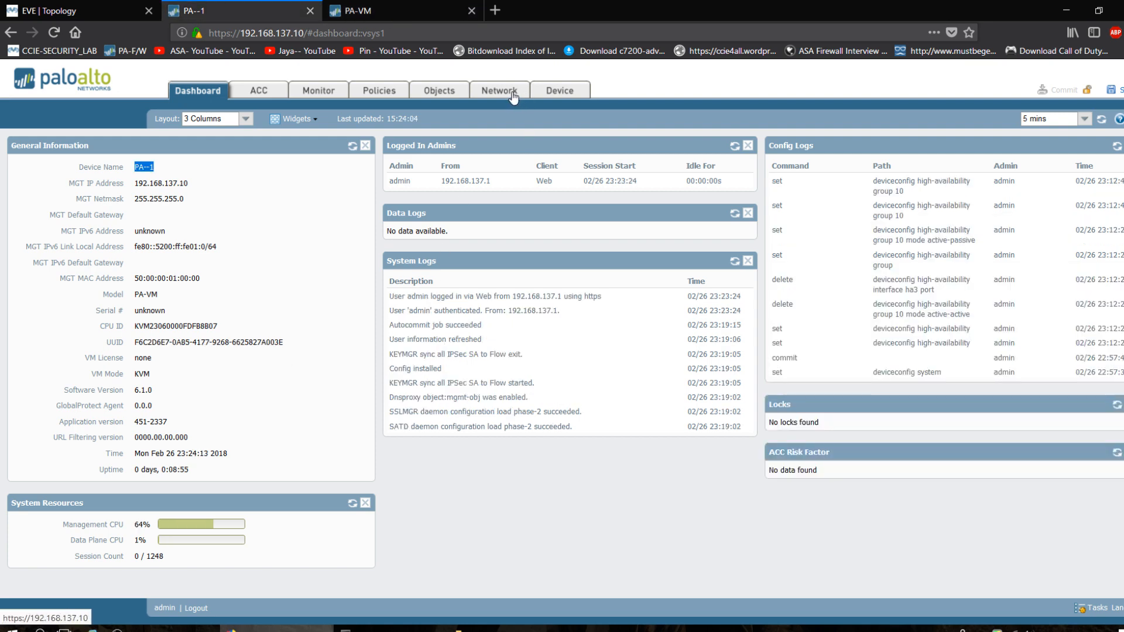
- Set the interface type of ethernet1/1 on firewall PA--1 to HA, checking the HA links in the topology
{"action": "left_click", "coordinate": [512, 94]}
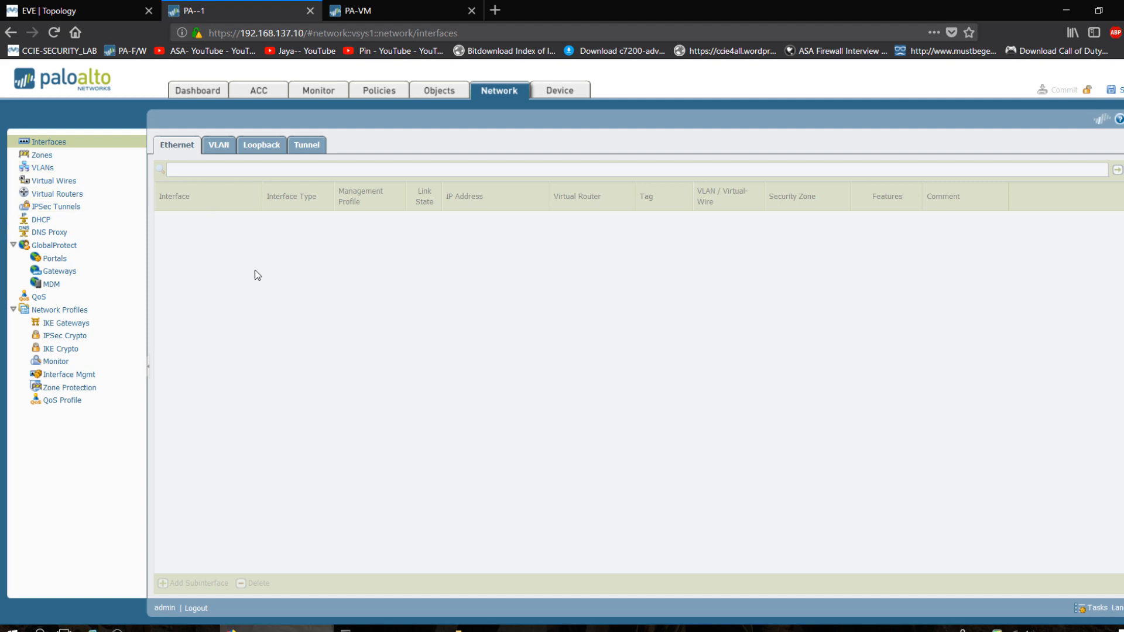
{"action": "left_click", "coordinate": [58, 12]}
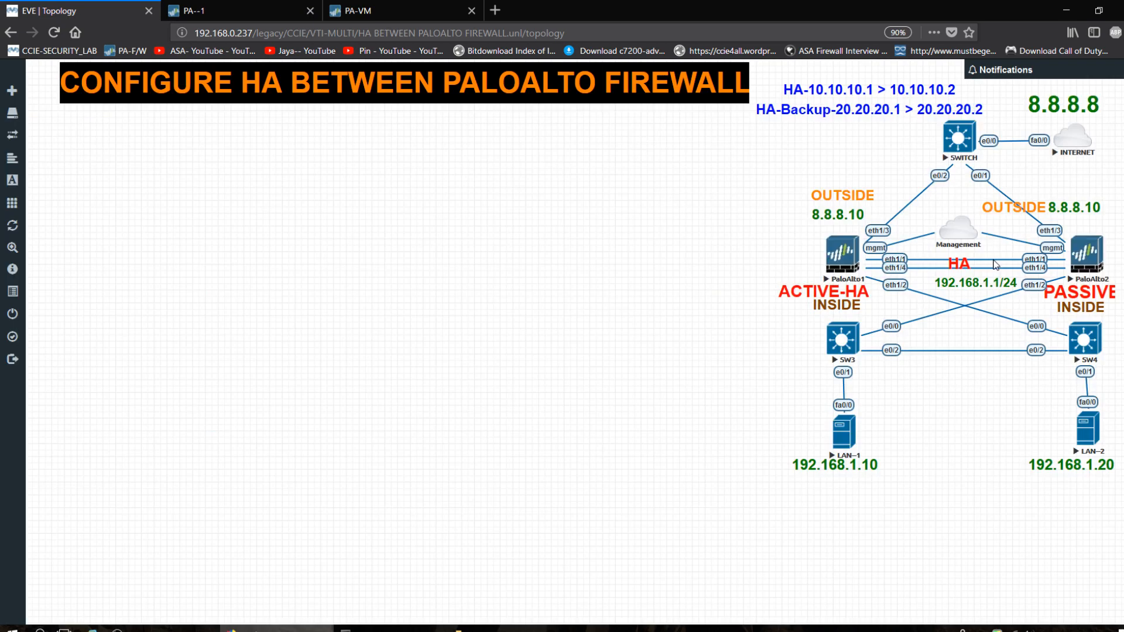
{"action": "left_click", "coordinate": [258, 9]}
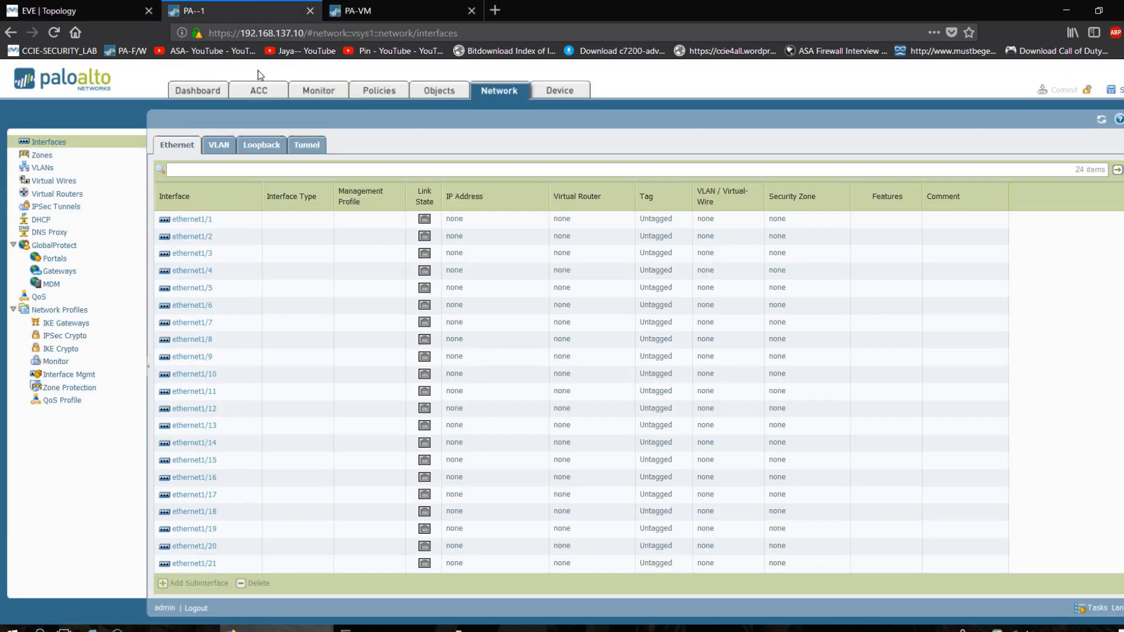
{"action": "left_click", "coordinate": [220, 226]}
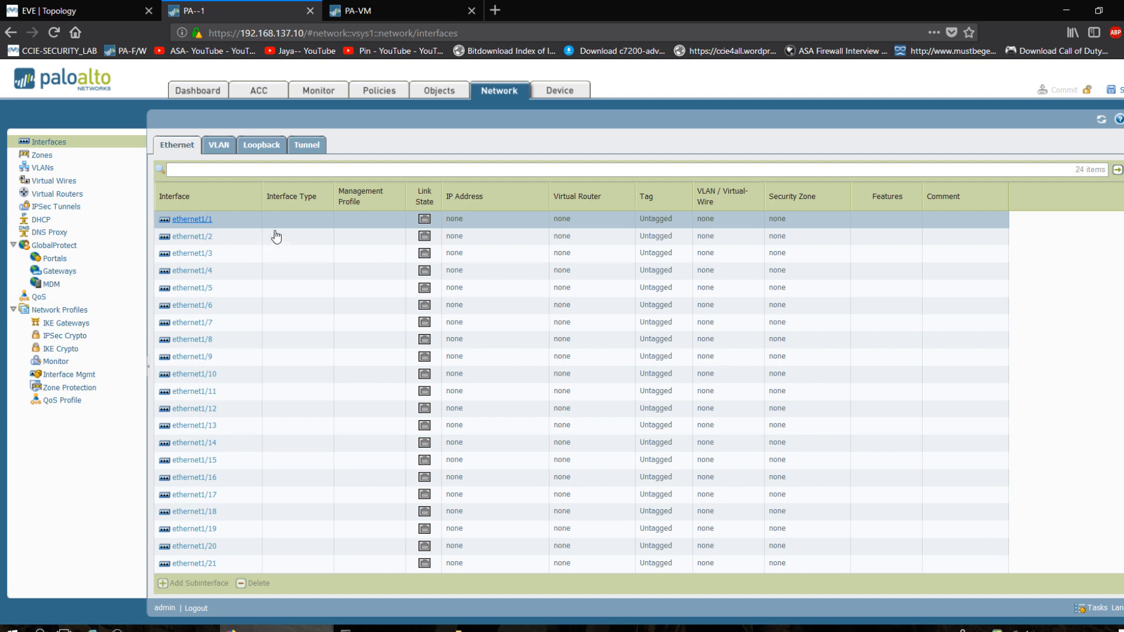
{"action": "left_click", "coordinate": [200, 222]}
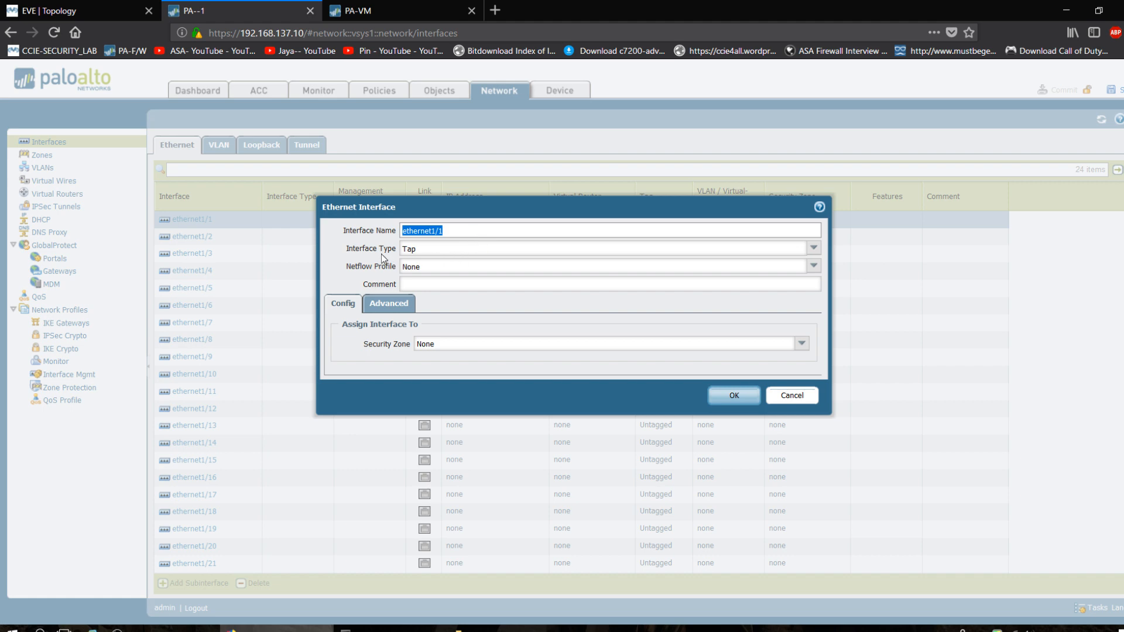
{"action": "left_click", "coordinate": [812, 248]}
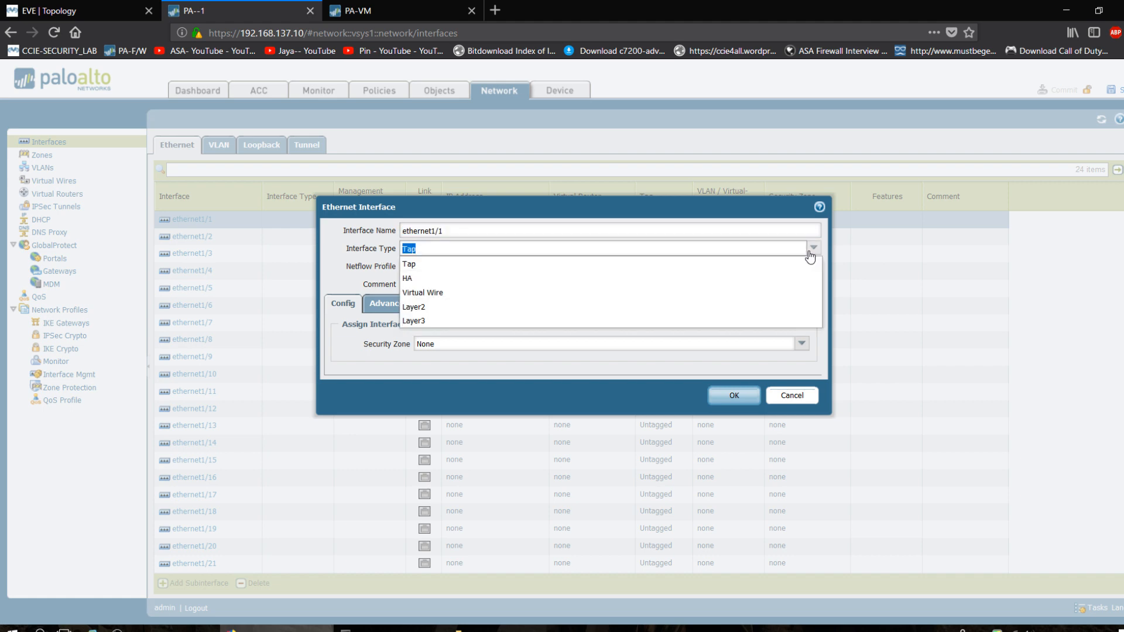
{"action": "left_click", "coordinate": [626, 278]}
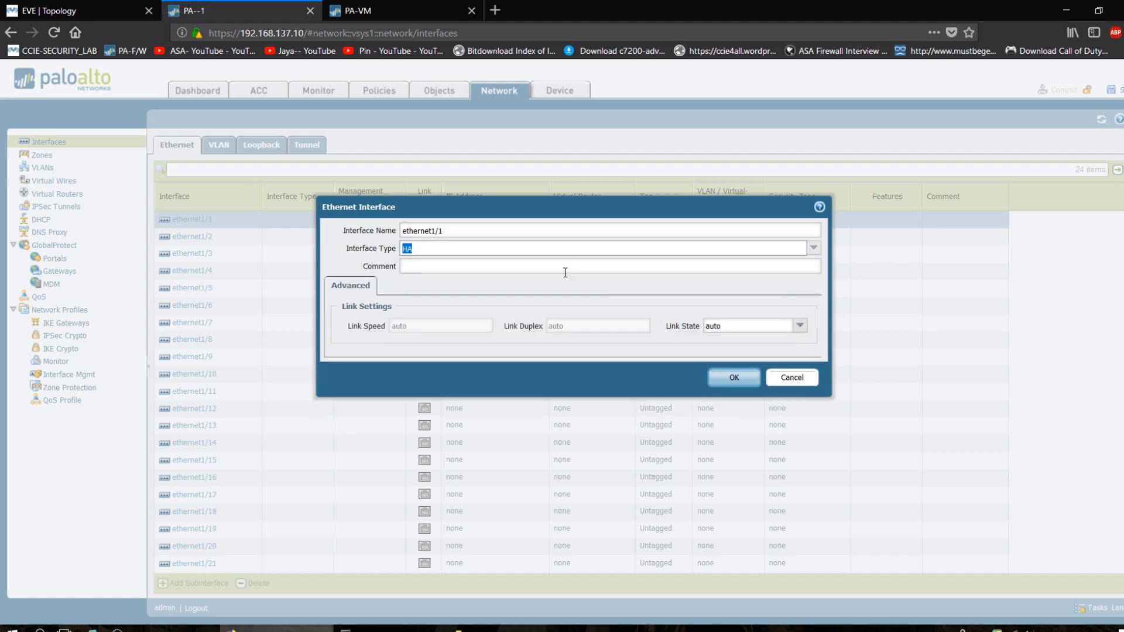
{"action": "left_click", "coordinate": [731, 378]}
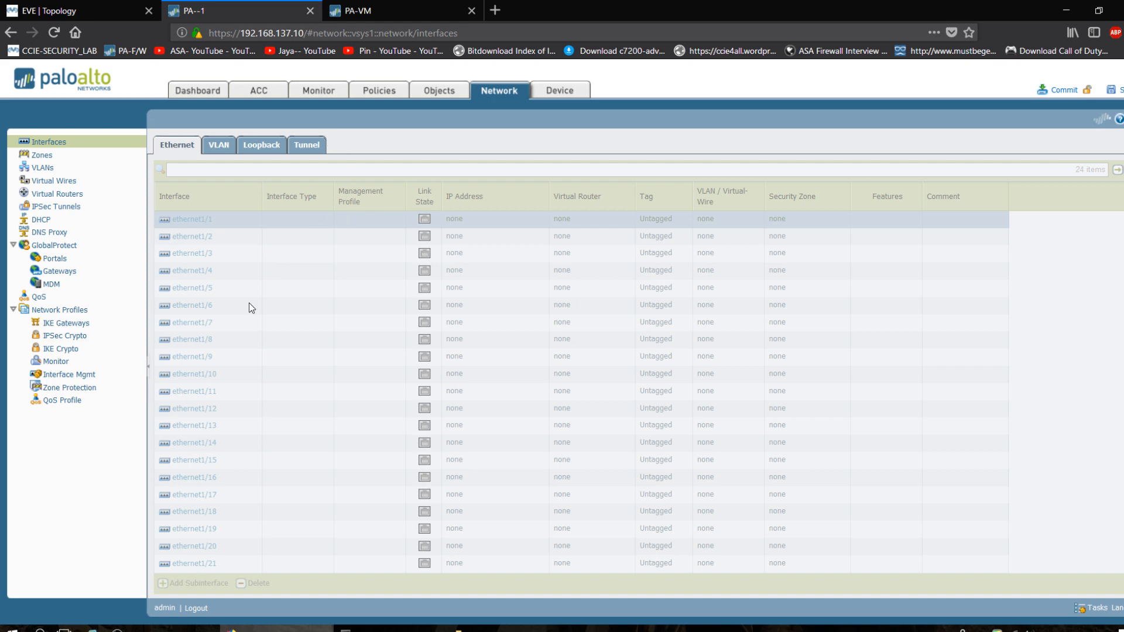
- Check the second HA link in the topology and set PA--1's ethernet1/4 interface type to HA
{"action": "left_click", "coordinate": [104, 14]}
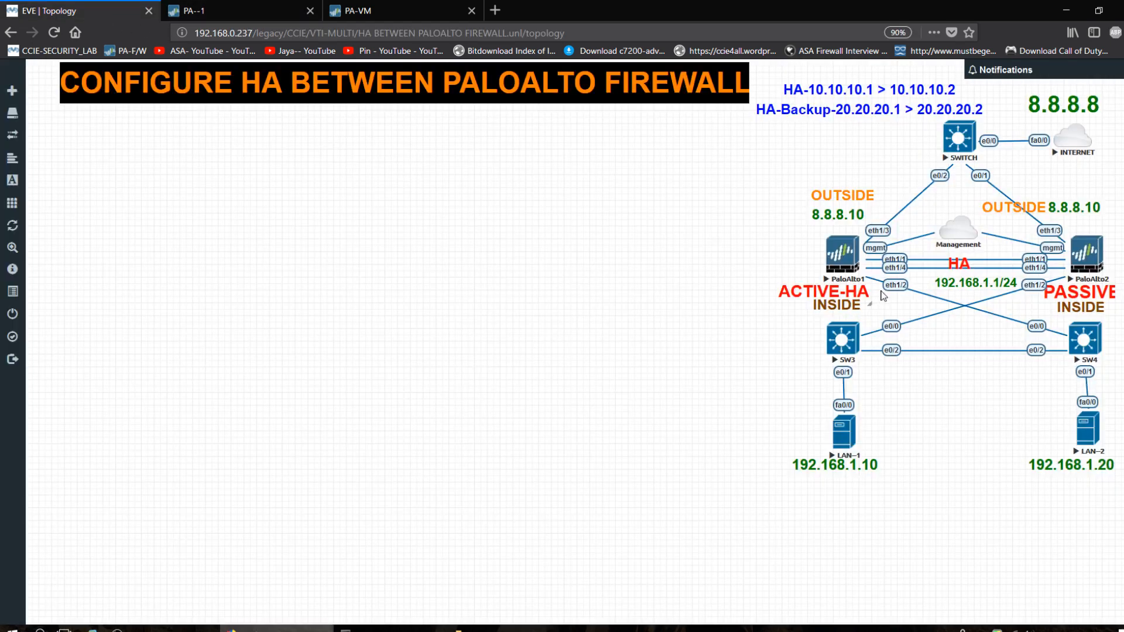
{"action": "left_click", "coordinate": [234, 15]}
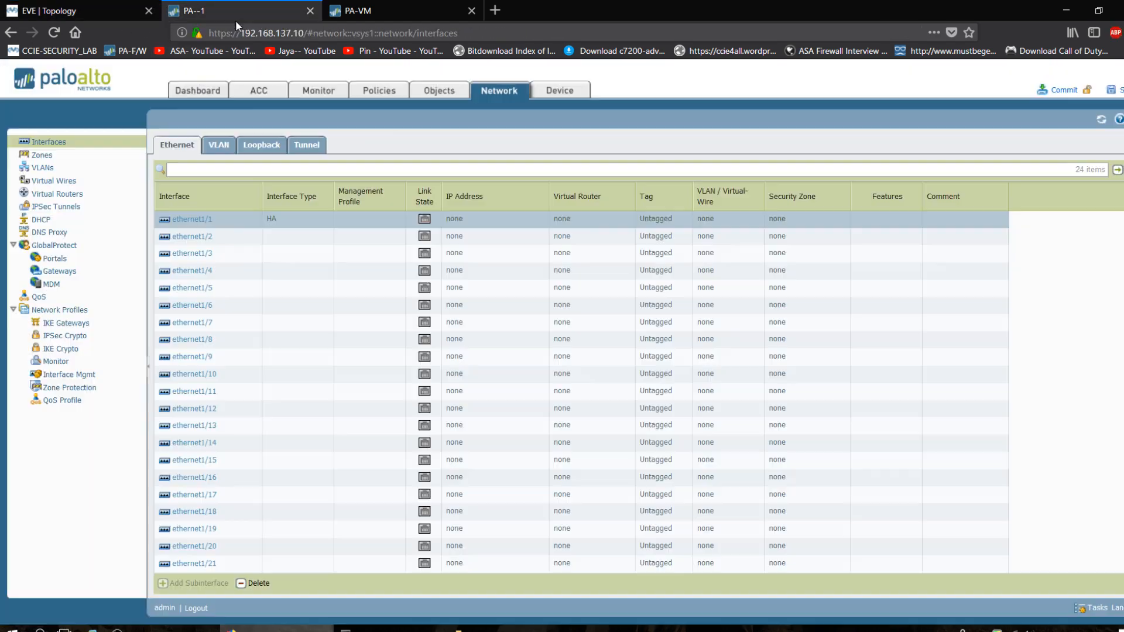
{"action": "left_click", "coordinate": [206, 274]}
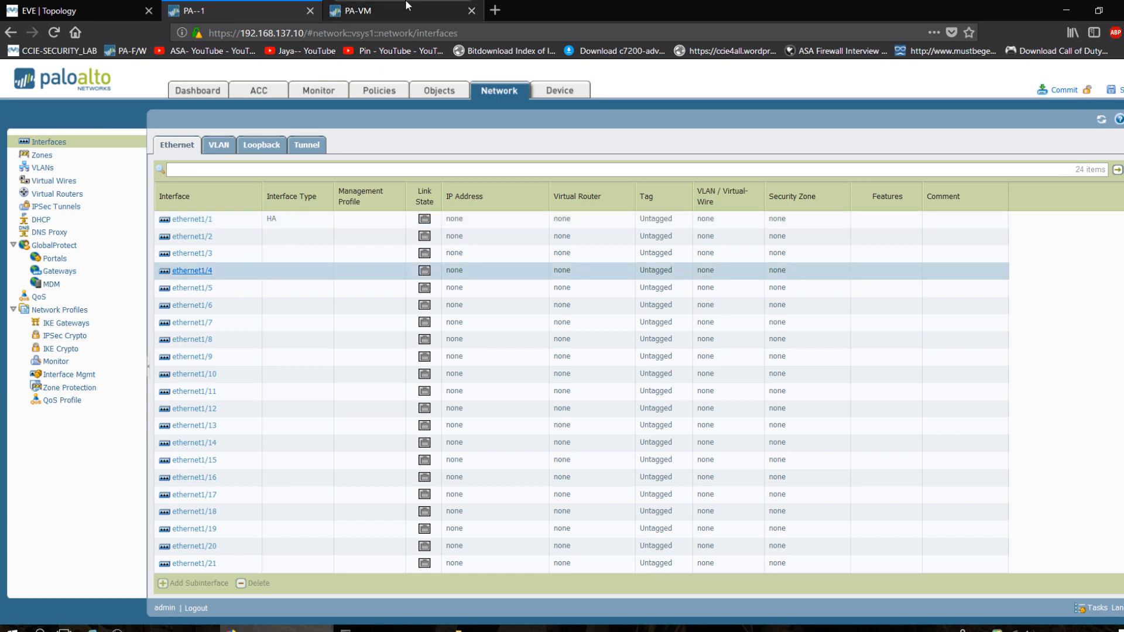
{"action": "double_click", "coordinate": [274, 274]}
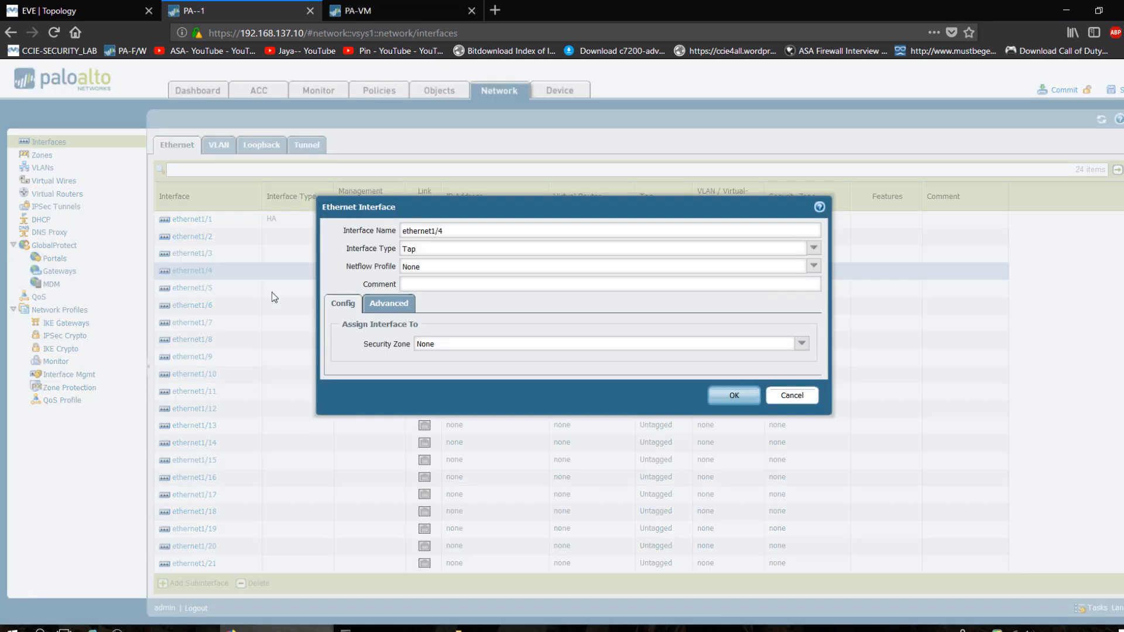
{"action": "left_click", "coordinate": [813, 248]}
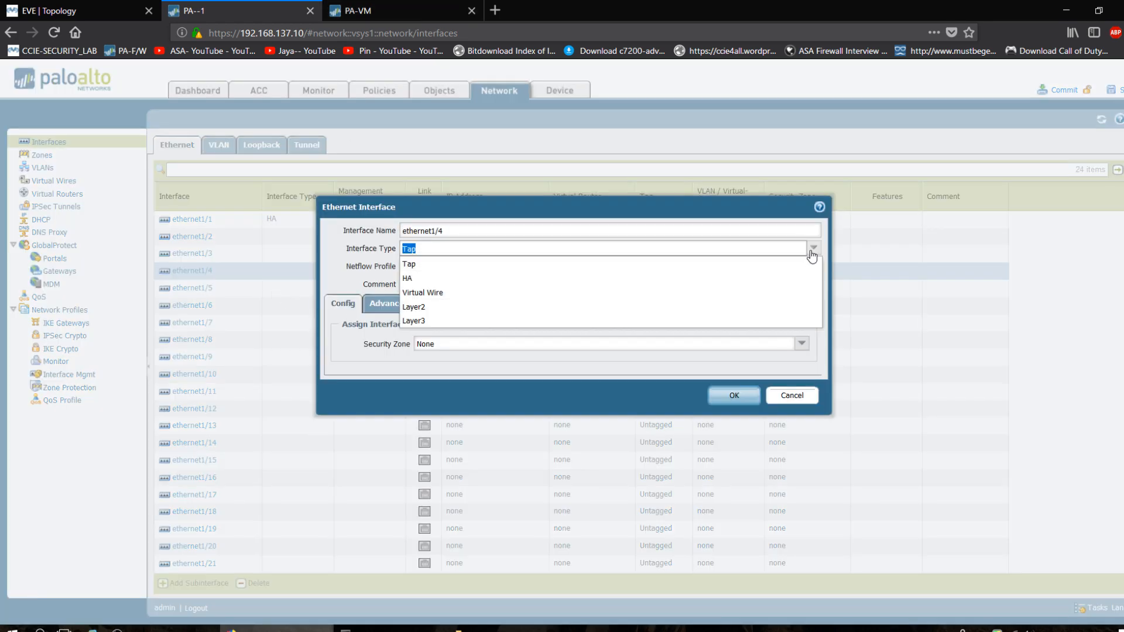
{"action": "left_click", "coordinate": [655, 279]}
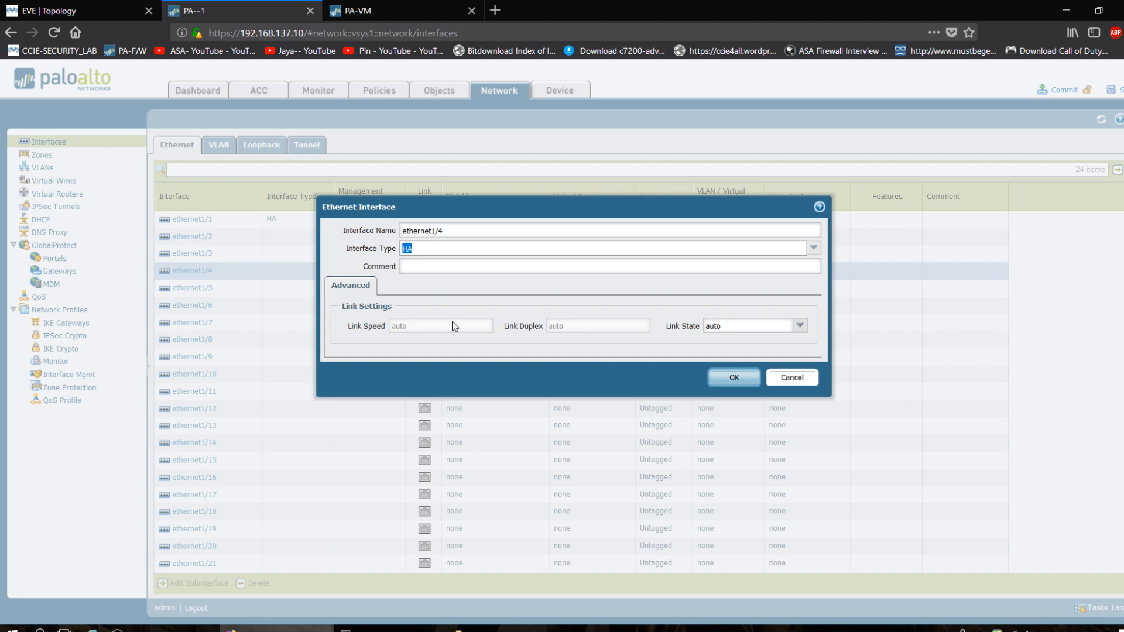
{"action": "left_click", "coordinate": [735, 380]}
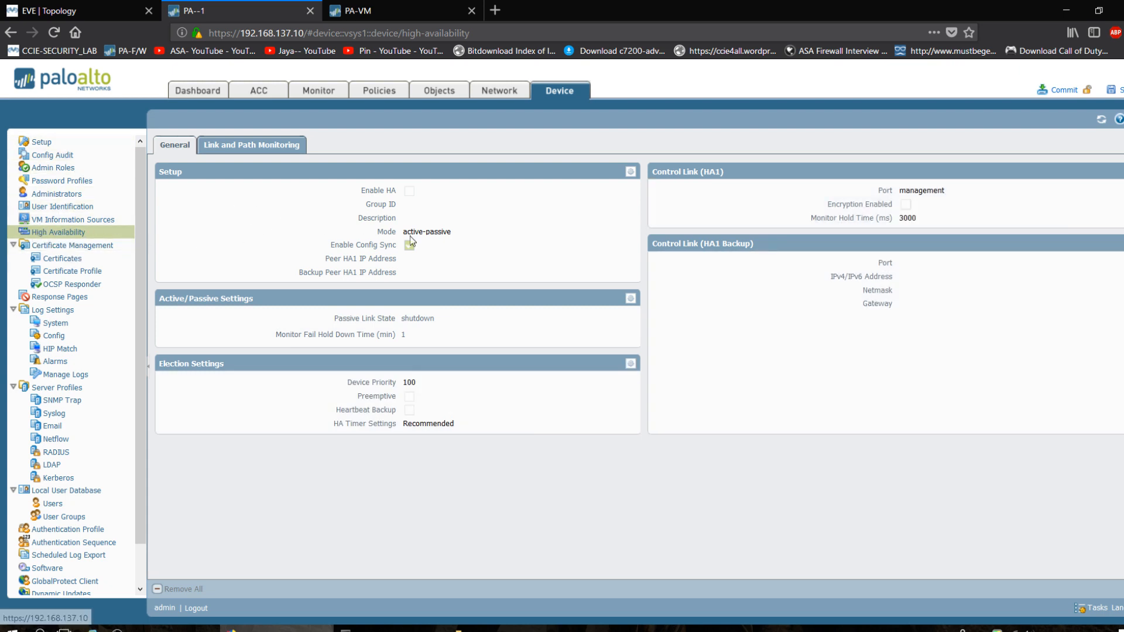
- In PA--1's High Availability setup, enable HA with group ID 10 and the description "active"
{"action": "left_click", "coordinate": [632, 172]}
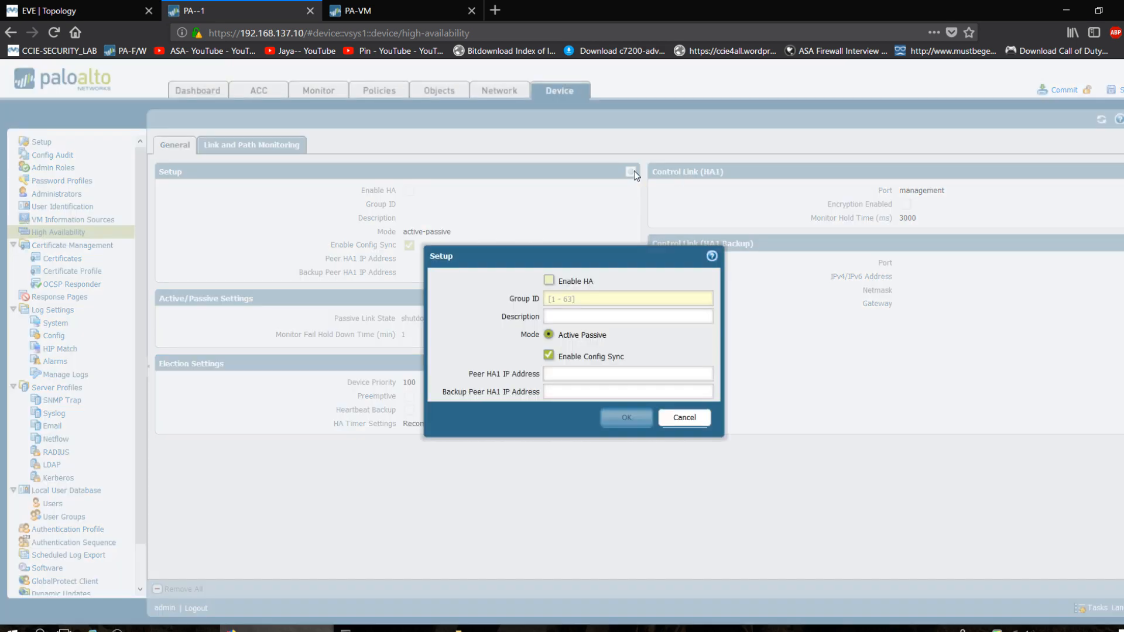
{"action": "left_click", "coordinate": [549, 280]}
{"action": "left_click", "coordinate": [577, 321]}
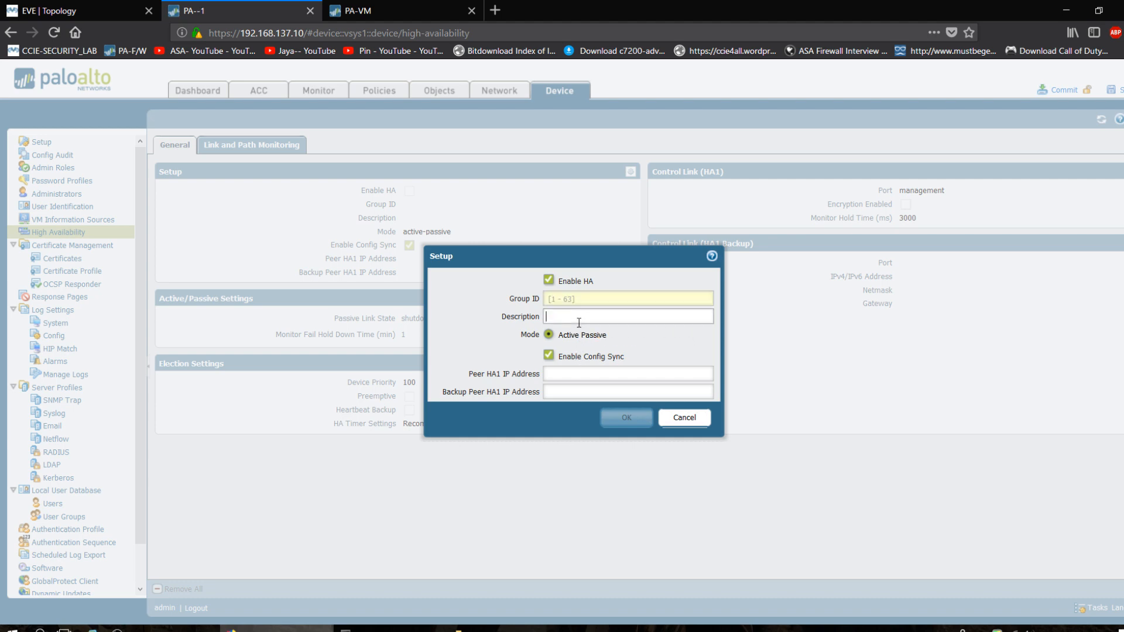
{"action": "left_click", "coordinate": [589, 300]}
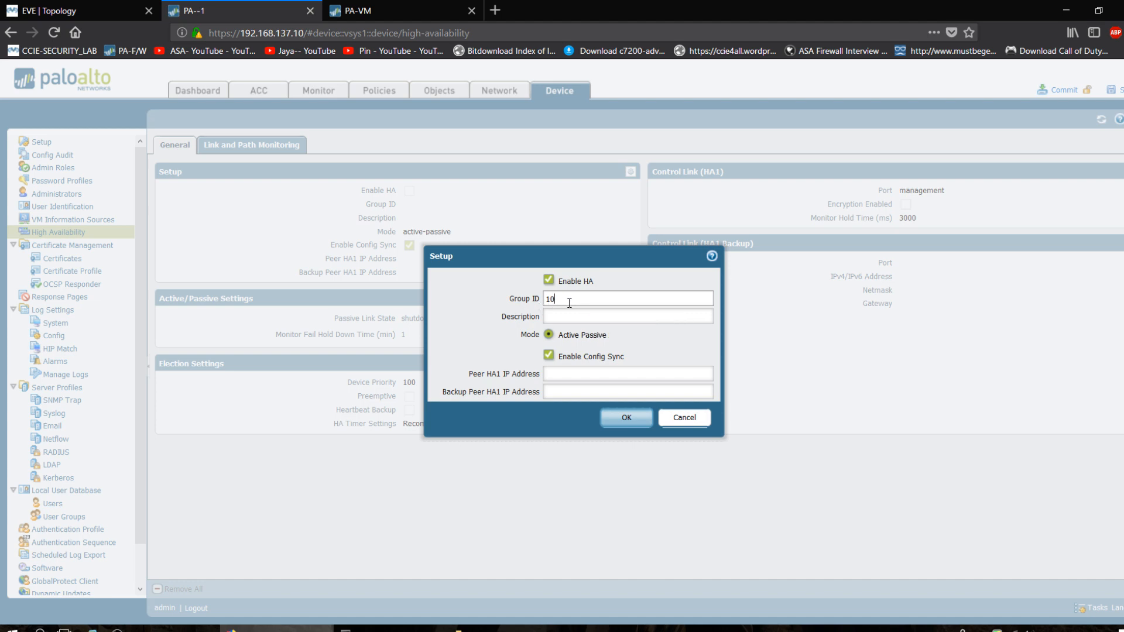
{"action": "left_click", "coordinate": [569, 318]}
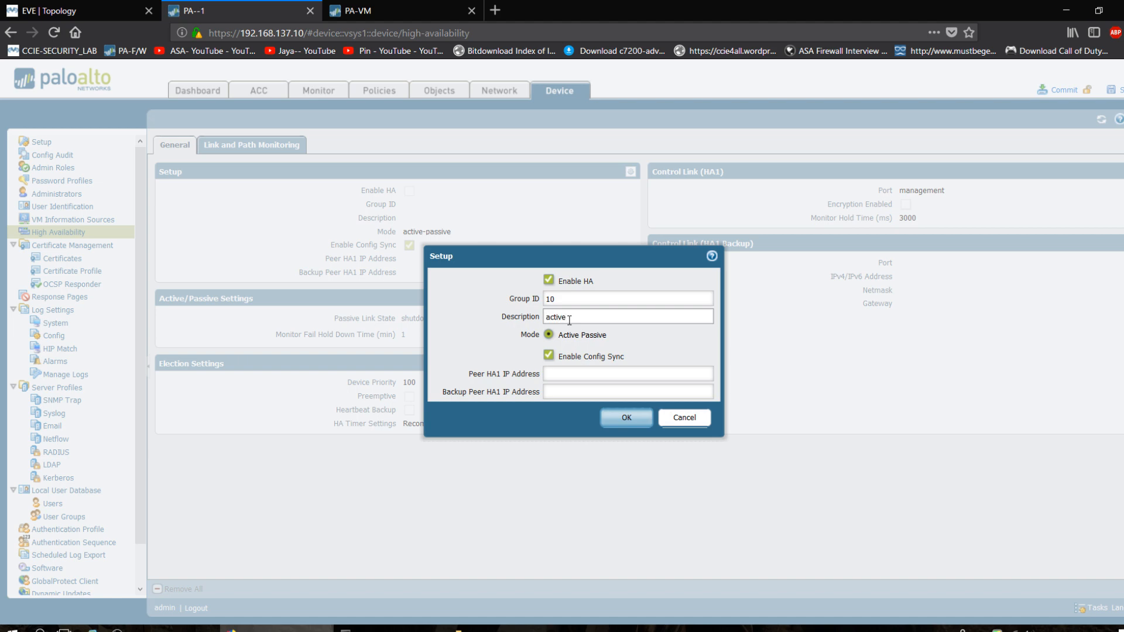
- Set PA--1's Peer HA1 IP Address to 10.10.10.2 and Backup Peer HA1 IP Address to 20.20.20.2, checking the addresses in the topology
{"action": "left_click", "coordinate": [572, 374]}
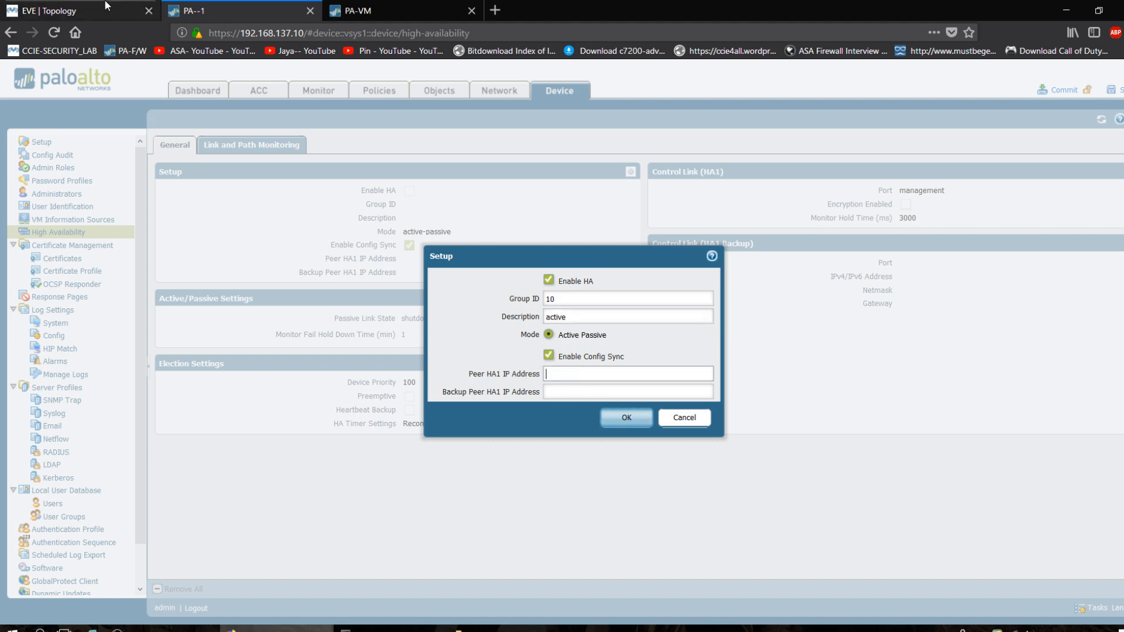
{"action": "left_click", "coordinate": [76, 11]}
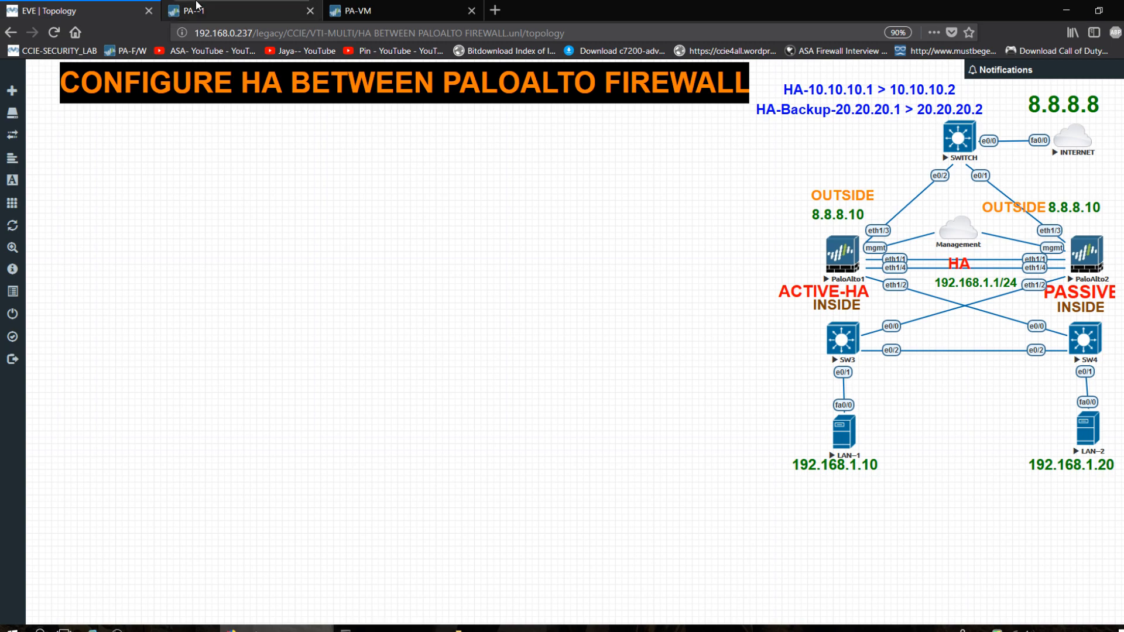
{"action": "left_click", "coordinate": [234, 11]}
{"action": "left_click", "coordinate": [570, 369]}
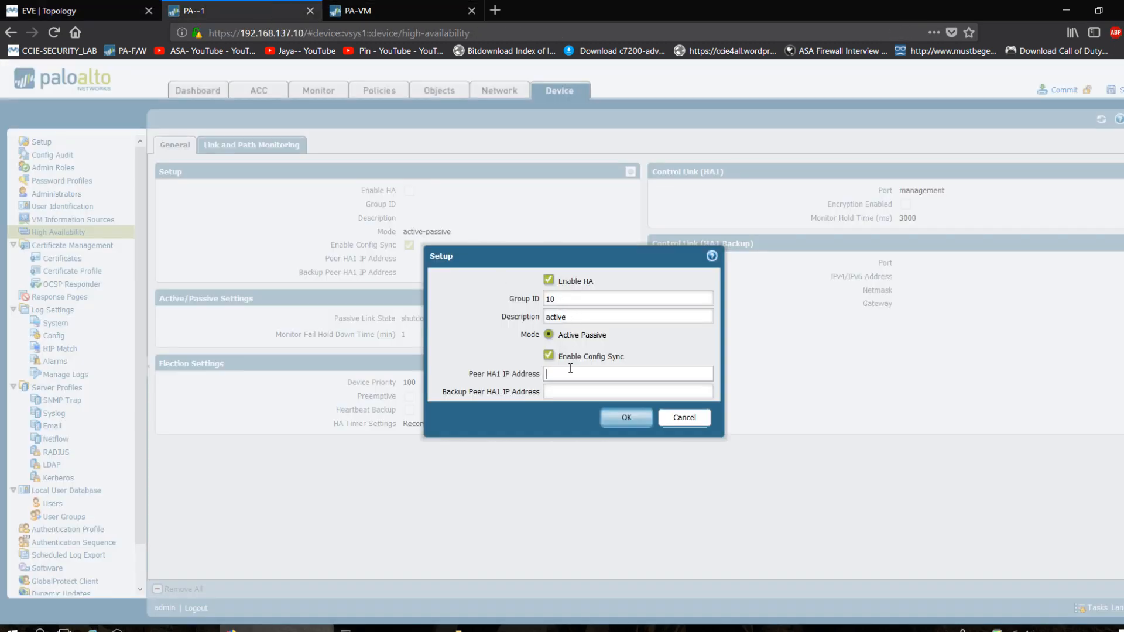
{"action": "type", "text": "10.10.10."}
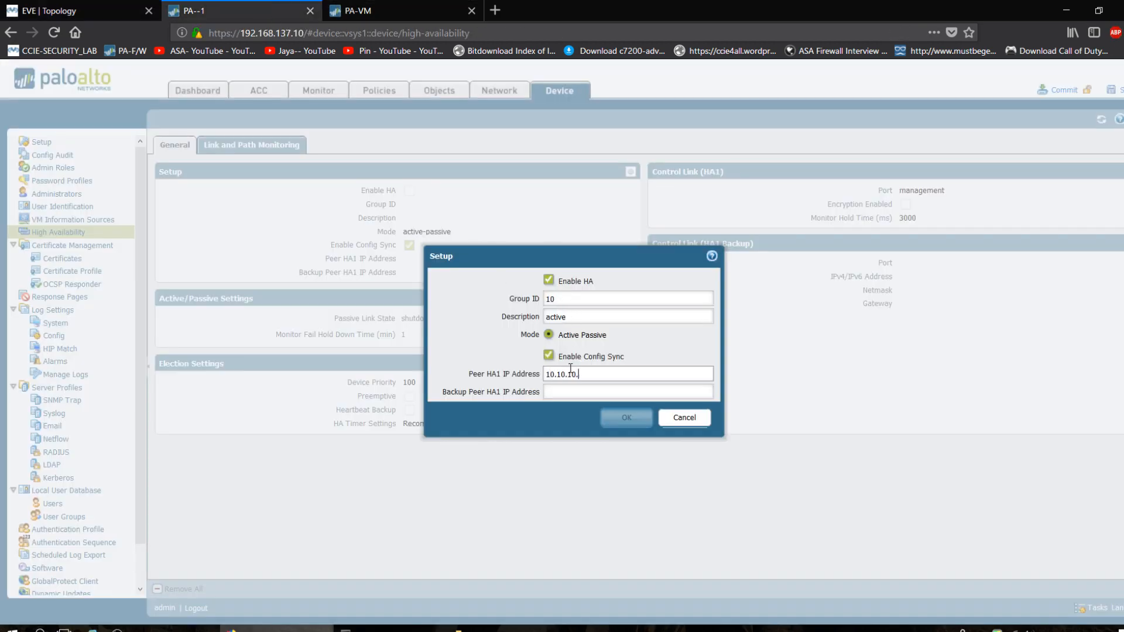
{"action": "type", "text": "220.20.20.2"}
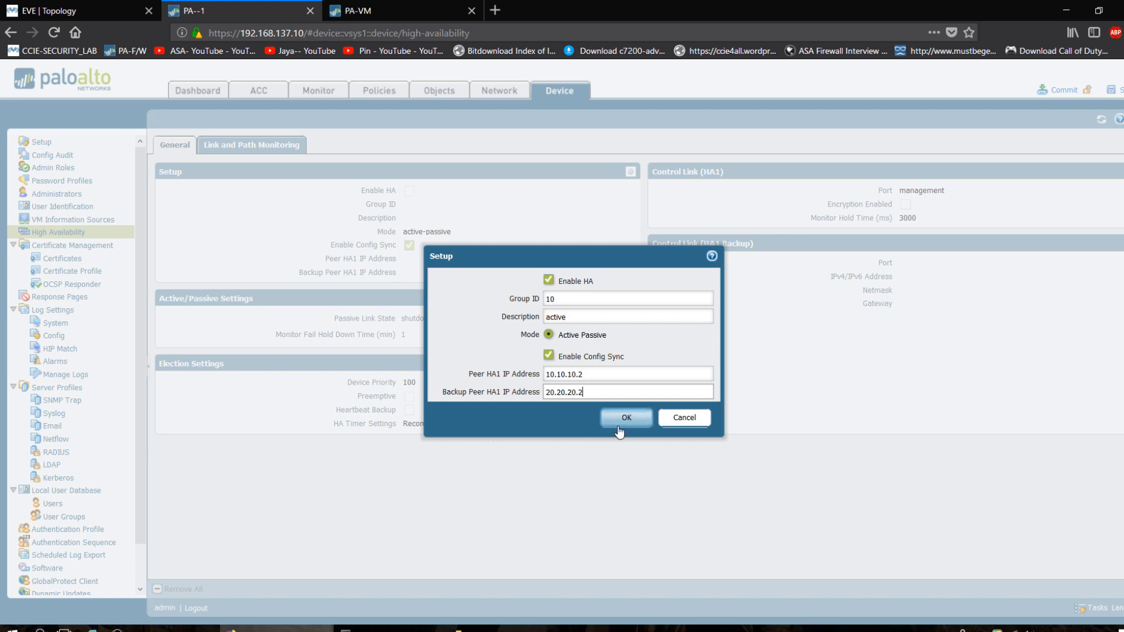
{"action": "left_click", "coordinate": [624, 418]}
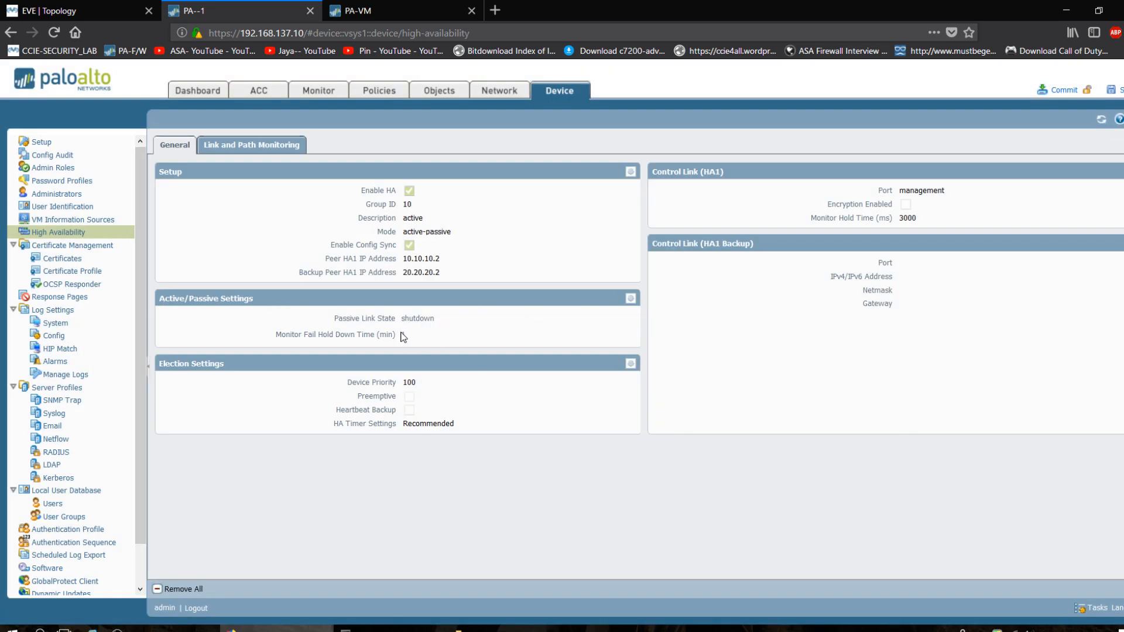
- Set the Passive Link State to Auto in PA--1's Active/Passive Settings
{"action": "left_click", "coordinate": [630, 299]}
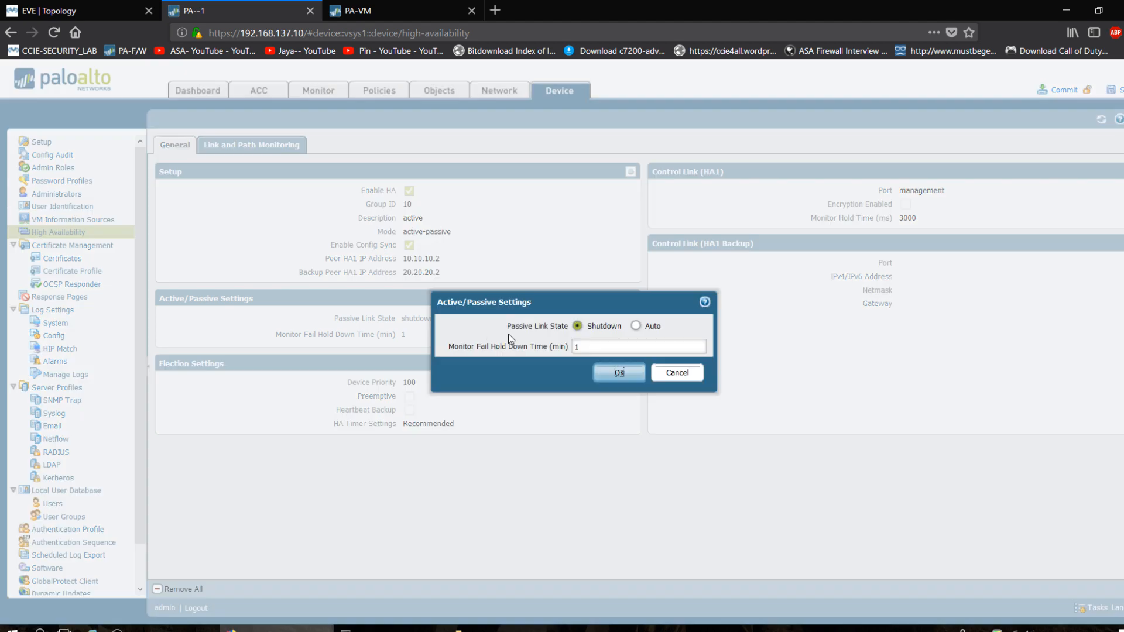
{"action": "left_click", "coordinate": [635, 326]}
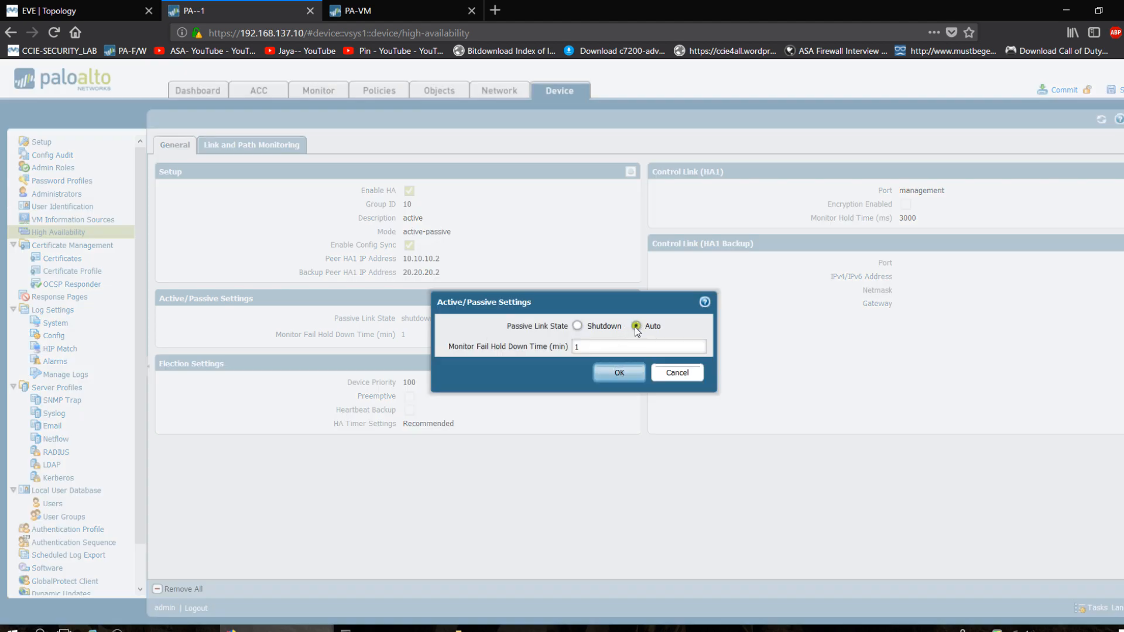
{"action": "left_click", "coordinate": [622, 373]}
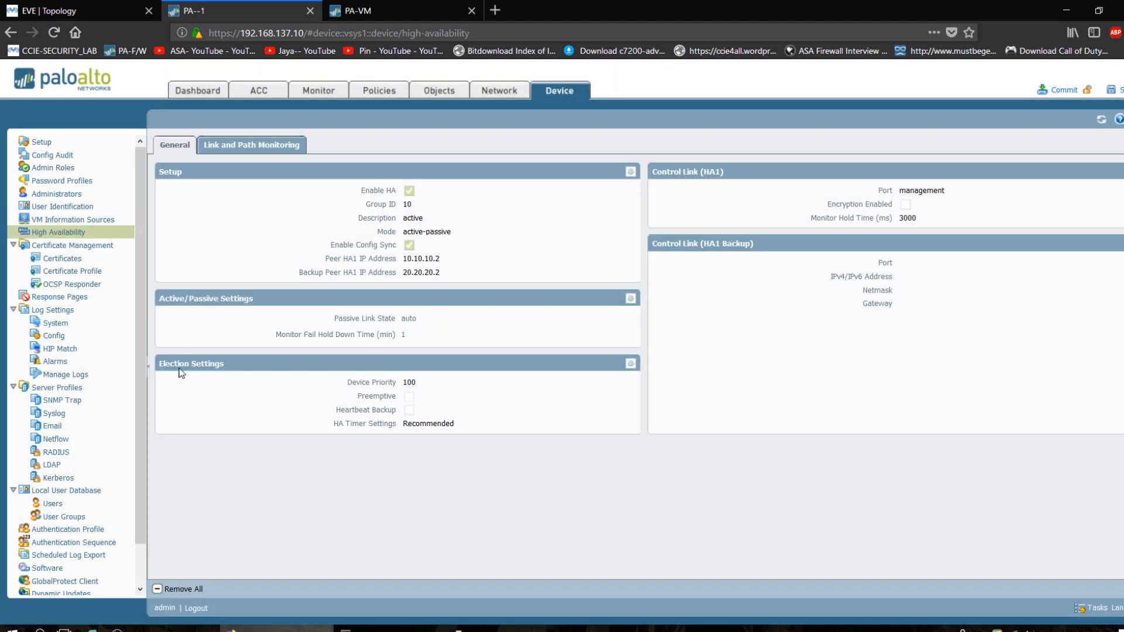
- Set PA--1's election device priority to 10 and enable Preemptive
{"action": "left_click", "coordinate": [630, 363]}
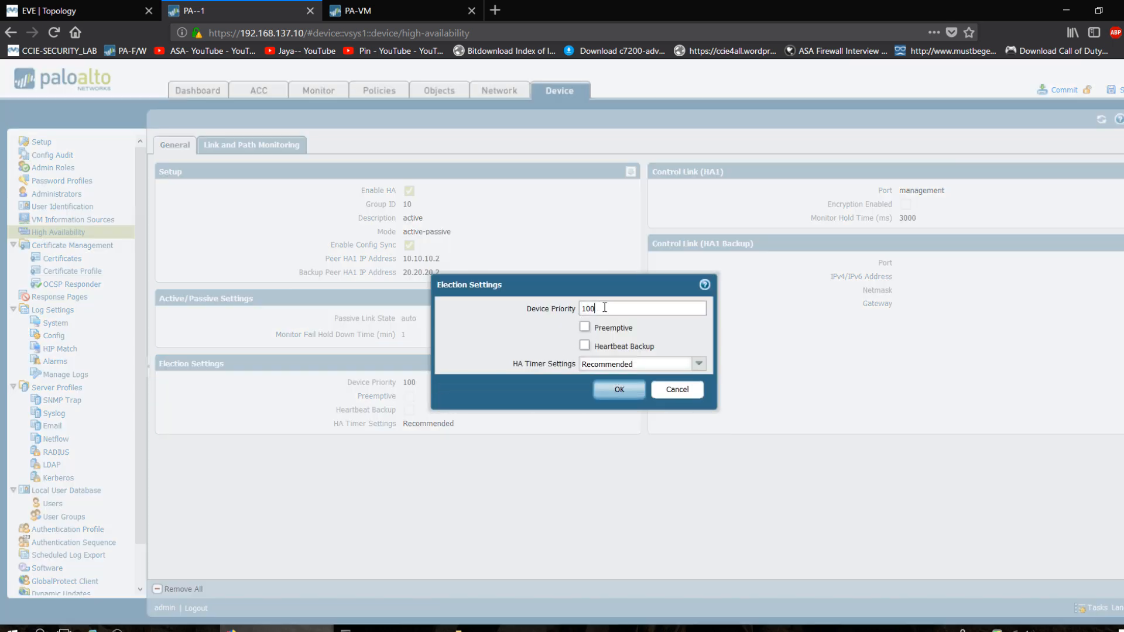
{"action": "double_click", "coordinate": [604, 308]}
{"action": "type", "text": "1"}
{"action": "left_click", "coordinate": [589, 331]}
{"action": "left_click", "coordinate": [618, 397]}
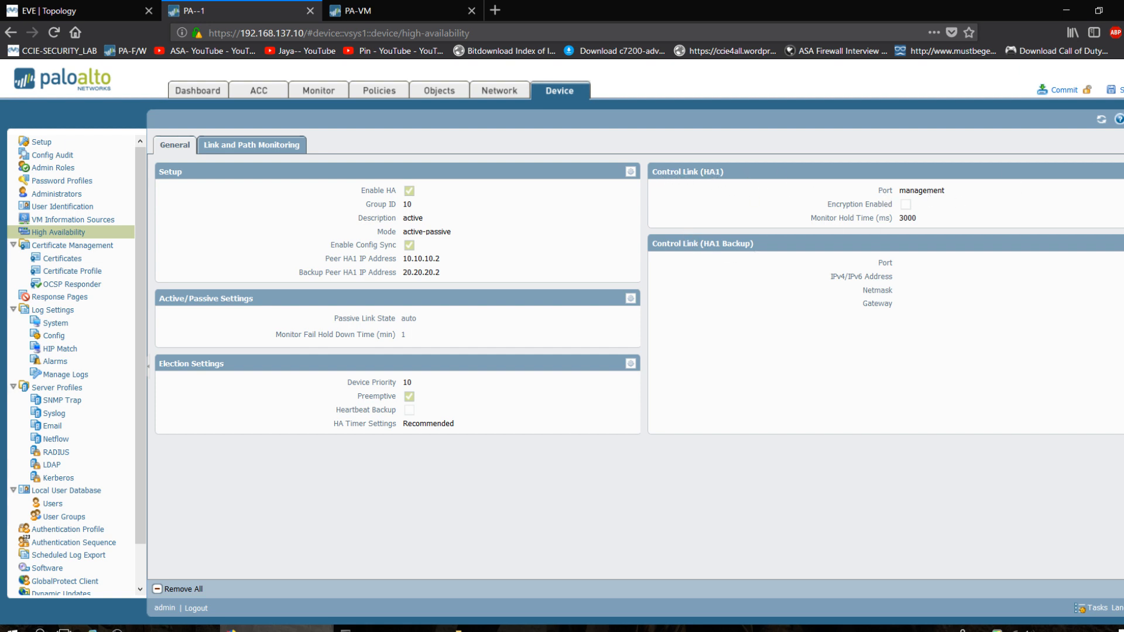
- Configure PA--1's HA1 control link on ethernet1/1 with address 10.10.10.1 and netmask 255.255.255.0, checking the addressing in the topology
{"action": "left_click", "coordinate": [690, 190]}
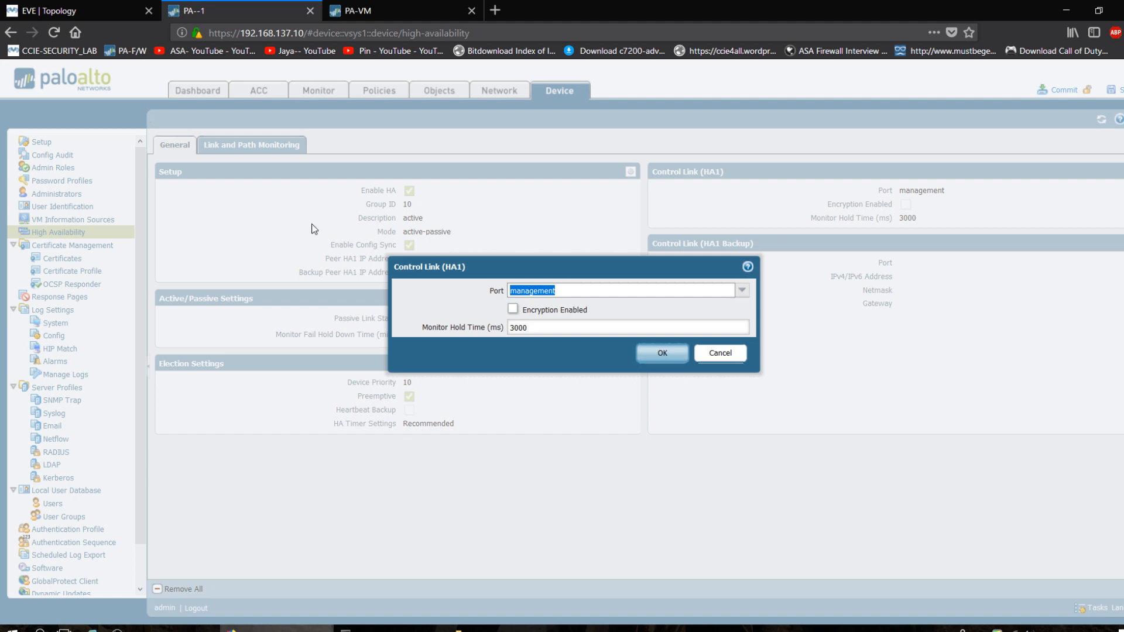
{"action": "left_click", "coordinate": [94, 11]}
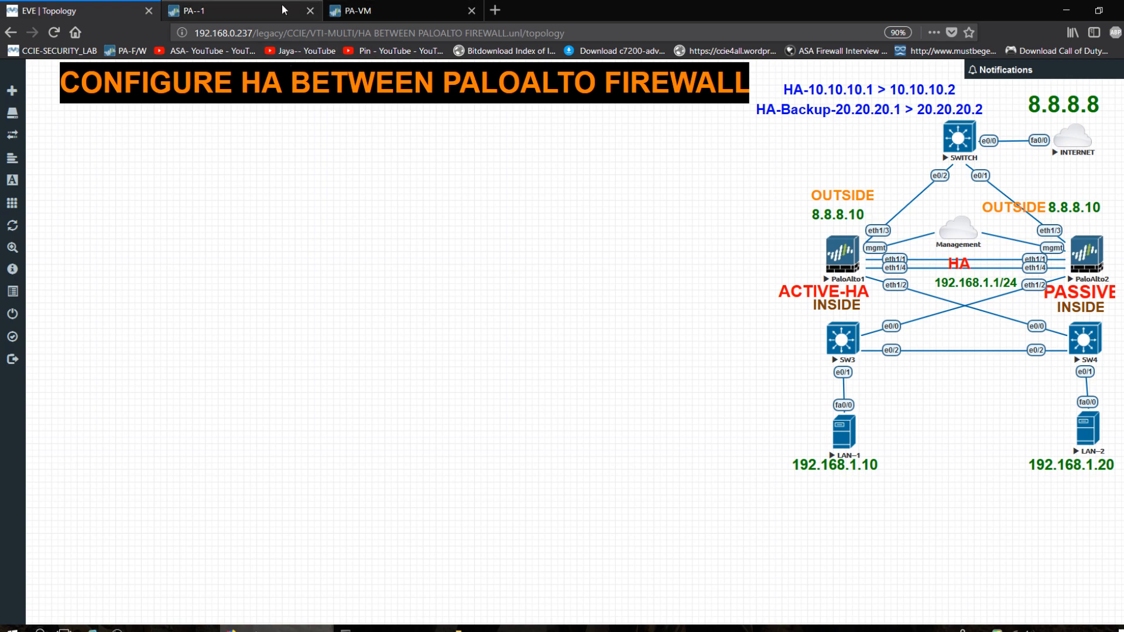
{"action": "left_click", "coordinate": [234, 11]}
{"action": "left_click", "coordinate": [742, 290]}
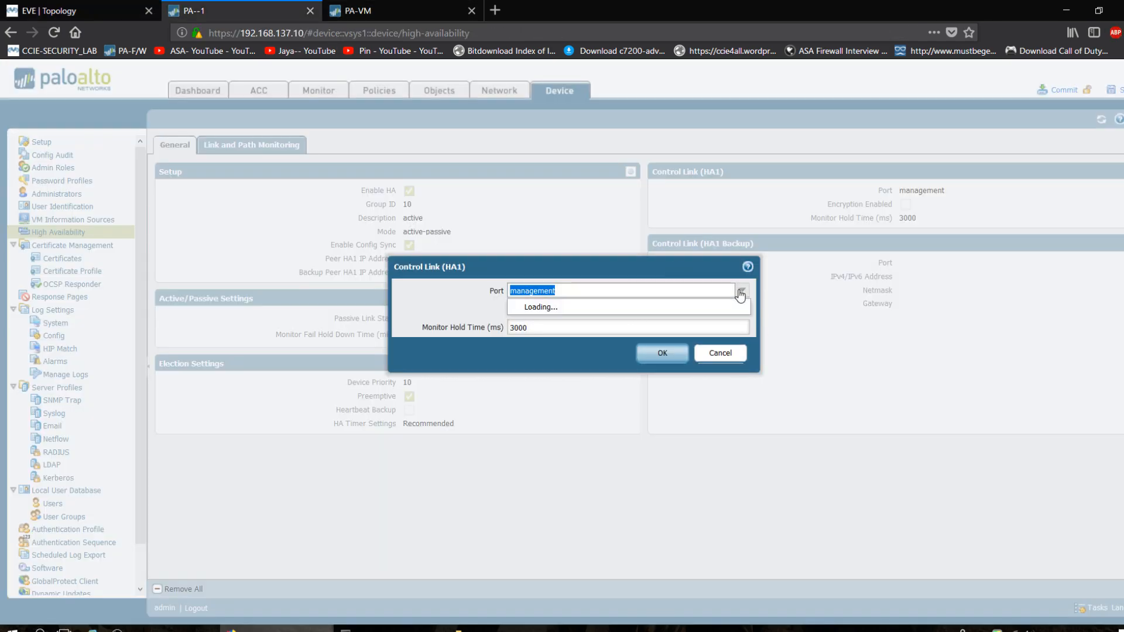
{"action": "left_click", "coordinate": [564, 307]}
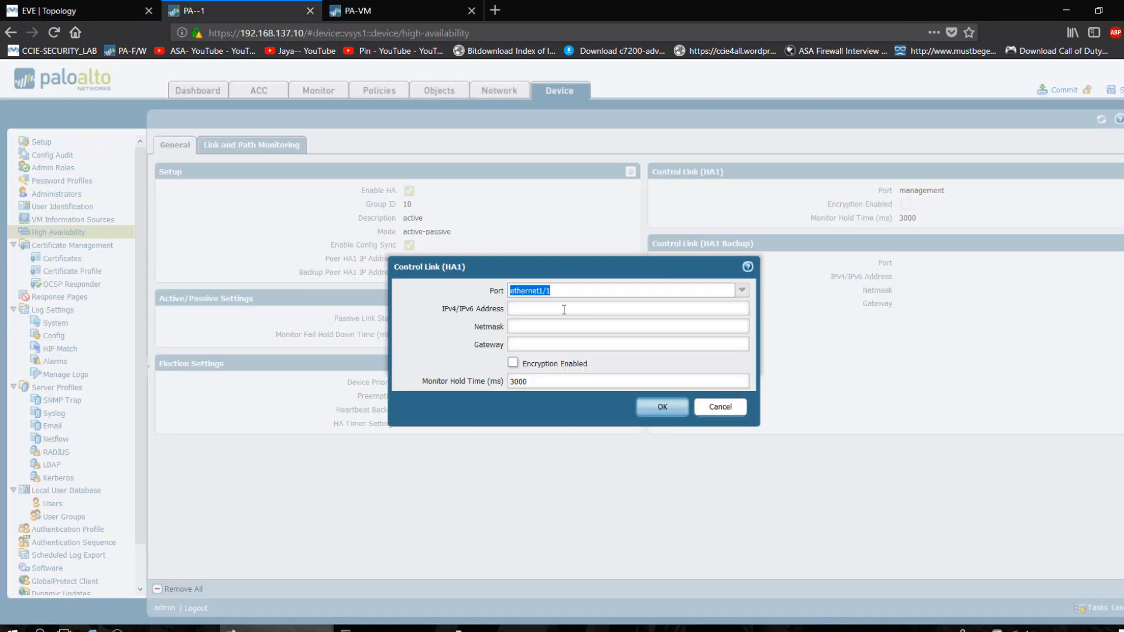
{"action": "left_click", "coordinate": [551, 309]}
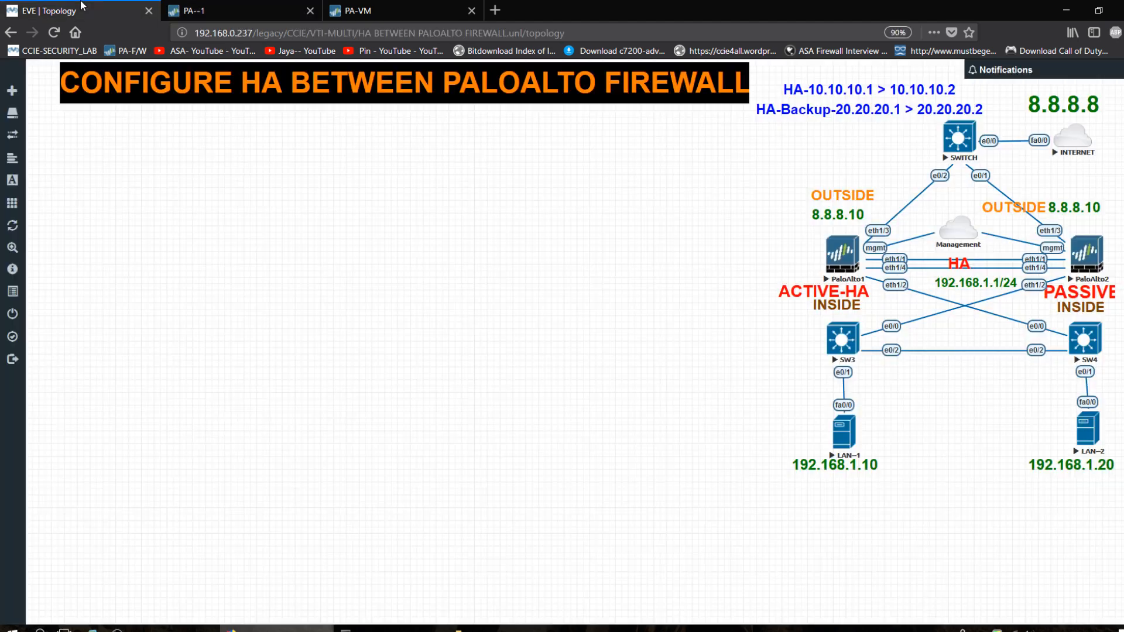
{"action": "left_click", "coordinate": [131, 11]}
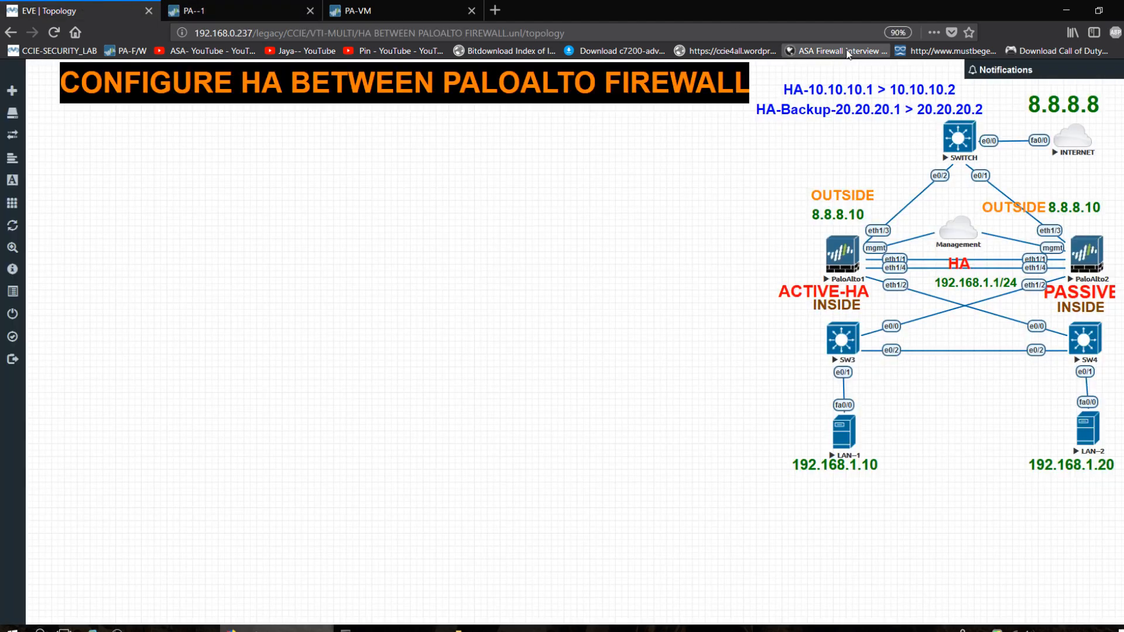
{"action": "left_click", "coordinate": [267, 11]}
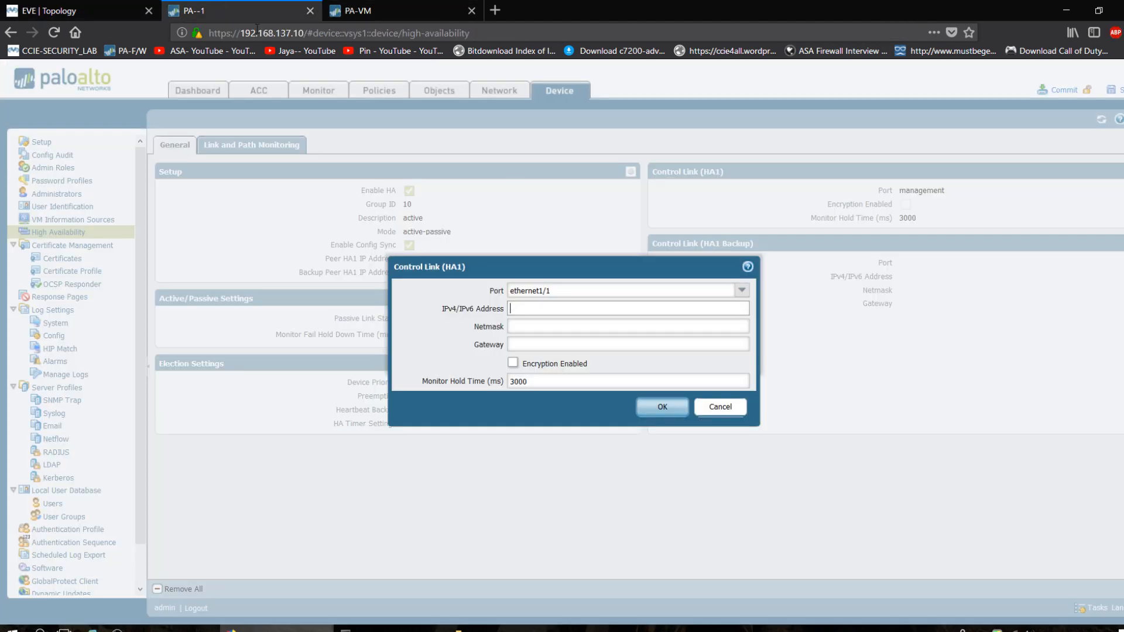
{"action": "type", "text": "10.10.10.1"}
{"action": "key", "text": "Tab"}
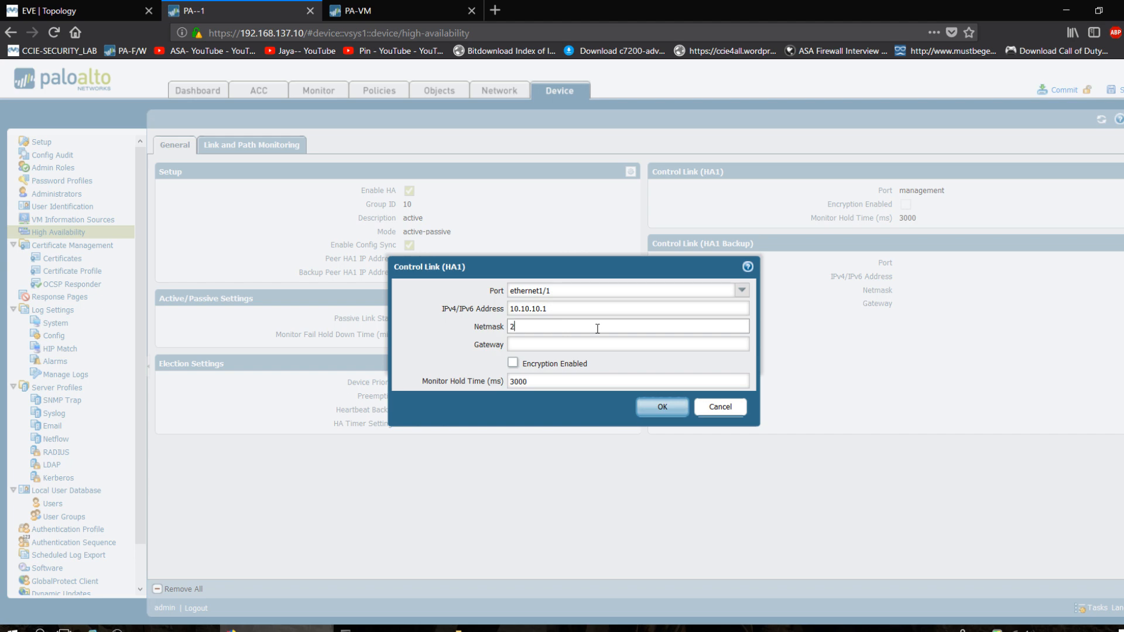
{"action": "type", "text": "255.255.255.0"}
{"action": "left_click", "coordinate": [662, 407]}
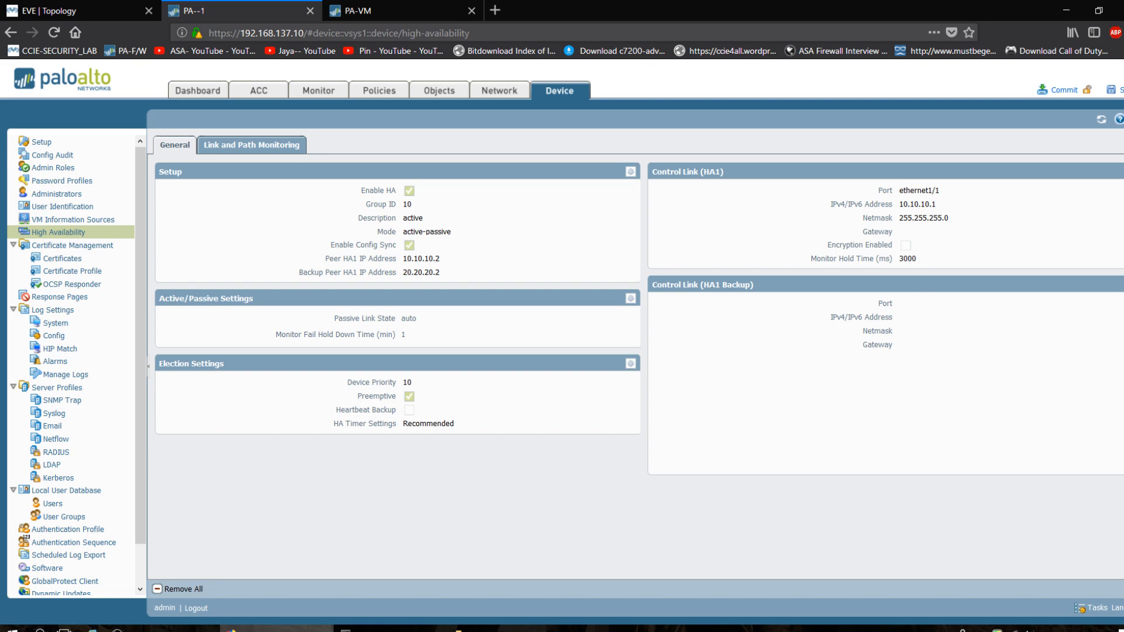
- Configure PA--1's HA1 Backup control link on ethernet1/4 with address 20.20.20.1 and netmask 255.255.255.0, and commit the configuration
{"action": "left_click", "coordinate": [865, 322]}
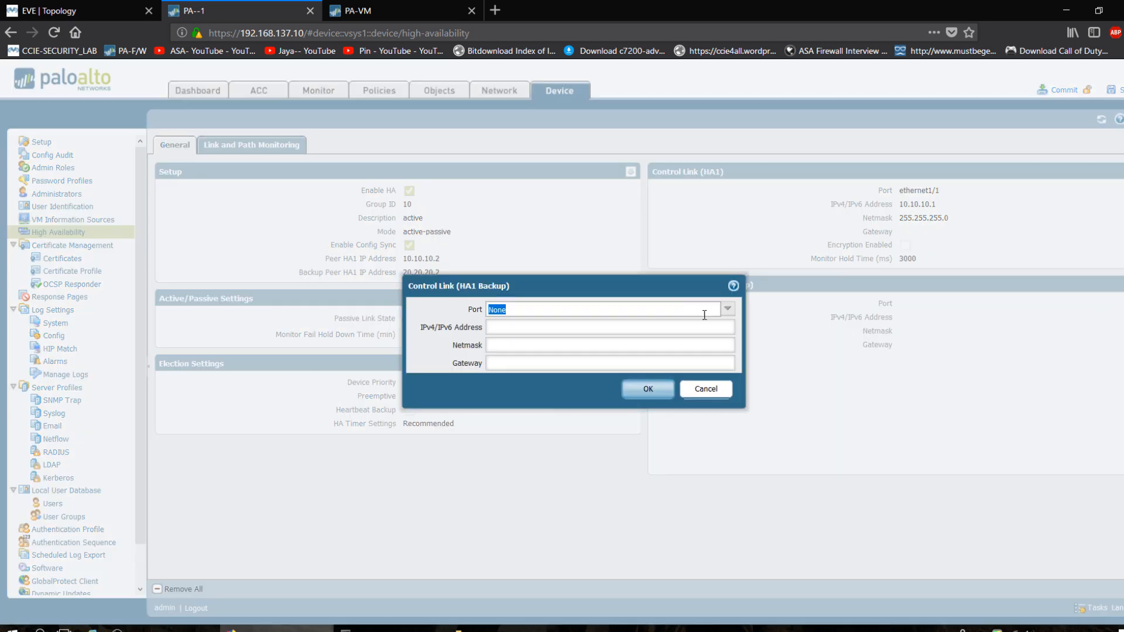
{"action": "left_click", "coordinate": [727, 309]}
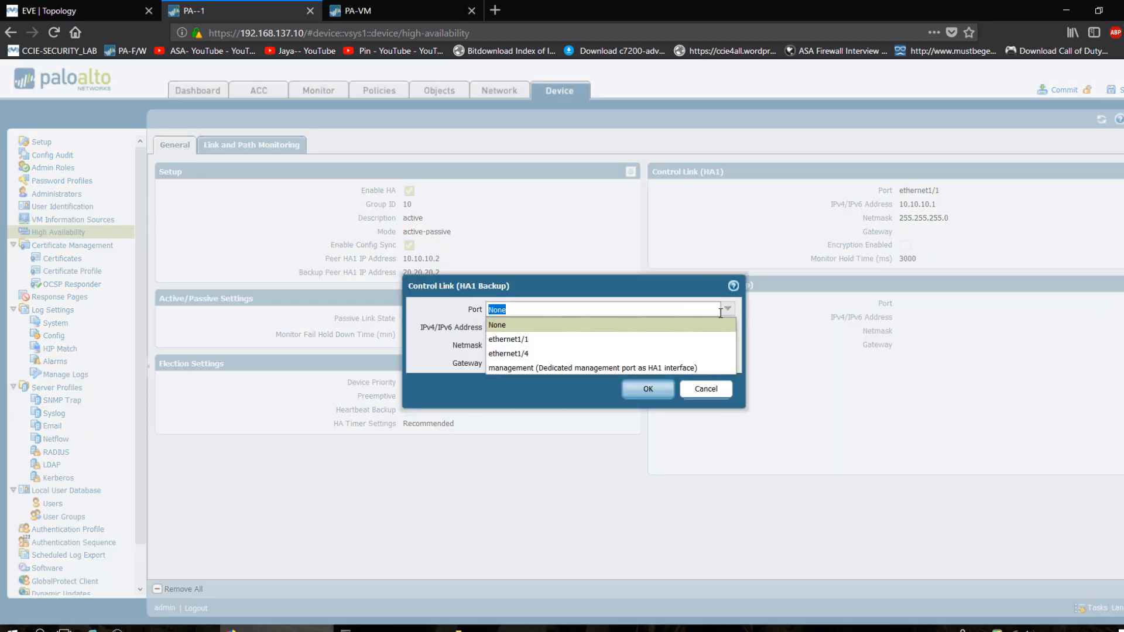
{"action": "left_click", "coordinate": [526, 353]}
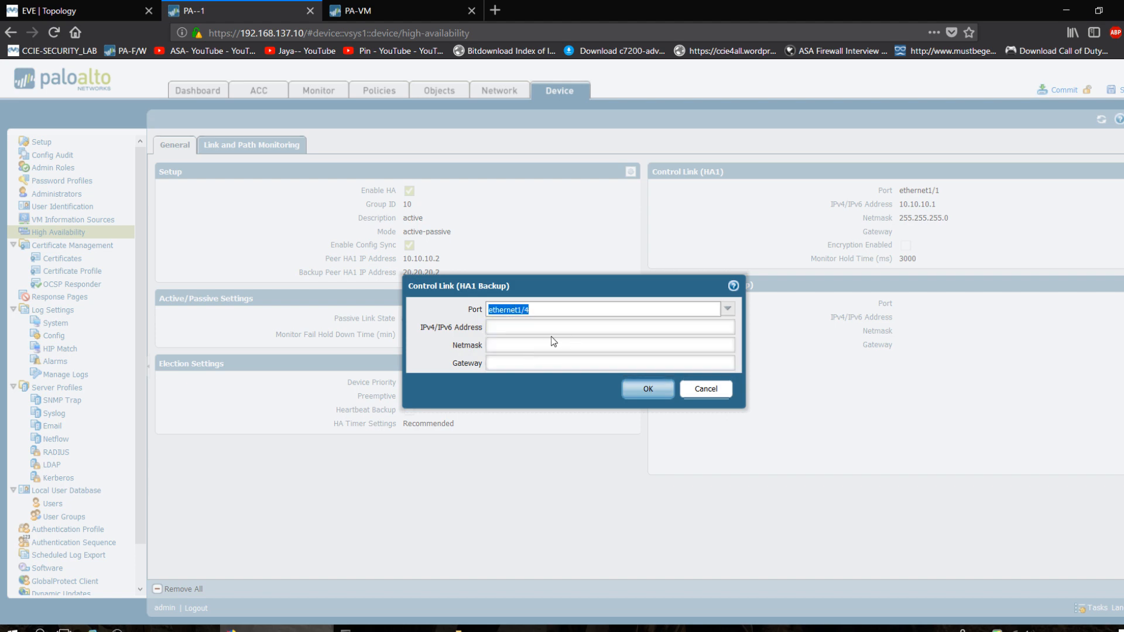
{"action": "left_click", "coordinate": [23, 11]}
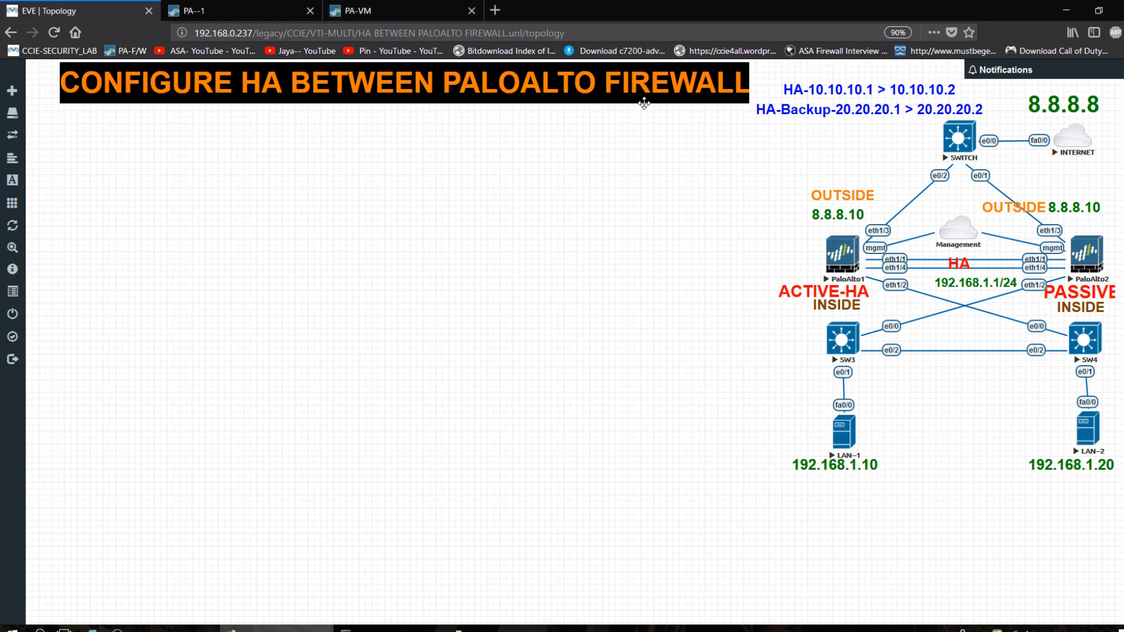
{"action": "left_click", "coordinate": [263, 17]}
{"action": "left_click", "coordinate": [539, 329]}
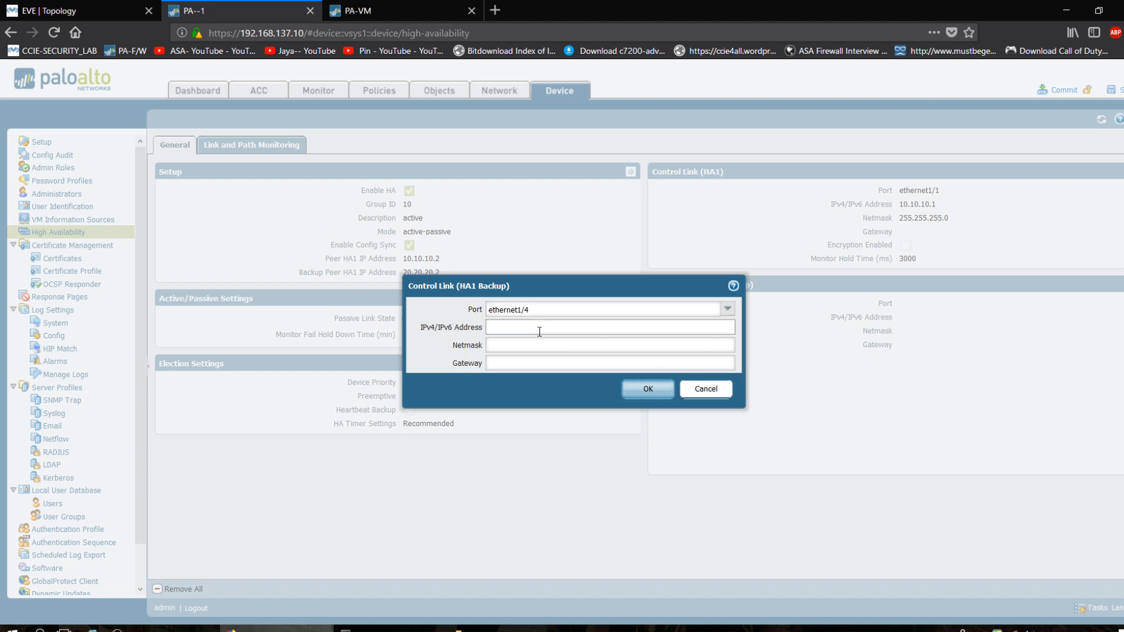
{"action": "type", "text": "20.20.20.1"}
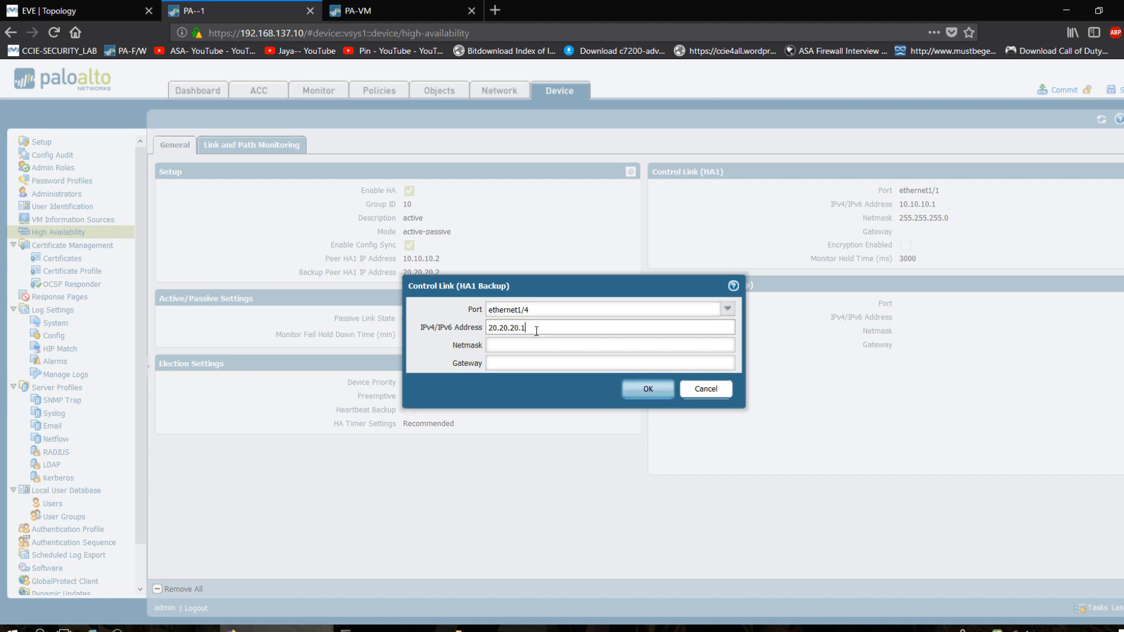
{"action": "left_click", "coordinate": [538, 344]}
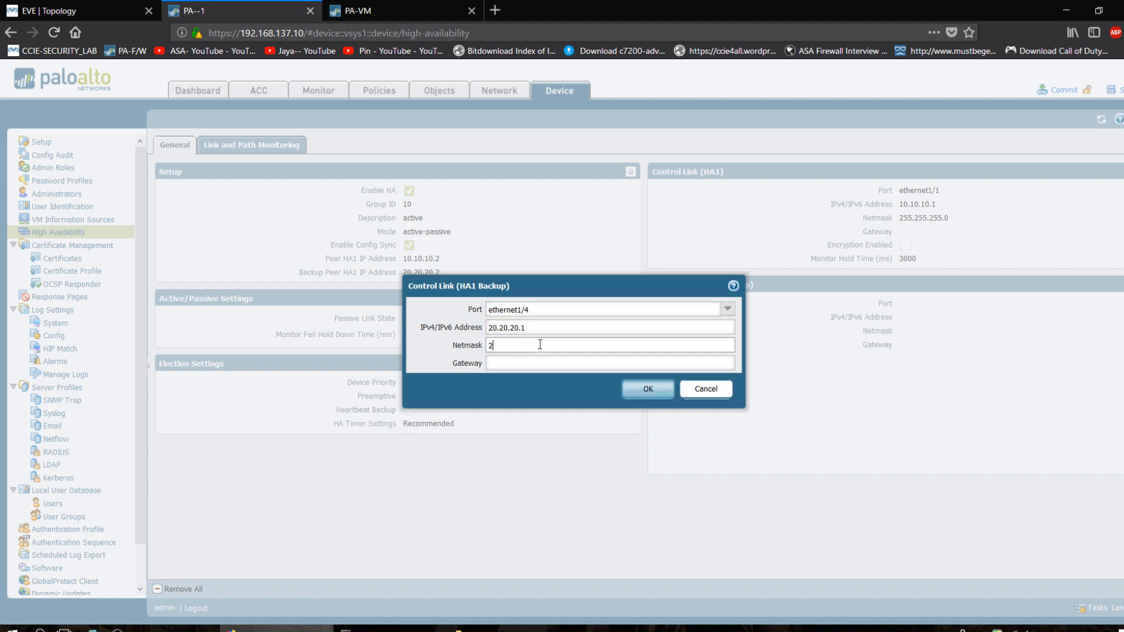
{"action": "type", "text": "255.255.255.0"}
{"action": "left_click", "coordinate": [648, 390]}
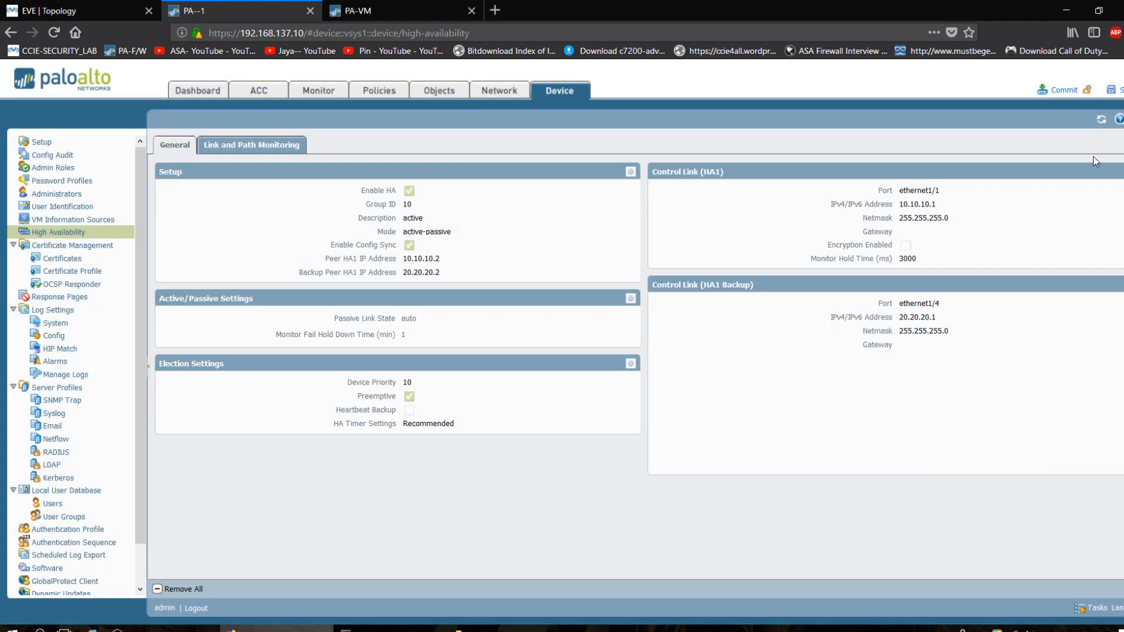
{"action": "left_click", "coordinate": [1063, 91]}
{"action": "left_click", "coordinate": [629, 381]}
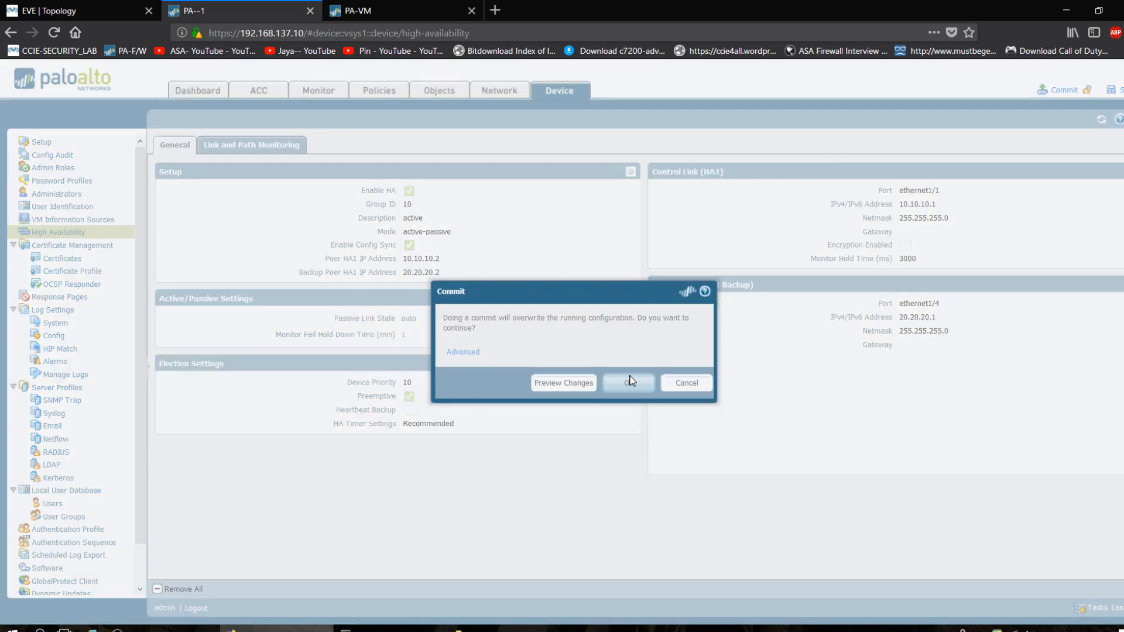
- Switch to the PA-VM firewall at 192.168.137.20 and set its ethernet1/1 interface type to HA, checking the ports in the EVE topology
{"action": "left_click", "coordinate": [379, 9]}
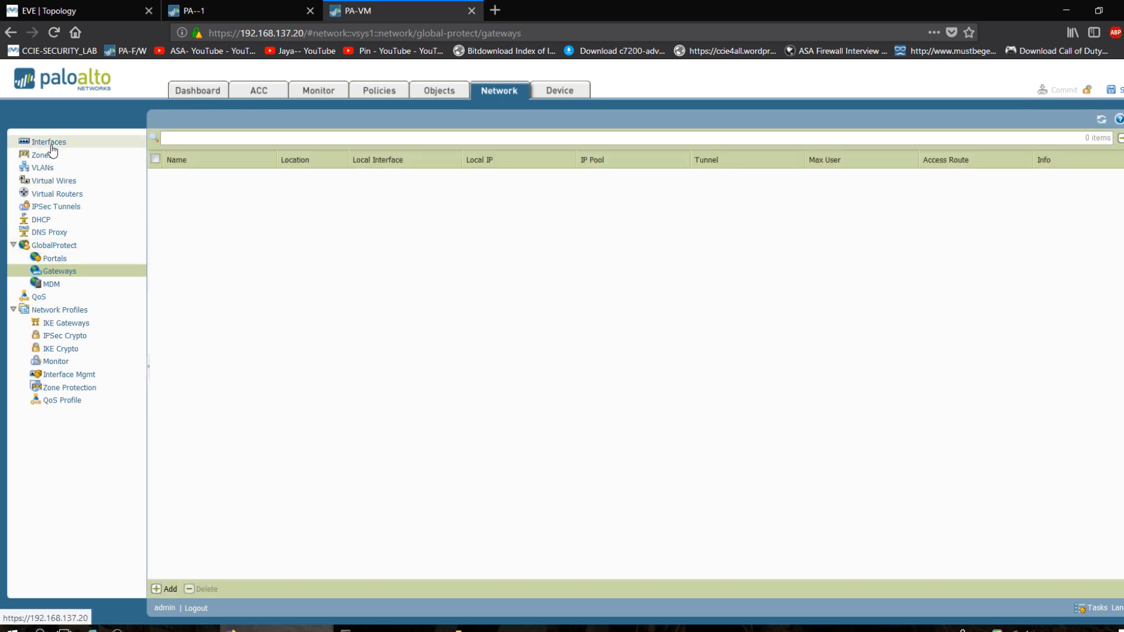
{"action": "left_click", "coordinate": [51, 146]}
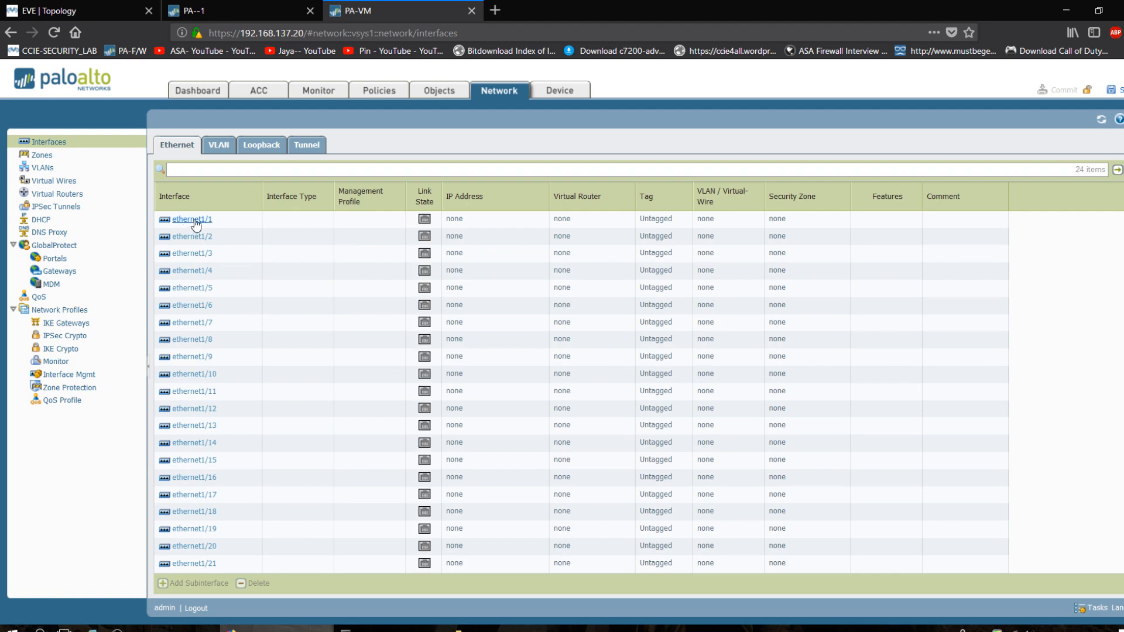
{"action": "left_click", "coordinate": [218, 221]}
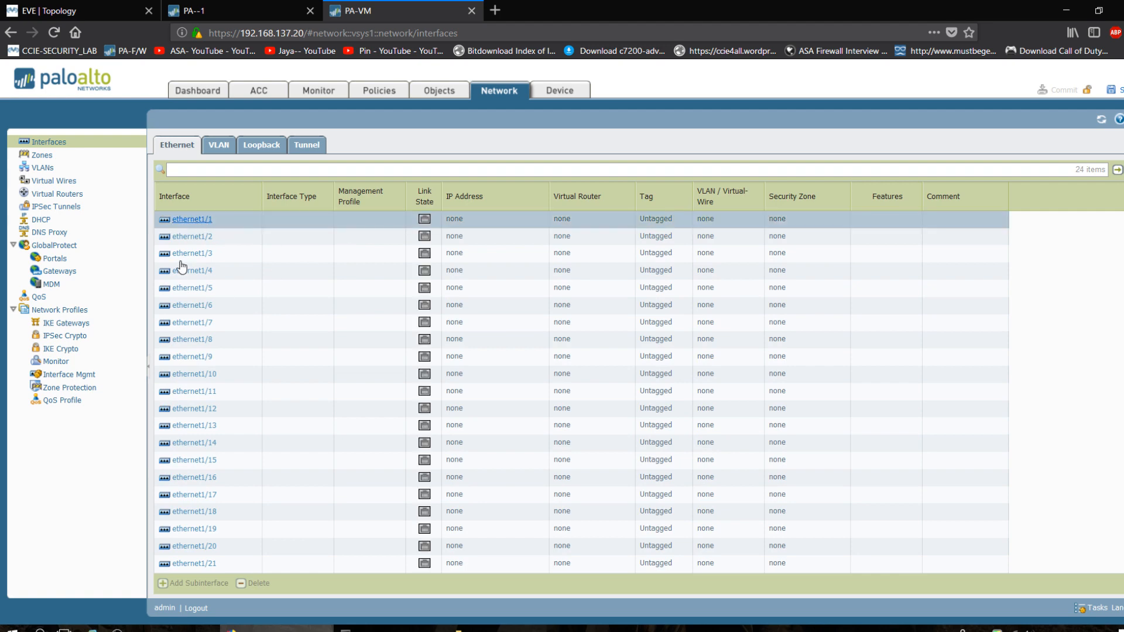
{"action": "left_click", "coordinate": [76, 11]}
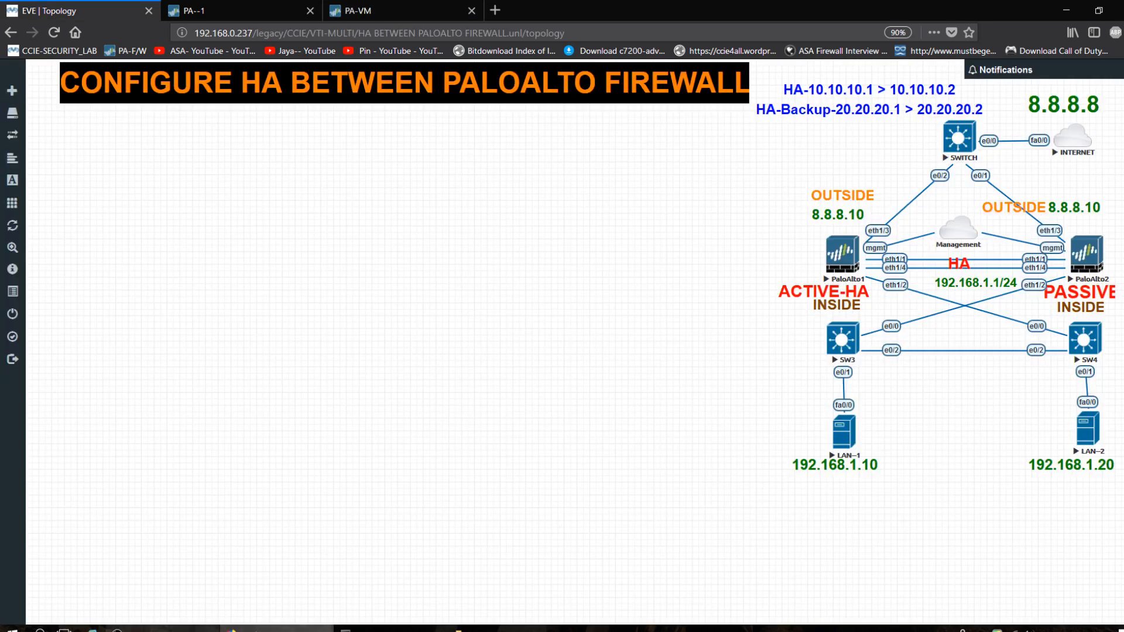
{"action": "left_click", "coordinate": [390, 629]}
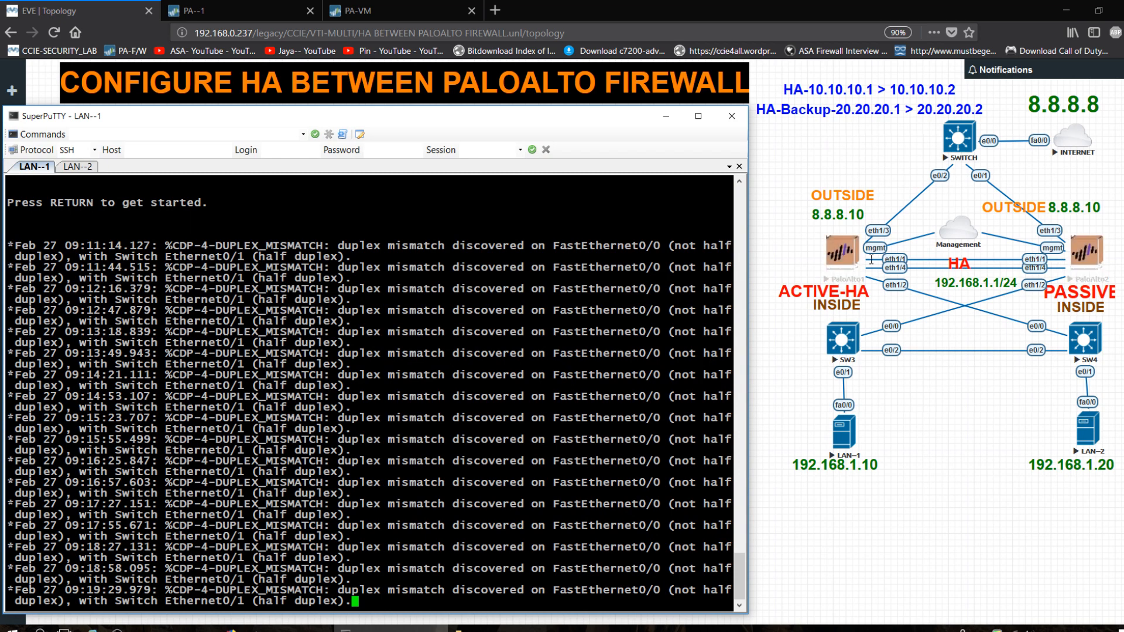
{"action": "left_click", "coordinate": [351, 11]}
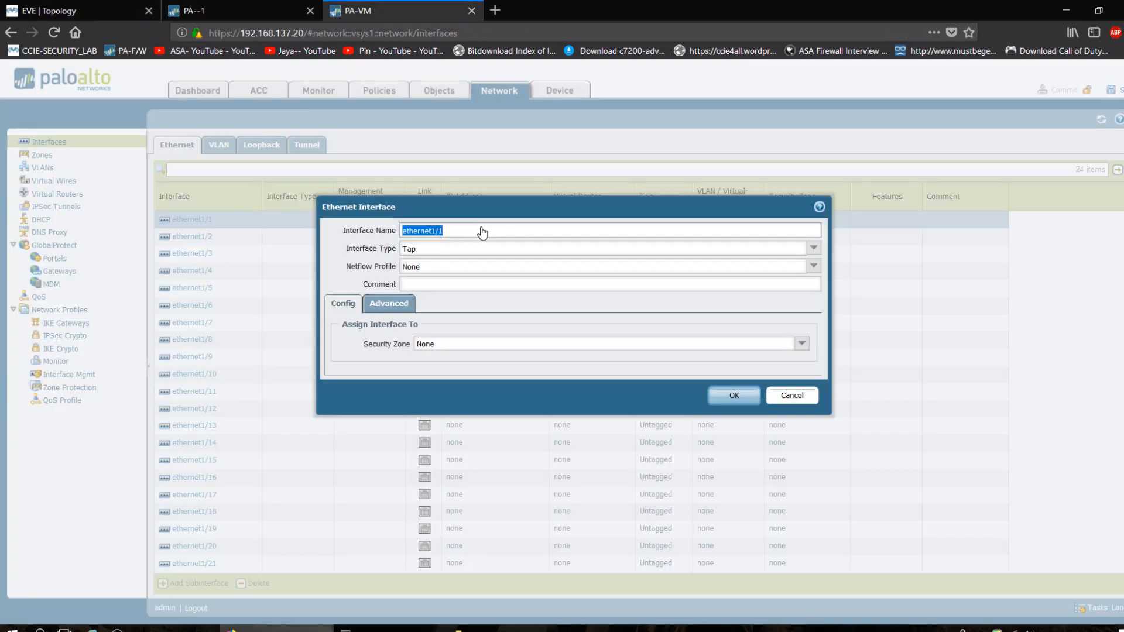
{"action": "left_click", "coordinate": [812, 248]}
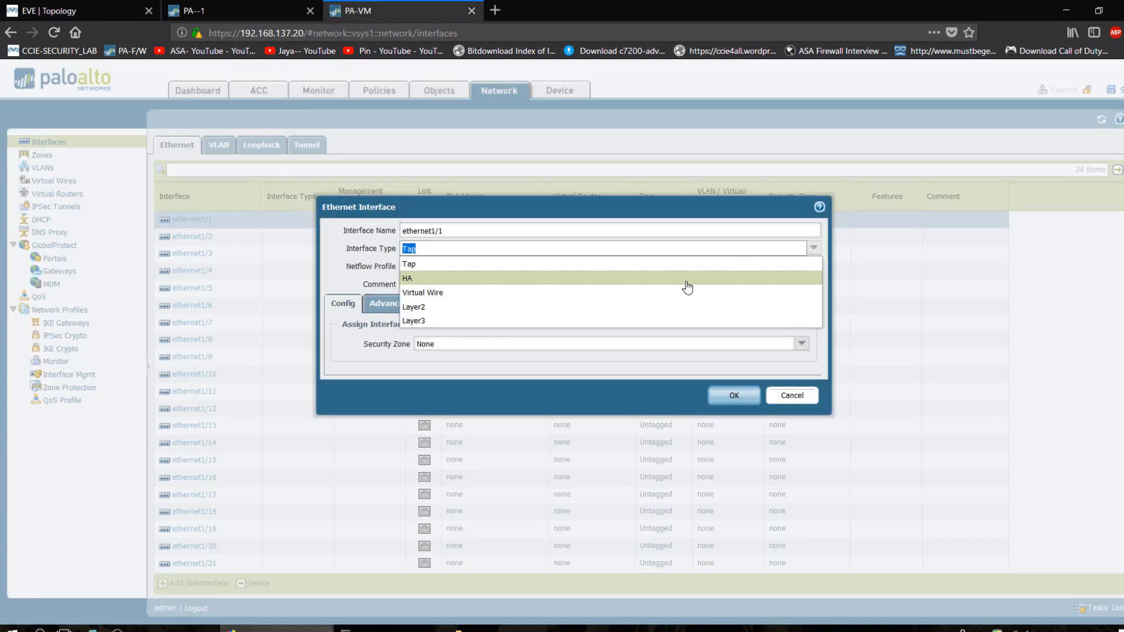
{"action": "left_click", "coordinate": [687, 280]}
{"action": "left_click", "coordinate": [732, 376]}
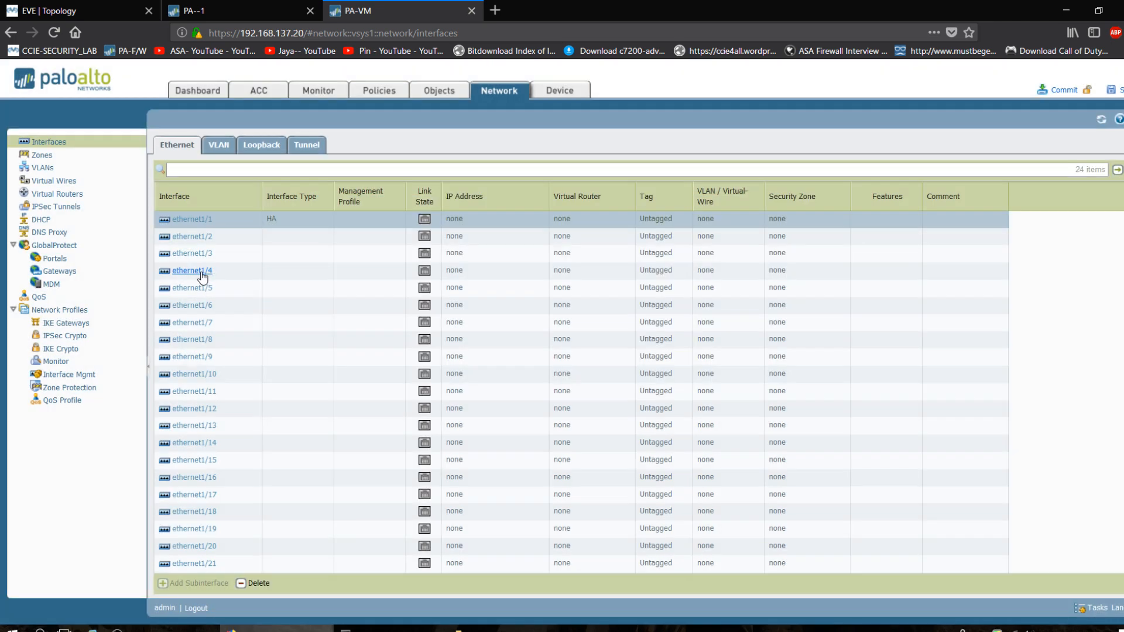
- Set the interface type of PA-VM's ethernet1/4 to HA
{"action": "left_click", "coordinate": [201, 272]}
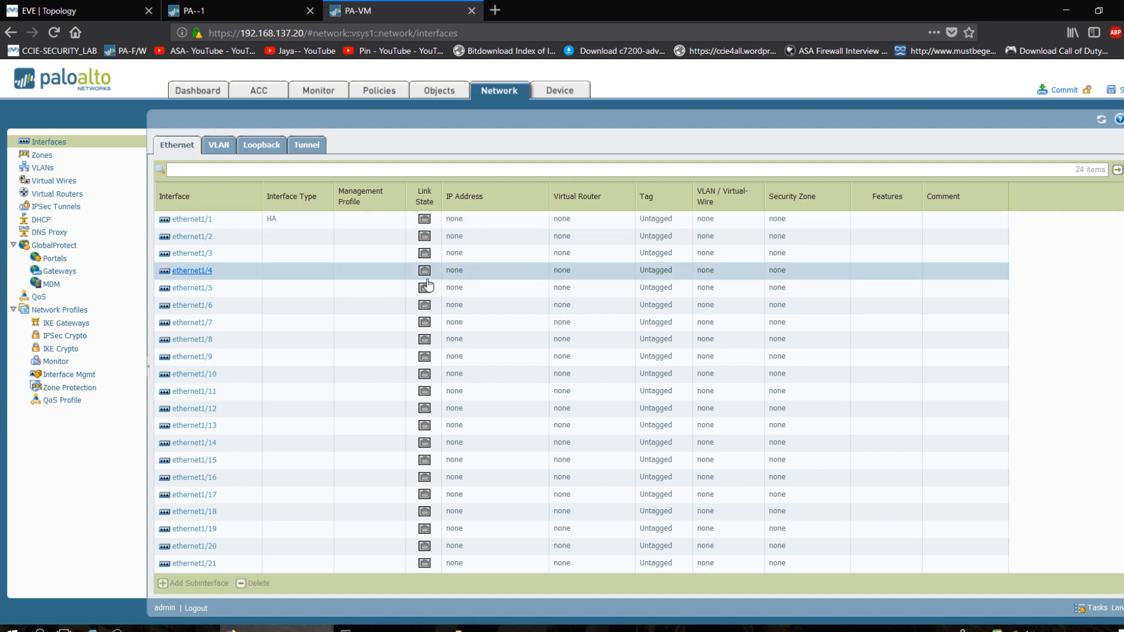
{"action": "double_click", "coordinate": [311, 275]}
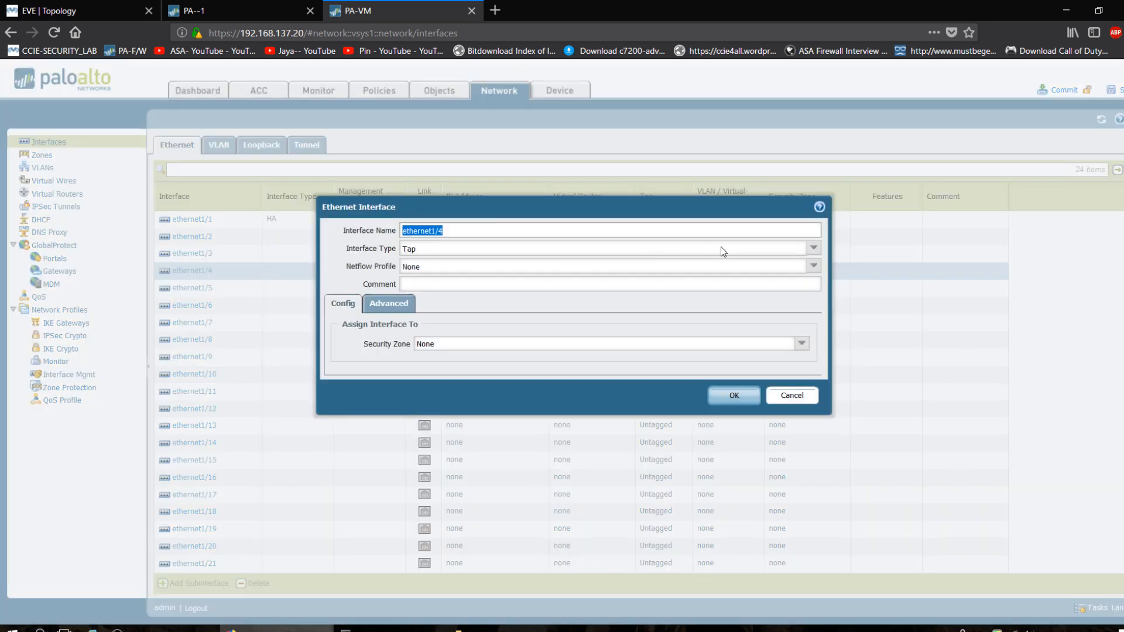
{"action": "left_click", "coordinate": [813, 248]}
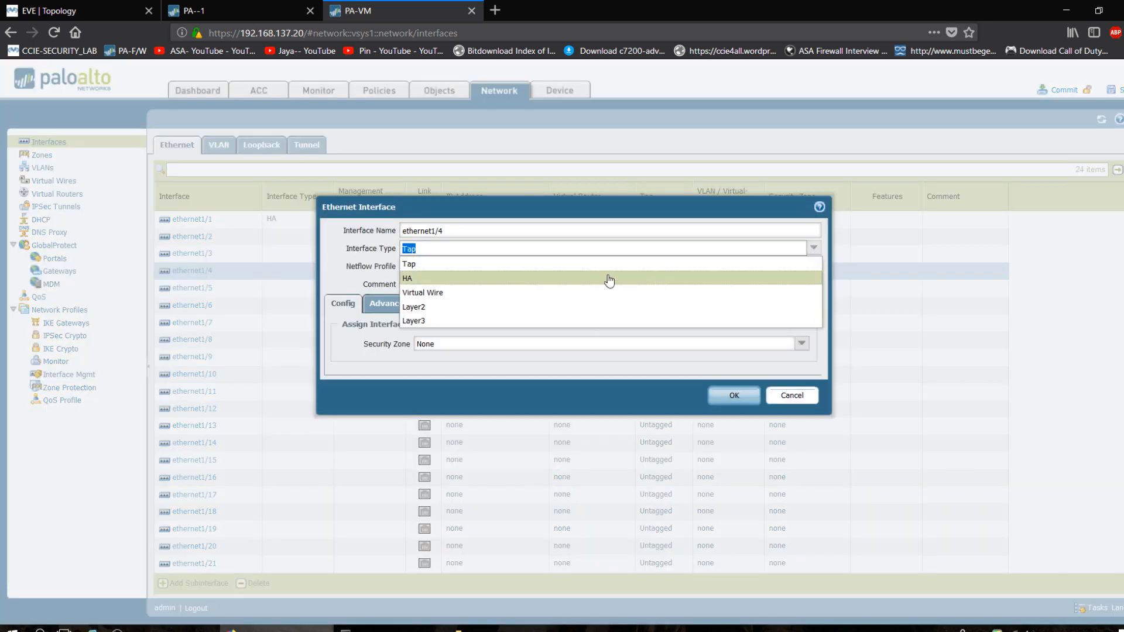
{"action": "left_click", "coordinate": [592, 273]}
{"action": "left_click", "coordinate": [814, 249]}
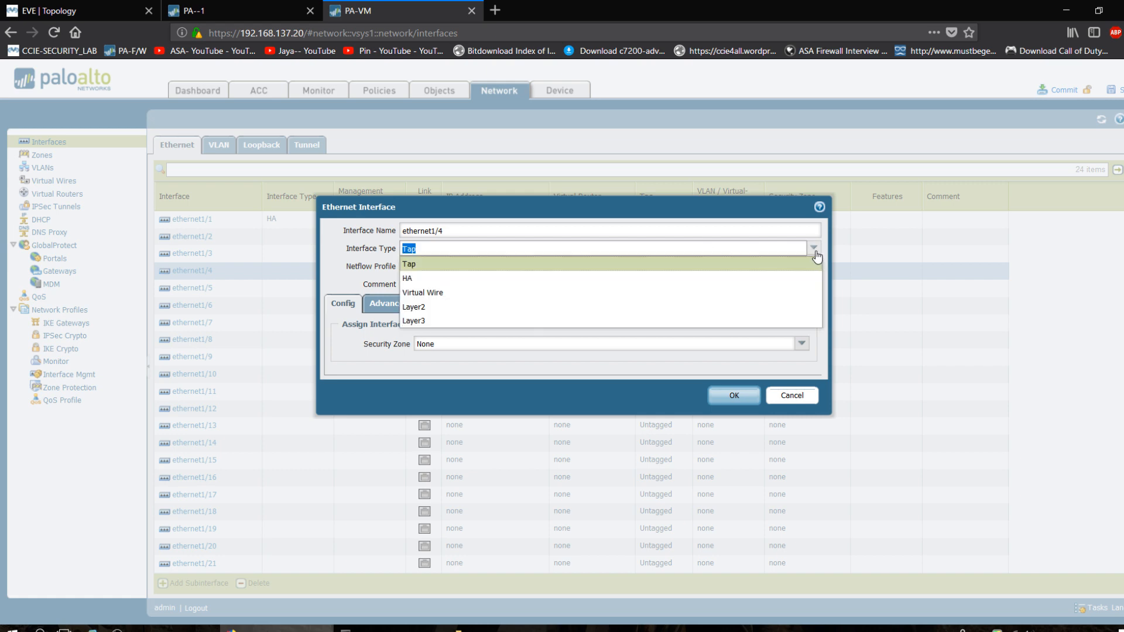
{"action": "left_click", "coordinate": [663, 278]}
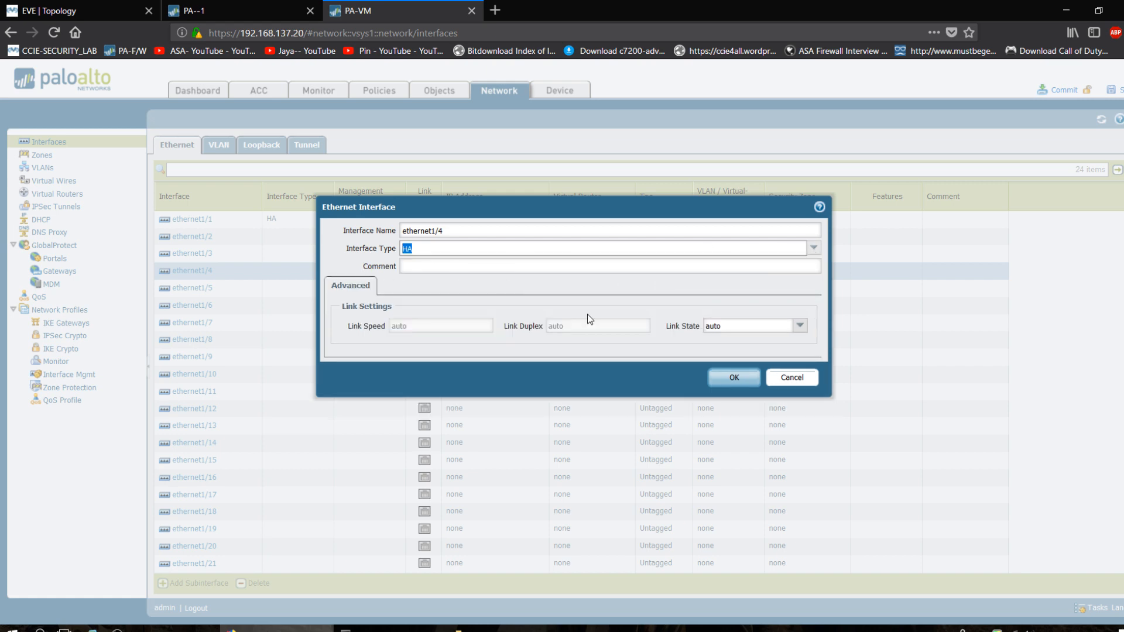
{"action": "left_click", "coordinate": [721, 378]}
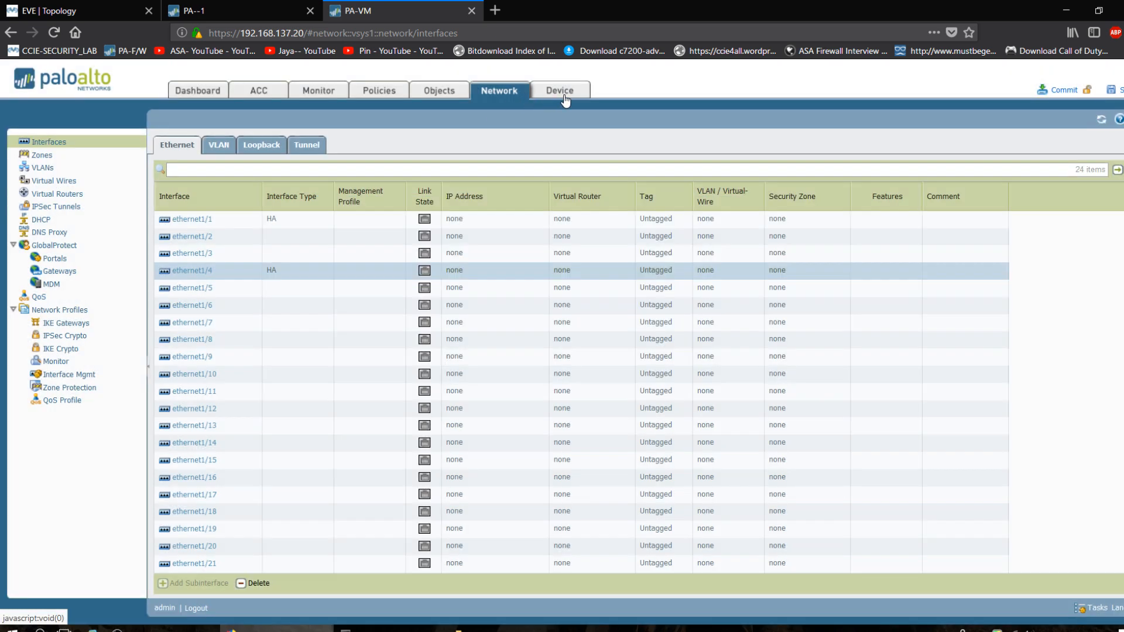
- Check PA--1's commit progress, and enable HA in PA-VM's high availability setup with Group ID 10 and description PASSIVE
{"action": "left_click", "coordinate": [564, 93]}
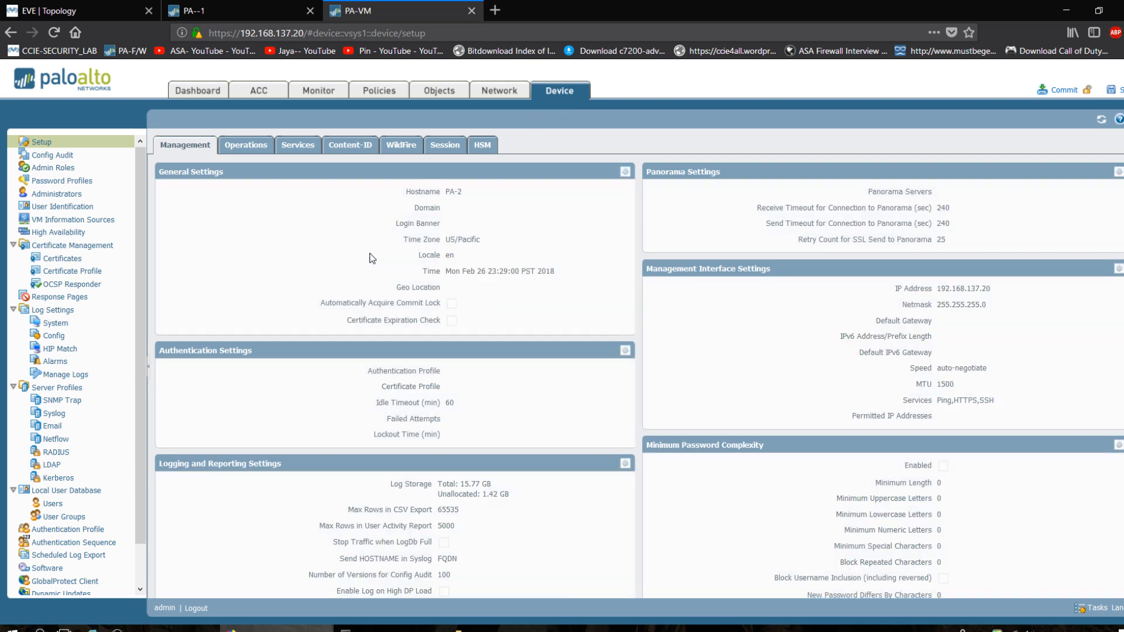
{"action": "left_click", "coordinate": [269, 7]}
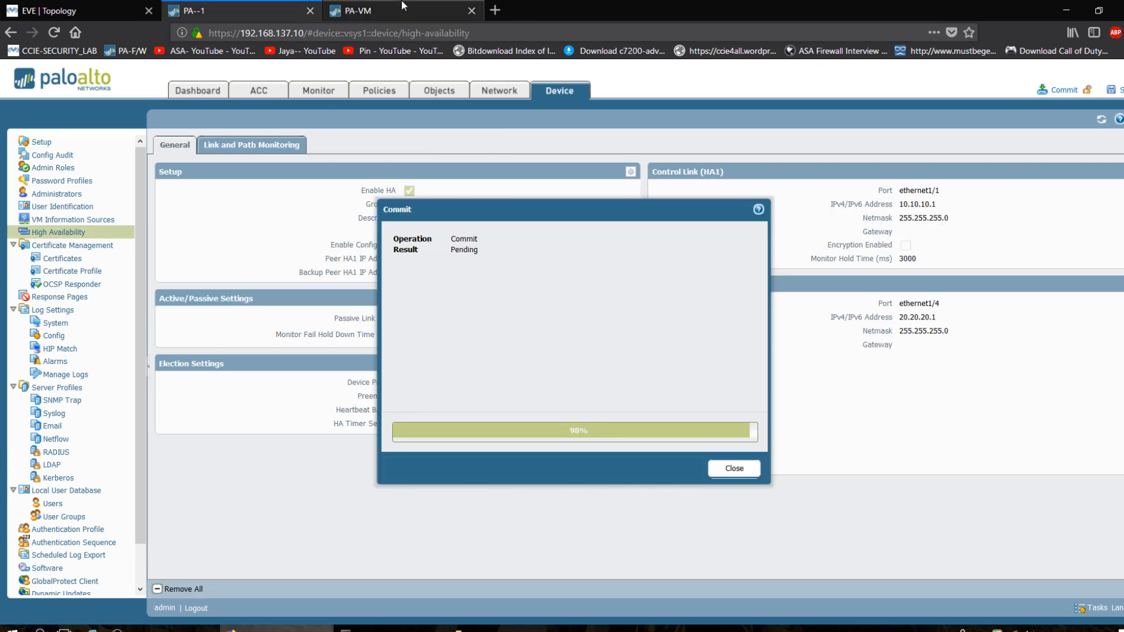
{"action": "left_click", "coordinate": [424, 8]}
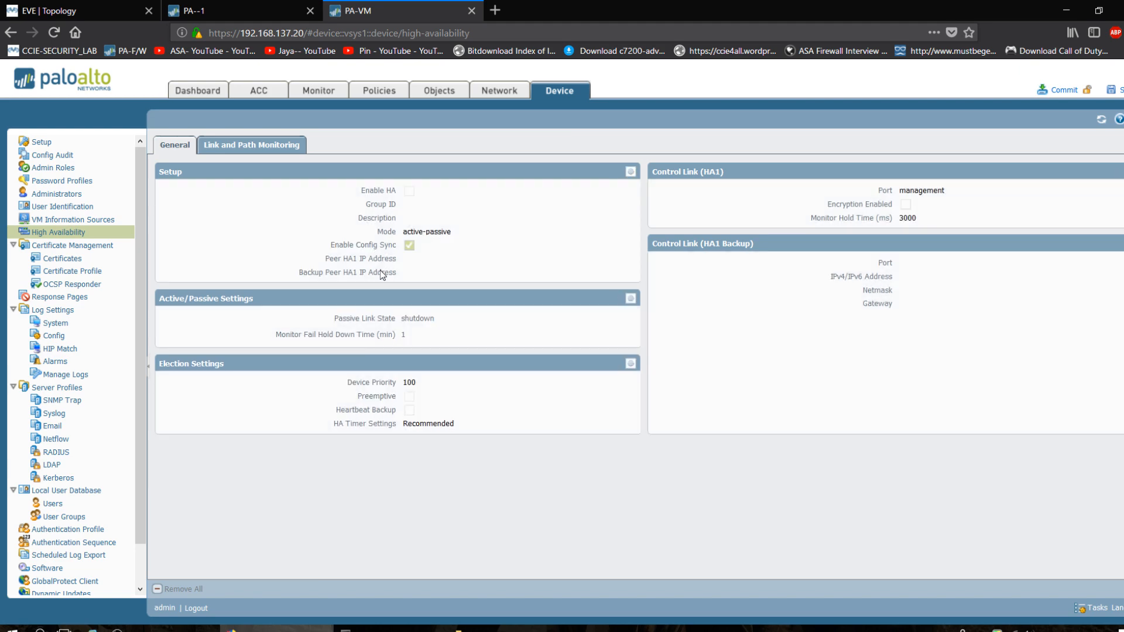
{"action": "left_click", "coordinate": [631, 173]}
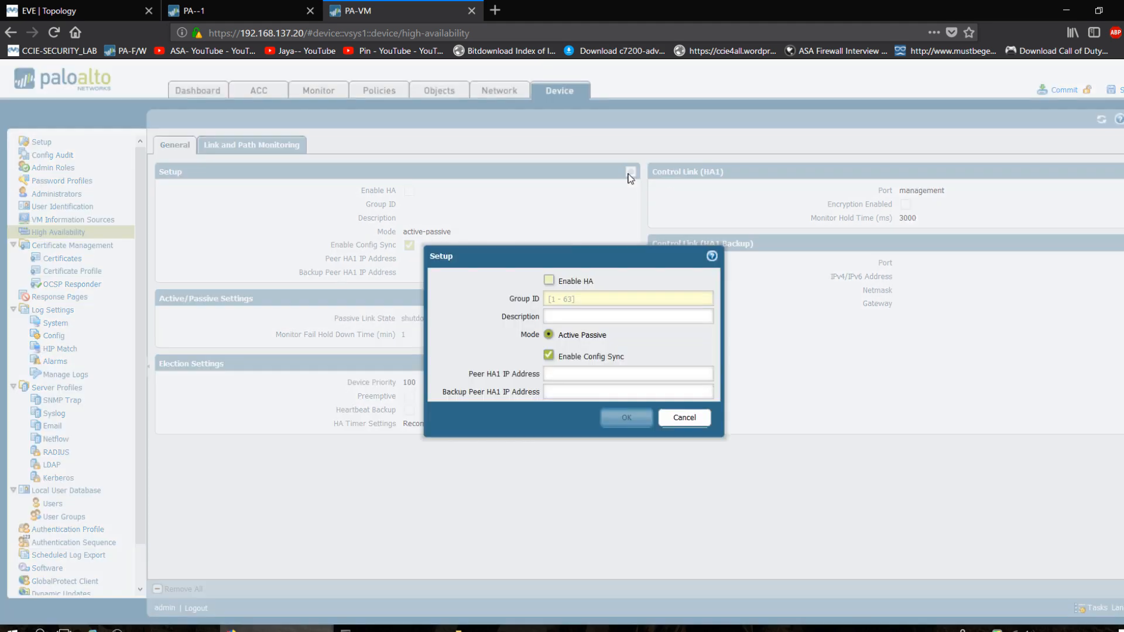
{"action": "left_click", "coordinate": [589, 302]}
{"action": "type", "text": "10"}
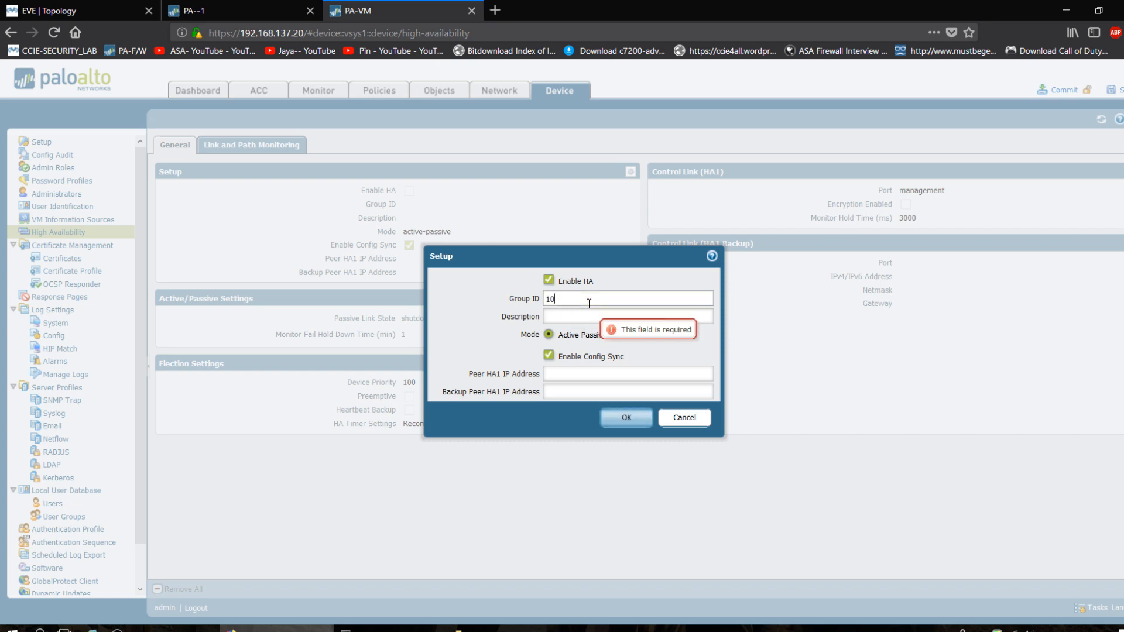
{"action": "left_click", "coordinate": [565, 319]}
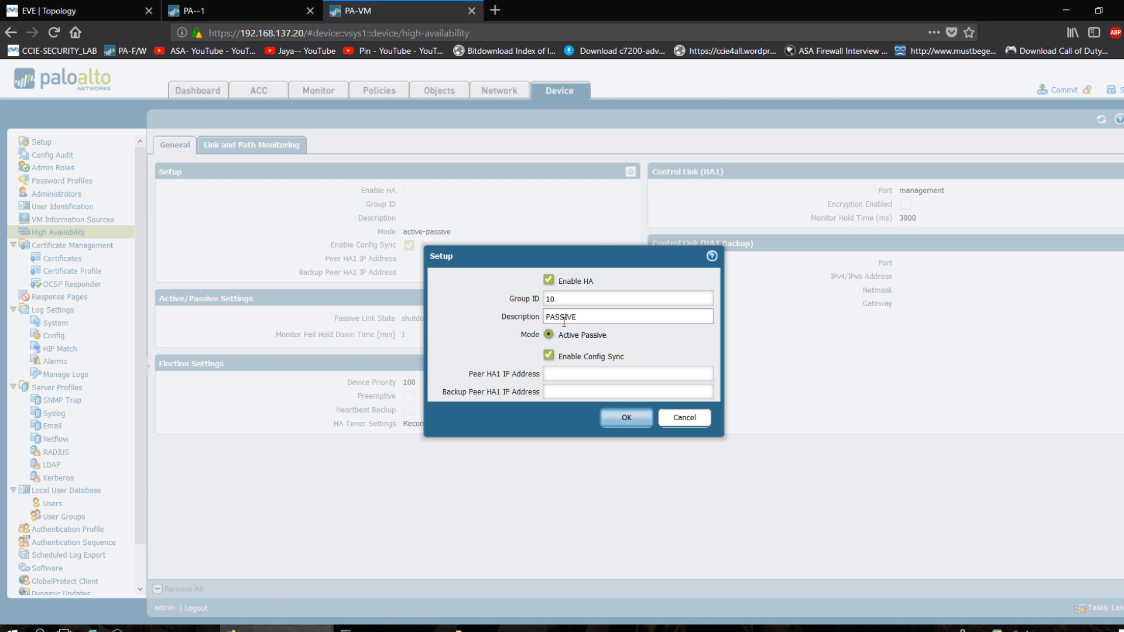
- Set PA-VM's Peer HA1 IP Address to 10.10.10.1 and Backup Peer HA1 IP Address to 20.20.20.1, checking the addressing in the topology
{"action": "left_click", "coordinate": [580, 375]}
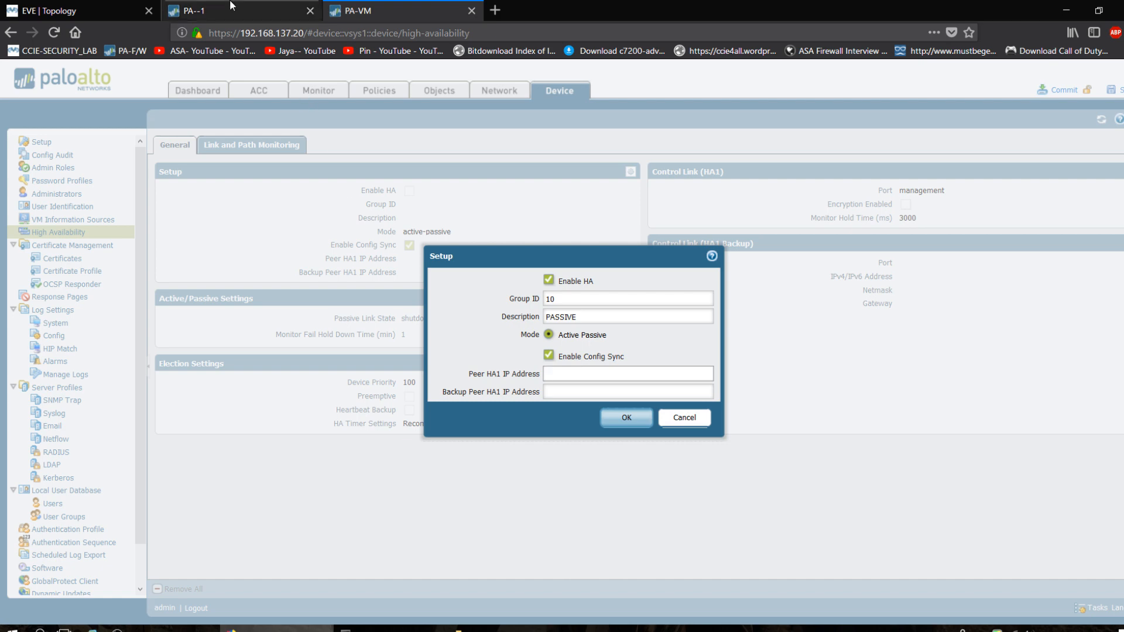
{"action": "left_click", "coordinate": [58, 11]}
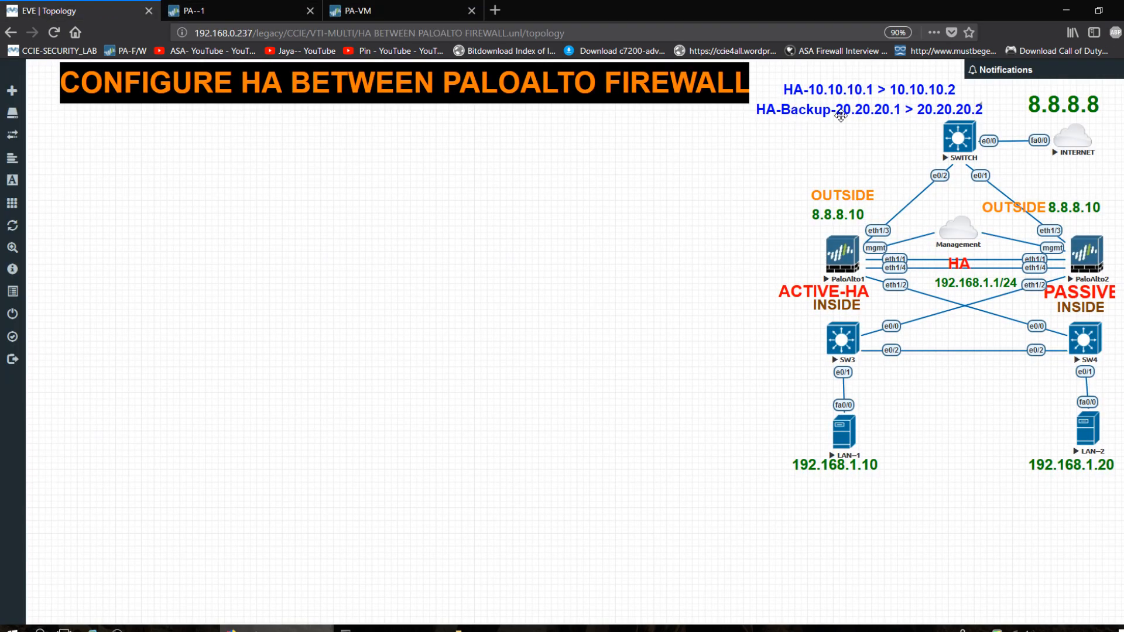
{"action": "left_click", "coordinate": [378, 12]}
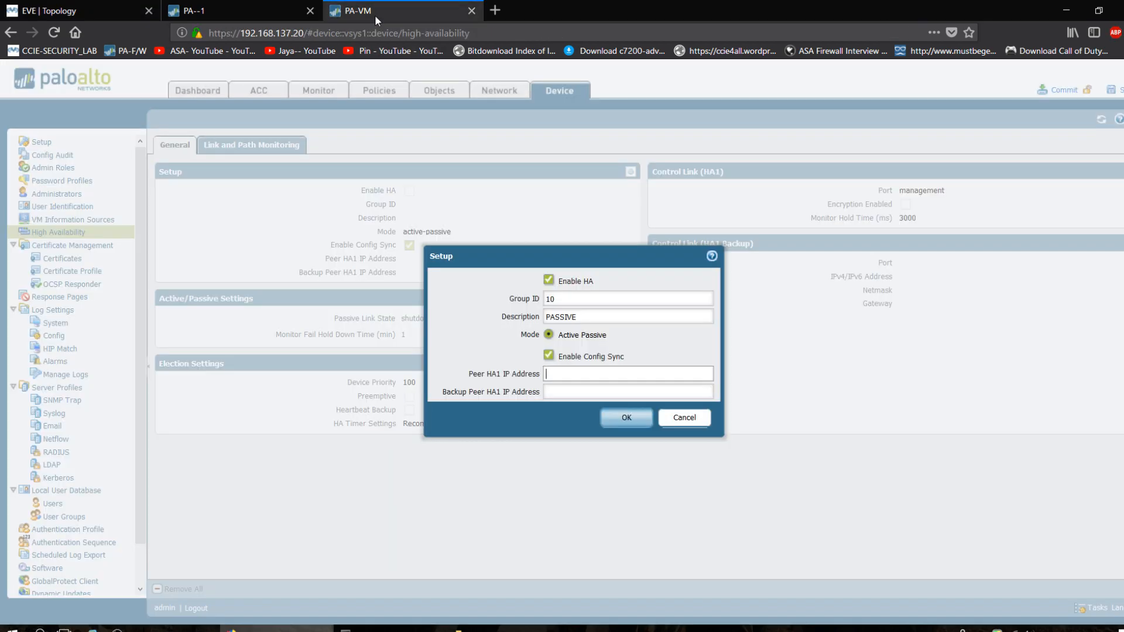
{"action": "type", "text": "10.10.10.1"}
{"action": "left_click", "coordinate": [591, 397]}
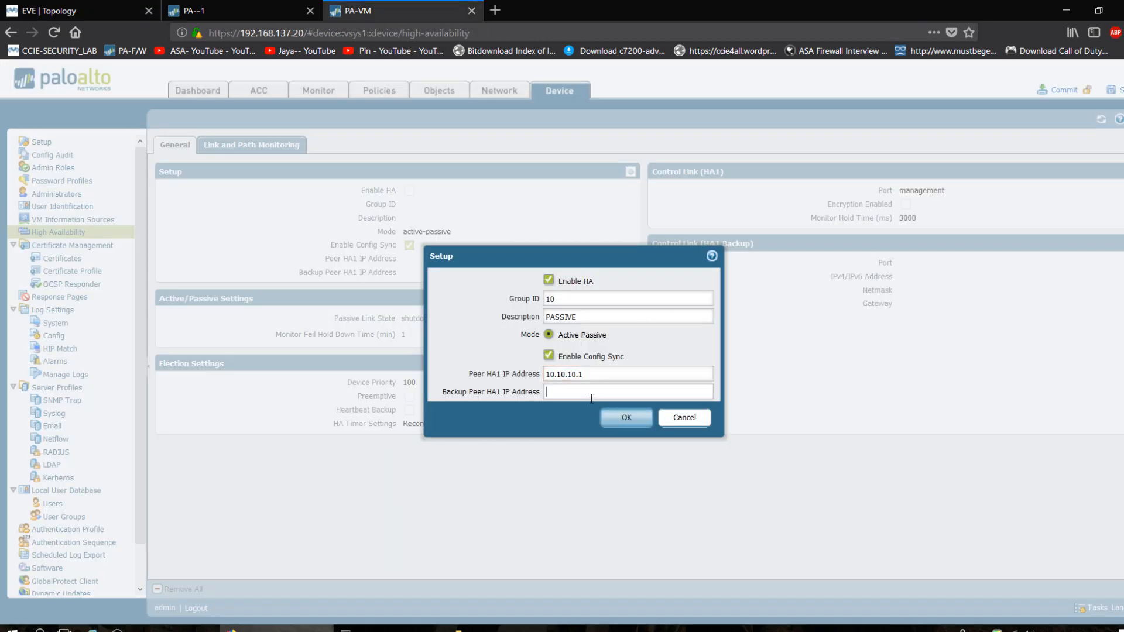
{"action": "type", "text": "20."}
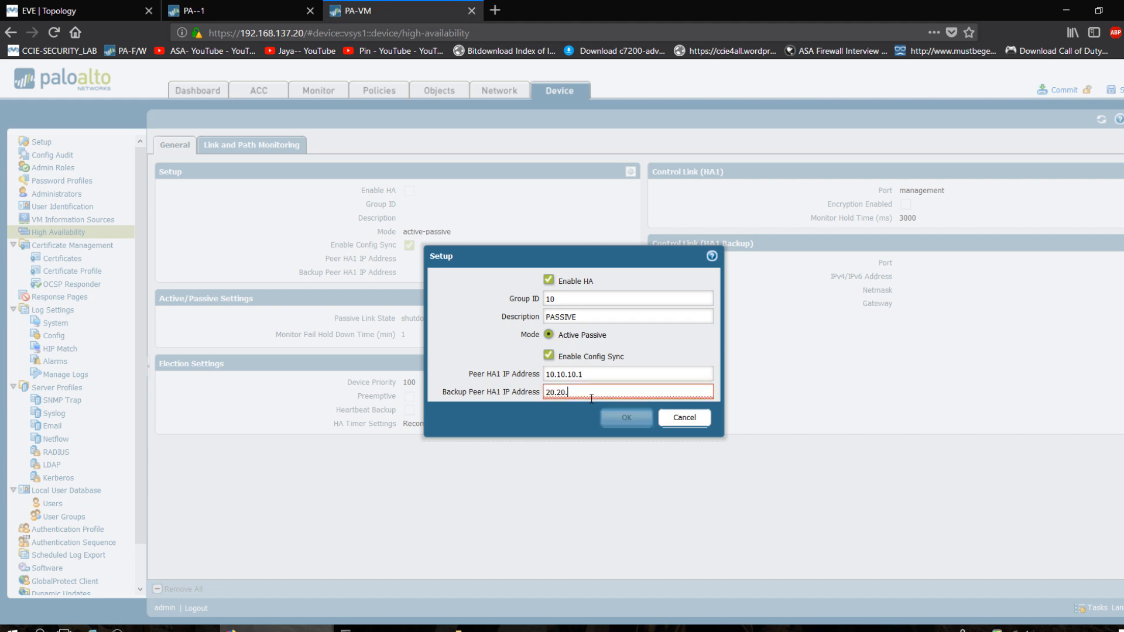
{"action": "type", "text": "202.0.1"}
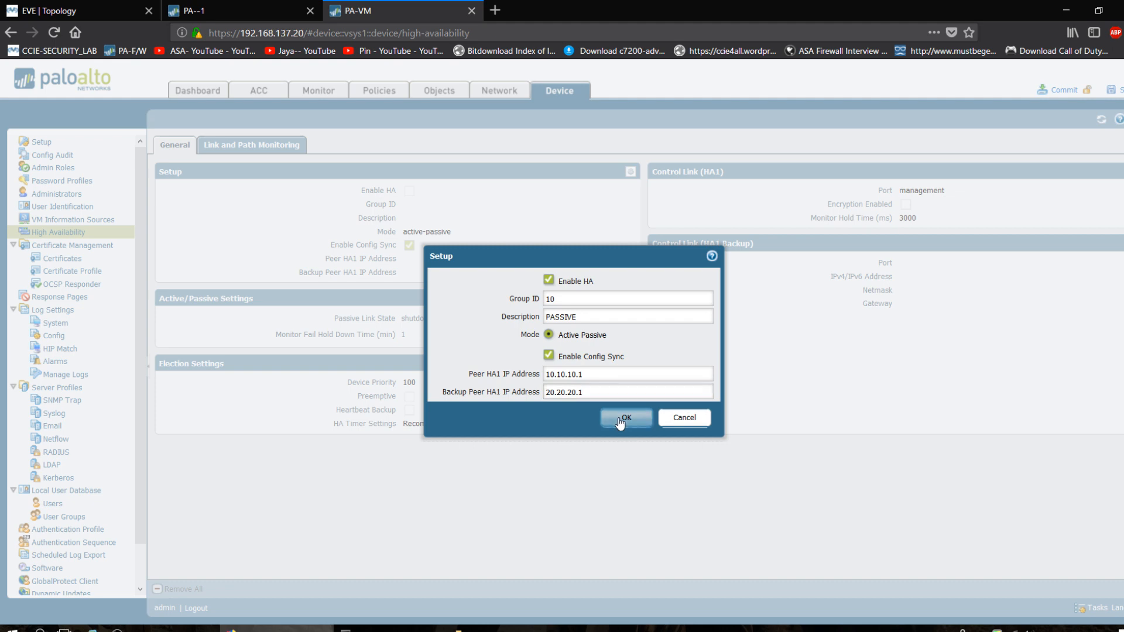
{"action": "left_click", "coordinate": [619, 418]}
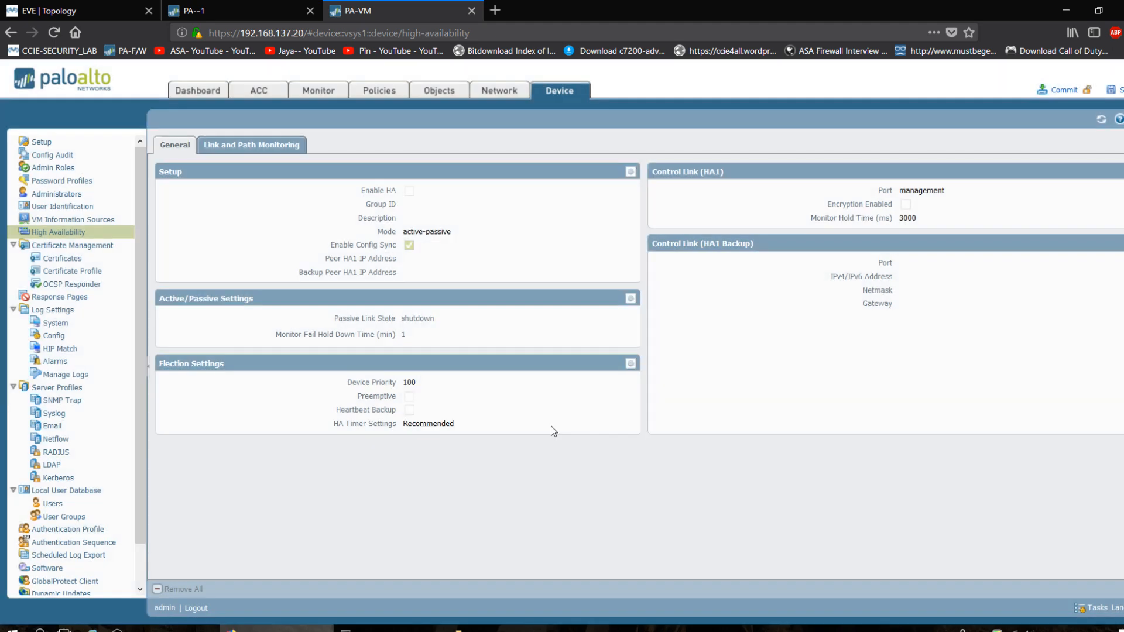
- Set the Passive Link State to Auto in PA-VM's Active/Passive Settings
{"action": "left_click", "coordinate": [630, 299]}
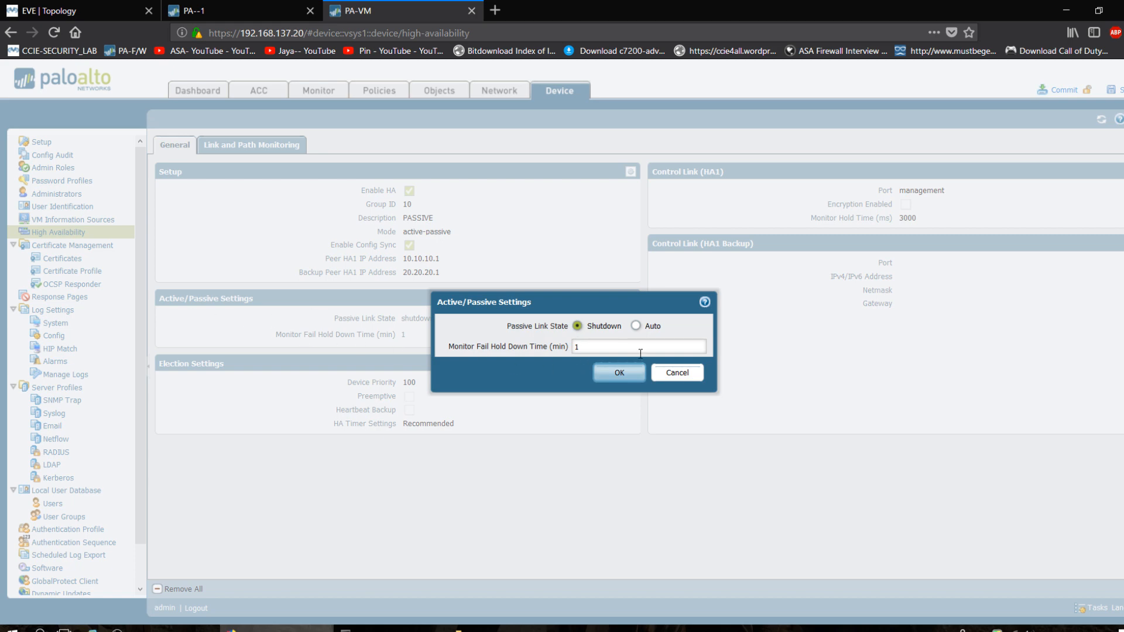
{"action": "left_click", "coordinate": [635, 326]}
{"action": "left_click", "coordinate": [627, 374]}
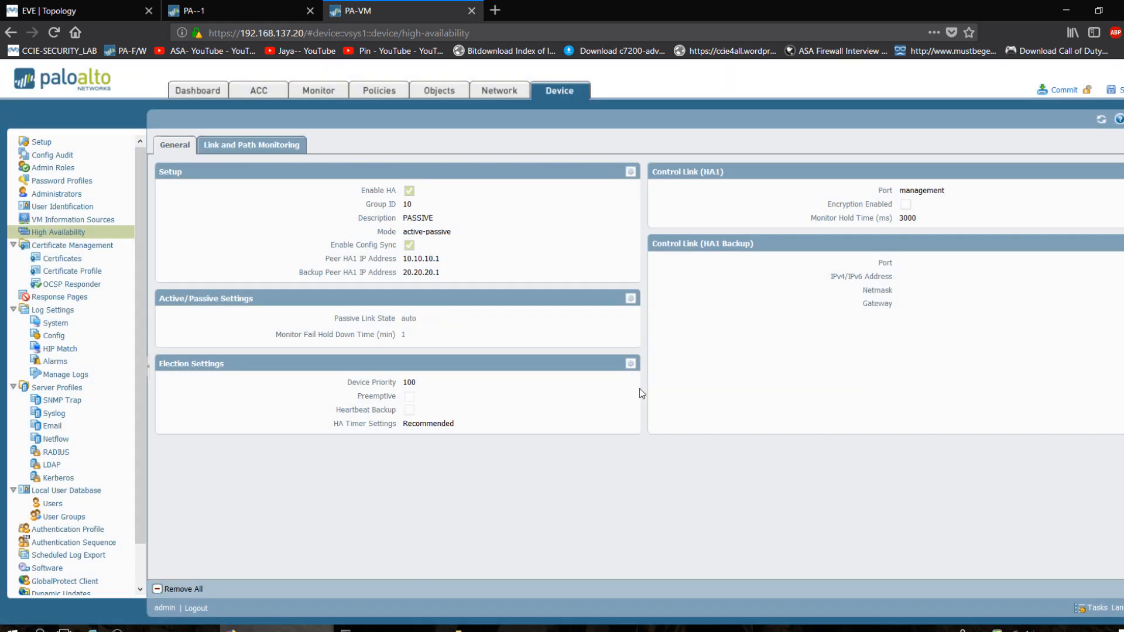
- Set PA-VM's election device priority to 9 and enable Preemptive, checking PA--1's election settings and closing its commit report
{"action": "left_click", "coordinate": [631, 363]}
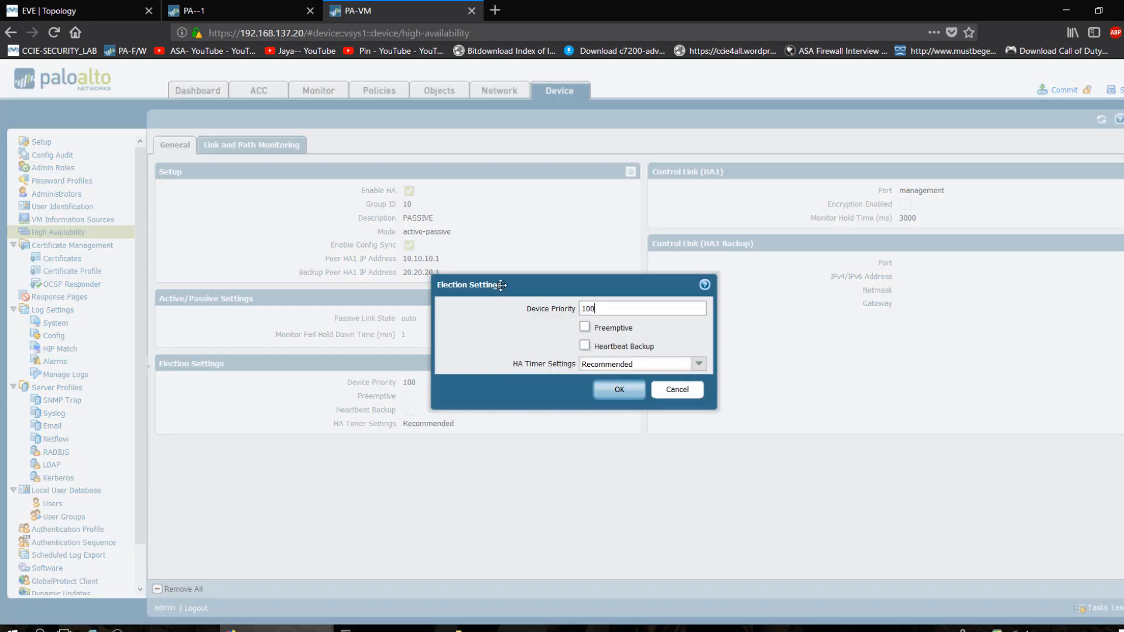
{"action": "left_click", "coordinate": [209, 6]}
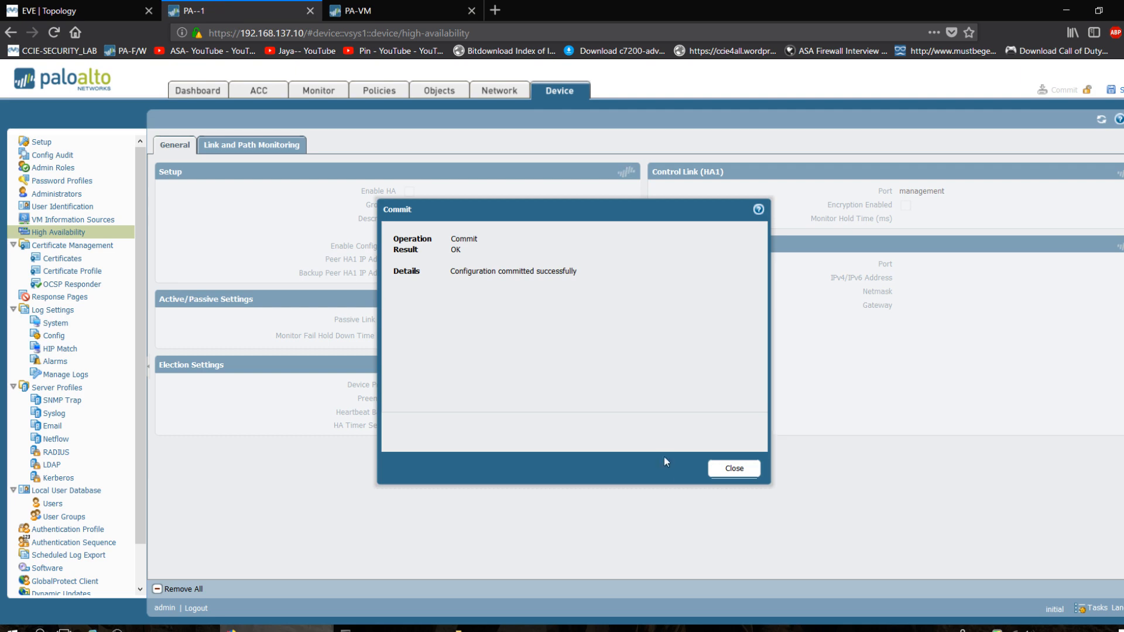
{"action": "left_click", "coordinate": [732, 472]}
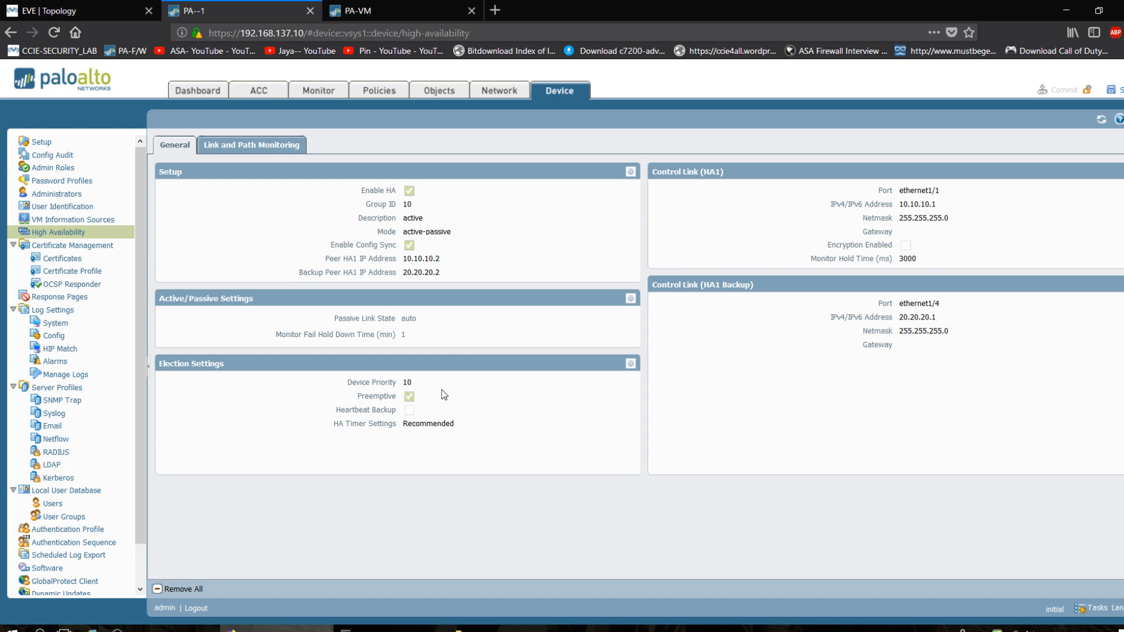
{"action": "left_click", "coordinate": [354, 11]}
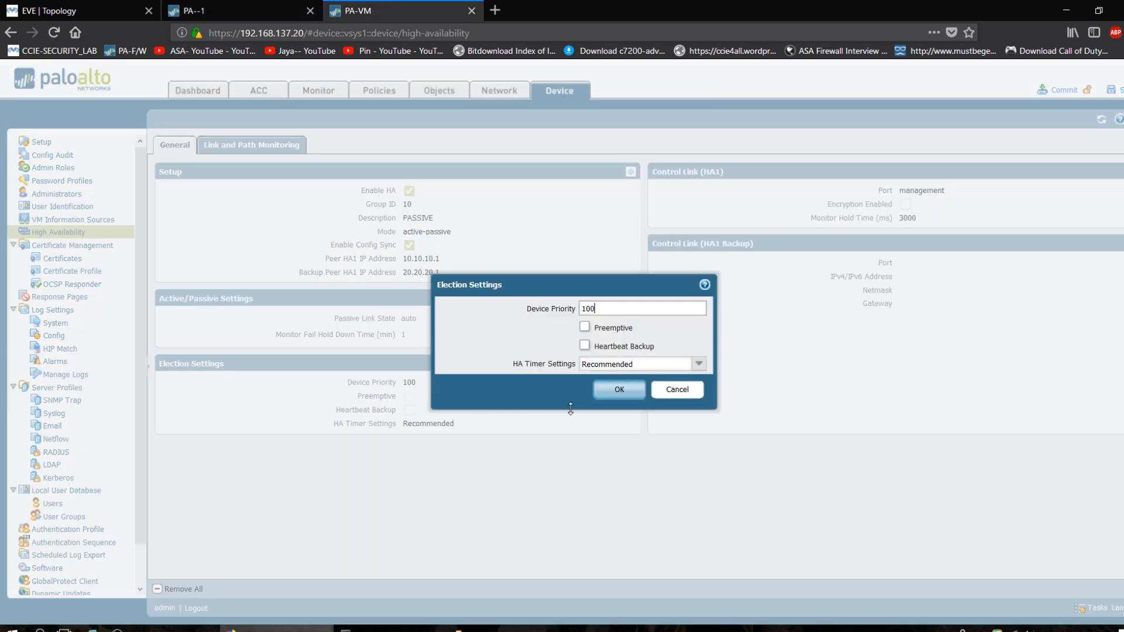
{"action": "key", "text": "BackSpace"}
{"action": "key", "text": "BackSpace"}
{"action": "left_click", "coordinate": [585, 327]}
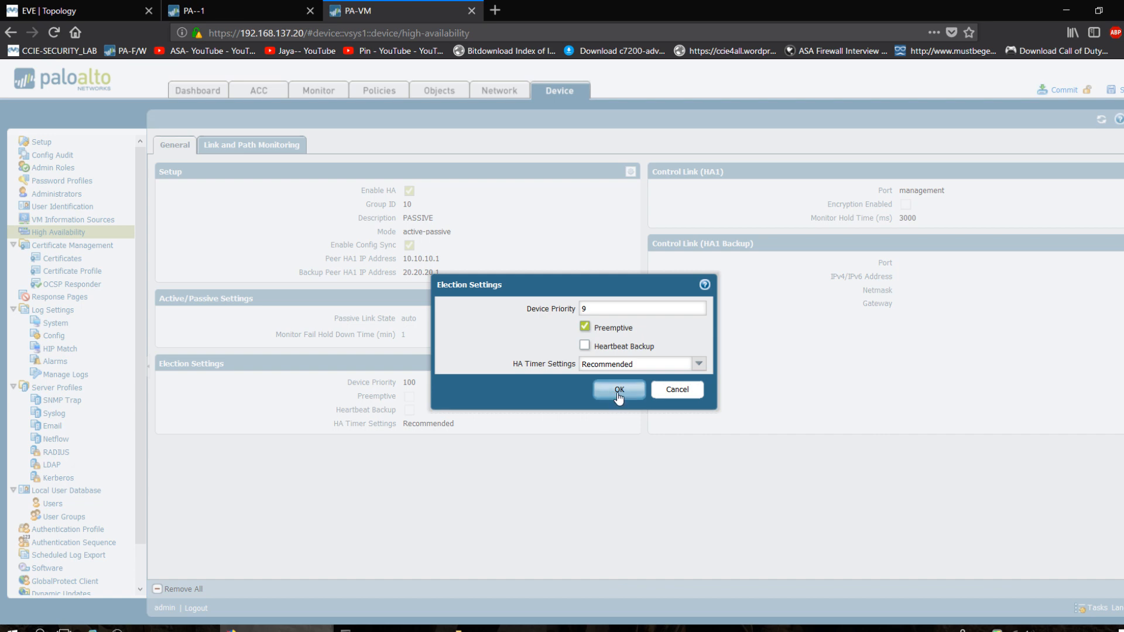
{"action": "left_click", "coordinate": [619, 391]}
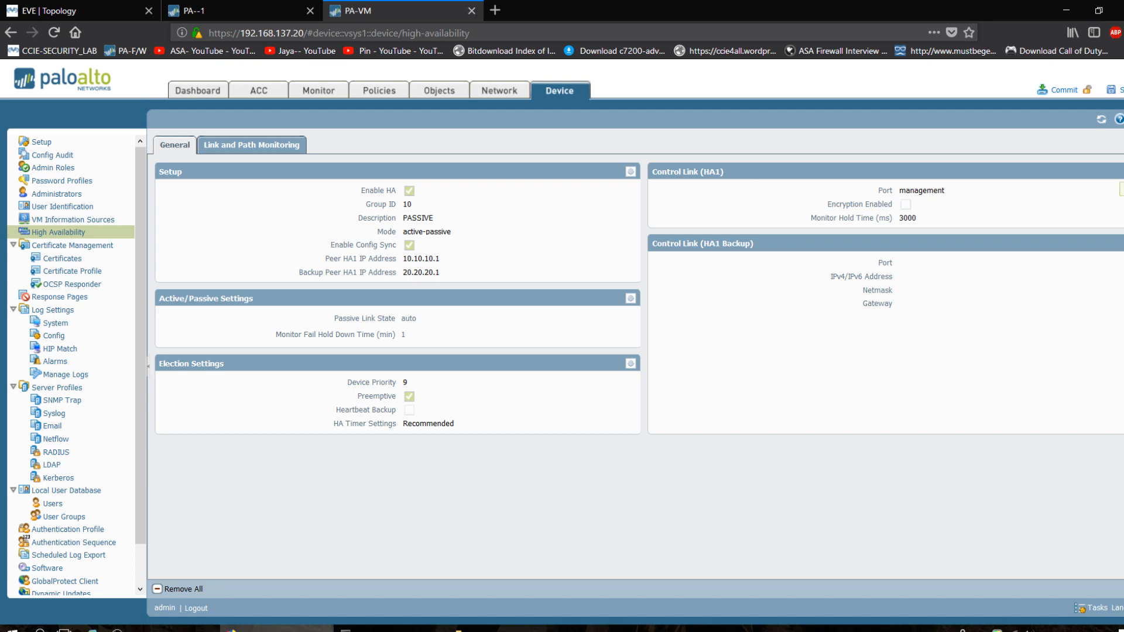
- Configure PA-VM's HA1 control link on port ethernet1/1 with address 10.10.10.2 and netmask 255.255.255.0
{"action": "left_click", "coordinate": [1123, 171]}
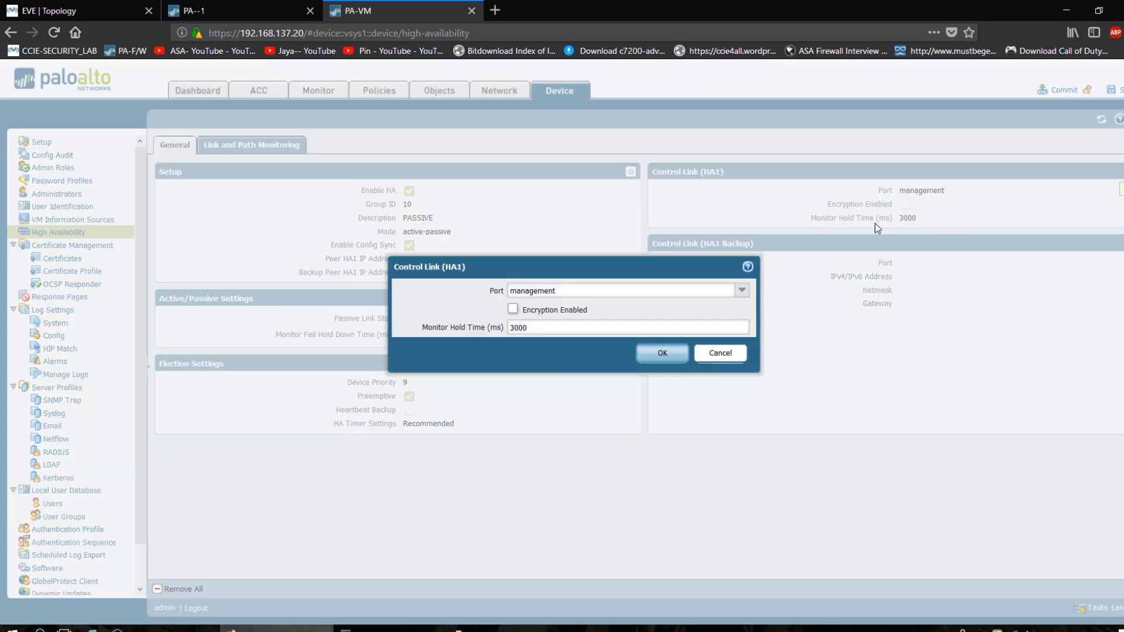
{"action": "left_click", "coordinate": [742, 291]}
{"action": "left_click", "coordinate": [566, 305]}
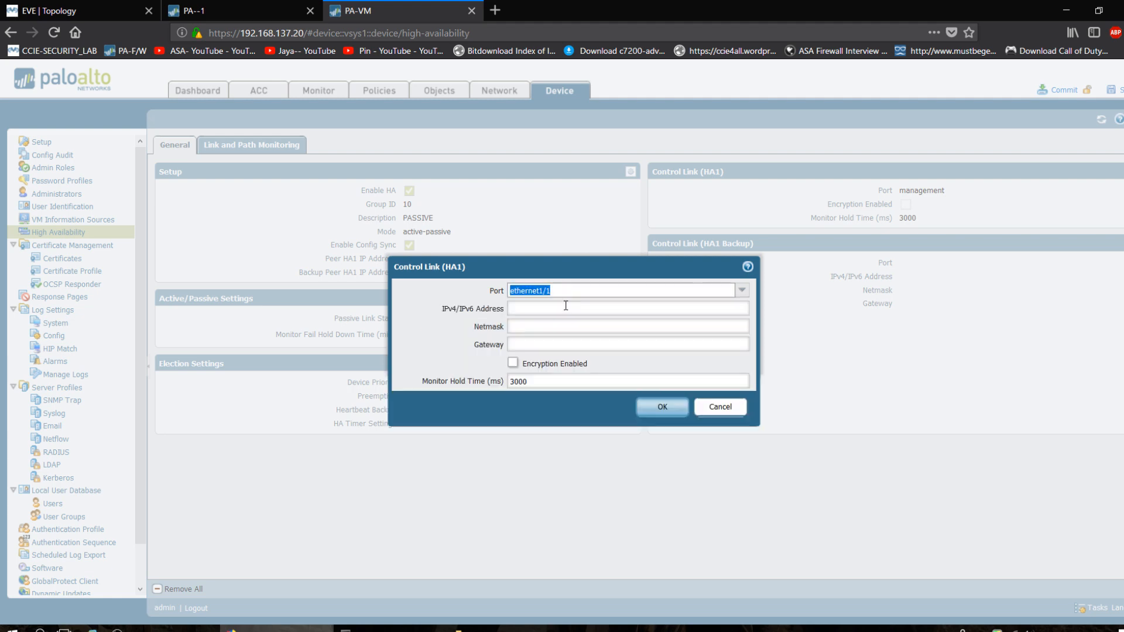
{"action": "left_click", "coordinate": [562, 311]}
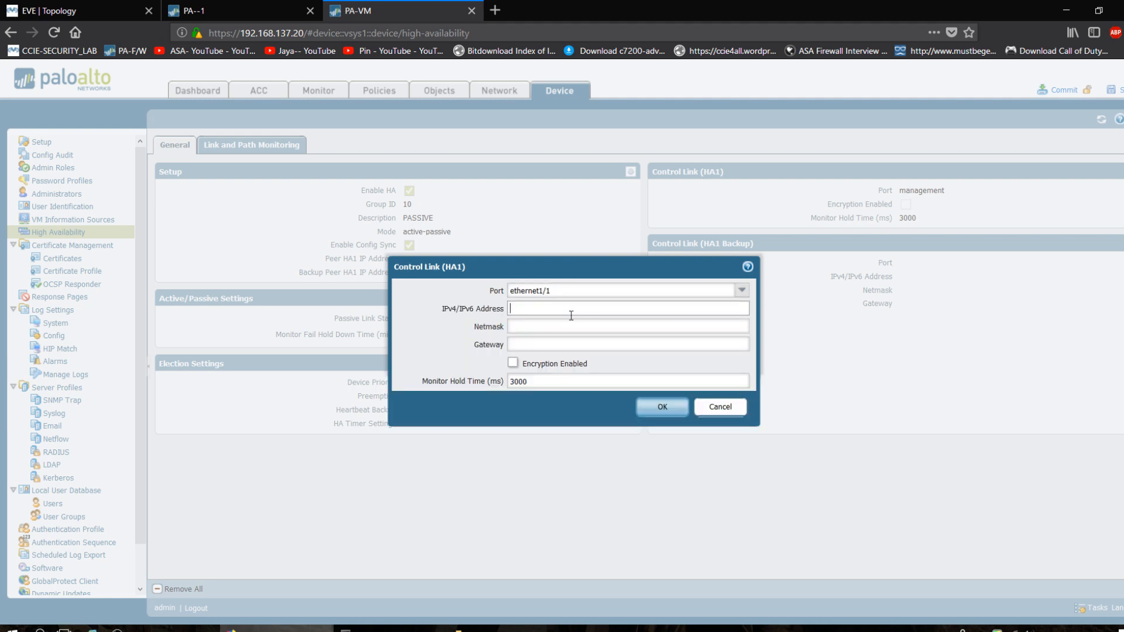
{"action": "type", "text": "10."}
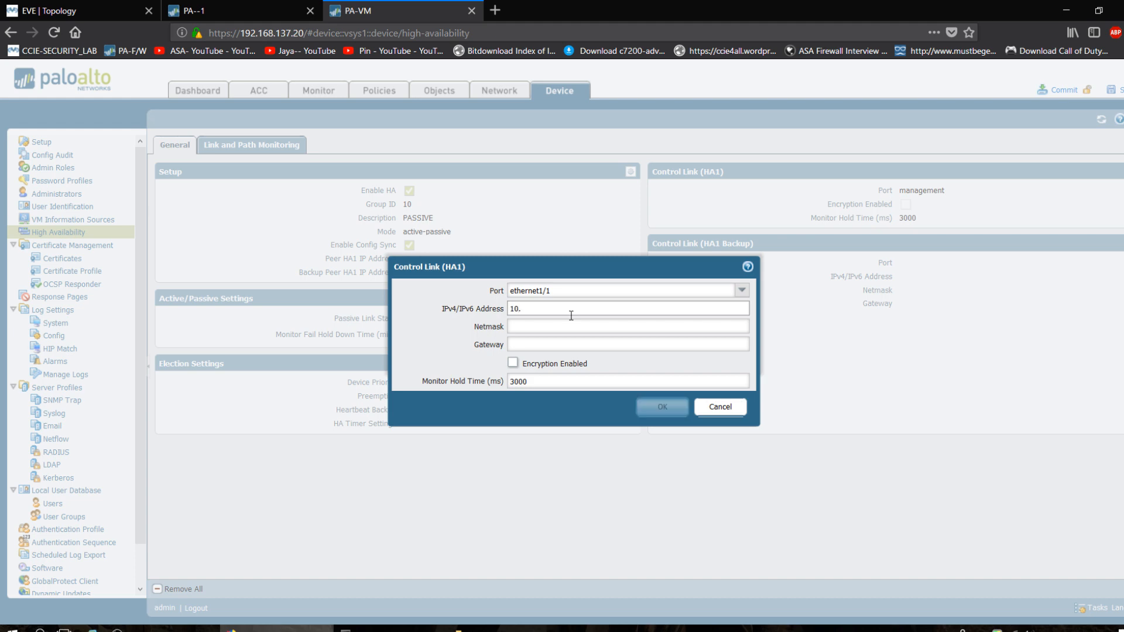
{"action": "type", "text": "10.10.2"}
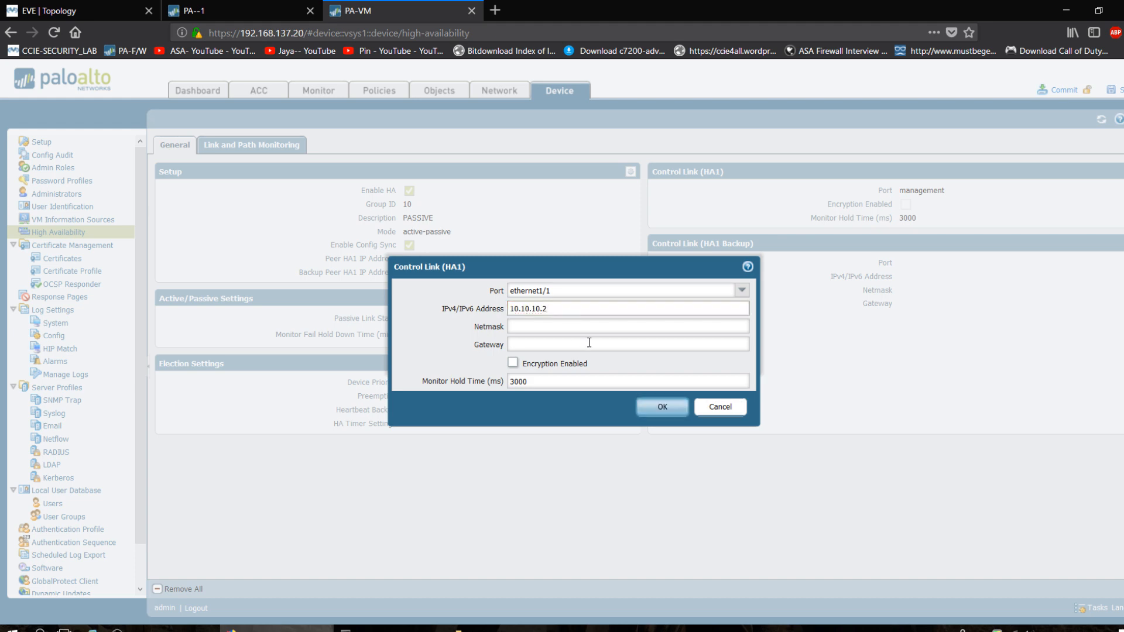
{"action": "left_click", "coordinate": [575, 324]}
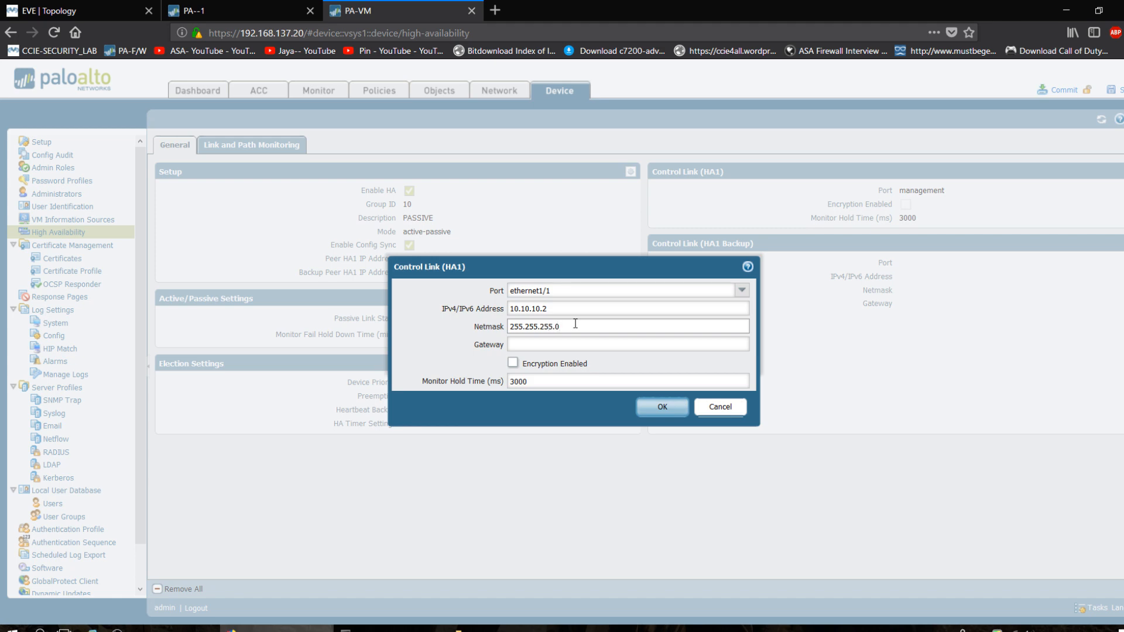
{"action": "left_click", "coordinate": [656, 408]}
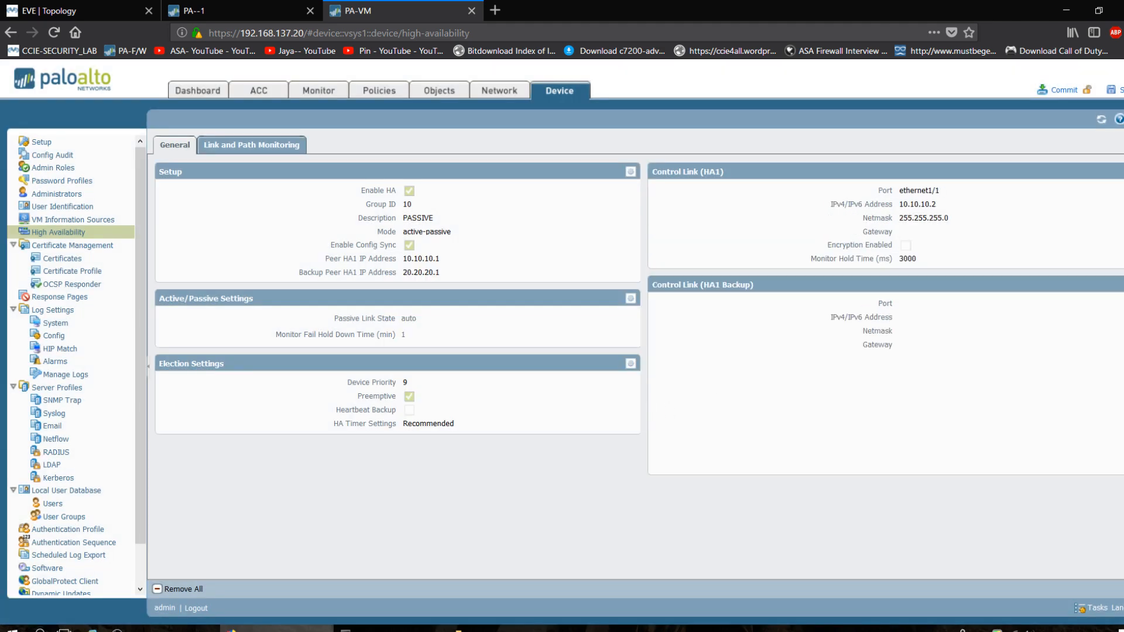
- Configure PA-VM's HA1 Backup control link on port ethernet1/4 with address 20.20.20.2 and netmask 255.255.255.0
{"action": "left_click", "coordinate": [767, 396]}
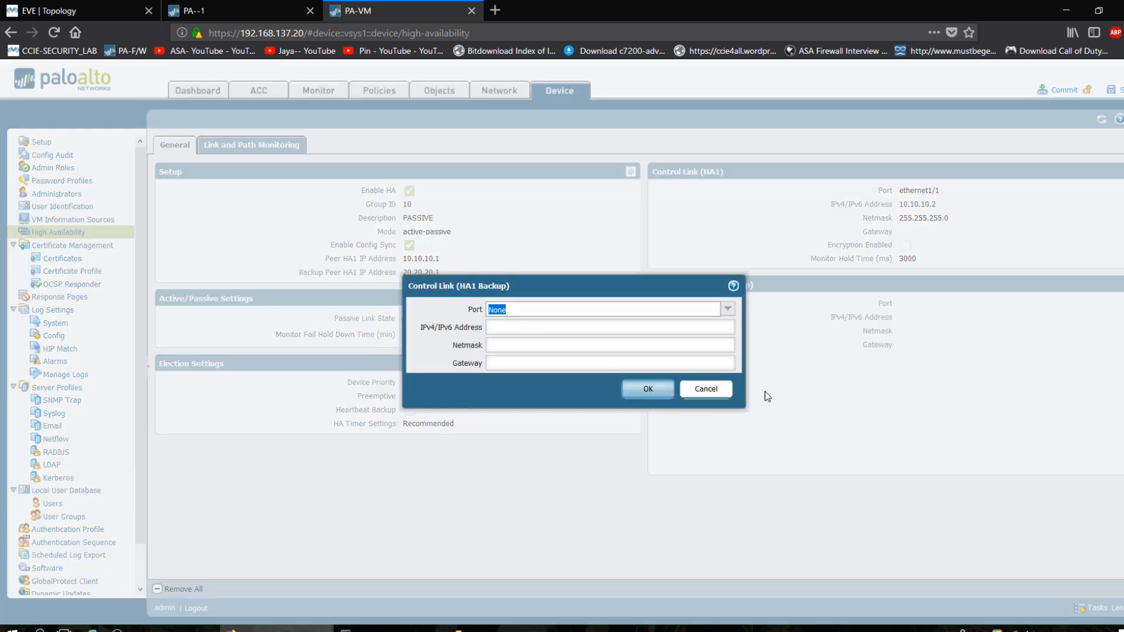
{"action": "left_click", "coordinate": [727, 309]}
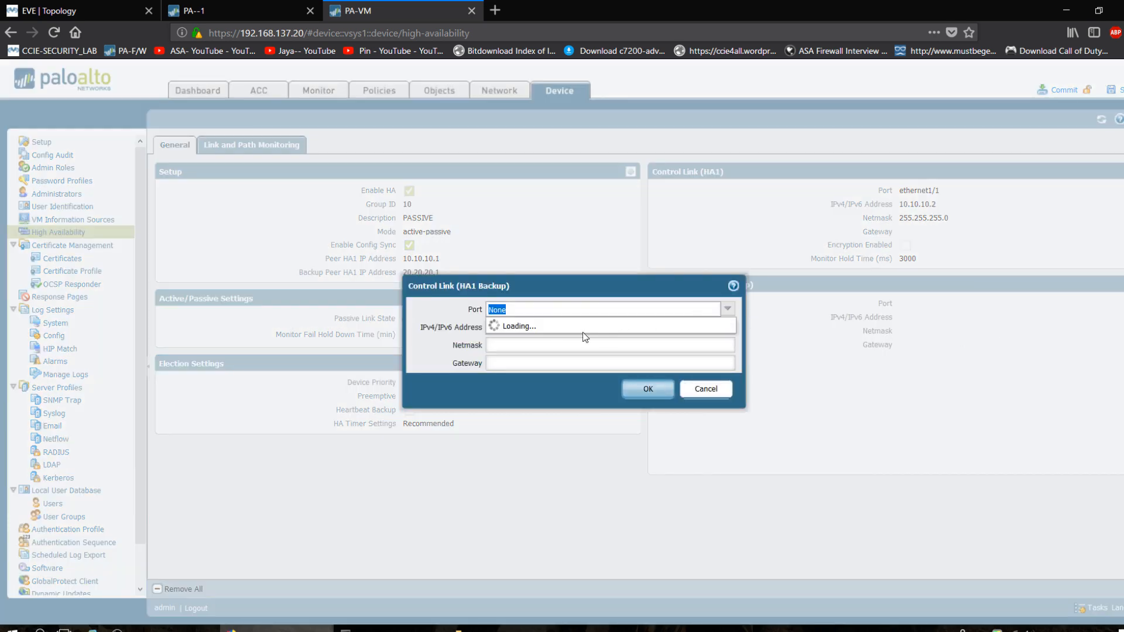
{"action": "left_click", "coordinate": [548, 353]}
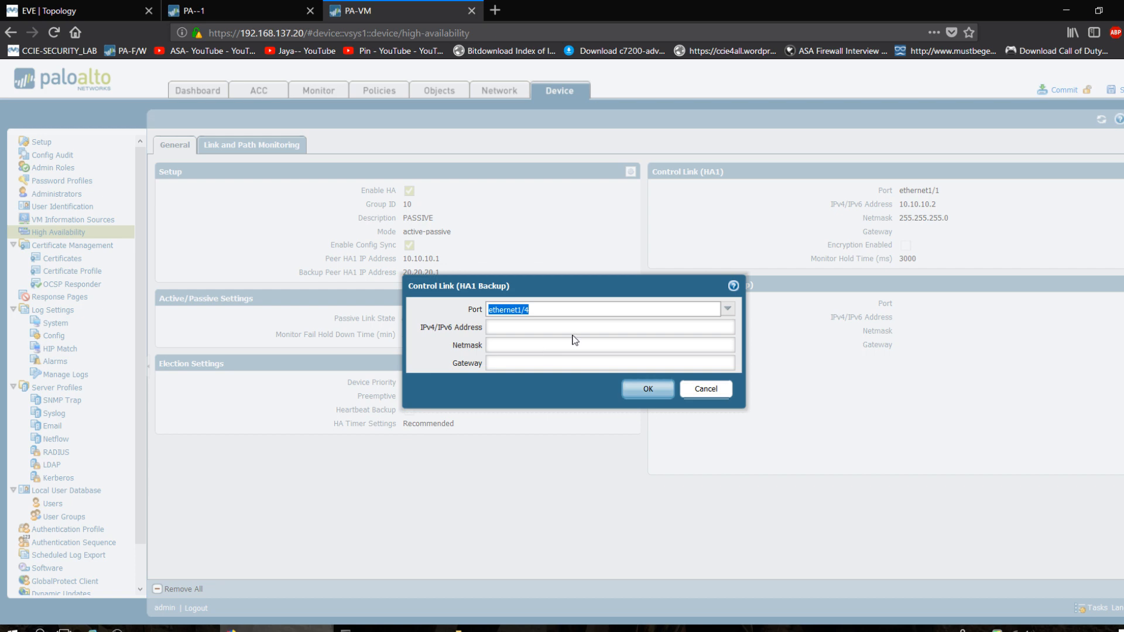
{"action": "left_click", "coordinate": [572, 328]}
{"action": "type", "text": "20.20.20."}
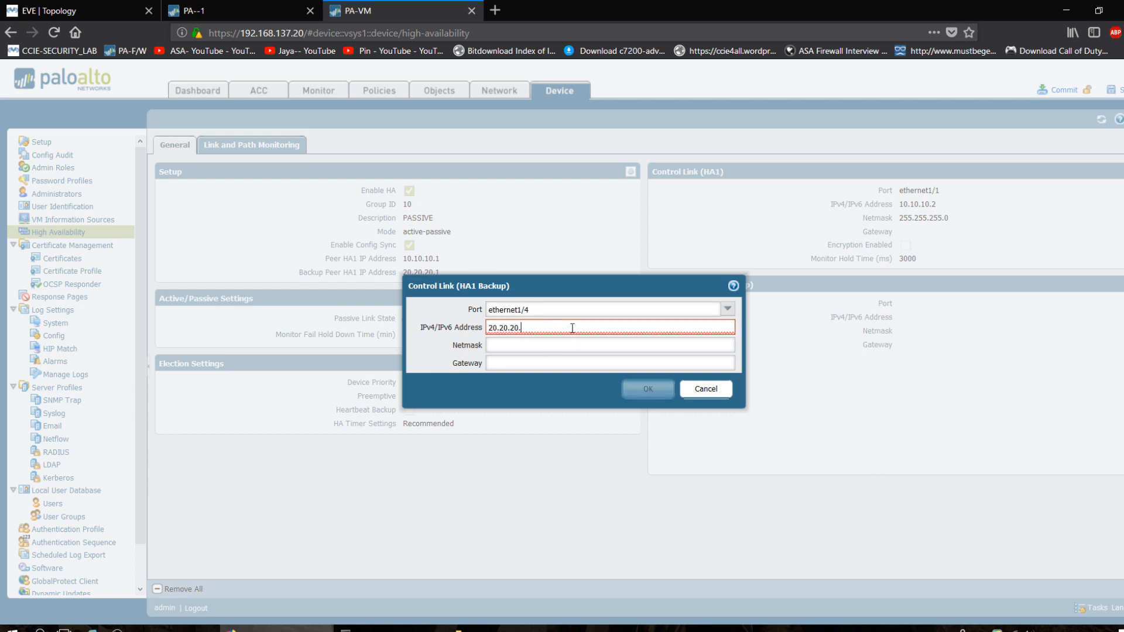
{"action": "type", "text": "2"}
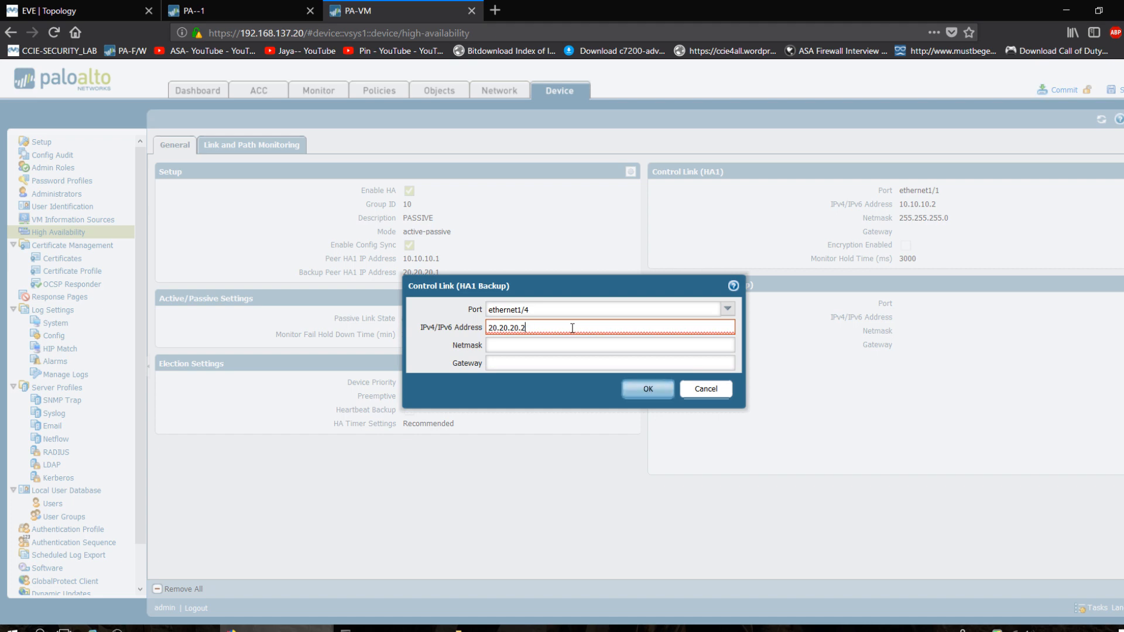
{"action": "left_click", "coordinate": [529, 346]}
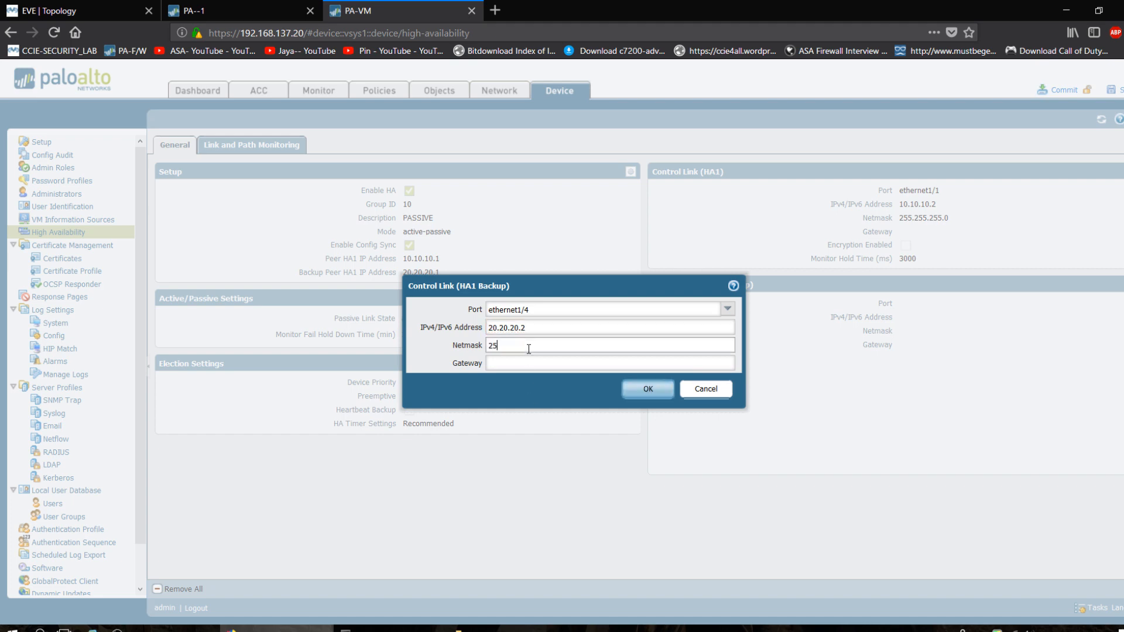
{"action": "type", "text": "255.255.255.0"}
{"action": "left_click", "coordinate": [636, 384]}
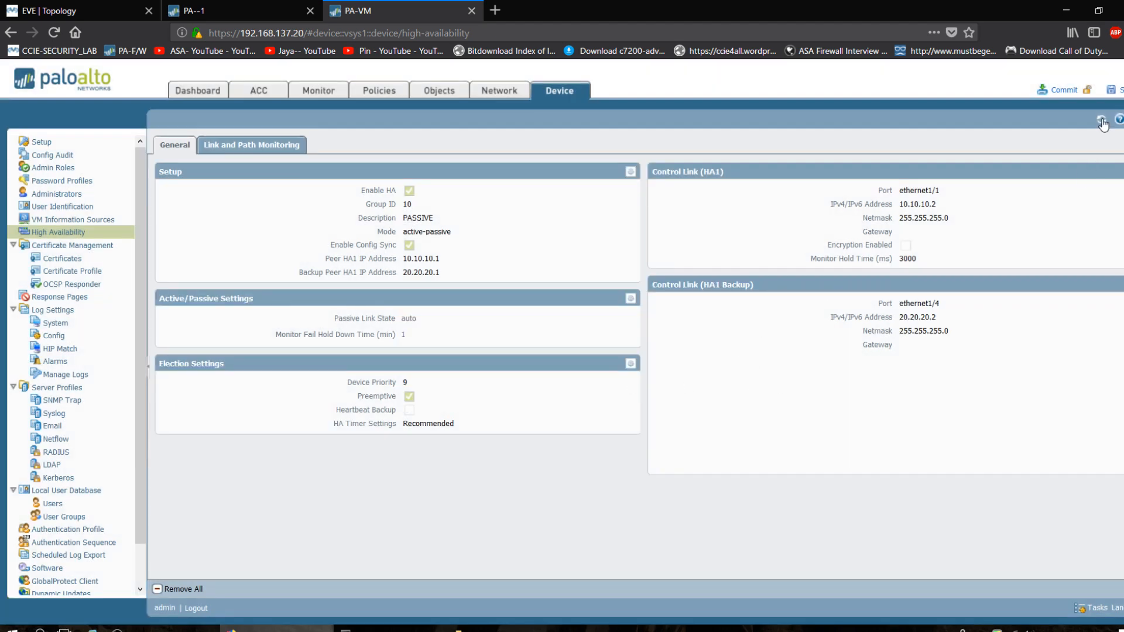
- Commit PA-VM's configuration and open PA--1's Dashboard, checking on the commit in between
{"action": "left_click", "coordinate": [1060, 91]}
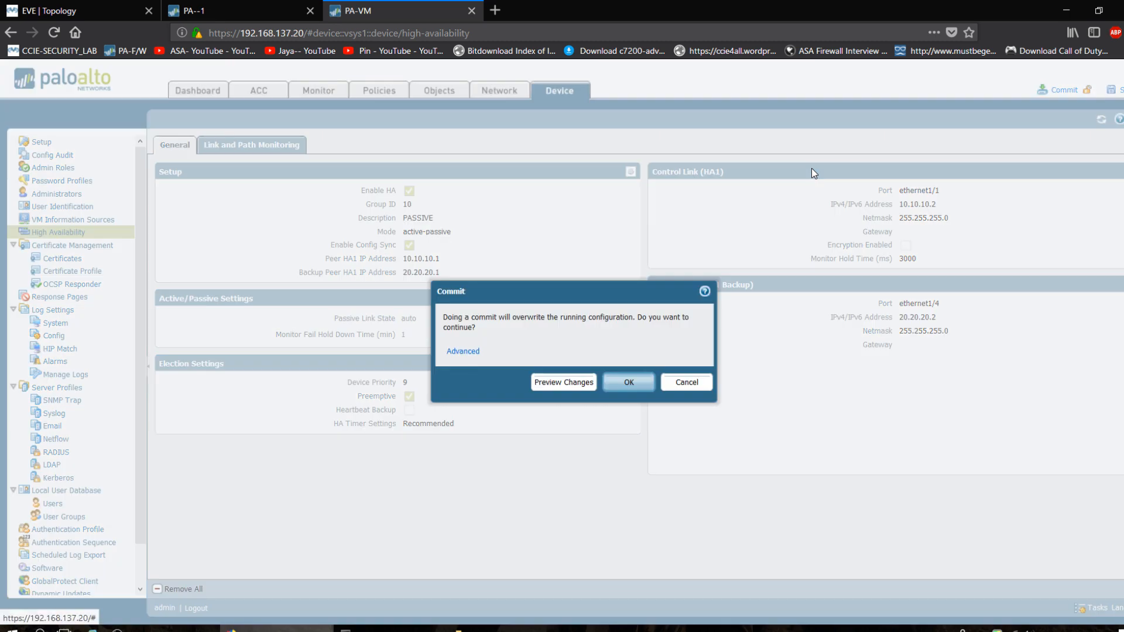
{"action": "left_click", "coordinate": [629, 386]}
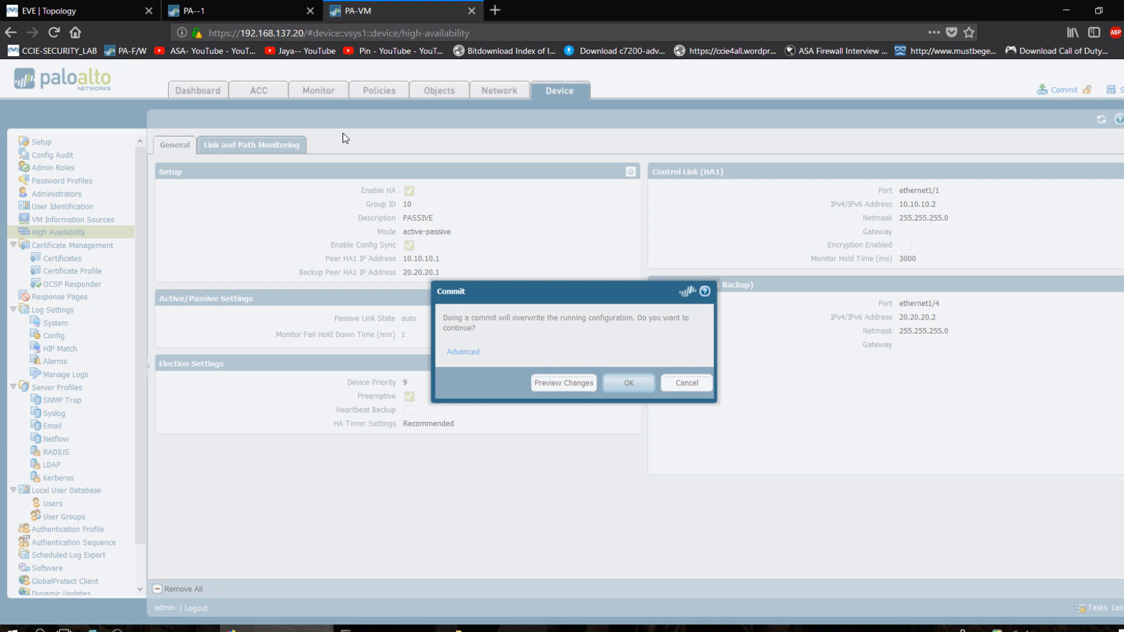
{"action": "left_click", "coordinate": [246, 7]}
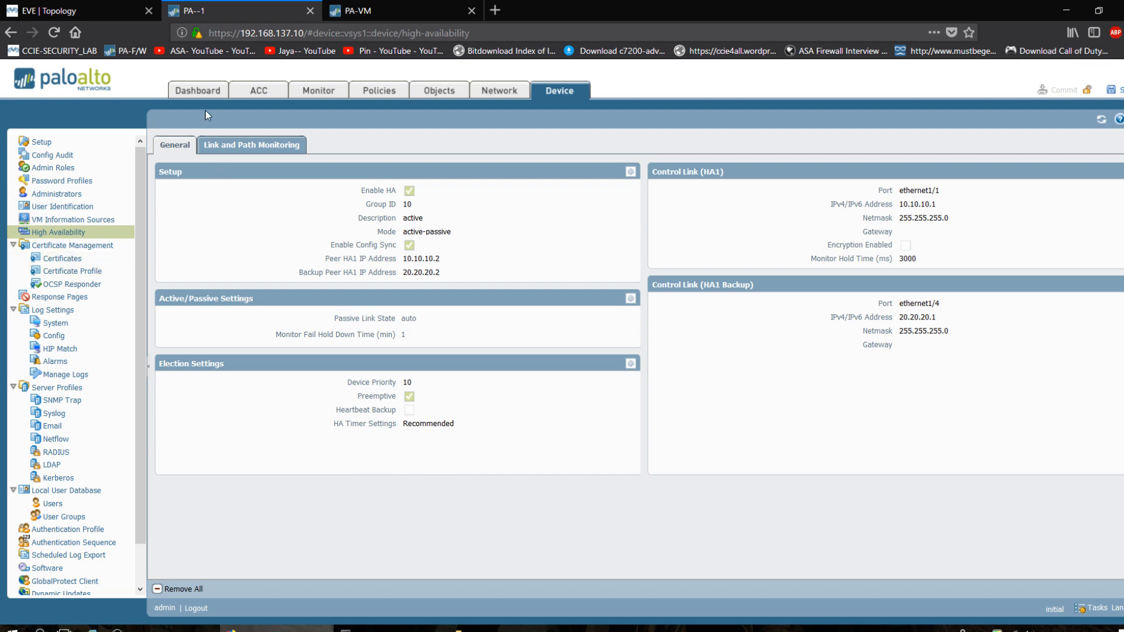
{"action": "left_click", "coordinate": [204, 95]}
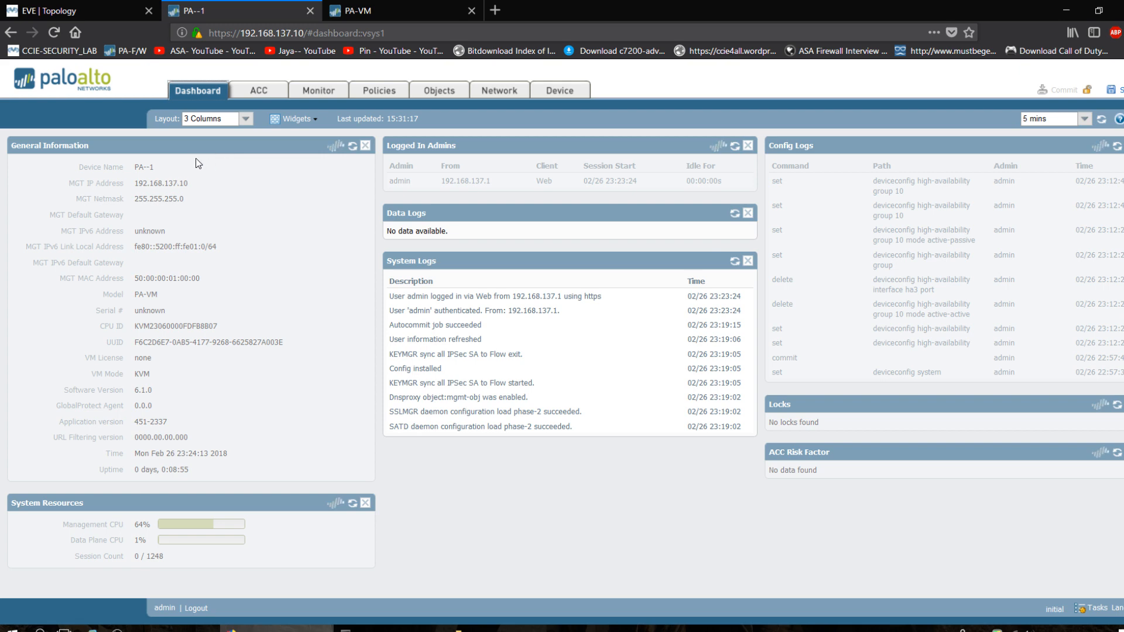
{"action": "left_click", "coordinate": [377, 13]}
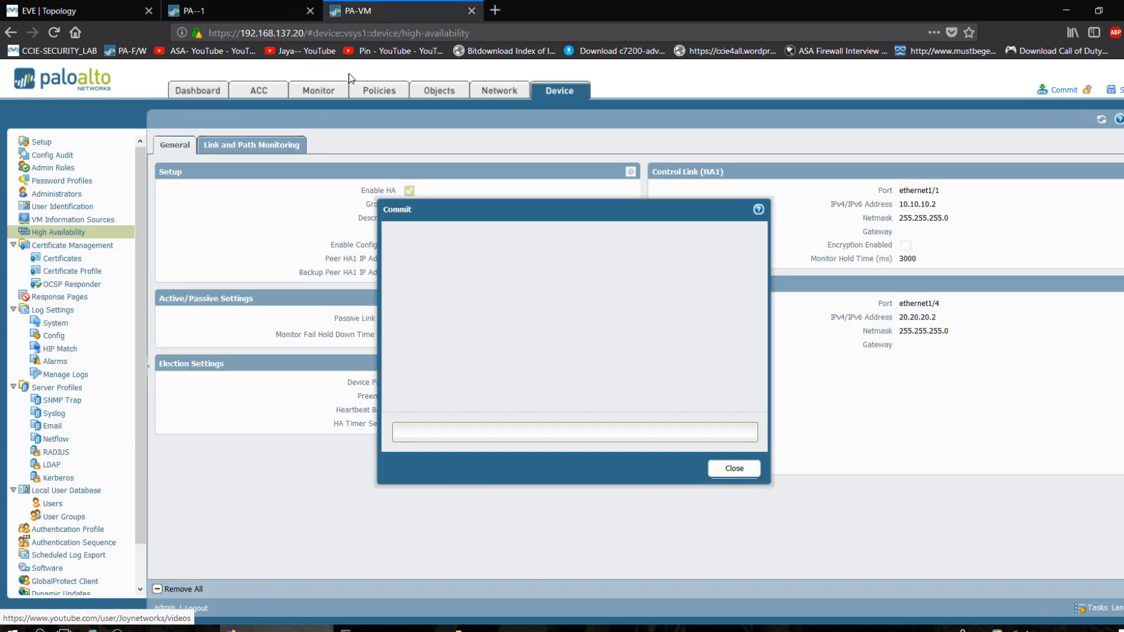
{"action": "left_click", "coordinate": [252, 10]}
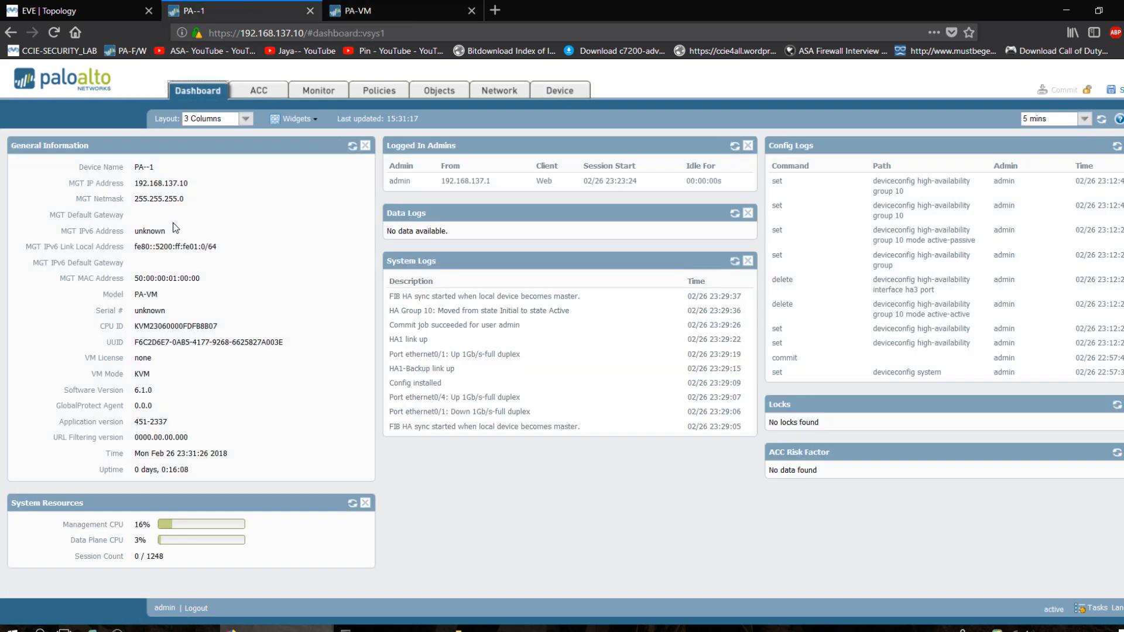
- Add the High Availability system widget to PA--1's Dashboard
{"action": "left_click", "coordinate": [315, 120]}
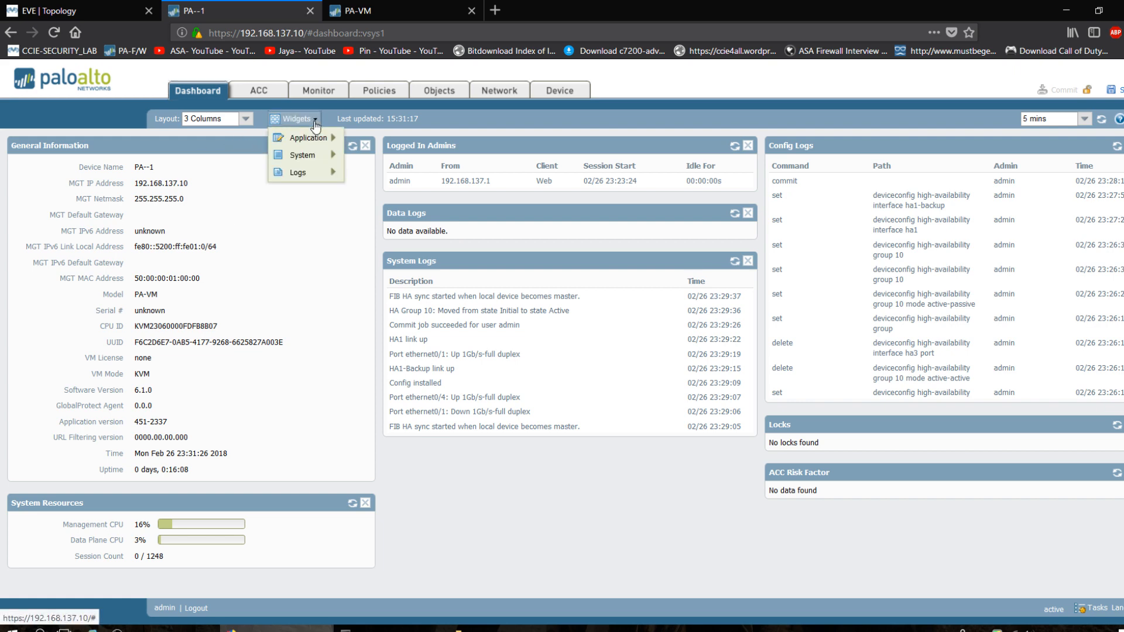
{"action": "mouse_move", "coordinate": [319, 167]}
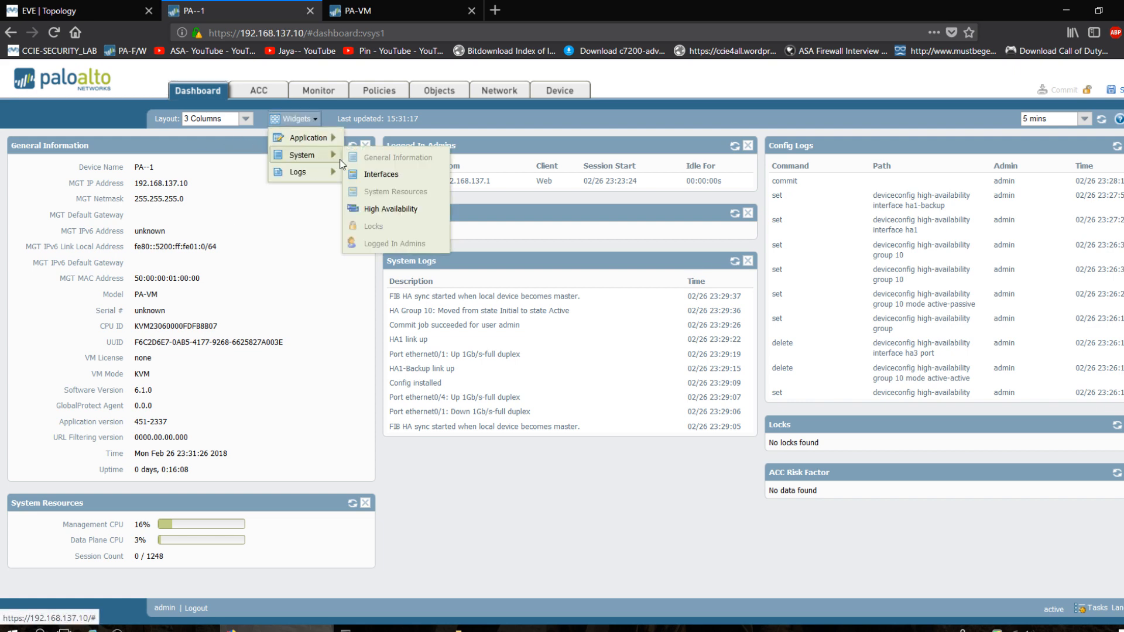
{"action": "left_click", "coordinate": [388, 210]}
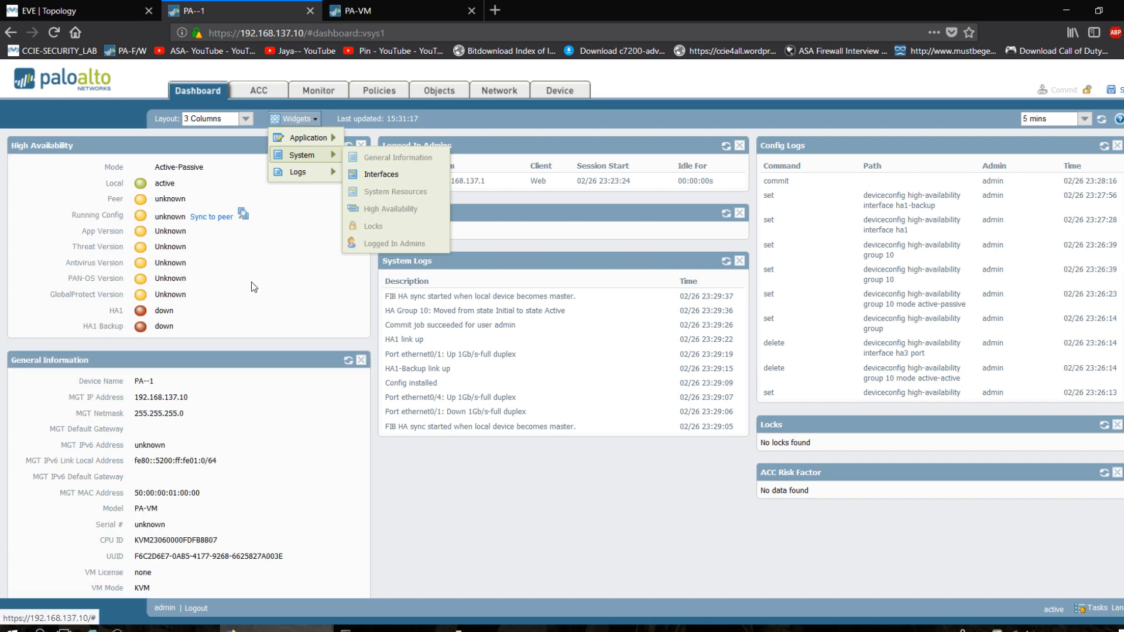
{"action": "left_click", "coordinate": [250, 283]}
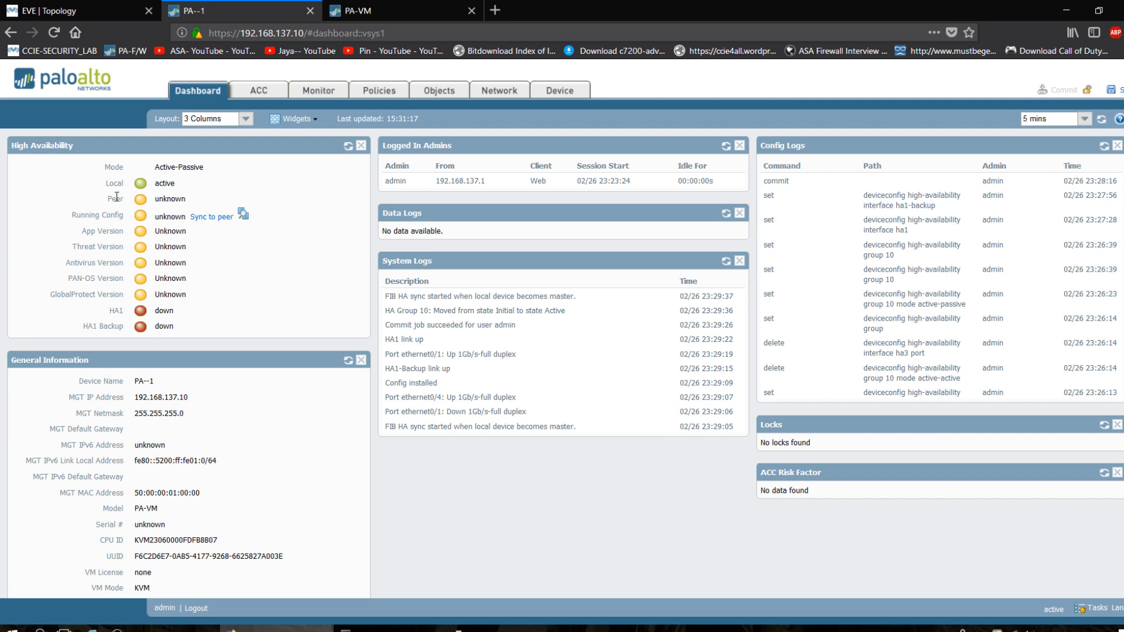
- Examine PA--1's High Availability widget for the local state, running config, software versions, and HA1 and HA1 Backup link status
{"action": "left_click_drag", "start_coordinate": [131, 188], "coordinate": [157, 184]}
{"action": "left_click_drag", "start_coordinate": [89, 215], "coordinate": [163, 221]}
{"action": "left_click_drag", "start_coordinate": [82, 231], "coordinate": [190, 234]}
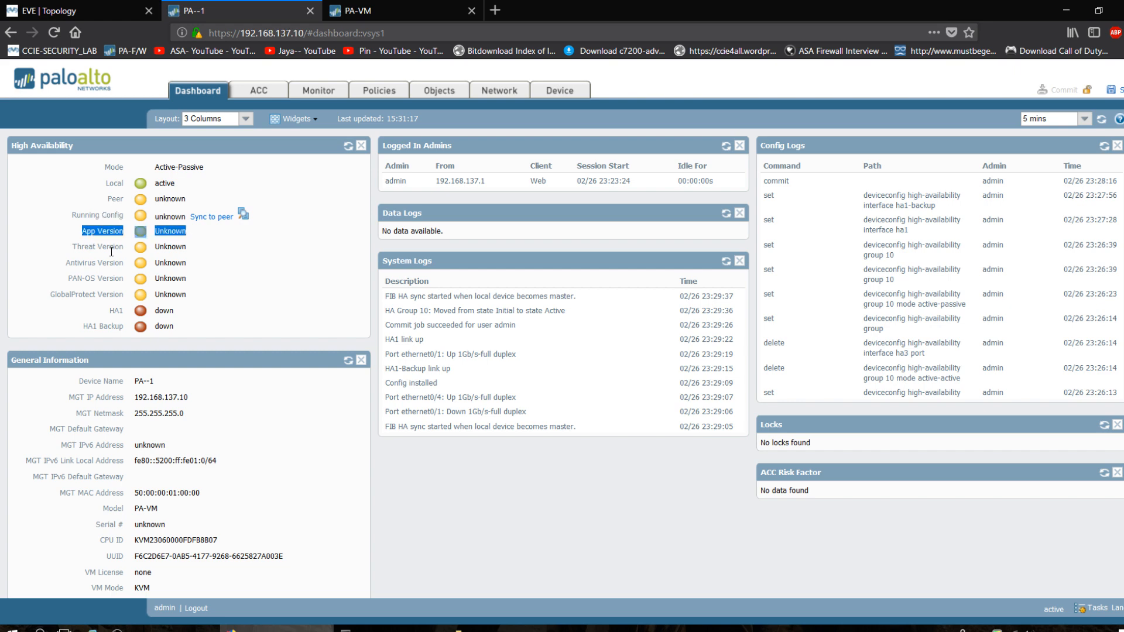
{"action": "left_click_drag", "start_coordinate": [66, 263], "coordinate": [188, 265]}
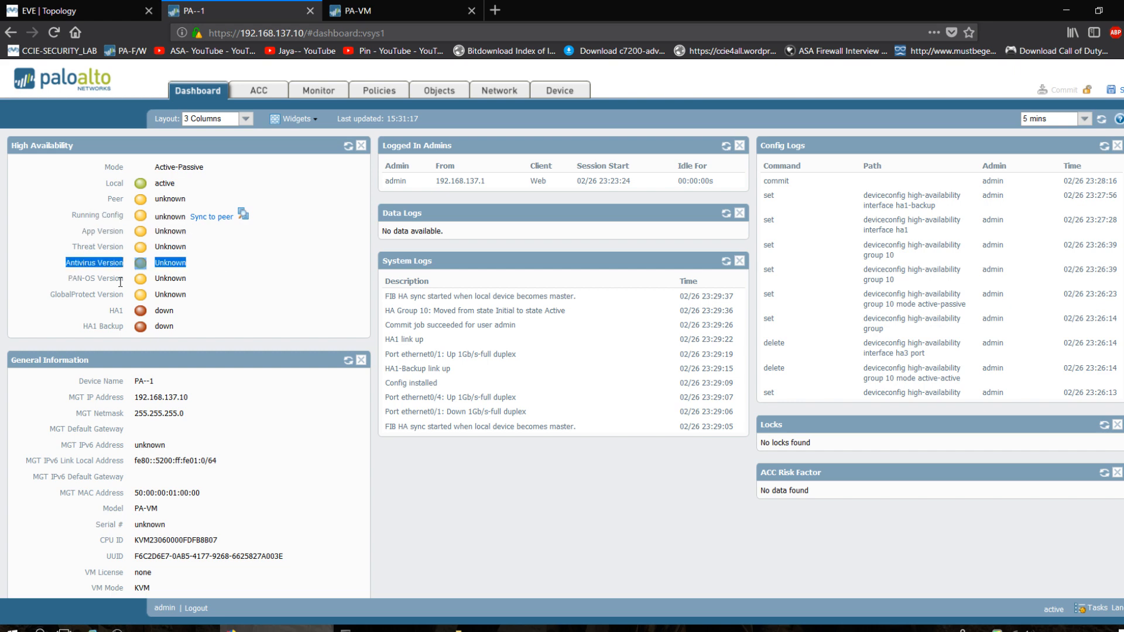
{"action": "left_click_drag", "start_coordinate": [89, 283], "coordinate": [196, 282]}
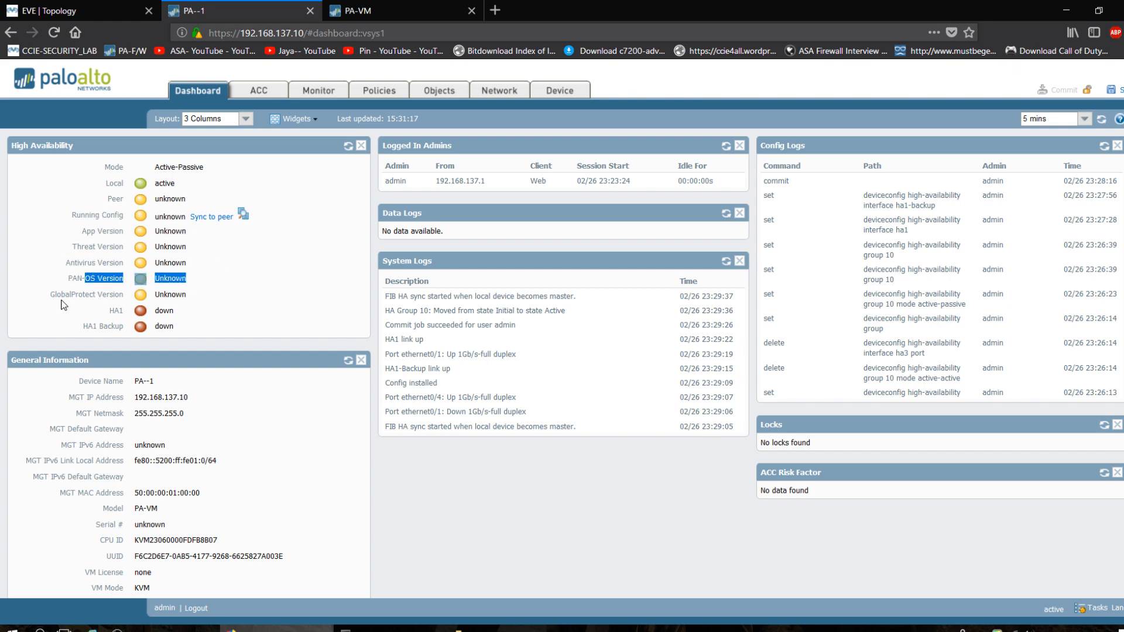
{"action": "left_click_drag", "start_coordinate": [64, 296], "coordinate": [188, 301]}
{"action": "left_click_drag", "start_coordinate": [107, 319], "coordinate": [193, 317]}
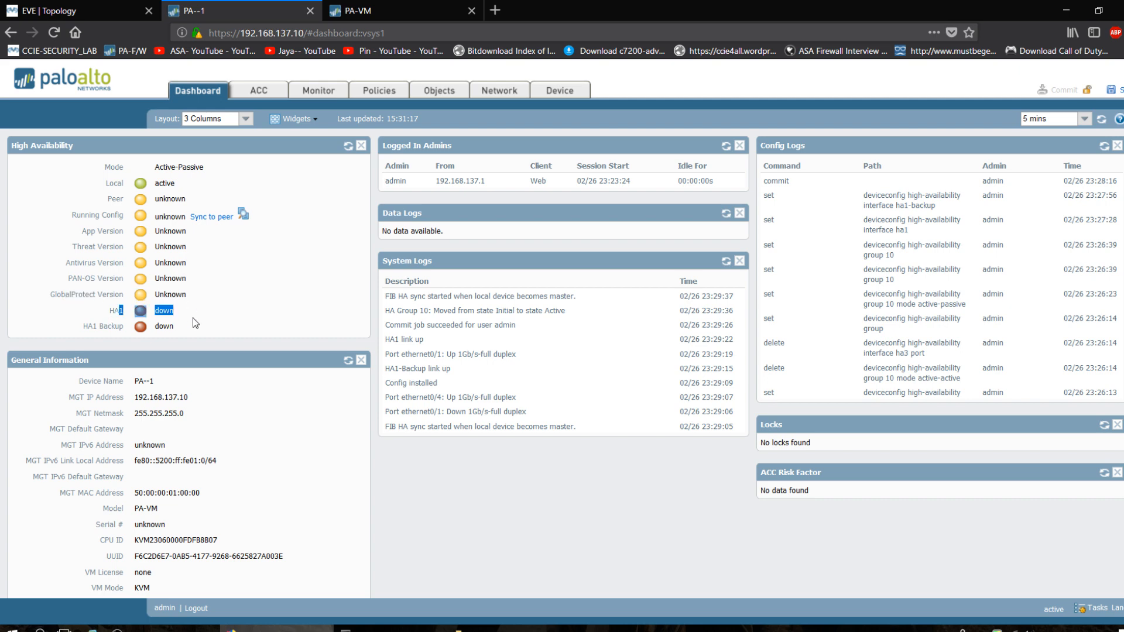
{"action": "left_click_drag", "start_coordinate": [103, 326], "coordinate": [206, 335]}
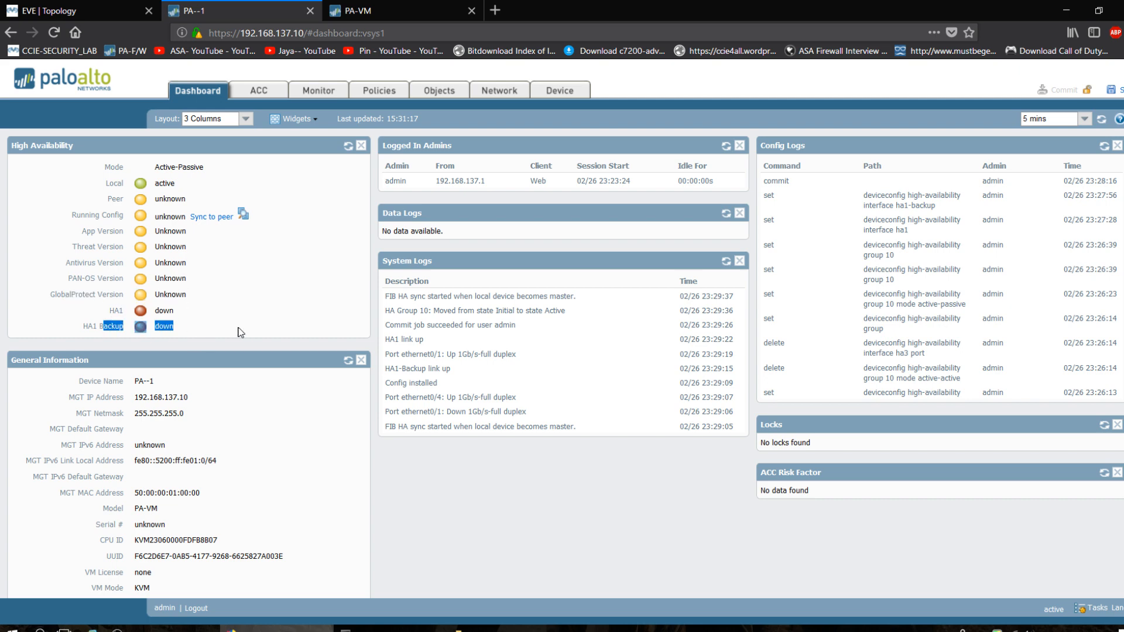
- Check PA-VM's commit progress against the HA1 link status on PA--1's Dashboard, and view the HA links in the EVE topology
{"action": "left_click", "coordinate": [380, 8]}
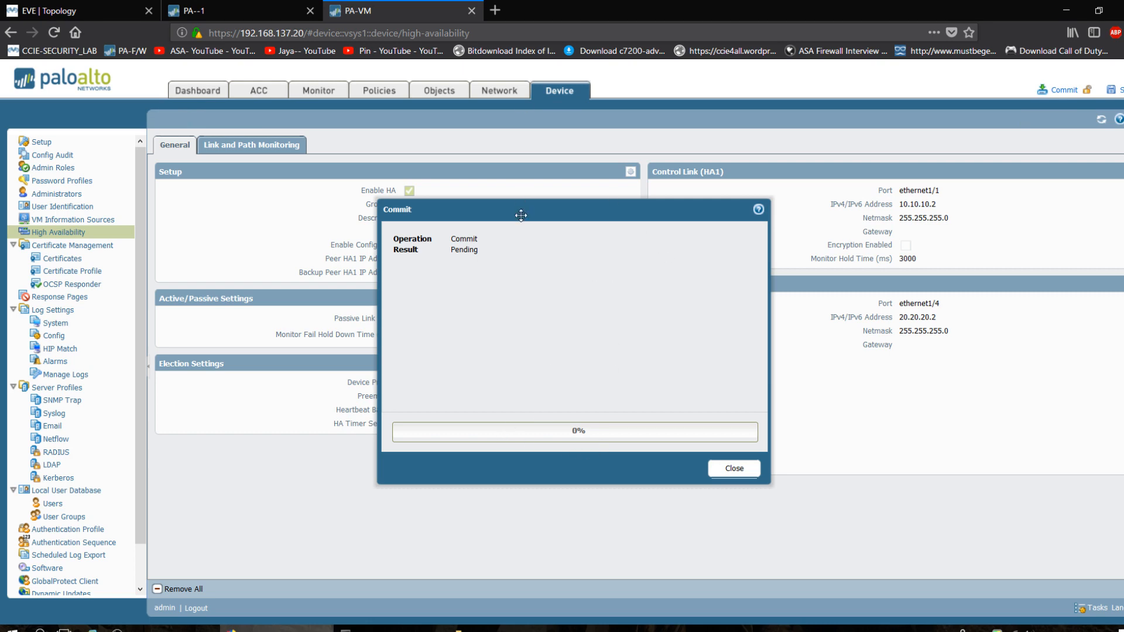
{"action": "left_click_drag", "start_coordinate": [521, 214], "coordinate": [518, 202]}
{"action": "left_click", "coordinate": [268, 7]}
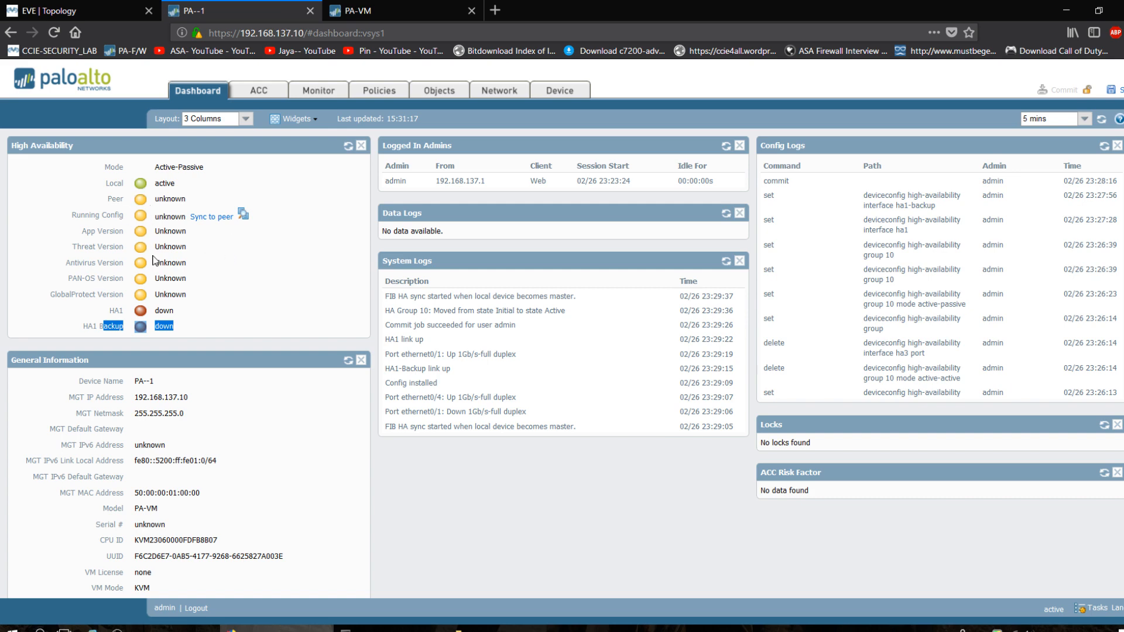
{"action": "left_click", "coordinate": [195, 315]}
{"action": "left_click_drag", "start_coordinate": [130, 313], "coordinate": [149, 313]}
{"action": "left_click", "coordinate": [205, 311]}
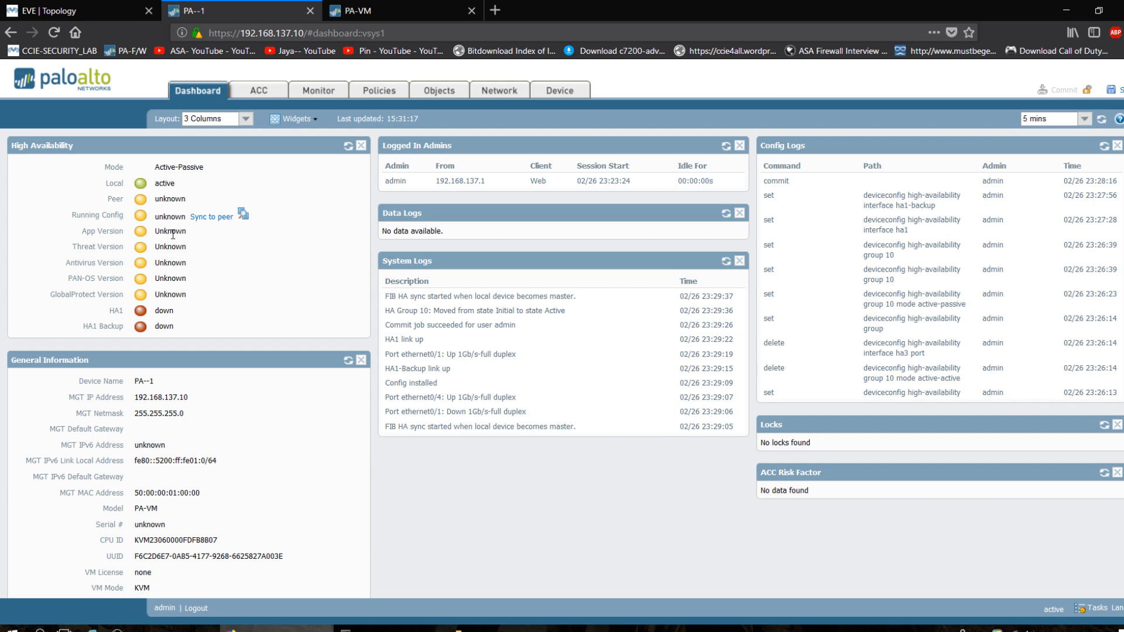
{"action": "left_click", "coordinate": [434, 7]}
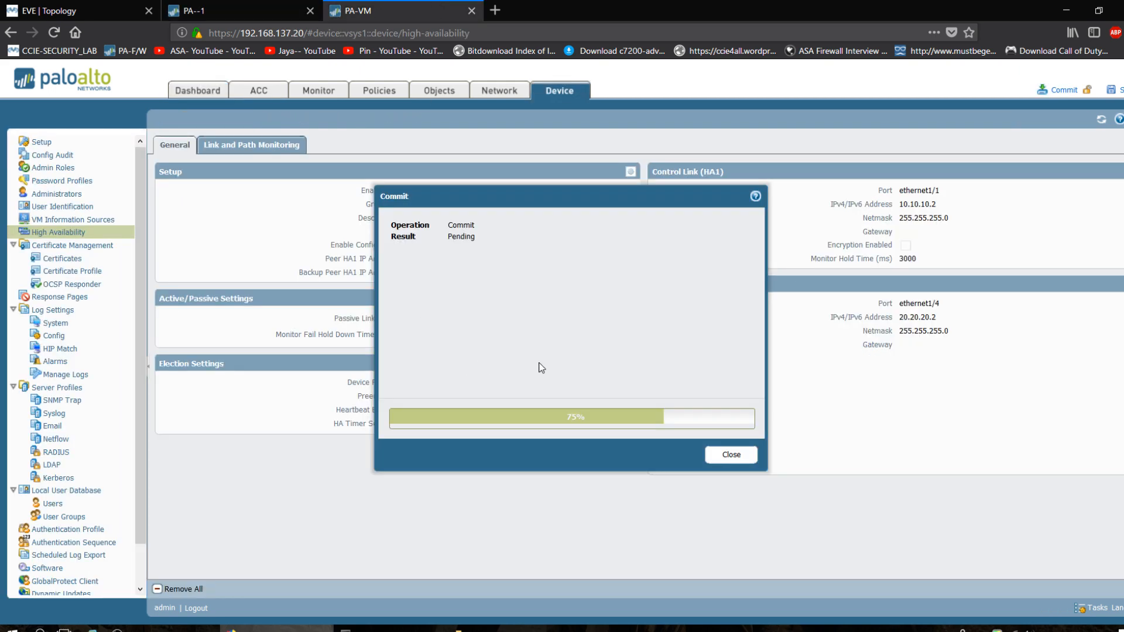
{"action": "left_click", "coordinate": [290, 6]}
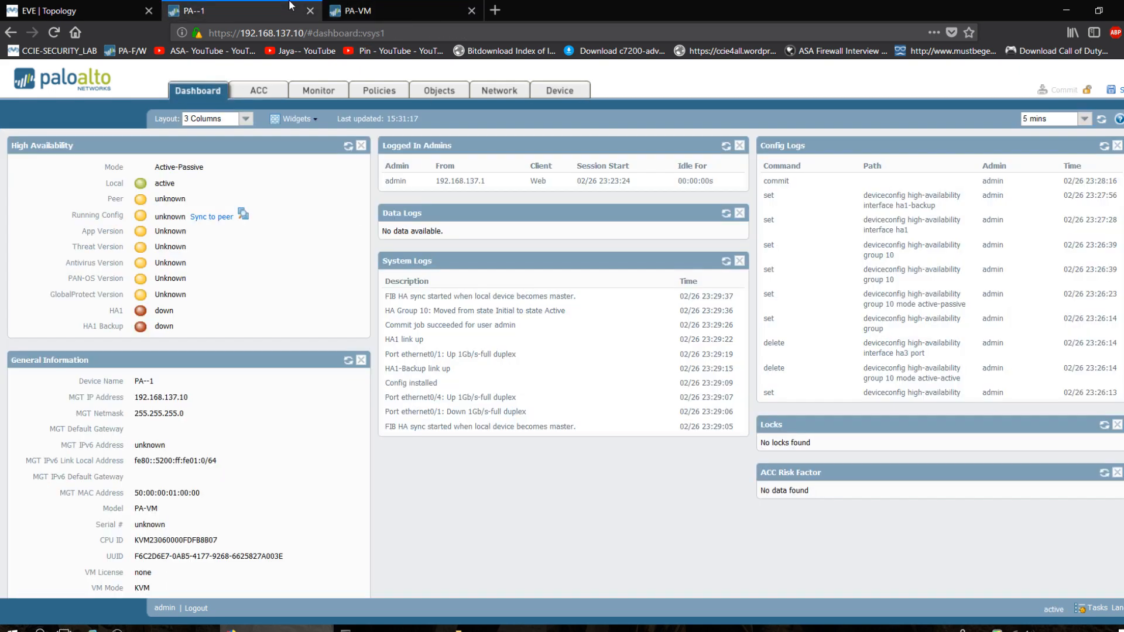
{"action": "left_click", "coordinate": [76, 9]}
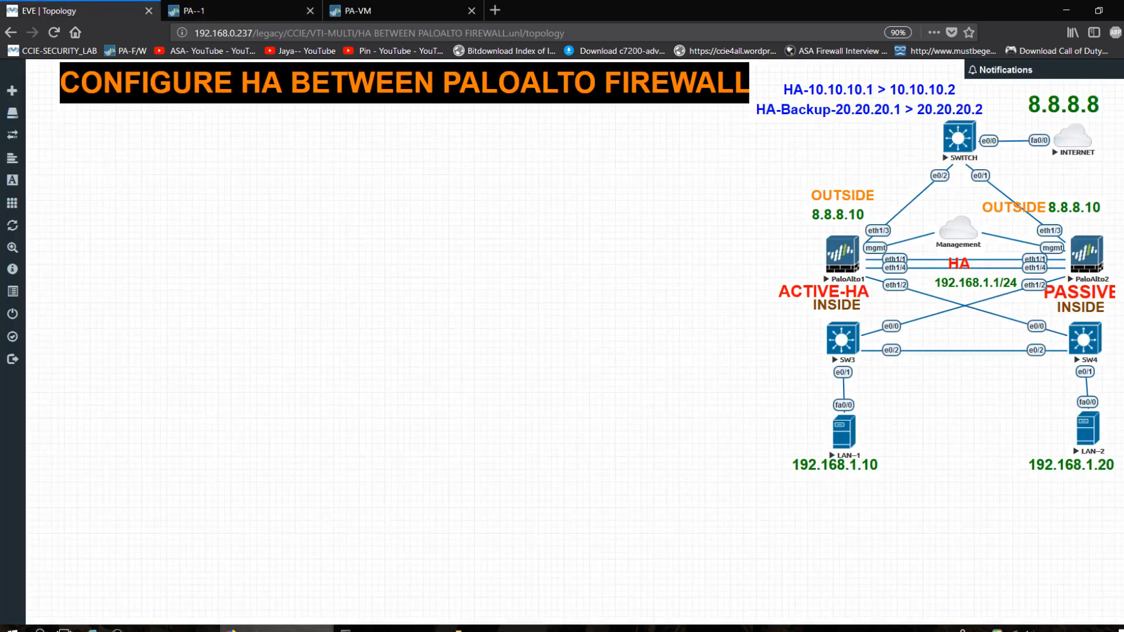
- Check the LAN--1 console, the Ethernet interface link states on PA--1, and the commit progress on PA-VM
{"action": "left_click", "coordinate": [390, 629]}
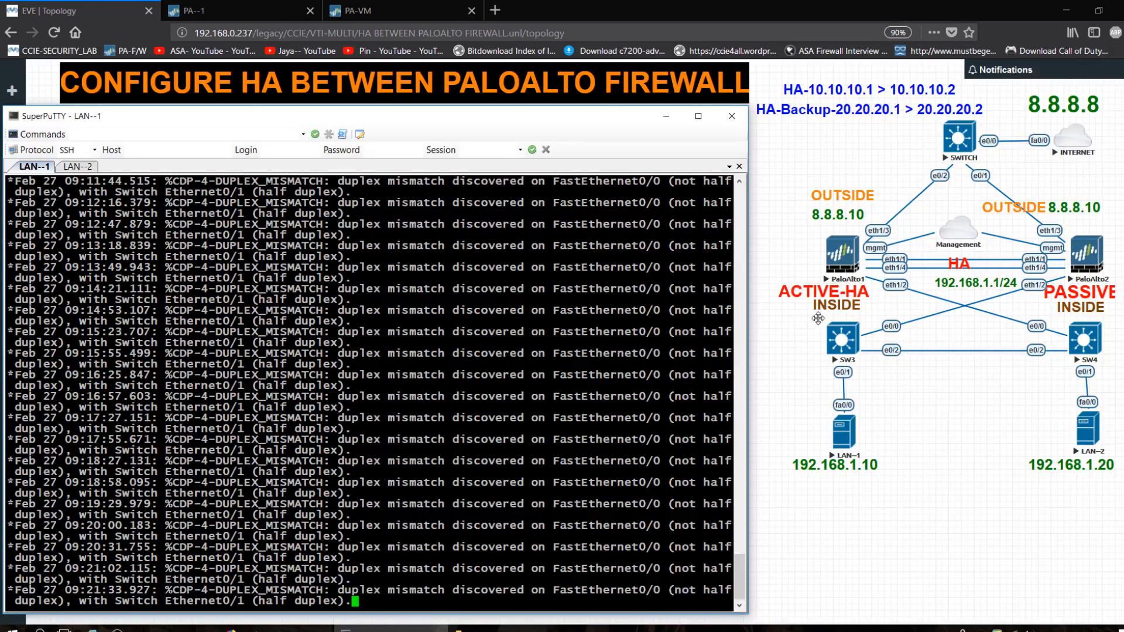
{"action": "left_click", "coordinate": [193, 10]}
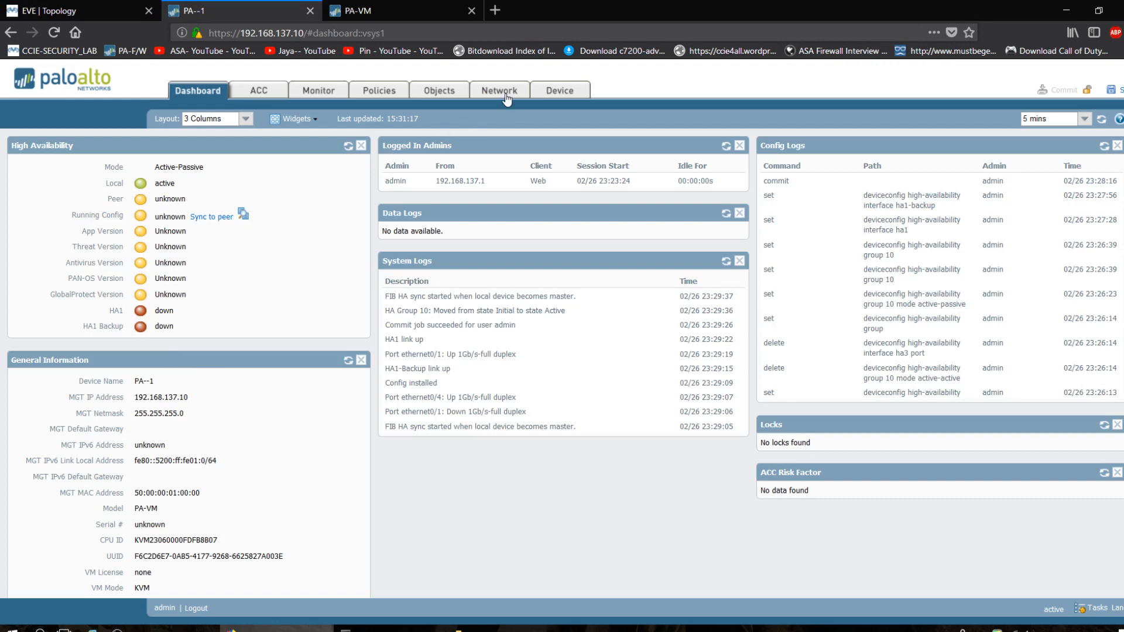
{"action": "left_click", "coordinate": [507, 100]}
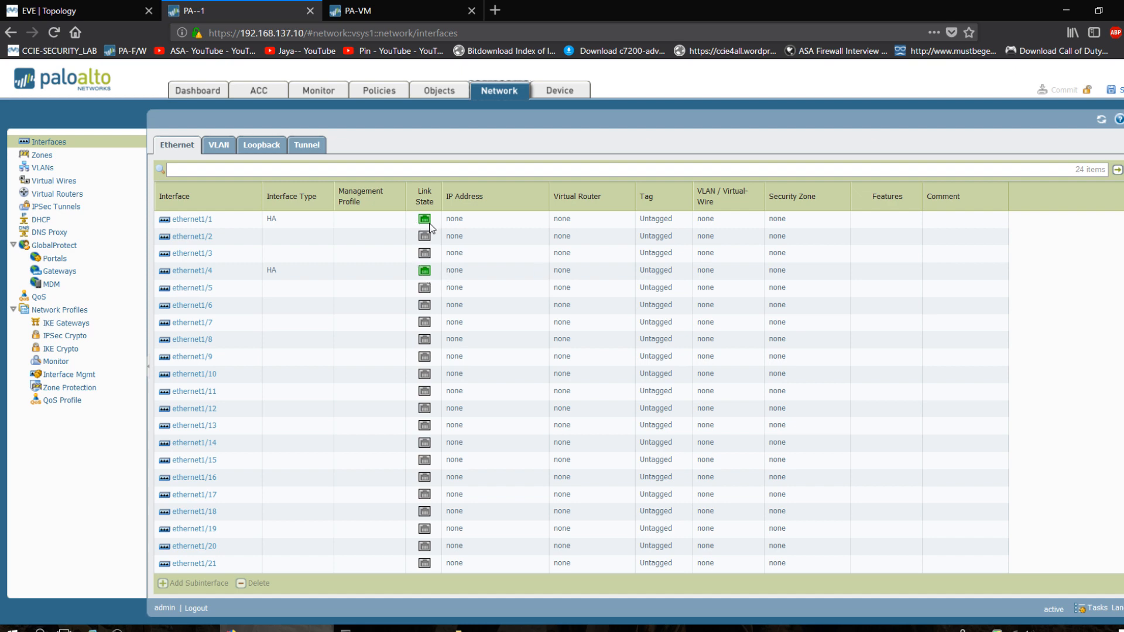
{"action": "left_click", "coordinate": [402, 8]}
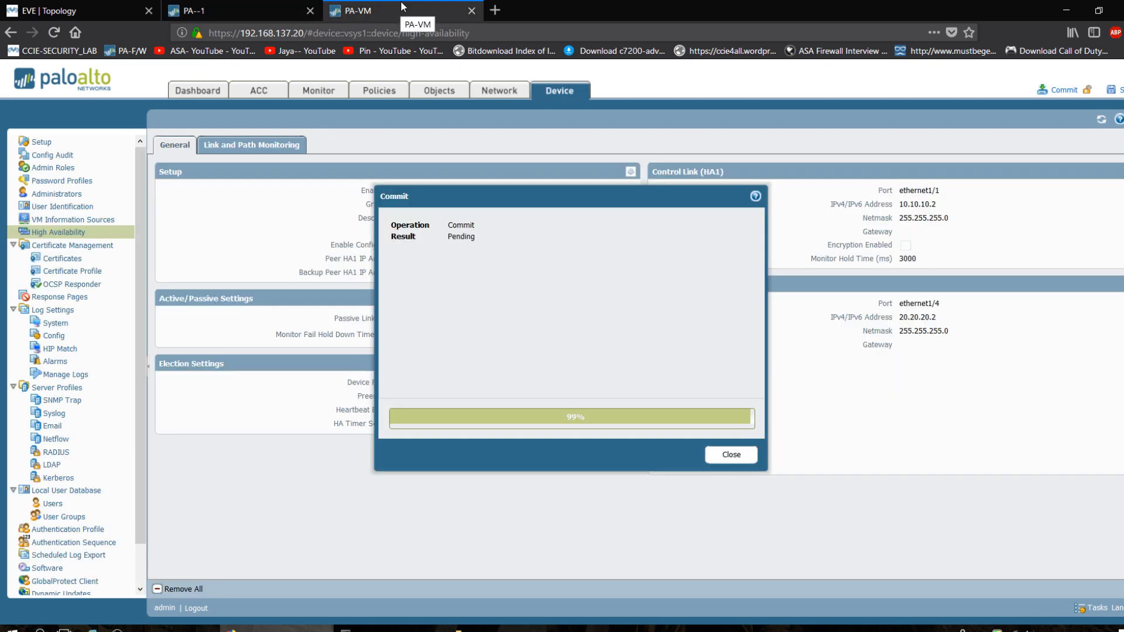
{"action": "left_click", "coordinate": [282, 6]}
{"action": "left_click", "coordinate": [360, 7]}
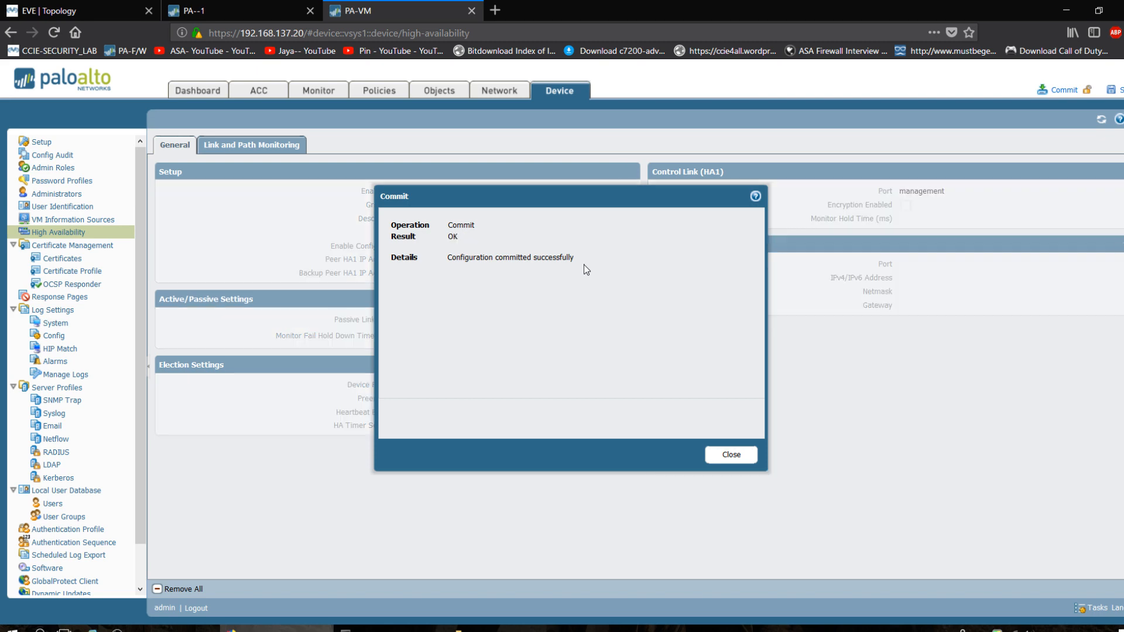
- Close PA-VM's commit report and add the High Availability system widget to its Dashboard
{"action": "left_click", "coordinate": [731, 454]}
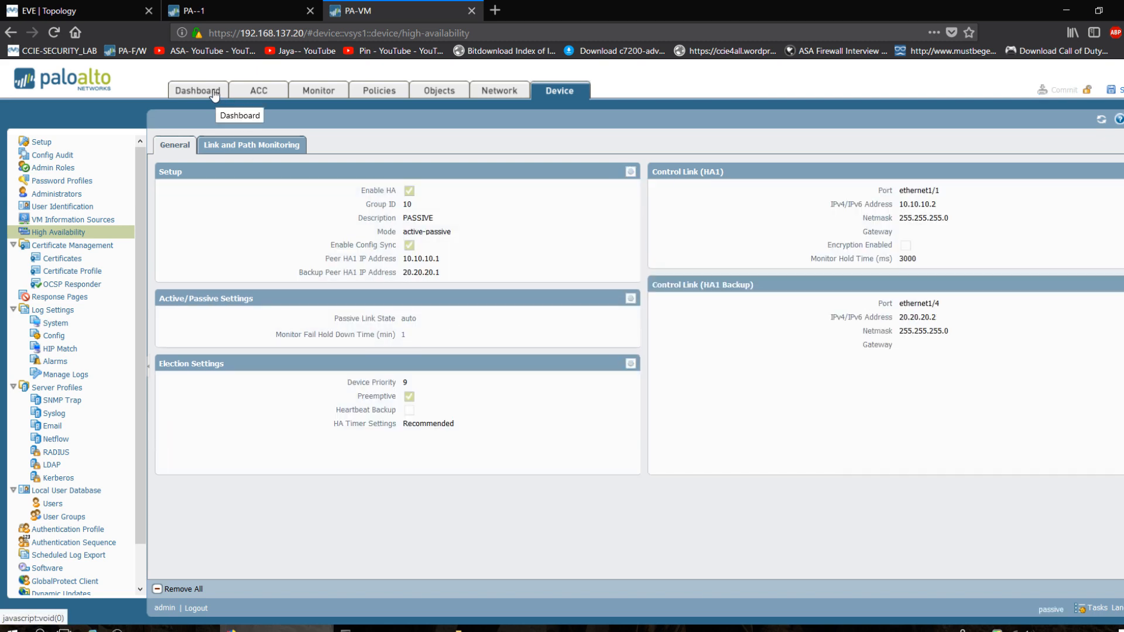
{"action": "left_click", "coordinate": [215, 95]}
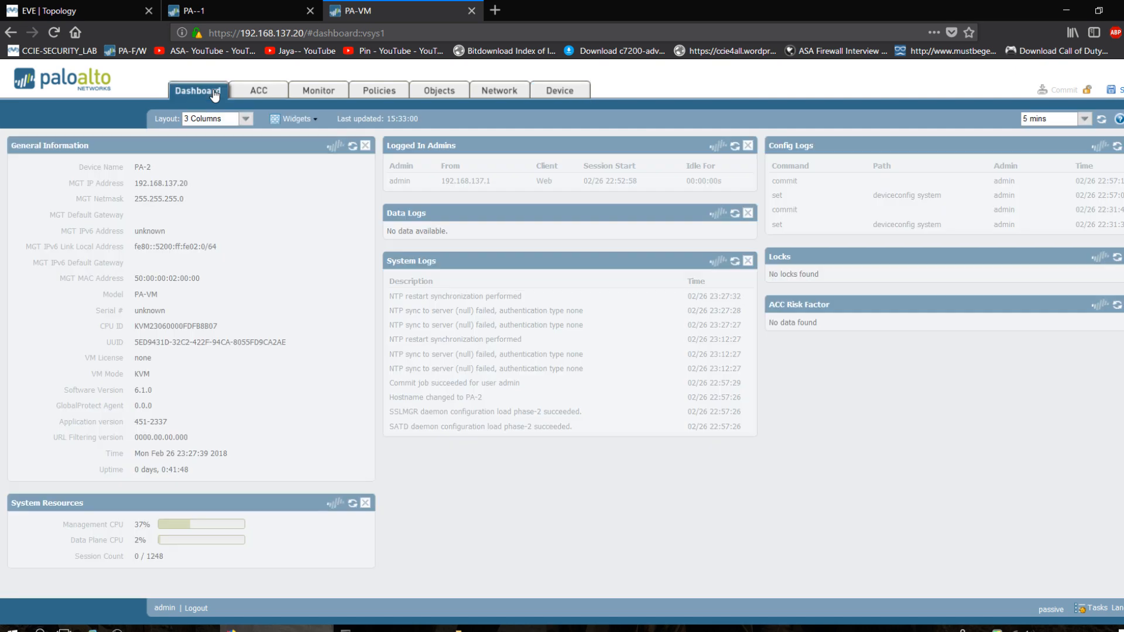
{"action": "left_click", "coordinate": [314, 120]}
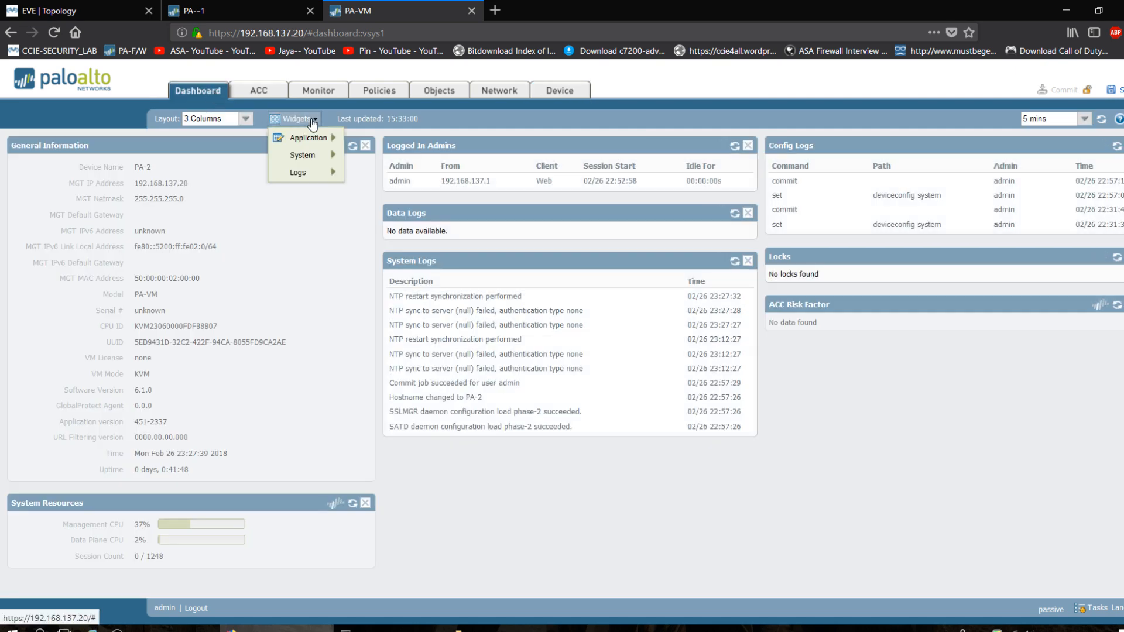
{"action": "mouse_move", "coordinate": [316, 155]}
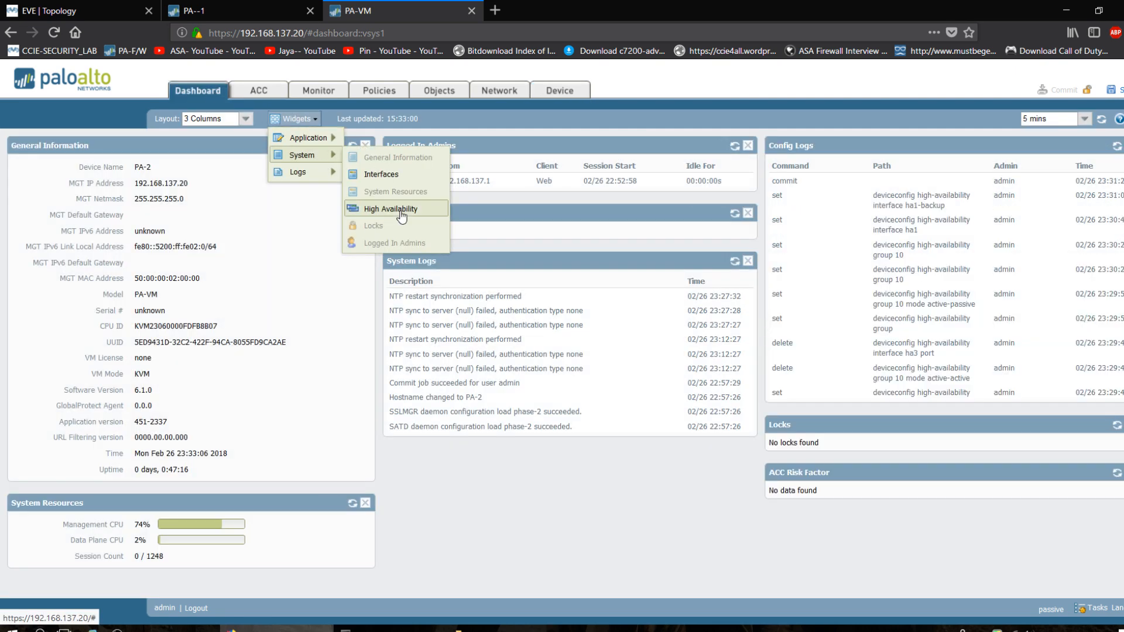
{"action": "left_click", "coordinate": [400, 211]}
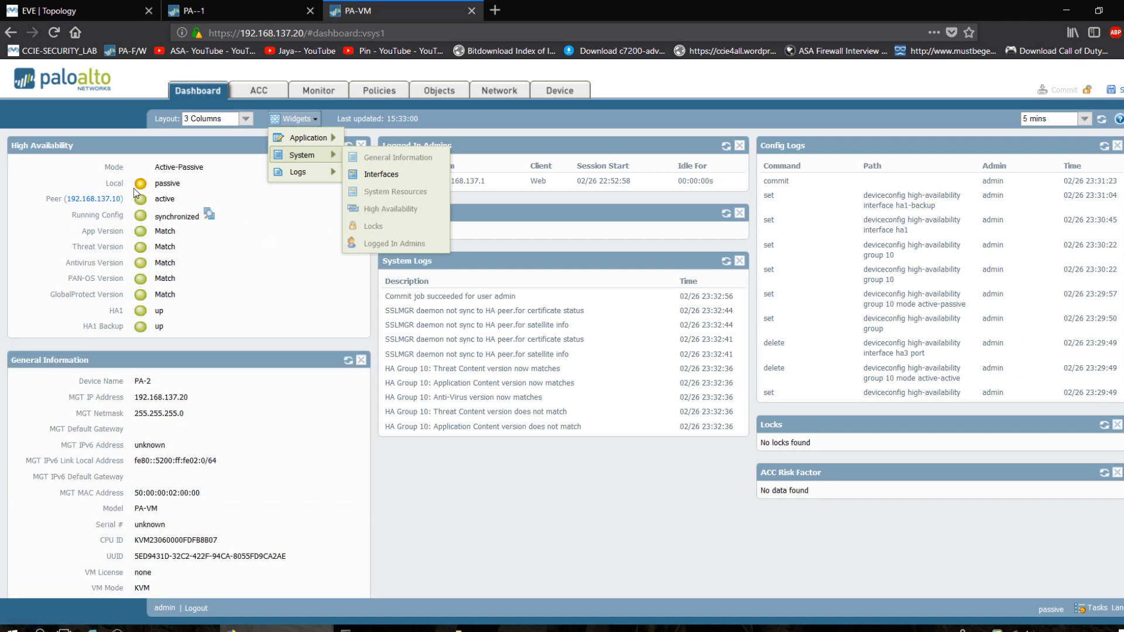
- Compare PA-VM's local HA state with the mode, local state and peer state in PA--1's High Availability widget
{"action": "left_click_drag", "start_coordinate": [123, 185], "coordinate": [147, 184]}
{"action": "left_click", "coordinate": [234, 10]}
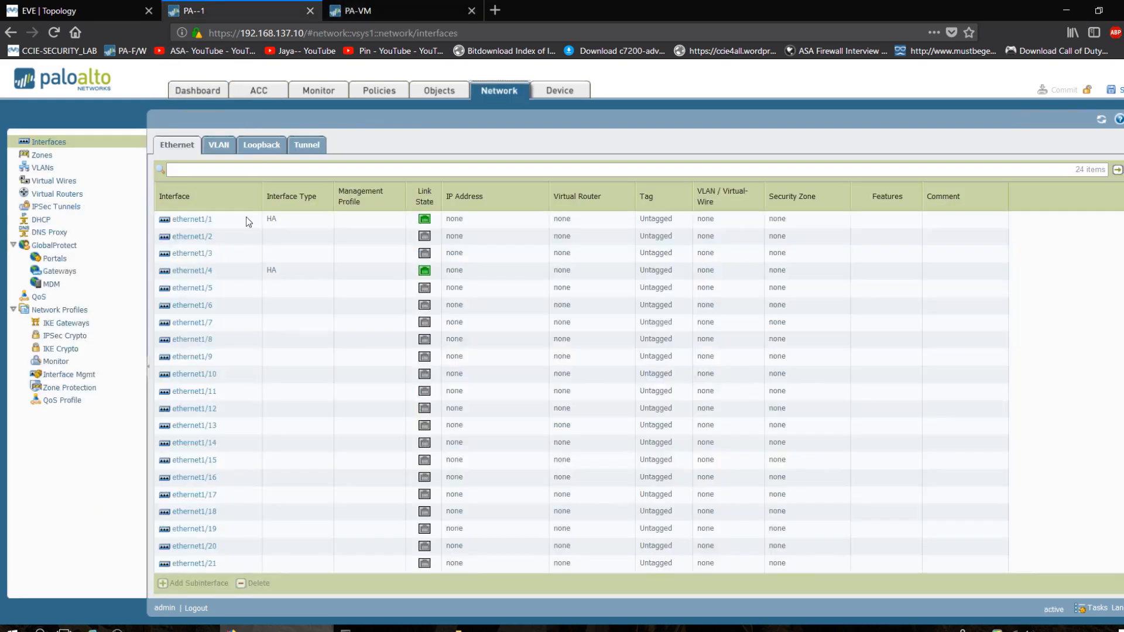
{"action": "left_click", "coordinate": [197, 90]}
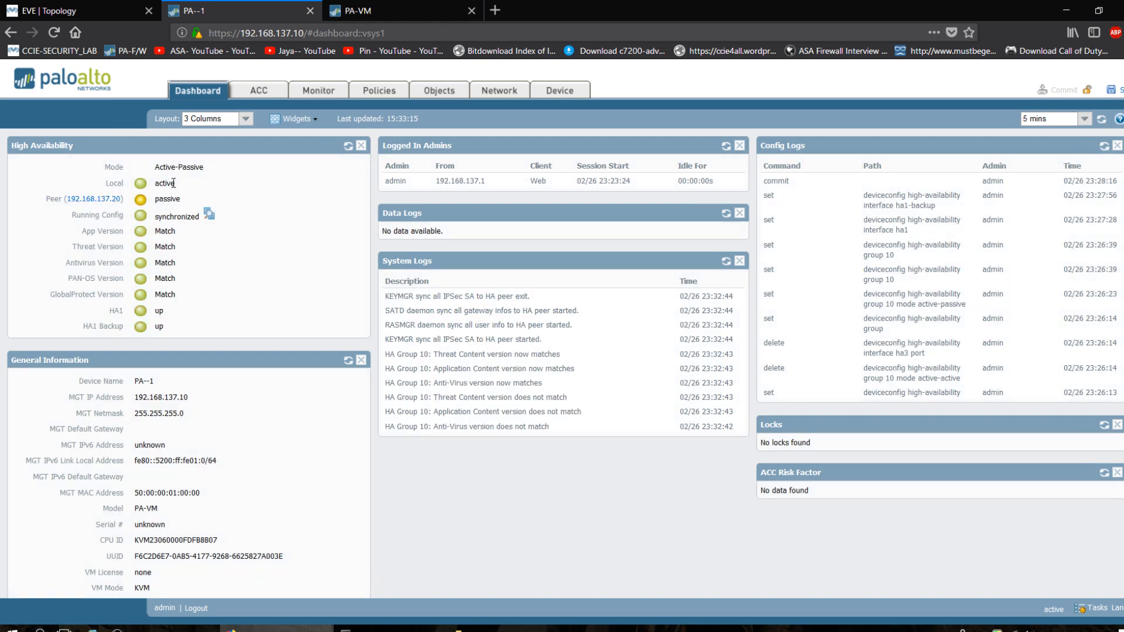
{"action": "left_click_drag", "start_coordinate": [156, 171], "coordinate": [205, 172]}
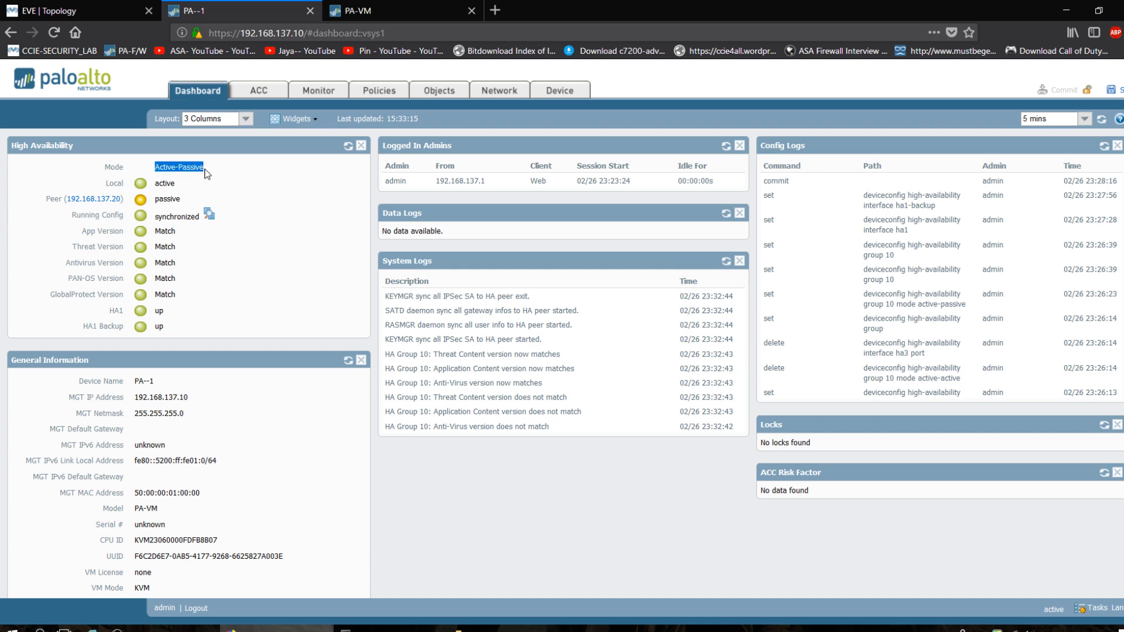
{"action": "left_click", "coordinate": [154, 170]}
{"action": "left_click_drag", "start_coordinate": [157, 166], "coordinate": [208, 170]}
{"action": "left_click_drag", "start_coordinate": [129, 186], "coordinate": [186, 200]}
{"action": "left_click", "coordinate": [199, 188]}
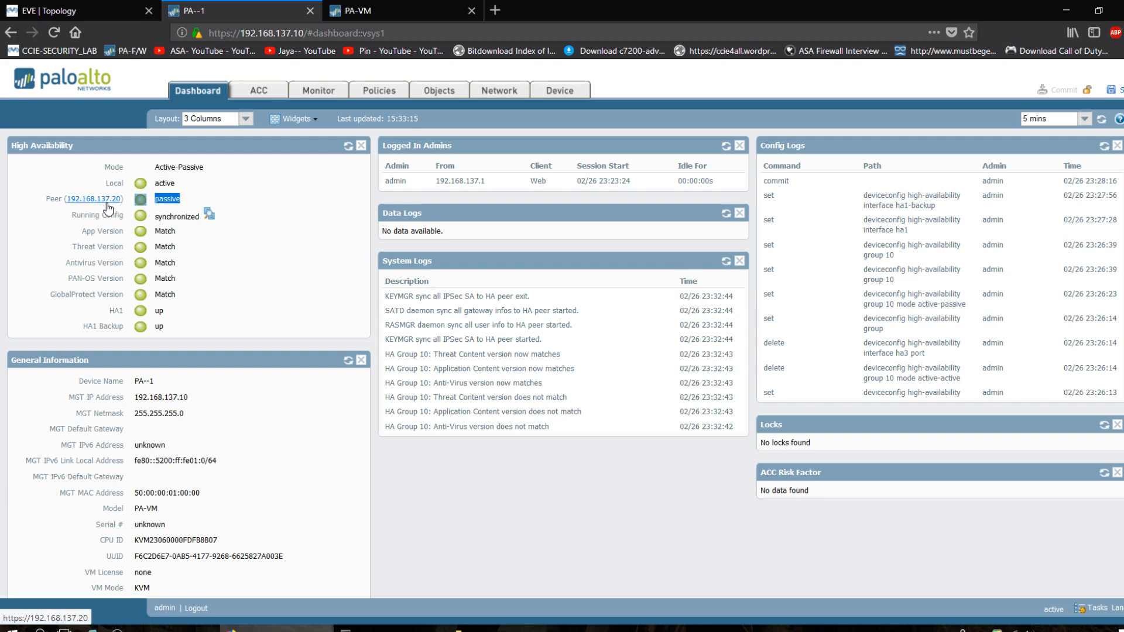
{"action": "left_click", "coordinate": [184, 201]}
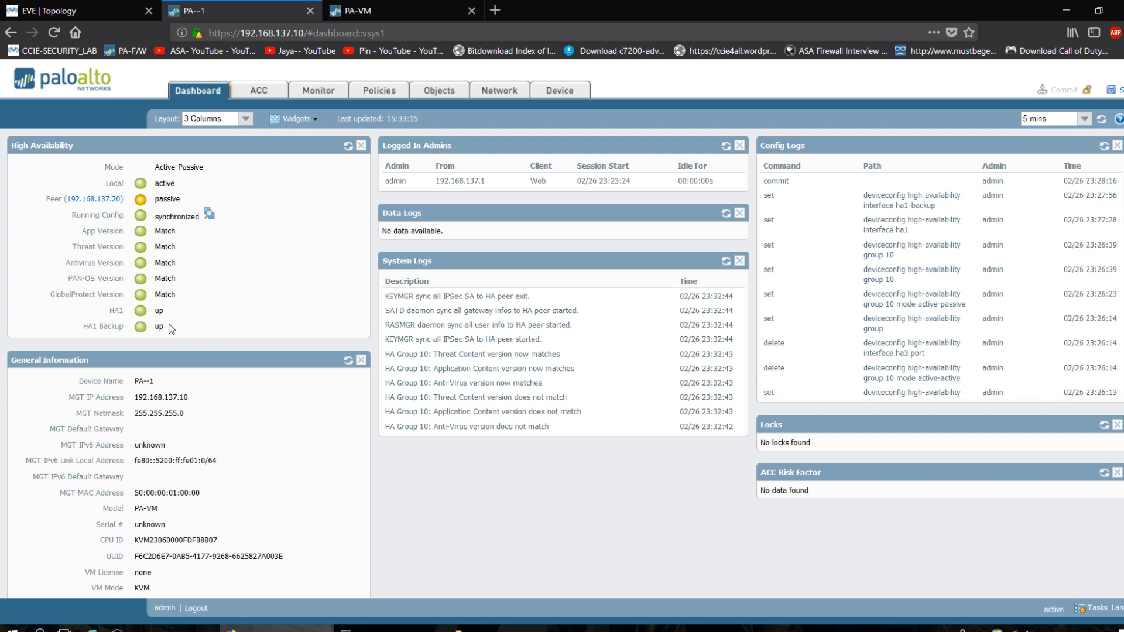
- Check the HA1 and HA1 Backup links on both firewalls' Dashboards, and view the EVE topology and the LAN--1 console
{"action": "left_click_drag", "start_coordinate": [140, 321], "coordinate": [121, 311]}
{"action": "left_click", "coordinate": [208, 311]}
{"action": "left_click", "coordinate": [358, 7]}
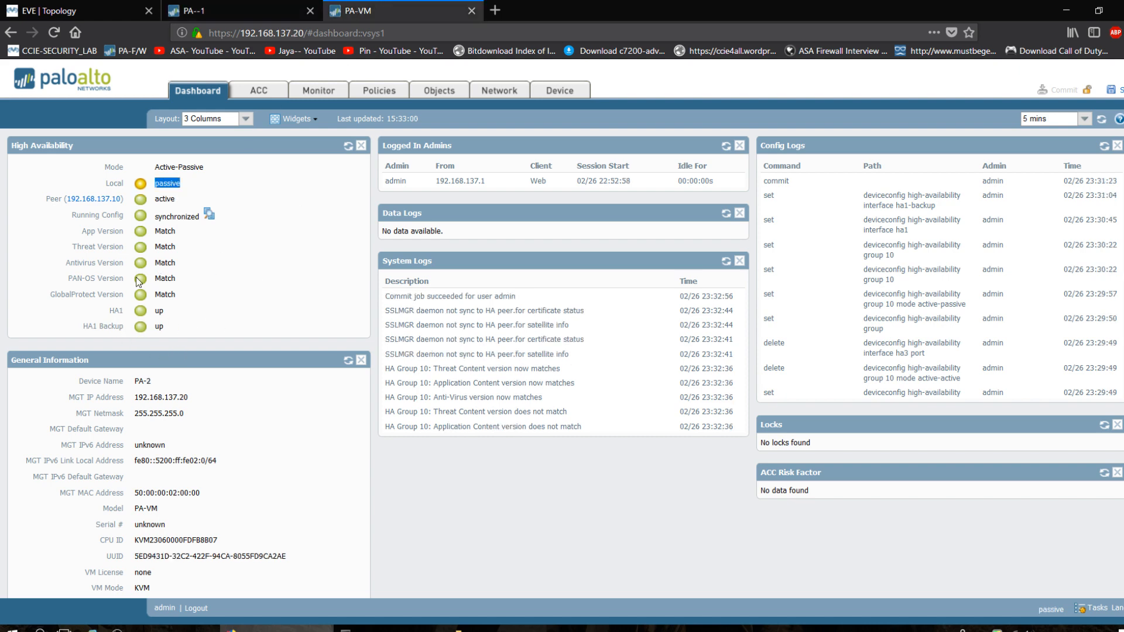
{"action": "left_click", "coordinate": [264, 6]}
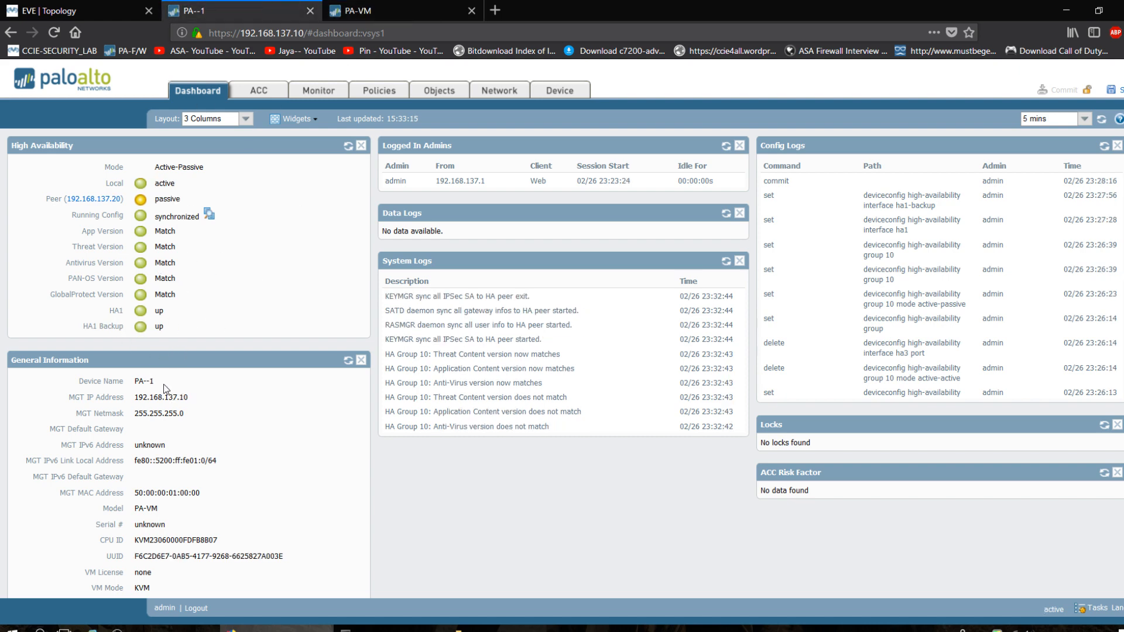
{"action": "left_click", "coordinate": [123, 15]}
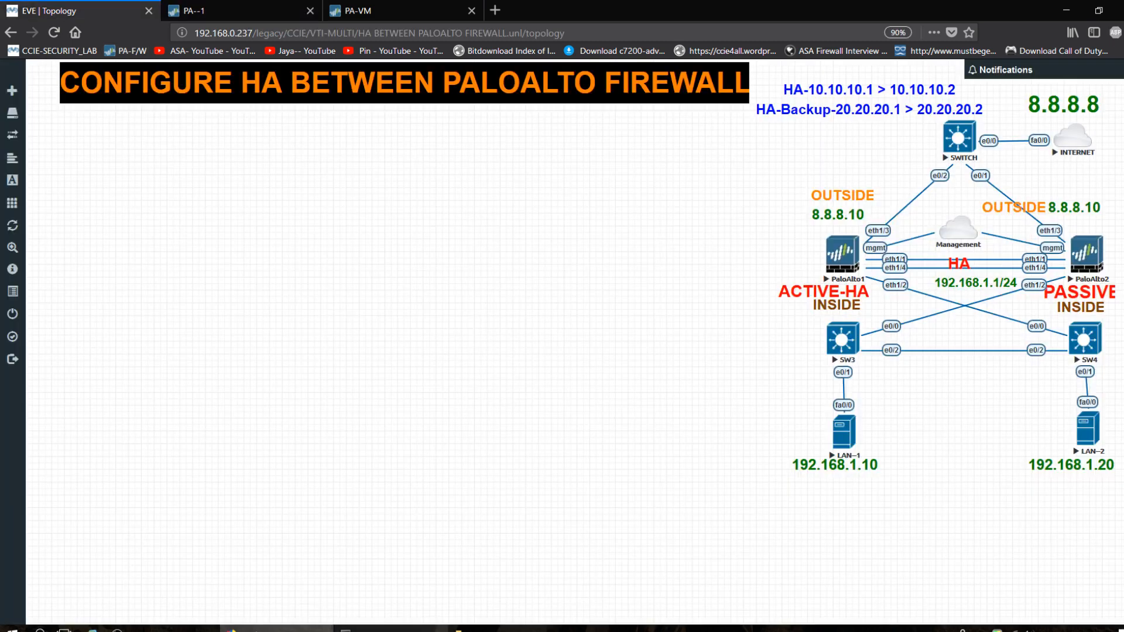
{"action": "left_click", "coordinate": [384, 629]}
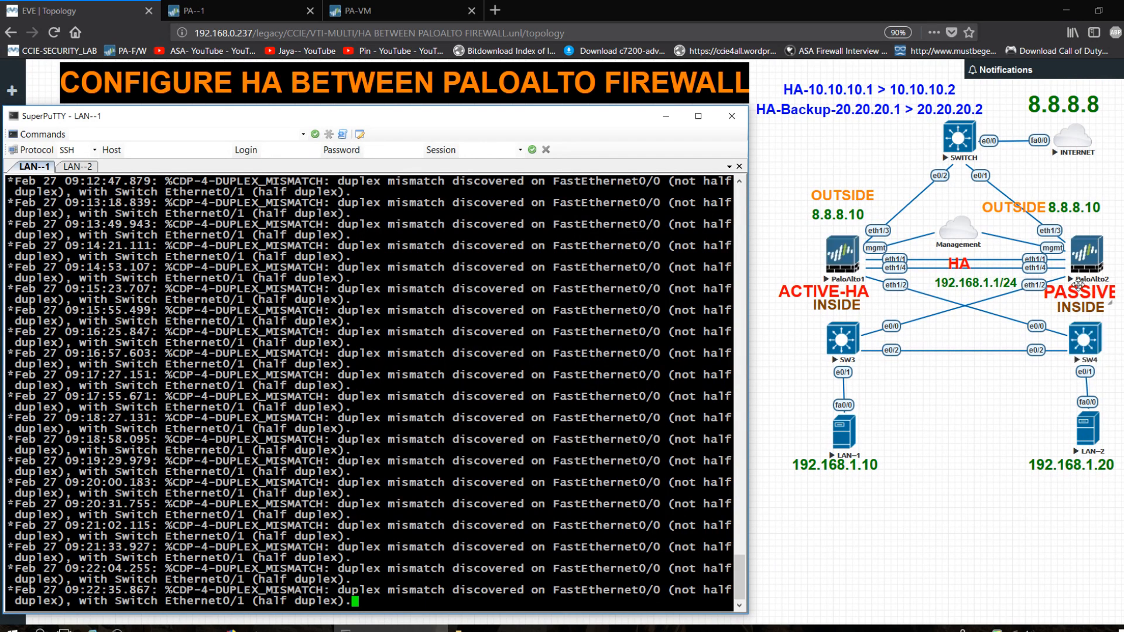
{"action": "left_click", "coordinate": [240, 11]}
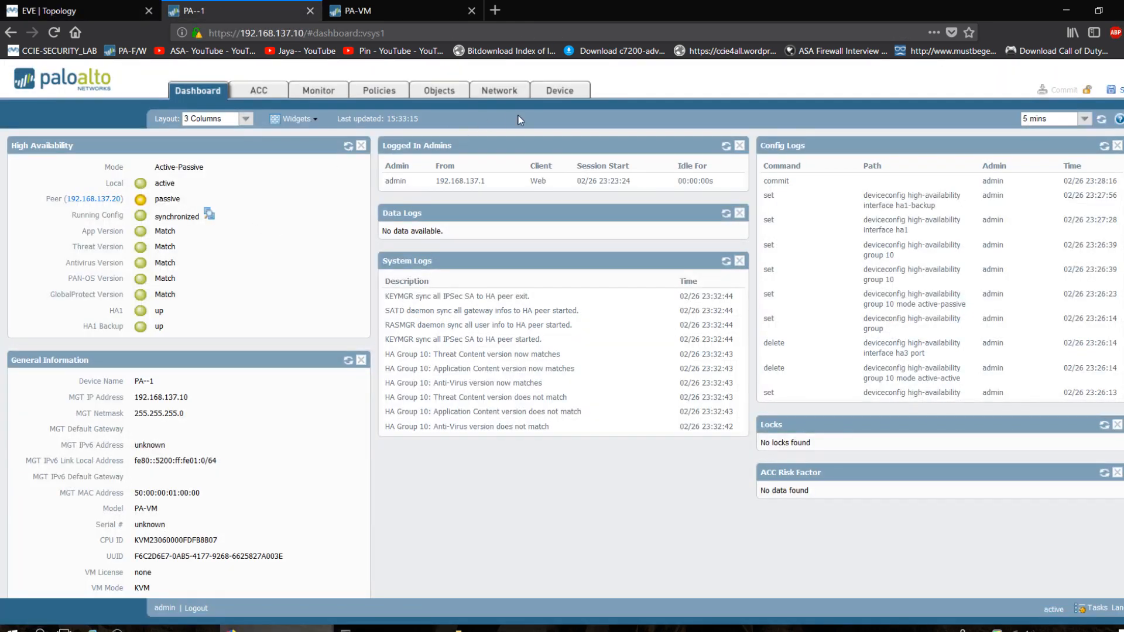
- Set PA--1's ethernet1/2 to interface type Layer3 and assign it to the default virtual router
{"action": "left_click", "coordinate": [510, 96]}
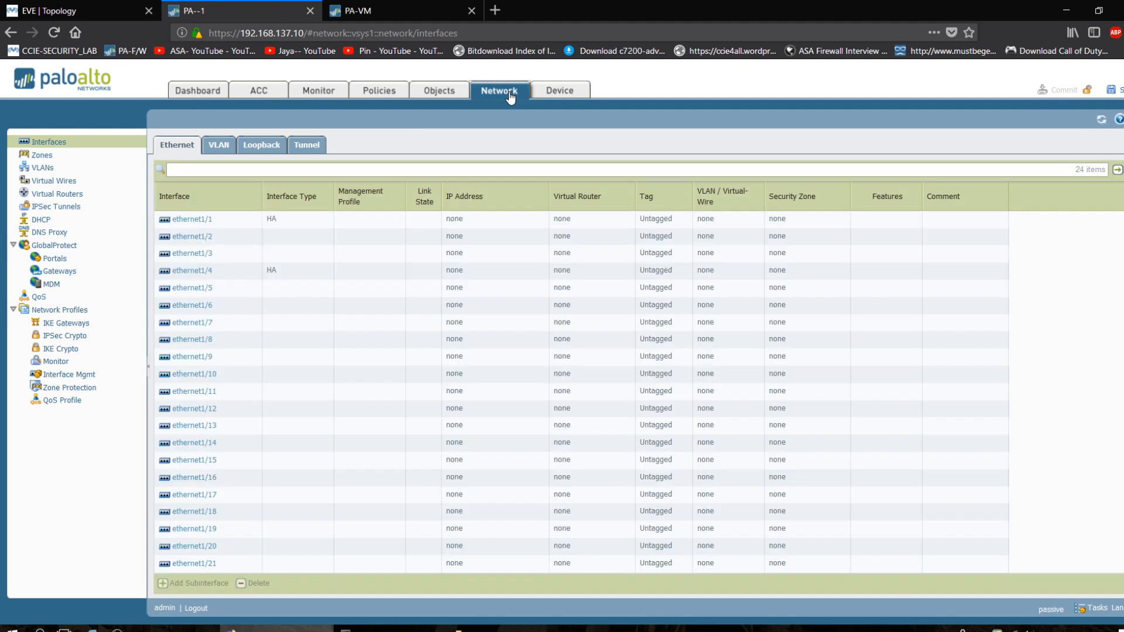
{"action": "left_click", "coordinate": [76, 10]}
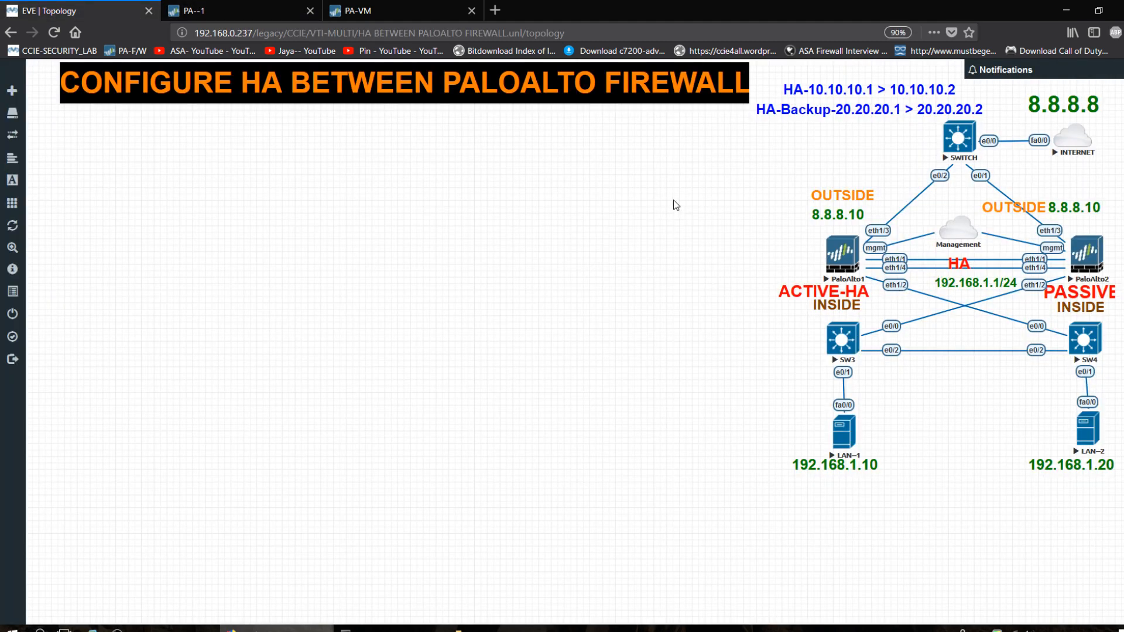
{"action": "left_click", "coordinate": [230, 7]}
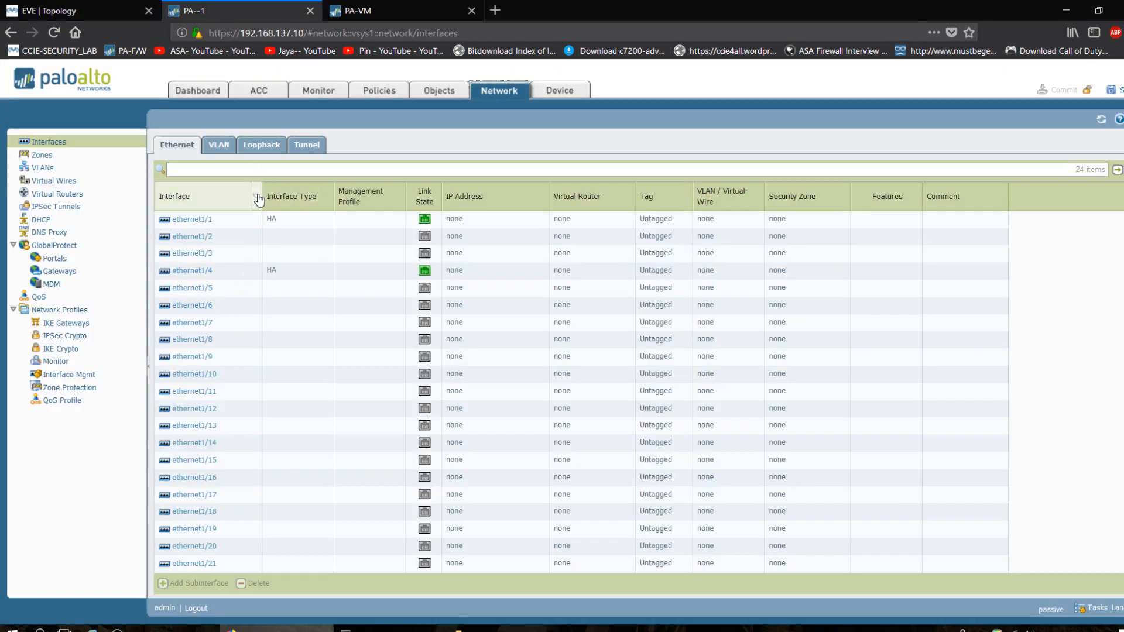
{"action": "left_click", "coordinate": [204, 238]}
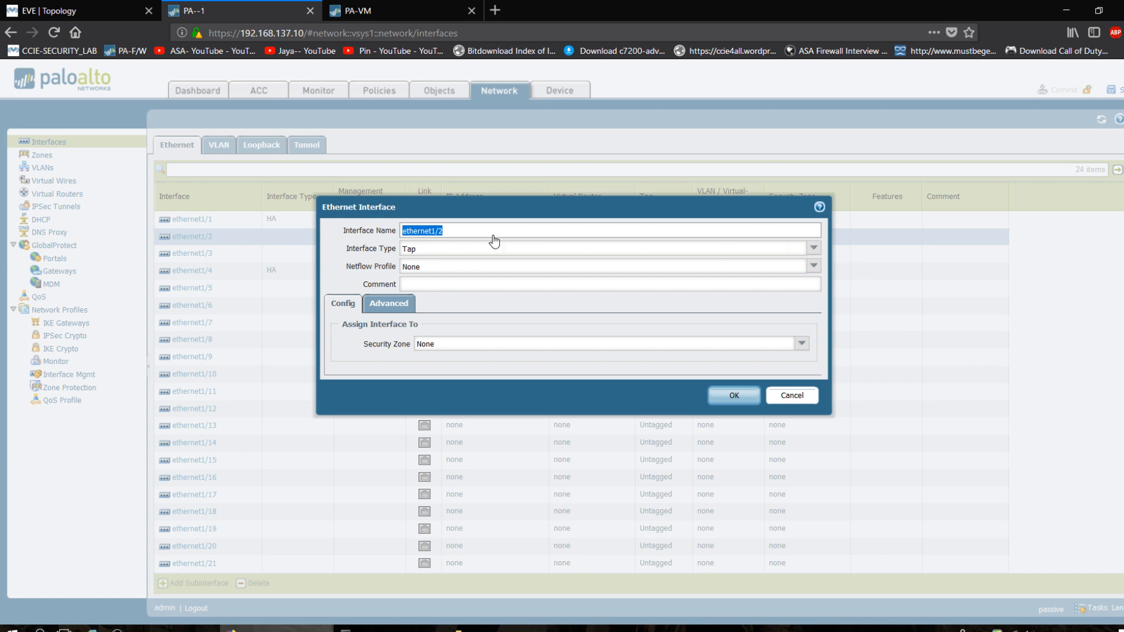
{"action": "left_click", "coordinate": [814, 248]}
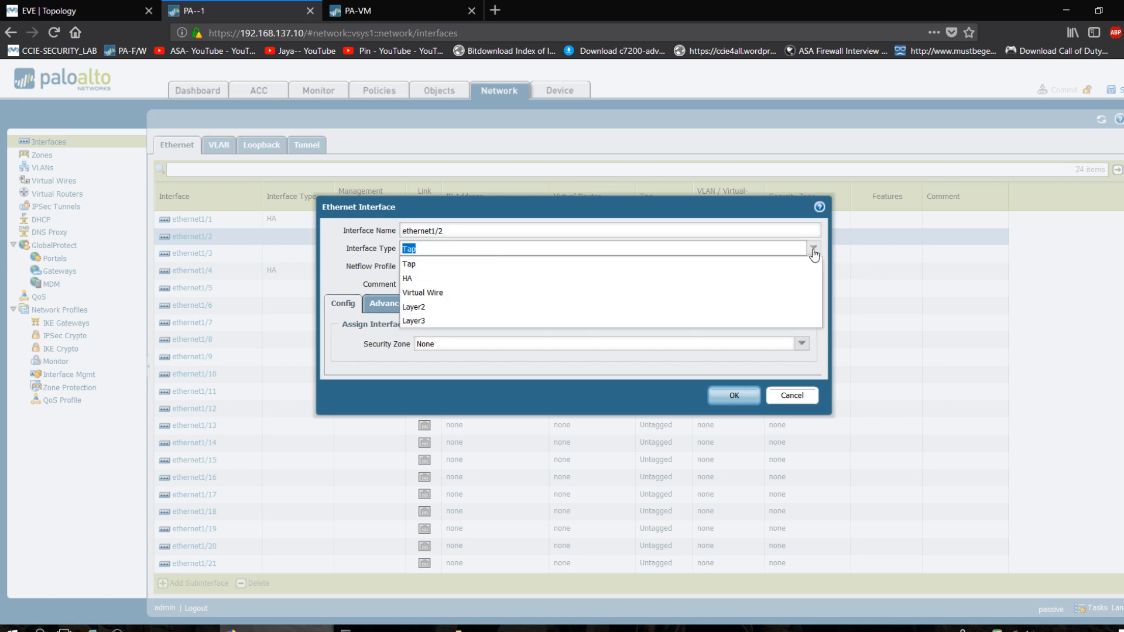
{"action": "left_click", "coordinate": [538, 321]}
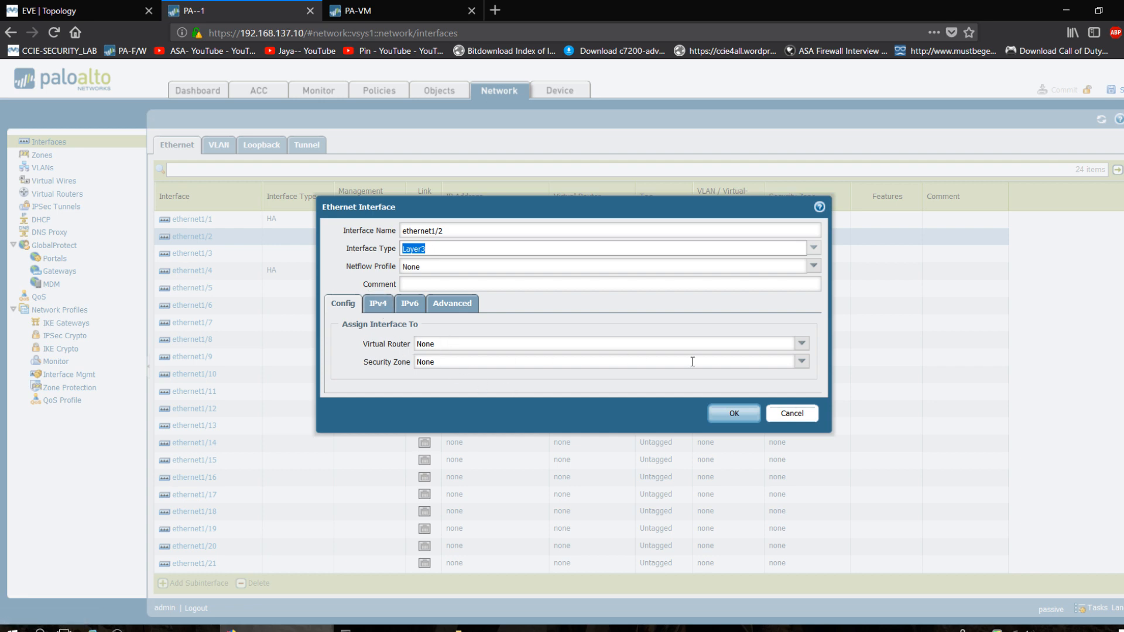
{"action": "left_click", "coordinate": [790, 346]}
{"action": "left_click", "coordinate": [801, 343]}
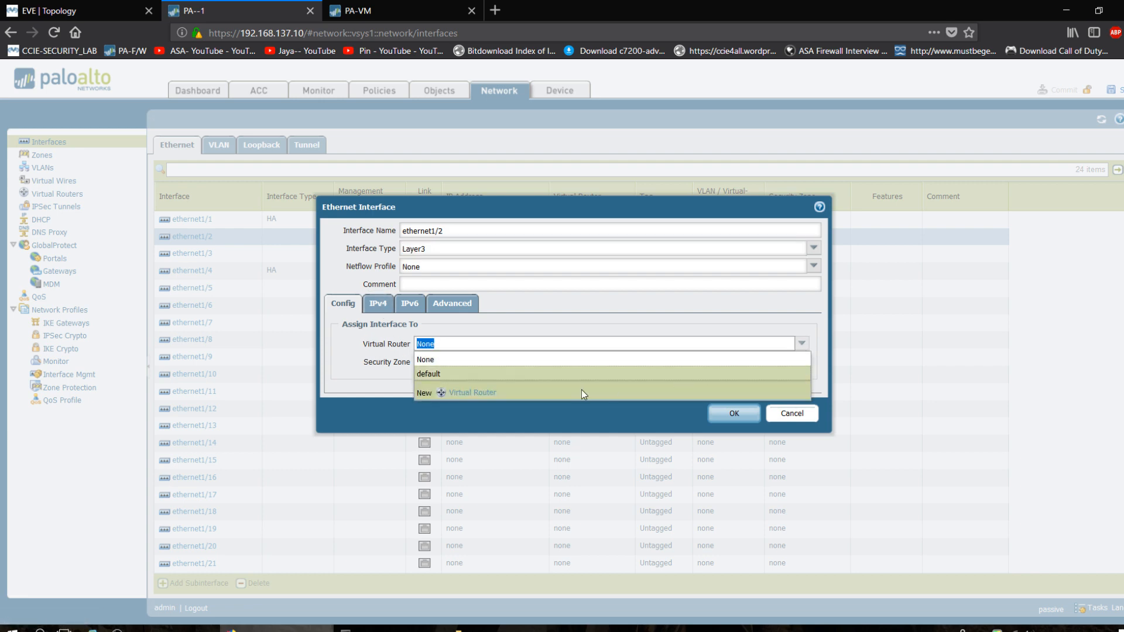
{"action": "left_click", "coordinate": [528, 377]}
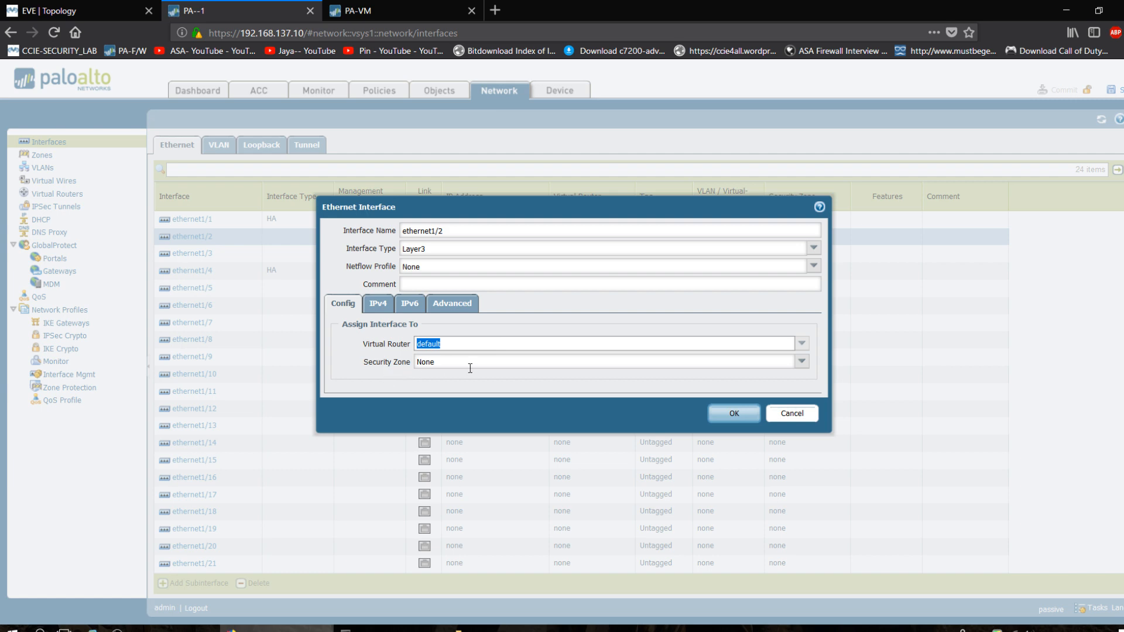
- Create a Layer3 security zone named INSIDE and assign it to ethernet1/2
{"action": "left_click", "coordinate": [801, 362]}
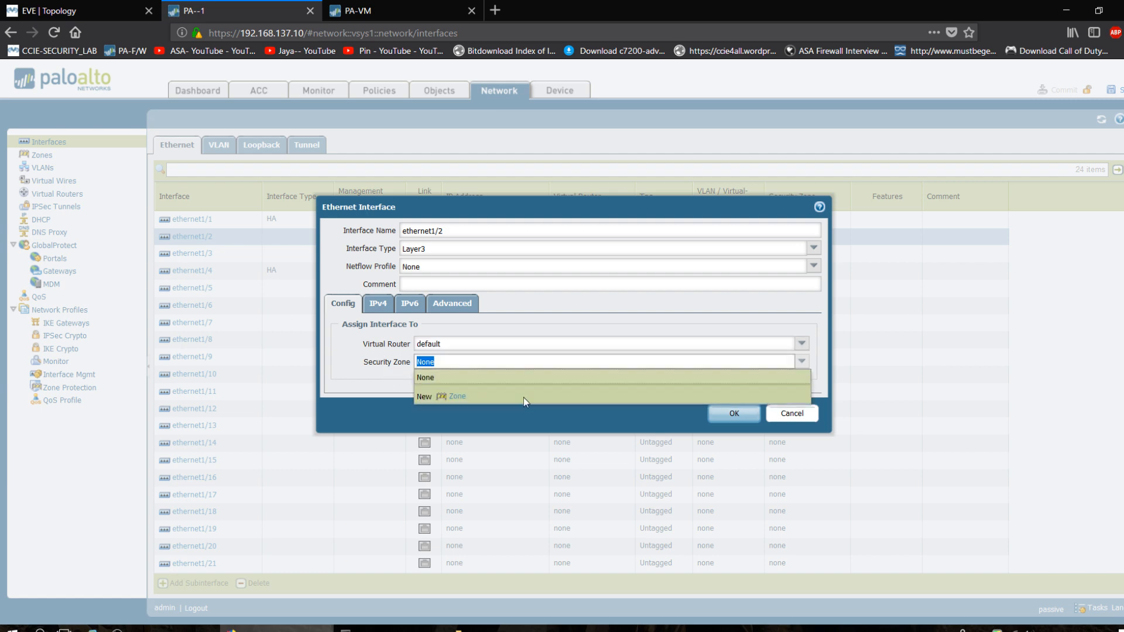
{"action": "left_click", "coordinate": [452, 398]}
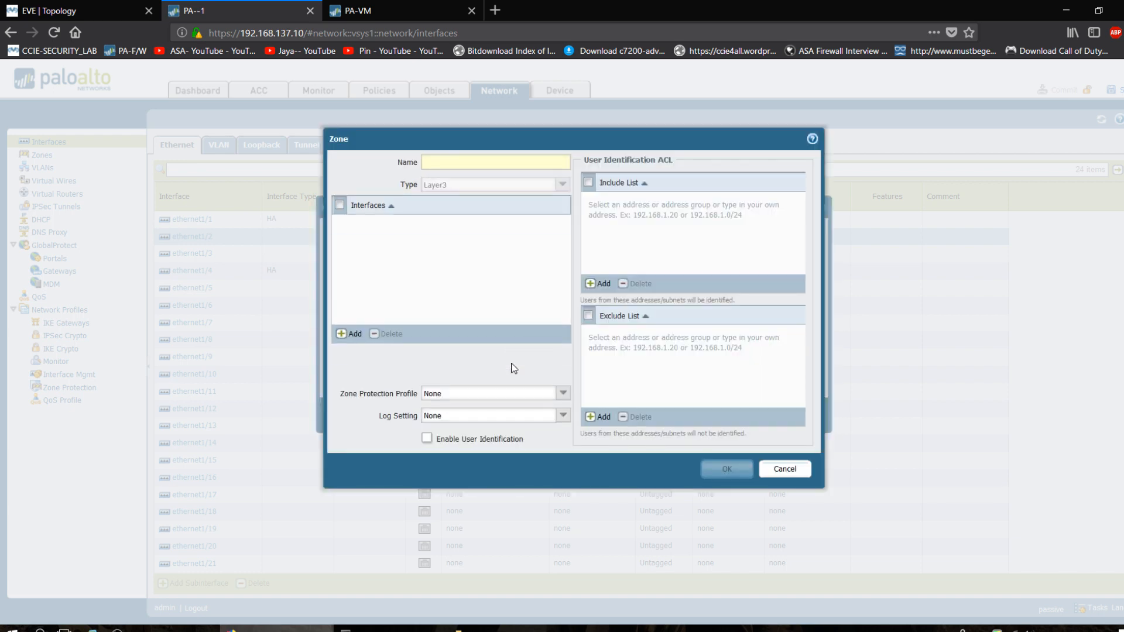
{"action": "type", "text": "inside"}
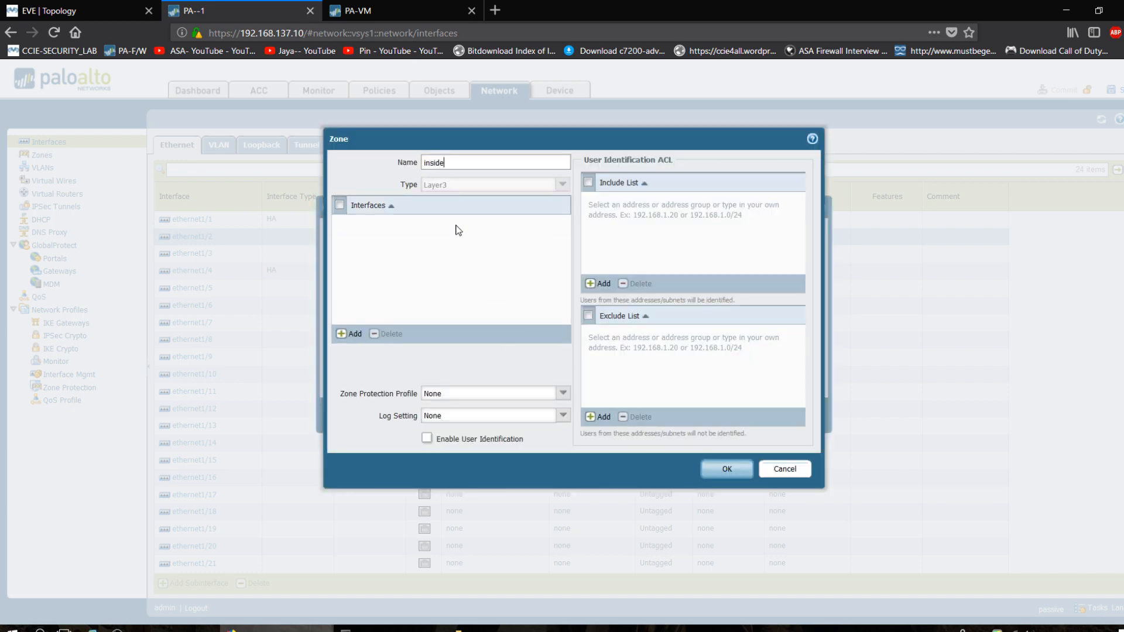
{"action": "key", "text": "BackSpace"}
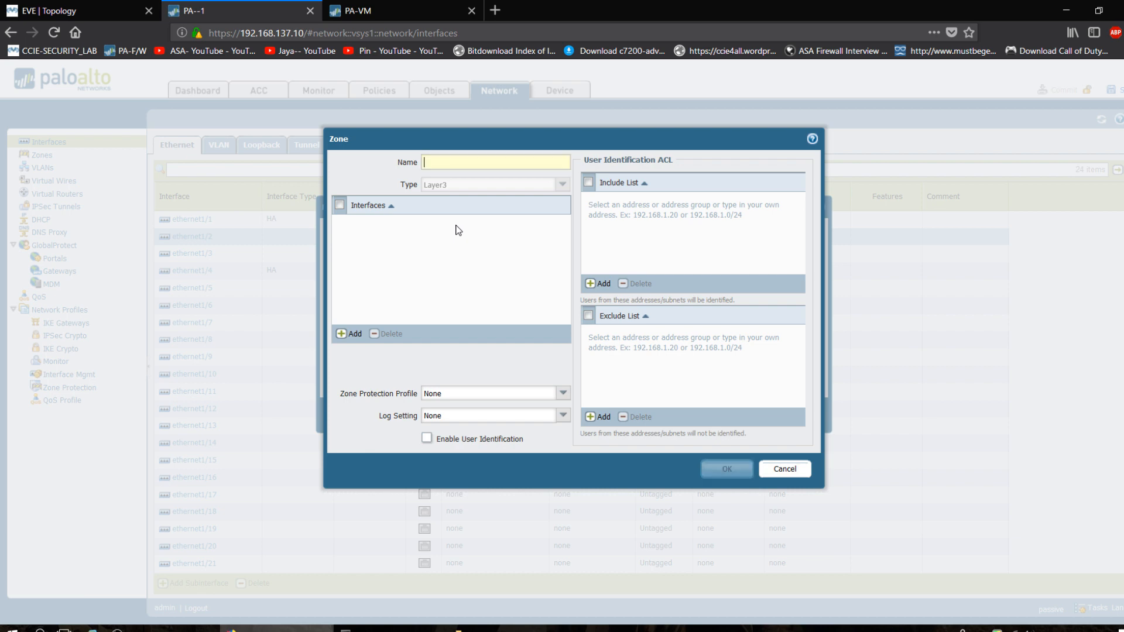
{"action": "type", "text": "i"}
{"action": "key", "text": "BackSpace"}
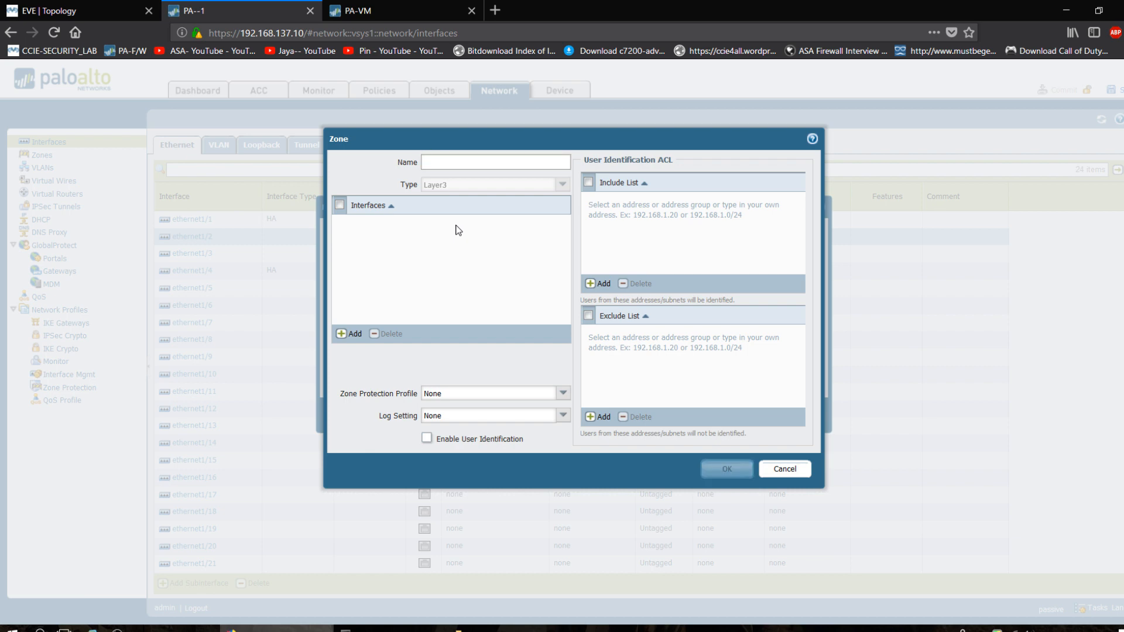
{"action": "type", "text": "INS"}
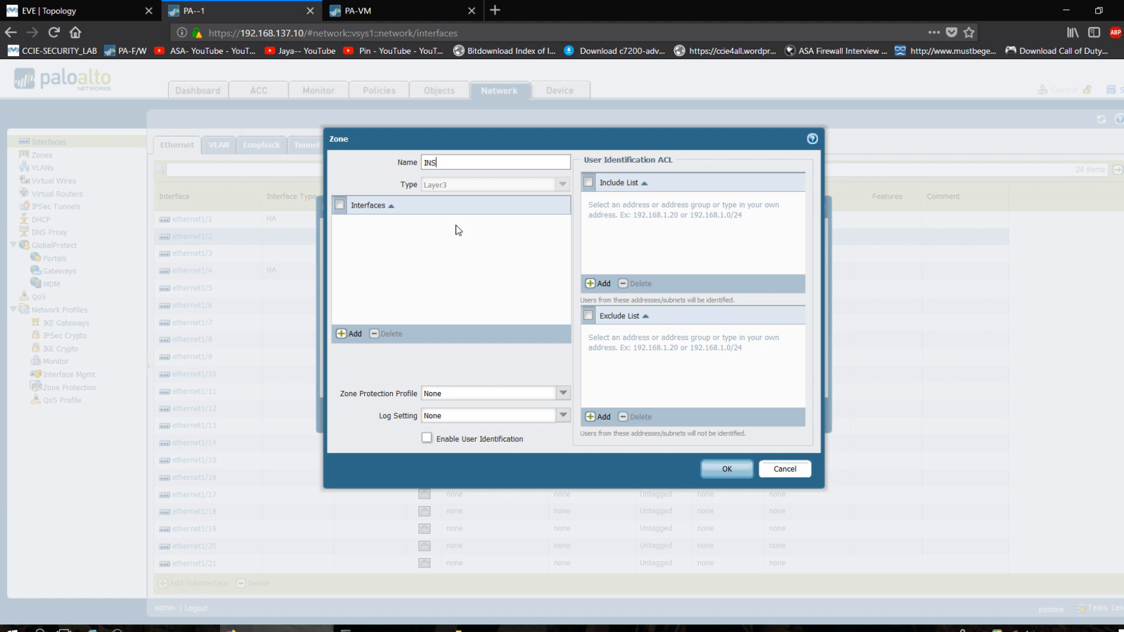
{"action": "type", "text": "IDE"}
{"action": "left_click", "coordinate": [711, 472]}
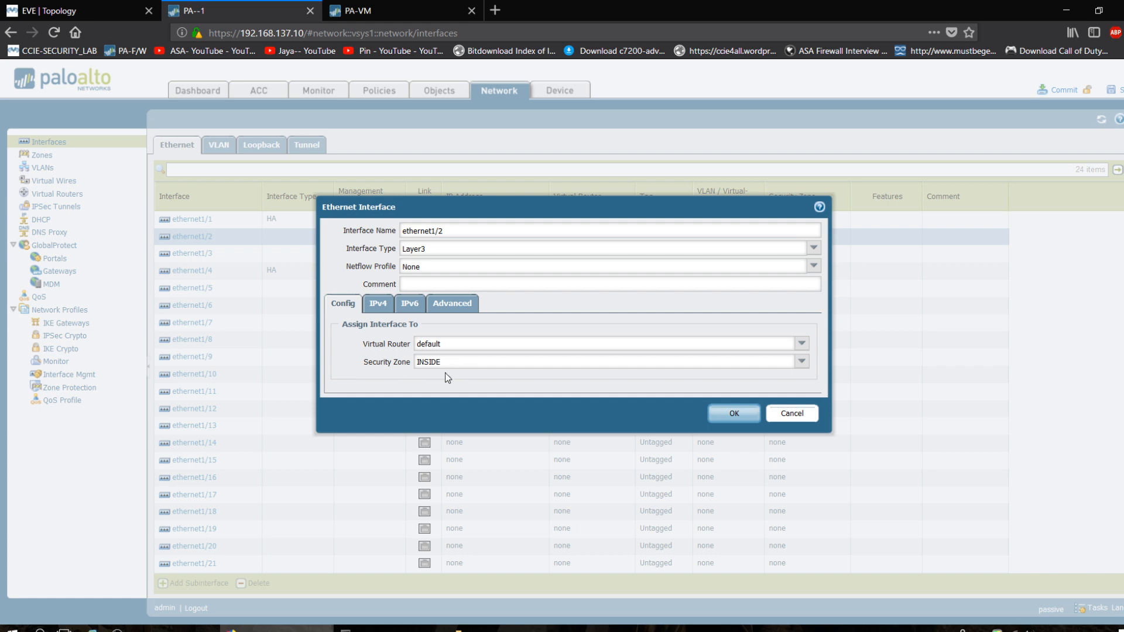
{"action": "left_click", "coordinate": [377, 305]}
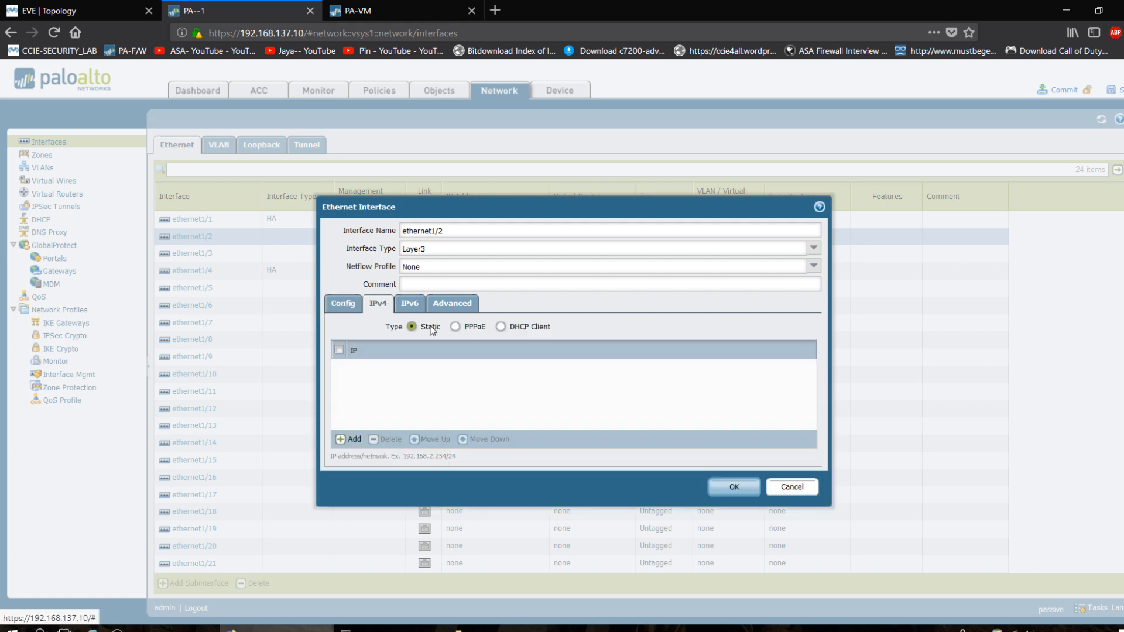
{"action": "left_click", "coordinate": [354, 440]}
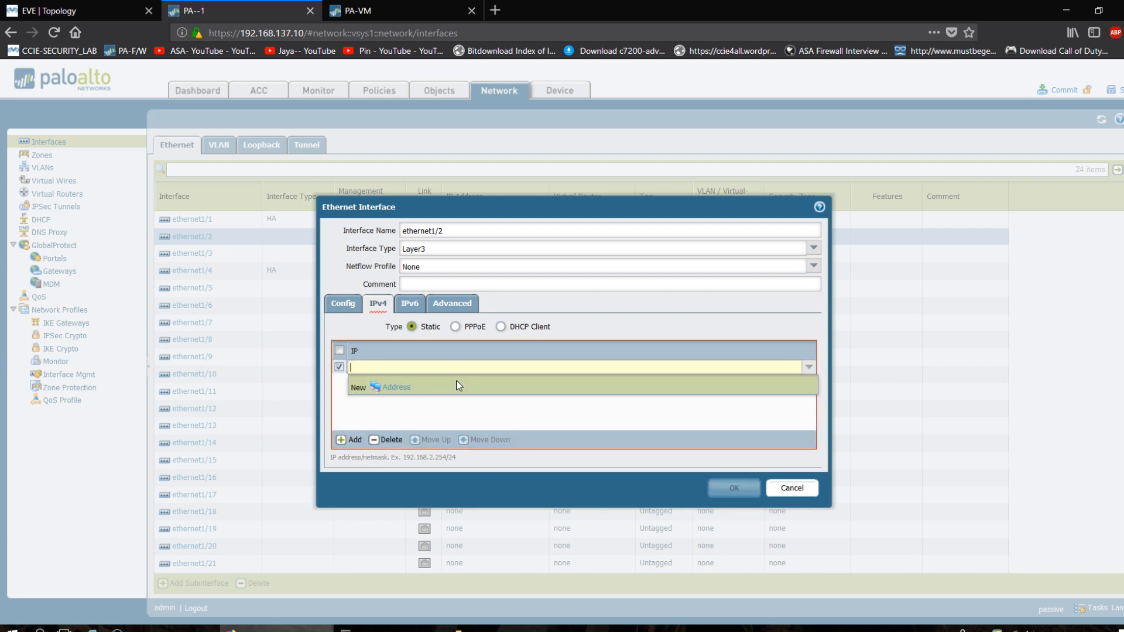
{"action": "left_click", "coordinate": [391, 389]}
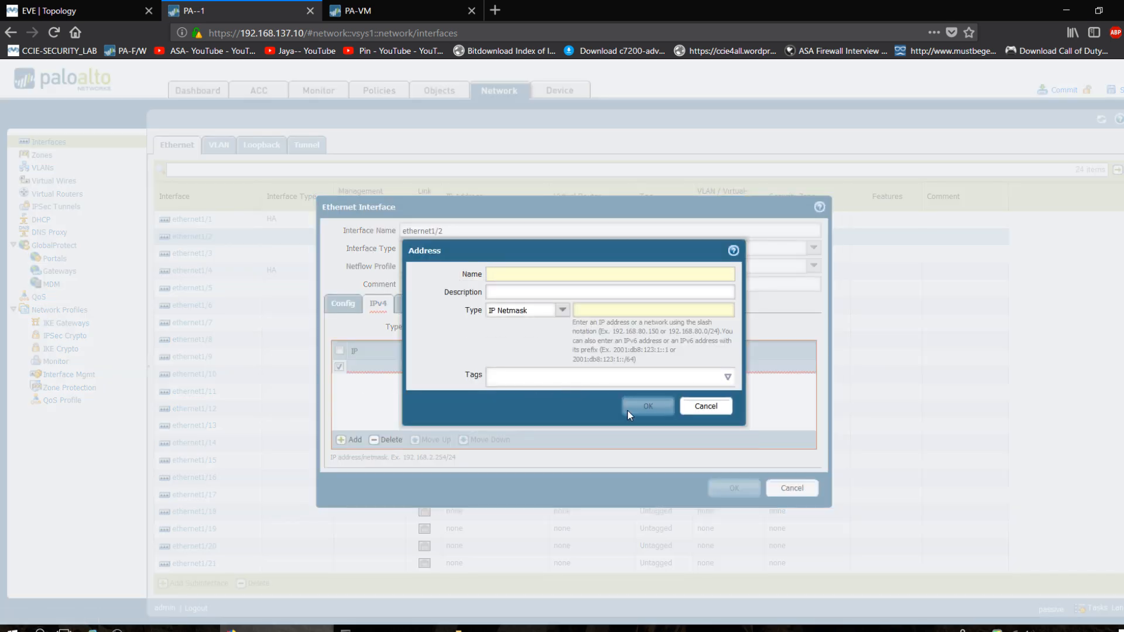
{"action": "left_click", "coordinate": [706, 406]}
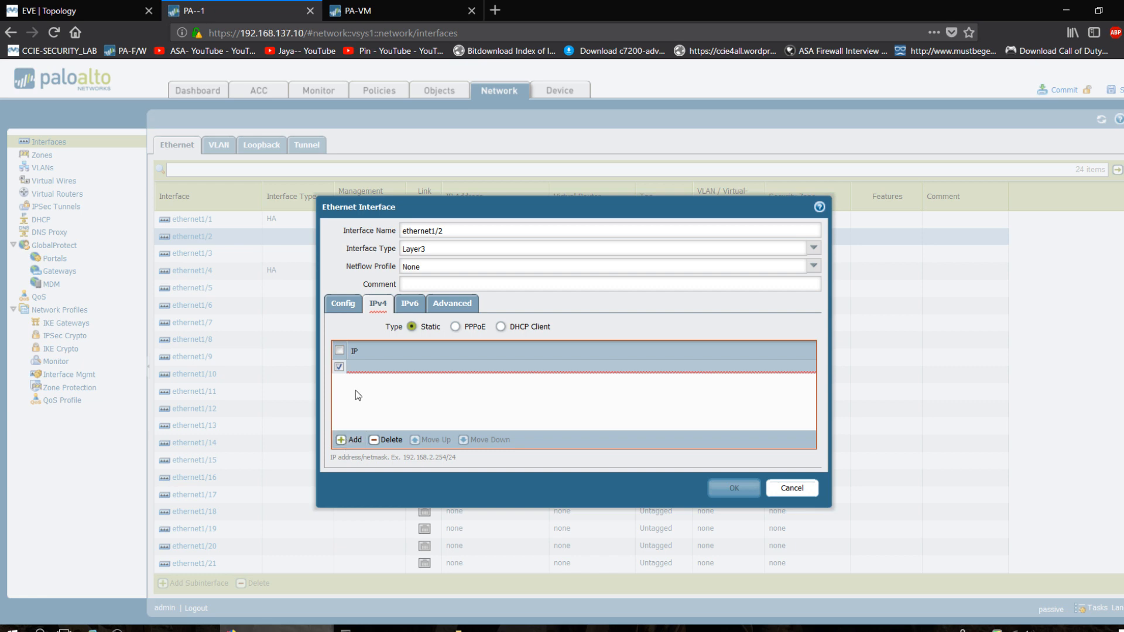
{"action": "left_click", "coordinate": [373, 439]}
- Add the static IPv4 address 192.168.1.1/24 to ethernet1/2
{"action": "left_click", "coordinate": [341, 440]}
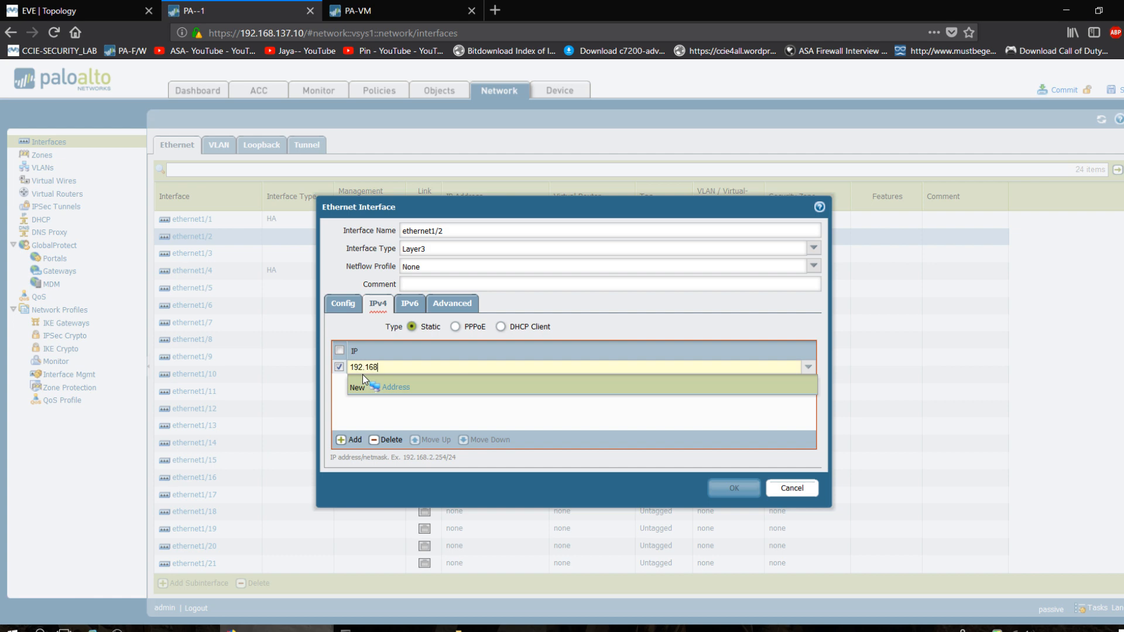
{"action": "type", "text": "192.168.1.1/24"}
{"action": "left_click", "coordinate": [467, 421]}
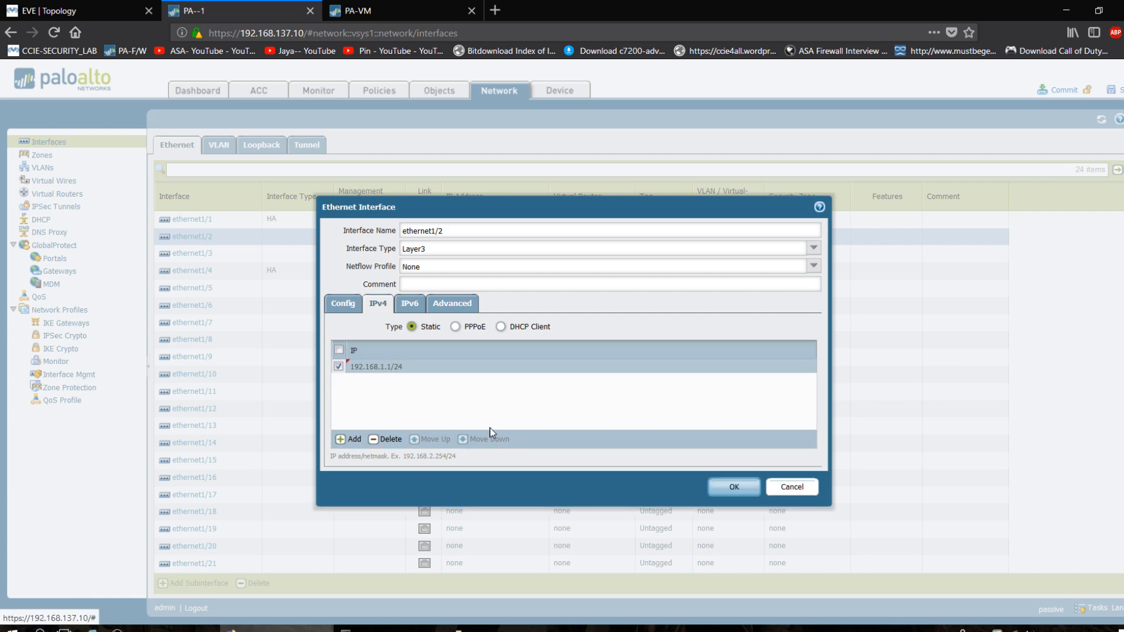
- Create an interface management profile named ICMP that permits Ping, SSH, Telnet and HTTP, and assign it to ethernet1/2
{"action": "left_click", "coordinate": [409, 304]}
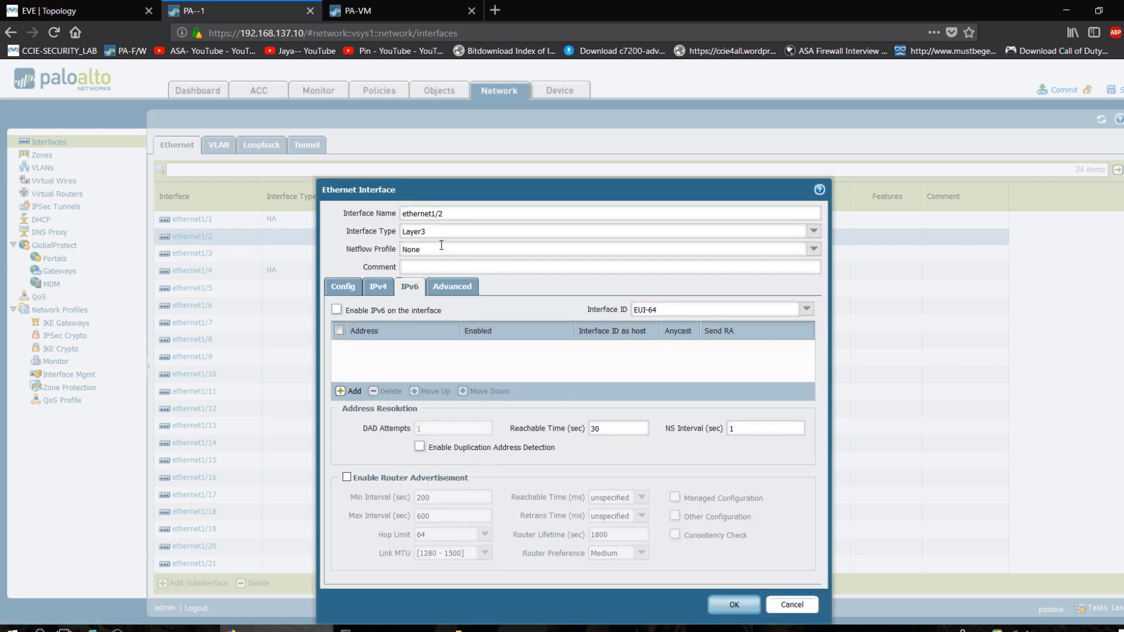
{"action": "left_click", "coordinate": [448, 288]}
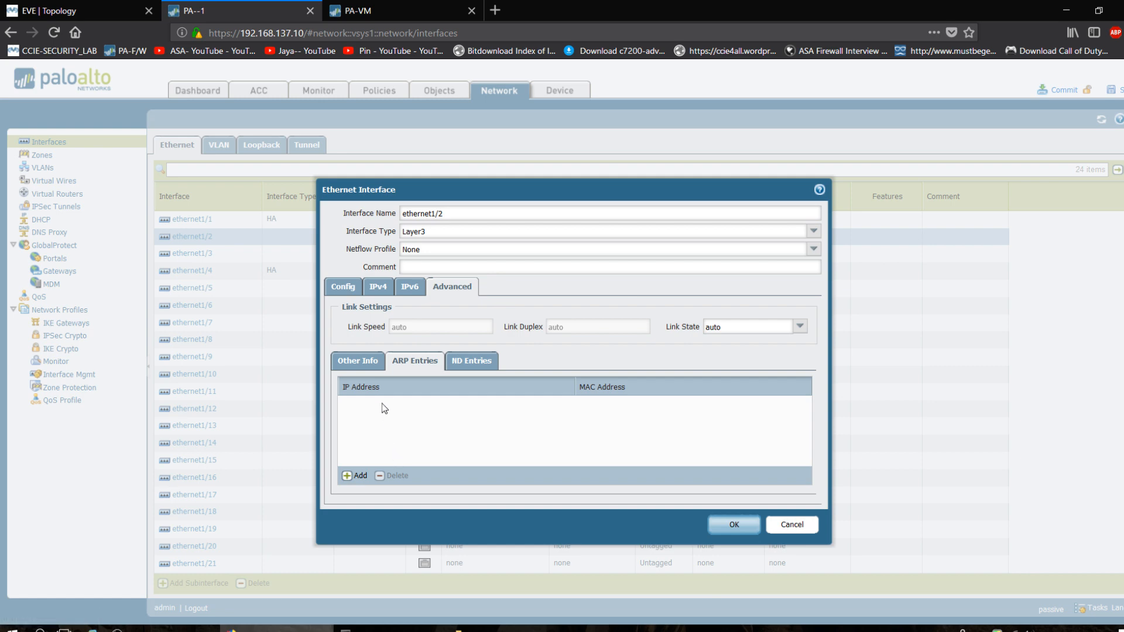
{"action": "left_click", "coordinate": [373, 366]}
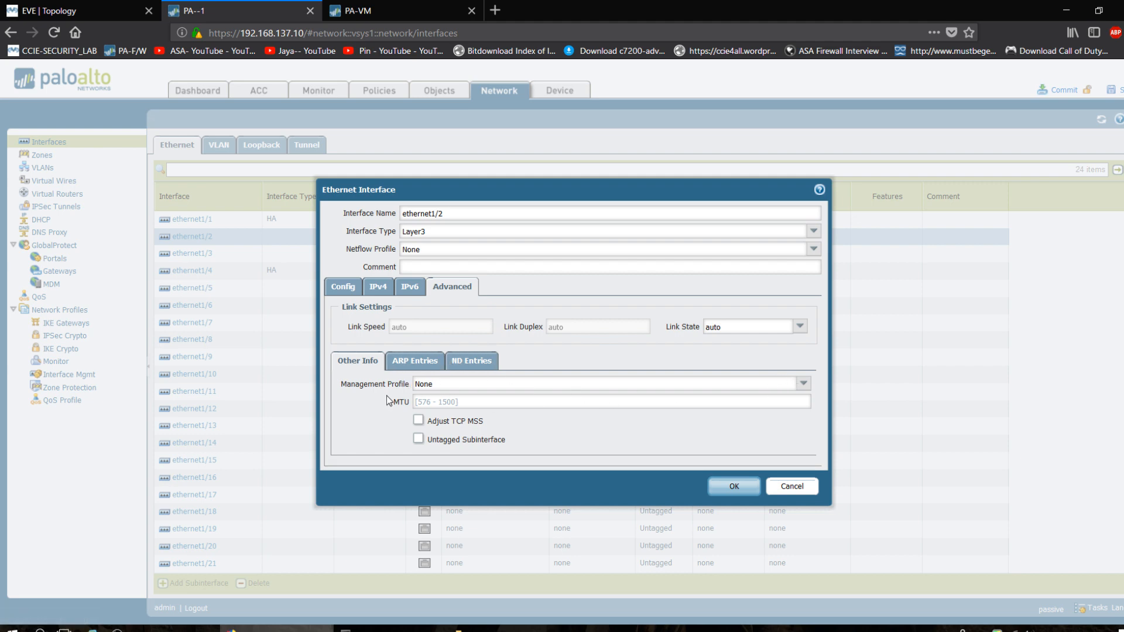
{"action": "left_click", "coordinate": [804, 384]}
{"action": "left_click", "coordinate": [510, 422]}
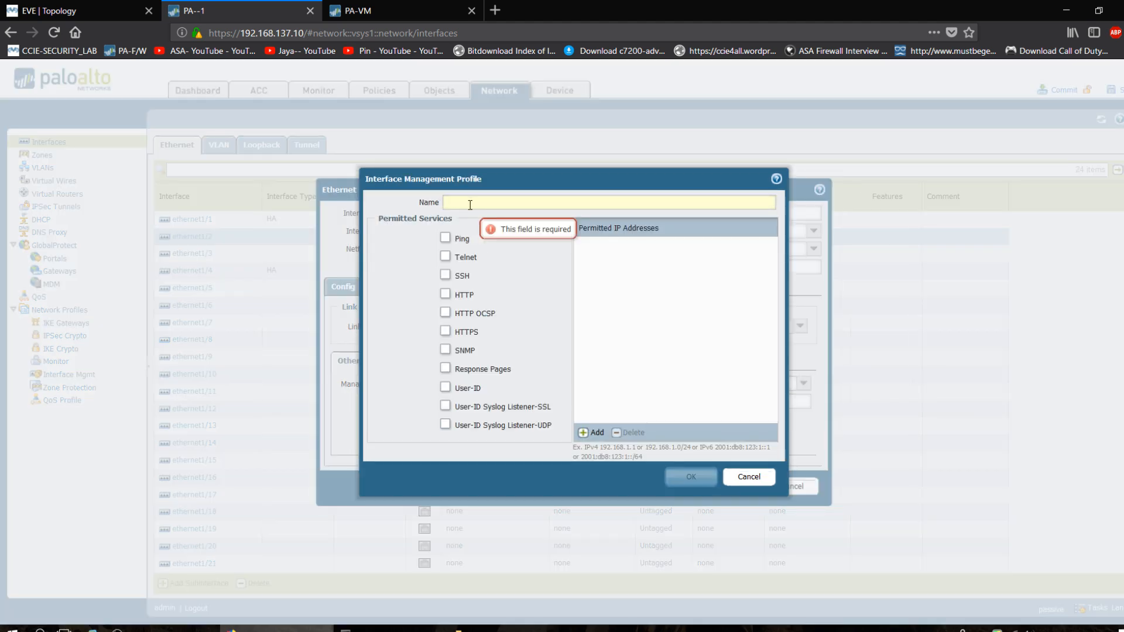
{"action": "type", "text": "ICMP"}
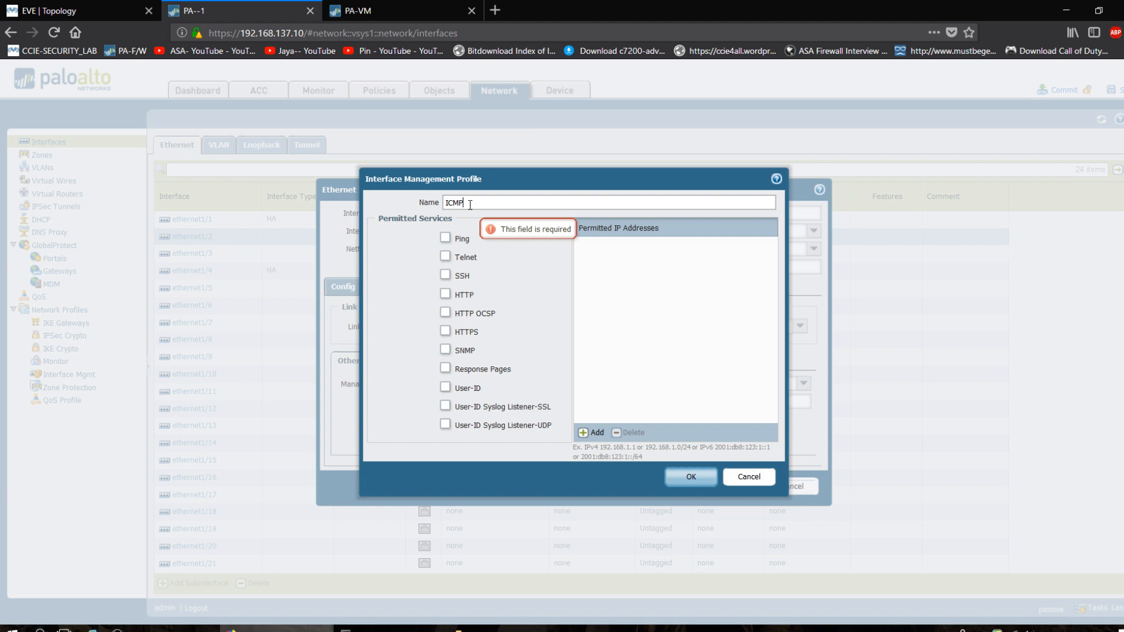
{"action": "left_click", "coordinate": [445, 237]}
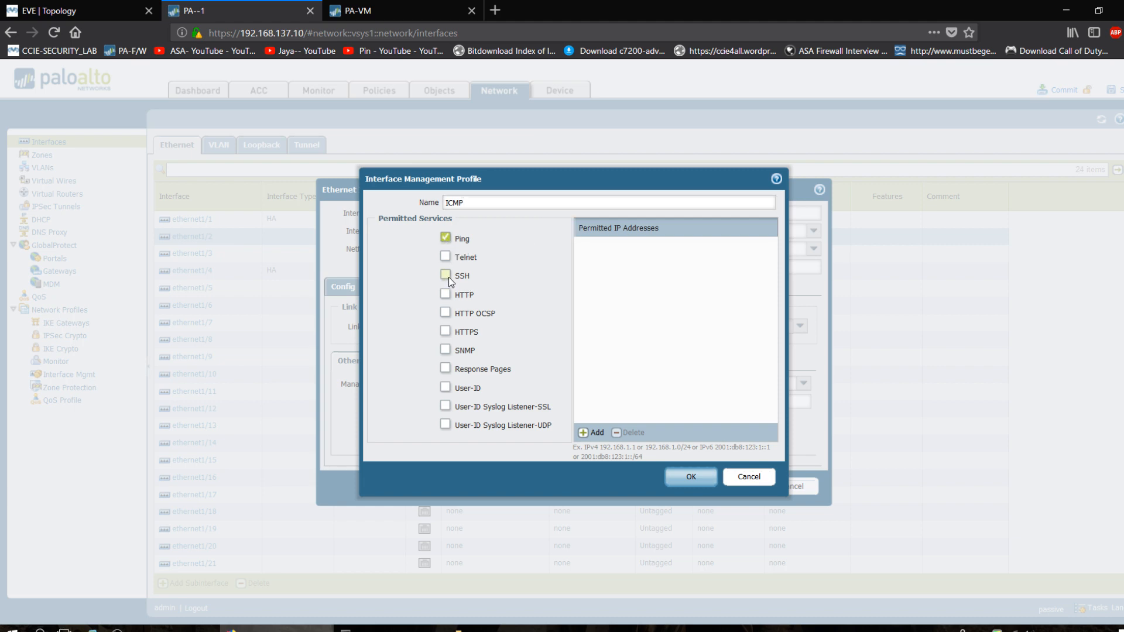
{"action": "left_click", "coordinate": [446, 275]}
{"action": "left_click", "coordinate": [445, 257]}
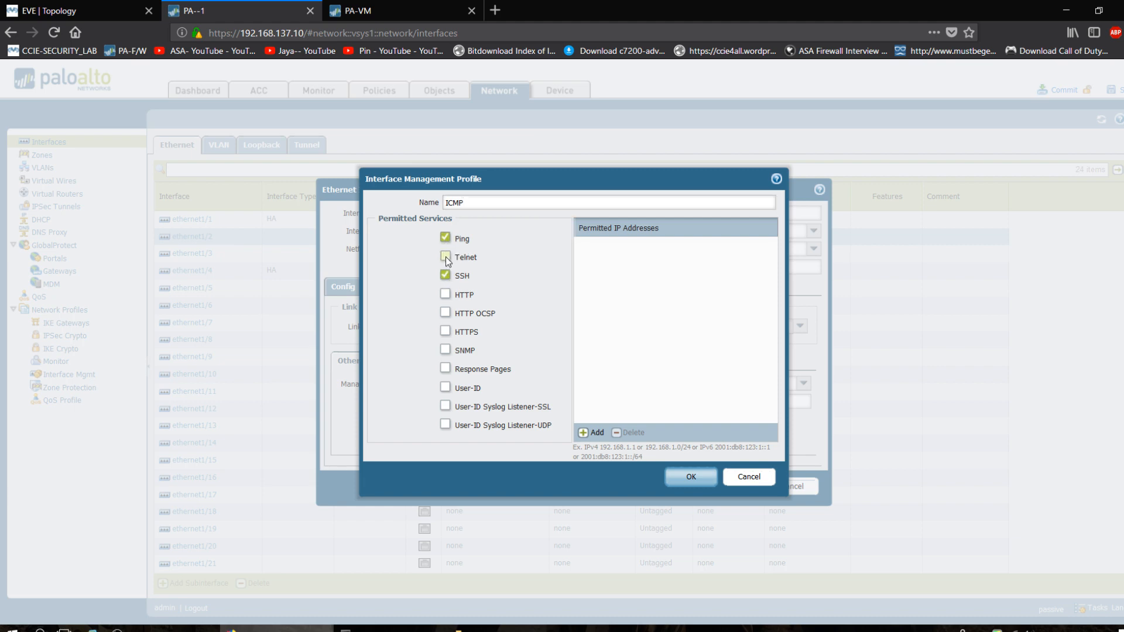
{"action": "left_click", "coordinate": [445, 294]}
{"action": "left_click", "coordinate": [688, 477]}
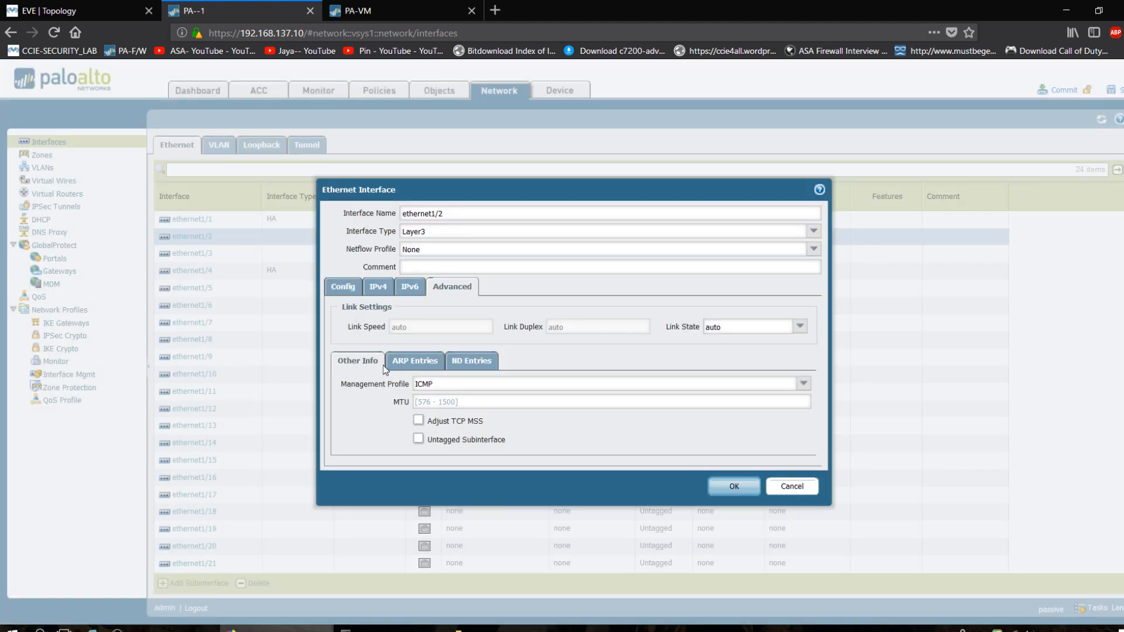
- Review and save the ethernet1/2 settings, and commit the configuration on PA--1
{"action": "left_click", "coordinate": [346, 290]}
{"action": "left_click", "coordinate": [384, 292]}
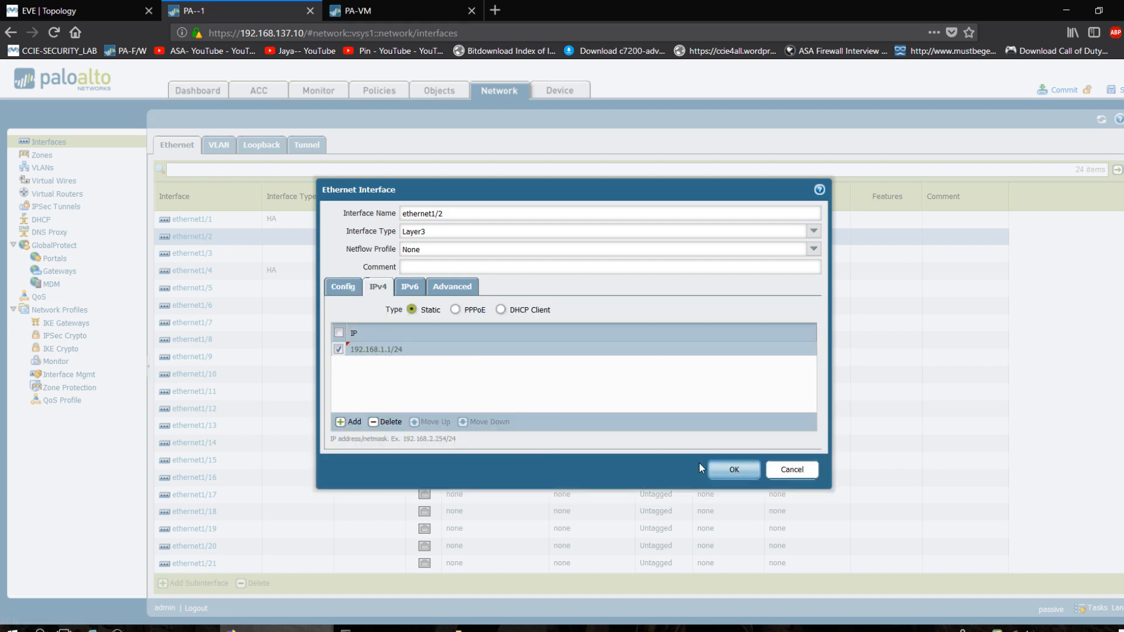
{"action": "left_click", "coordinate": [729, 469]}
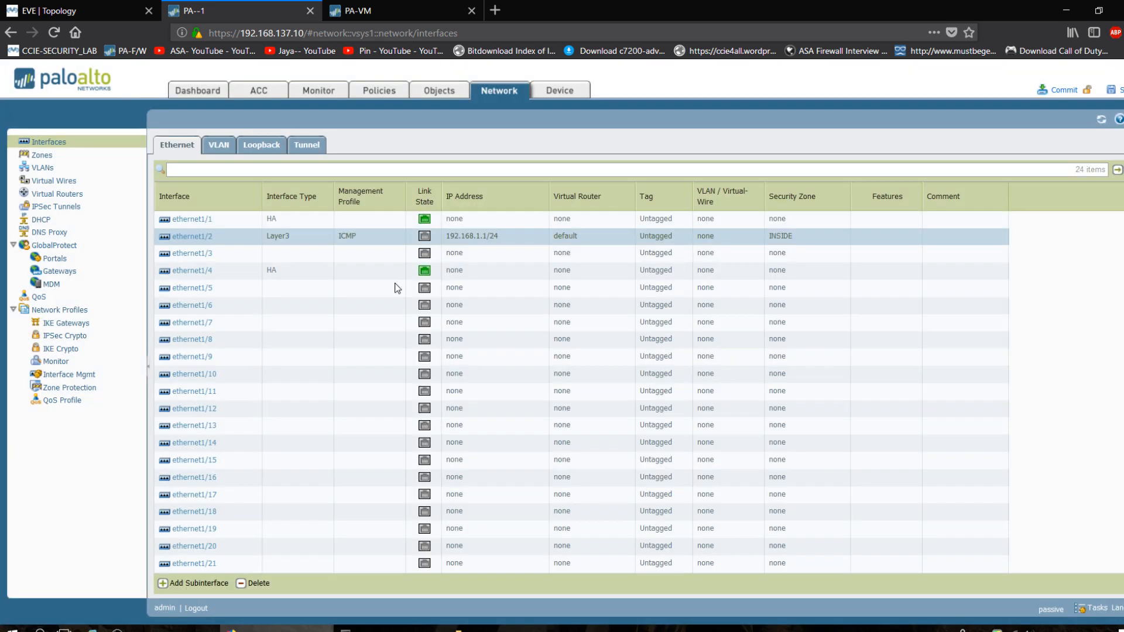
{"action": "left_click", "coordinate": [1062, 90]}
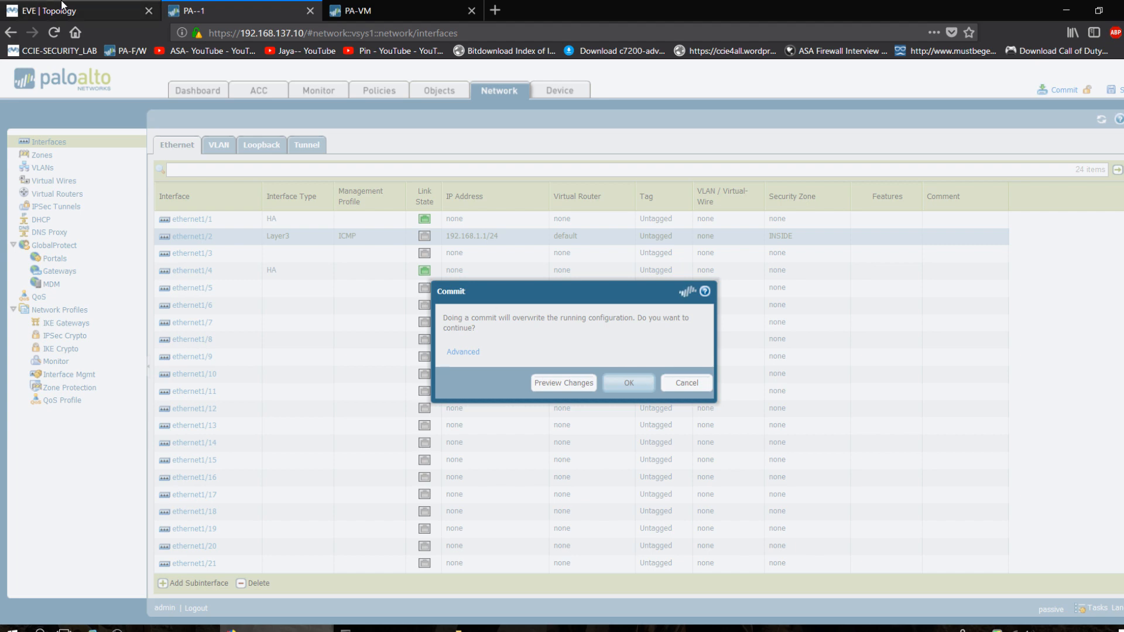
{"action": "left_click", "coordinate": [41, 10]}
{"action": "left_click", "coordinate": [205, 7]}
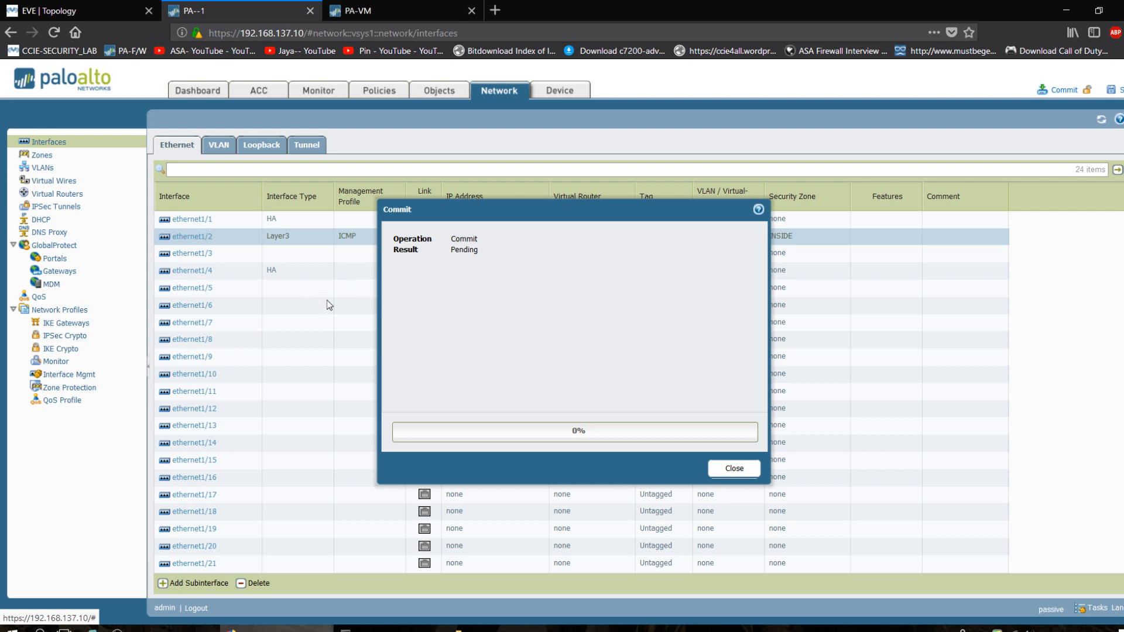
- View the EVE topology and the LAN--1 console, and return to PA--1's commit progress
{"action": "left_click", "coordinate": [93, 12]}
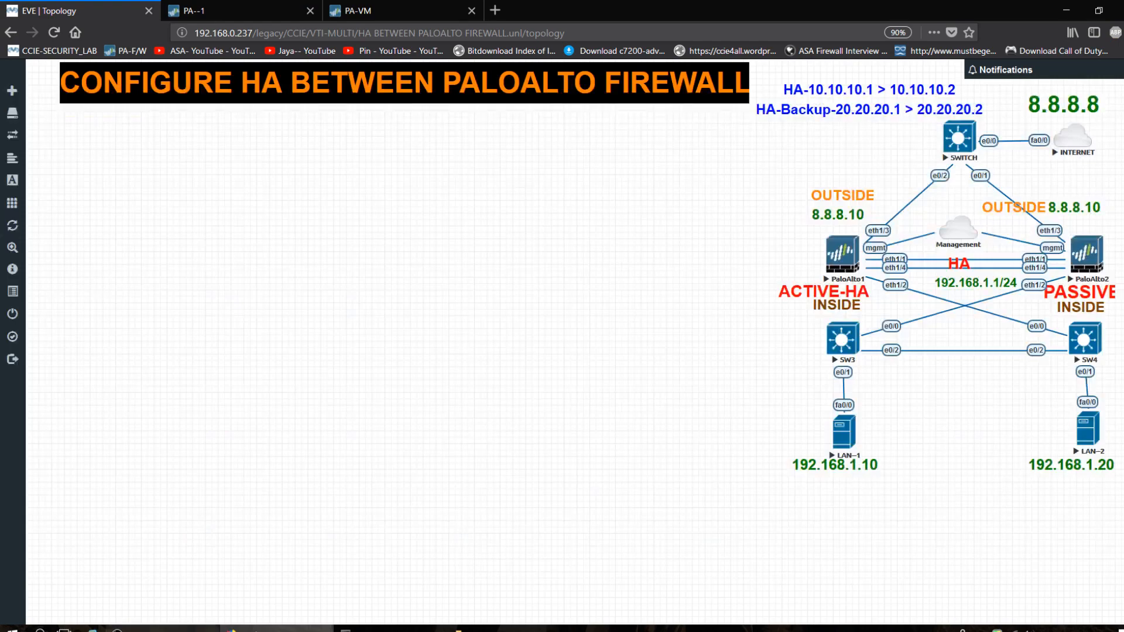
{"action": "left_click", "coordinate": [386, 629]}
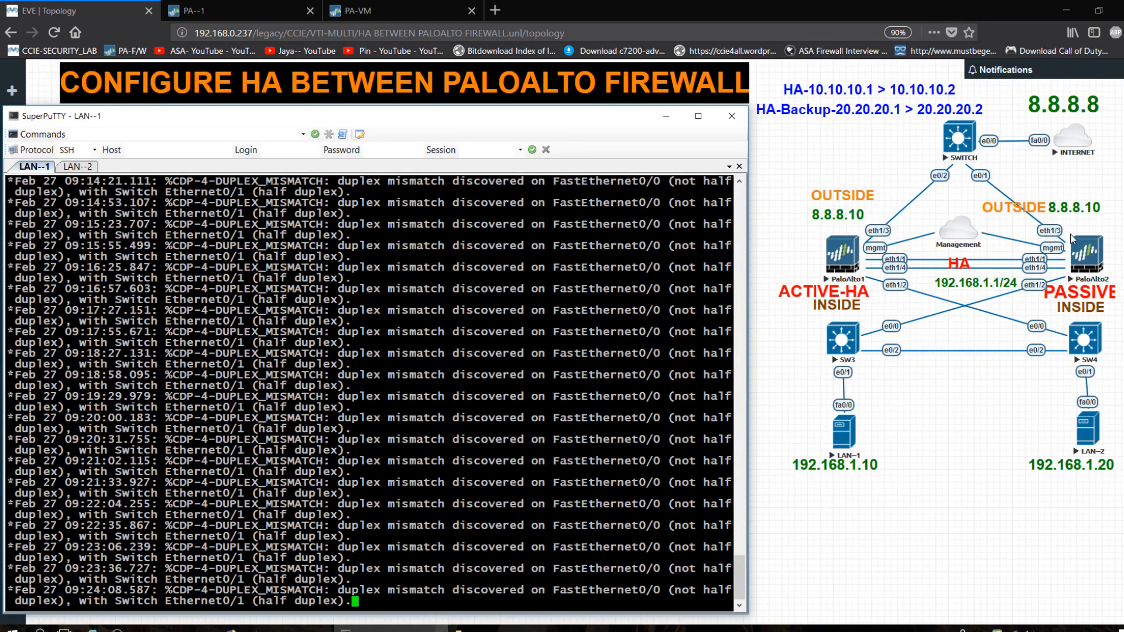
{"action": "left_click", "coordinate": [210, 11]}
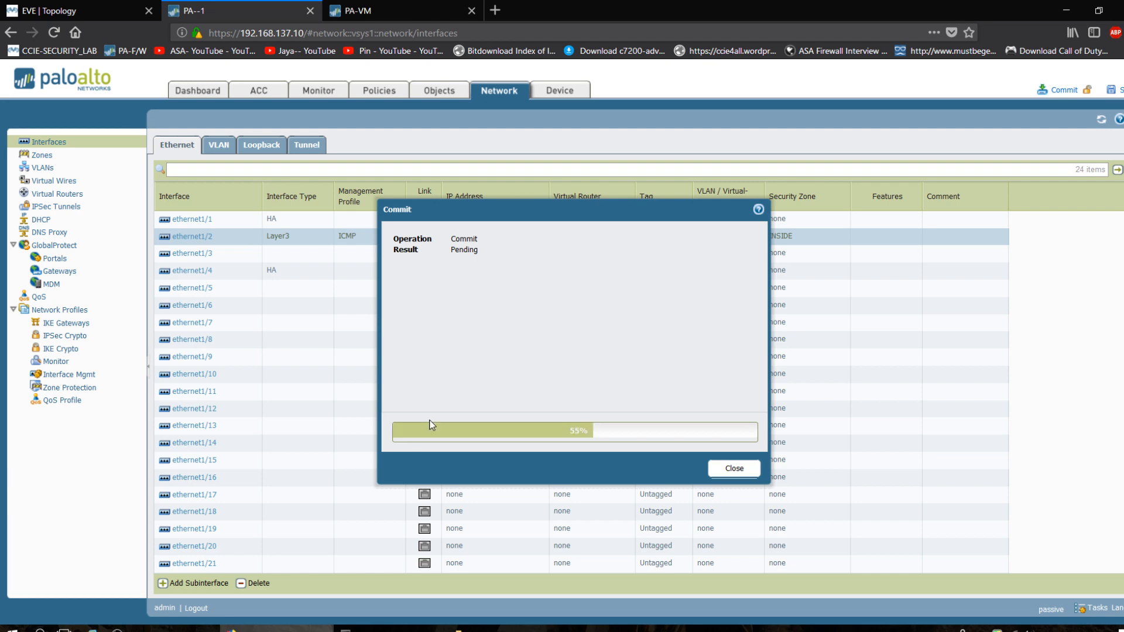
- Open the running config audit from PA-VM's High Availability widget, and recheck the HA status on its Dashboard
{"action": "left_click", "coordinate": [358, 10]}
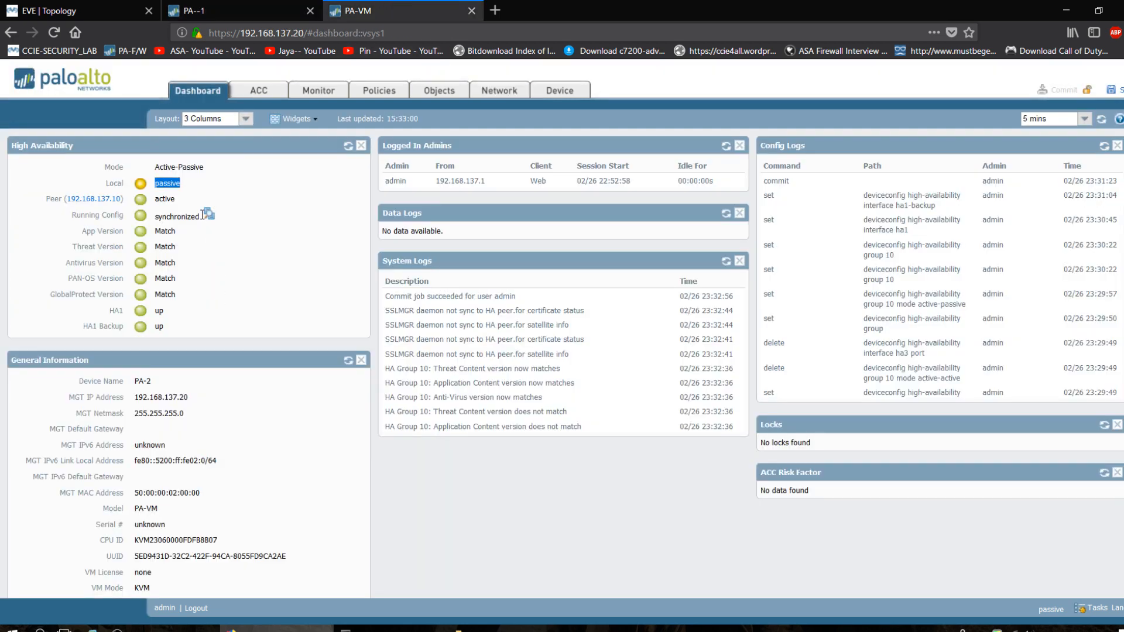
{"action": "left_click", "coordinate": [208, 218]}
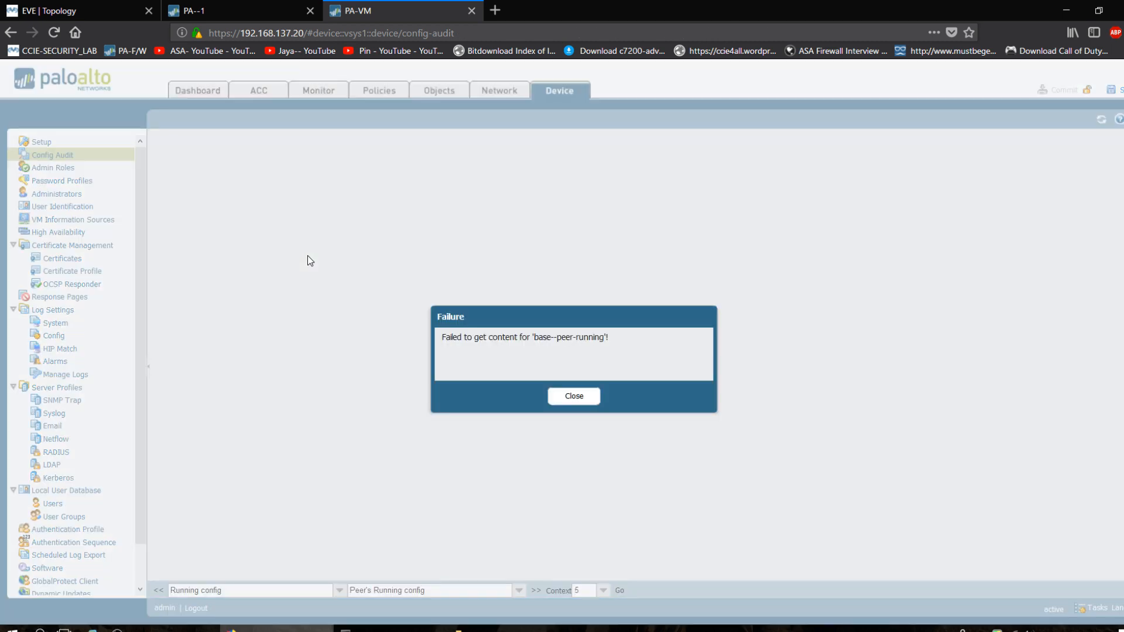
{"action": "left_click", "coordinate": [575, 397]}
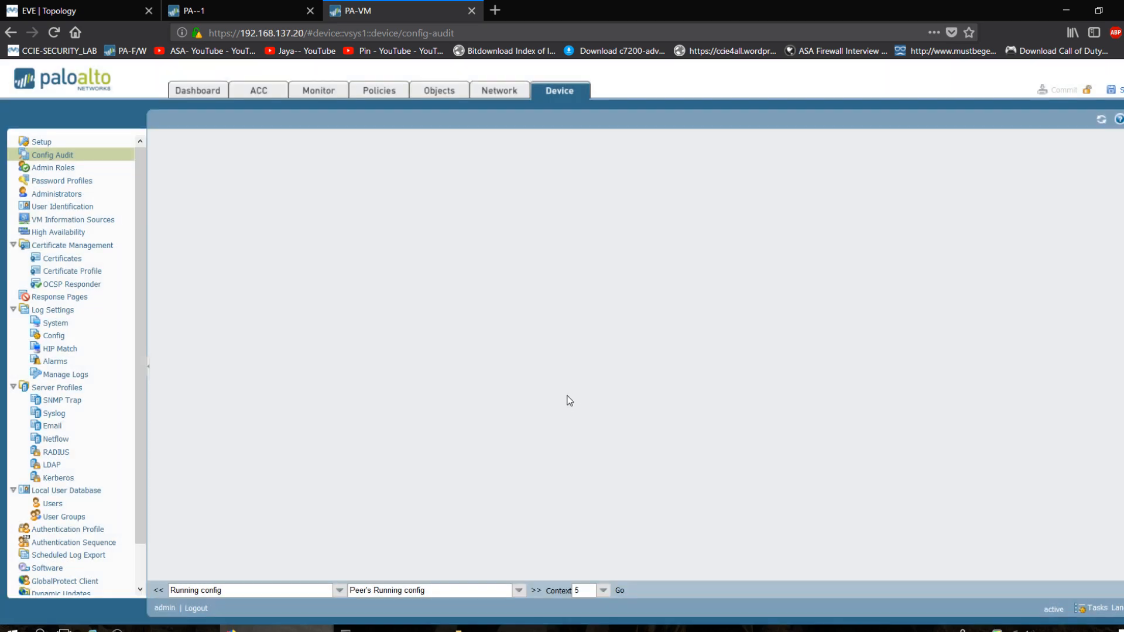
{"action": "left_click", "coordinate": [211, 92]}
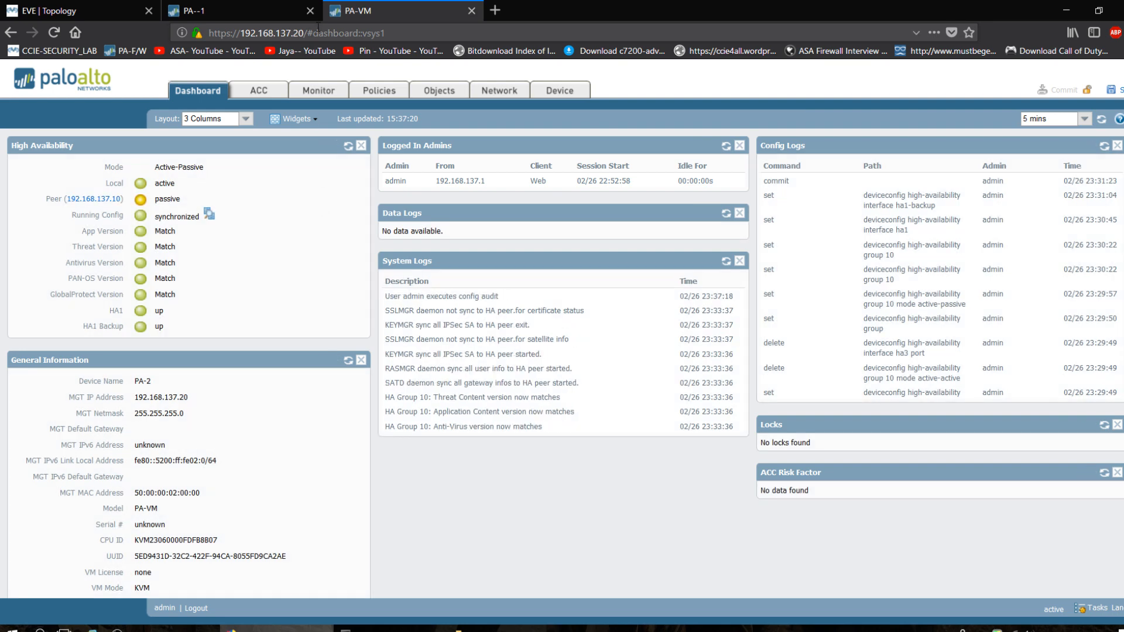
- Dismiss the commit dialog on PA--1 and check the link state of ethernet1/2
{"action": "left_click", "coordinate": [266, 7]}
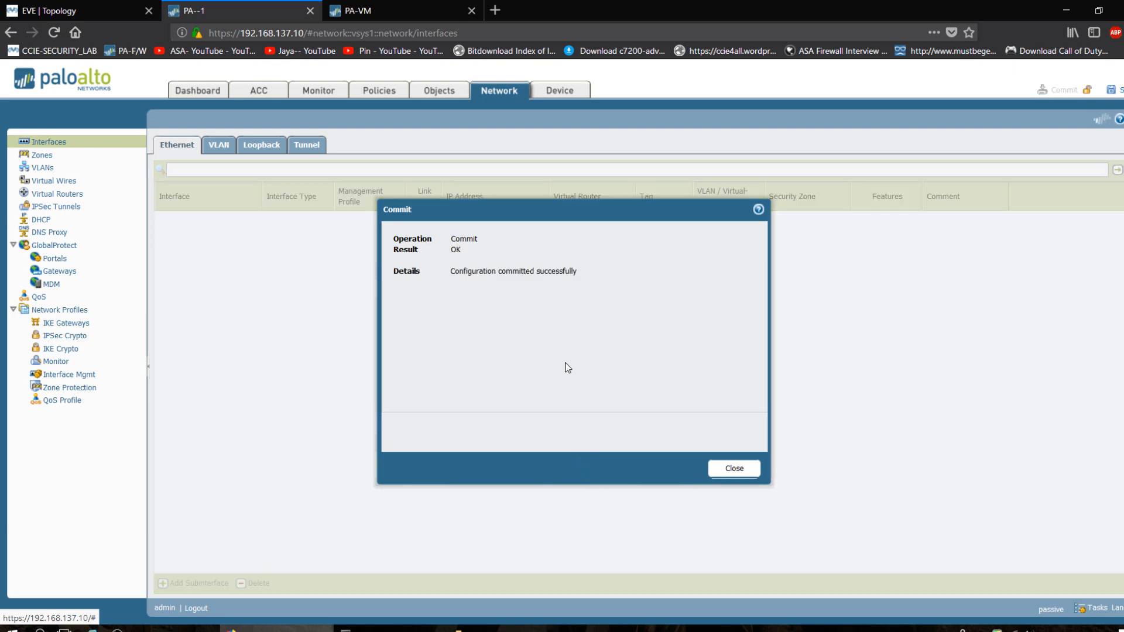
{"action": "left_click", "coordinate": [713, 473]}
{"action": "left_click", "coordinate": [713, 473]}
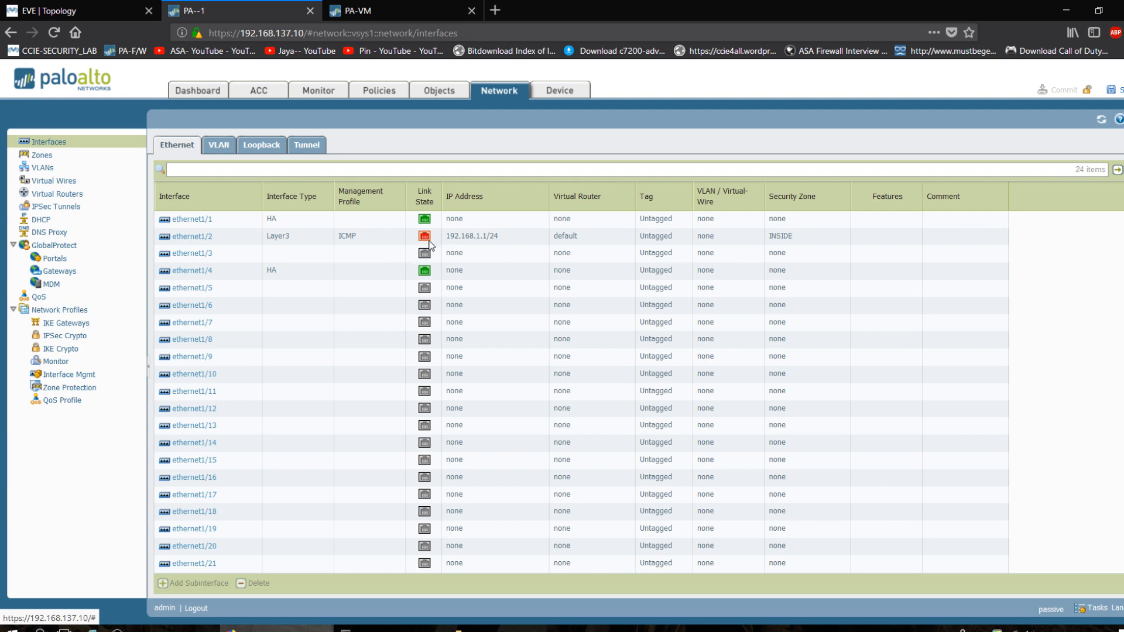
{"action": "mouse_move", "coordinate": [426, 240]}
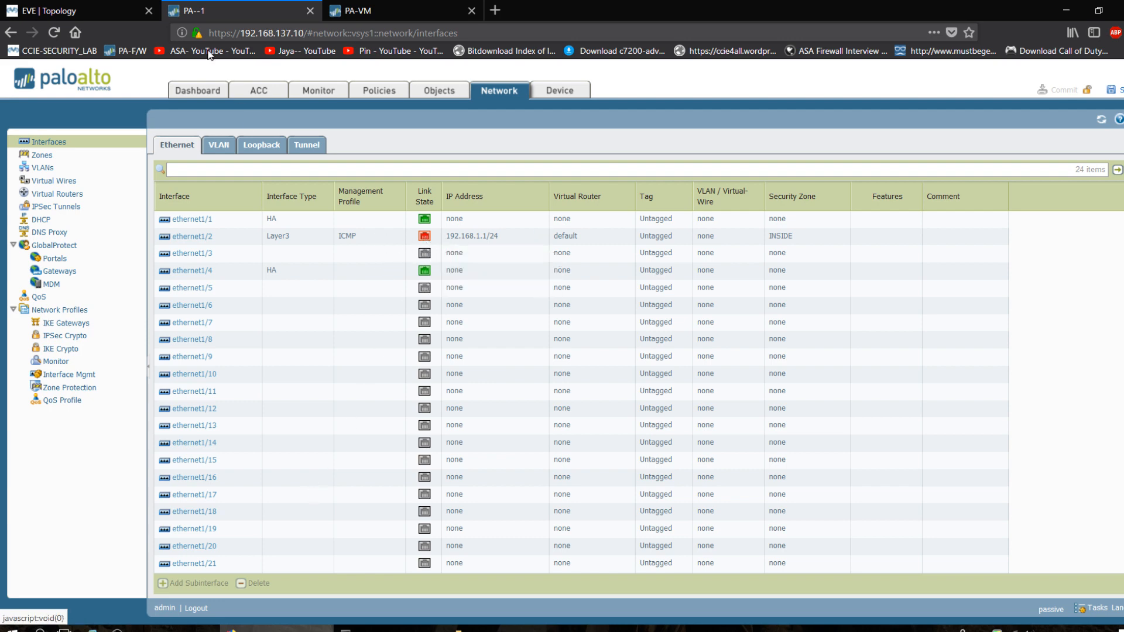
- Trace PaloAlto1's eth1/2 link in the EVE topology, glance at the LAN--1 console, and recheck ethernet1/2 on PA--1
{"action": "left_click", "coordinate": [112, 17]}
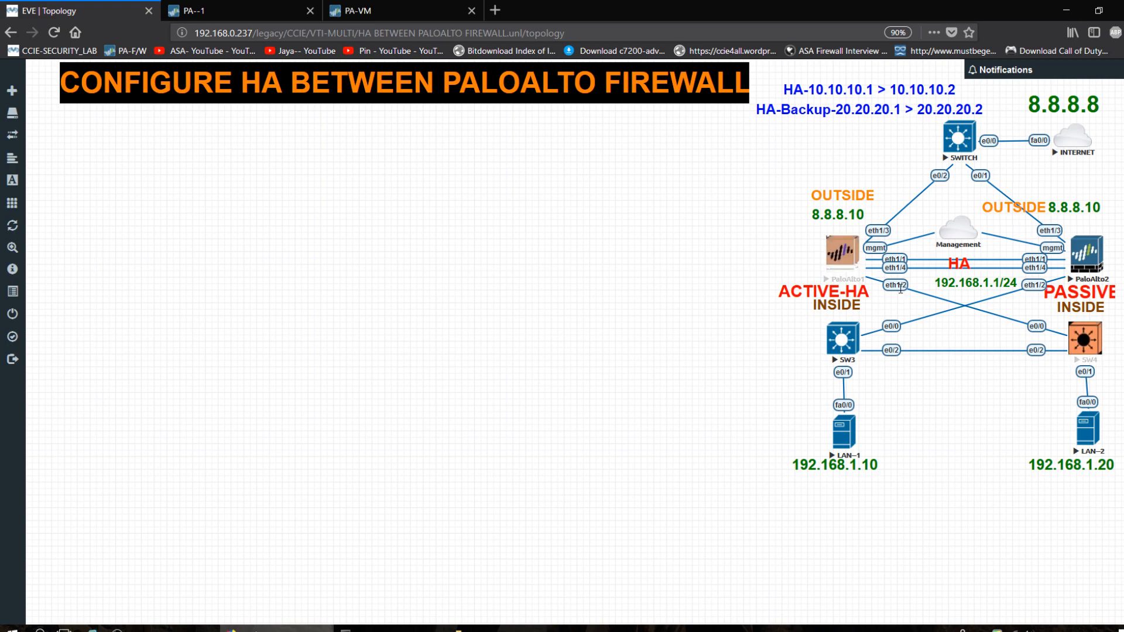
{"action": "left_click", "coordinate": [375, 628]}
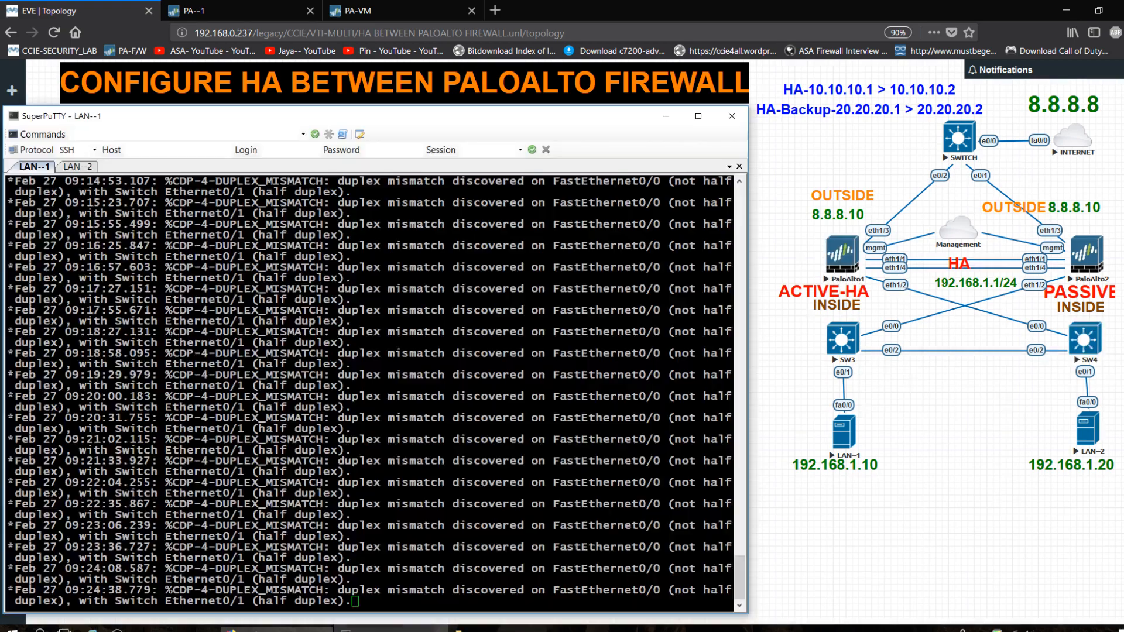
{"action": "left_click", "coordinate": [374, 628]}
{"action": "left_click", "coordinate": [213, 6]}
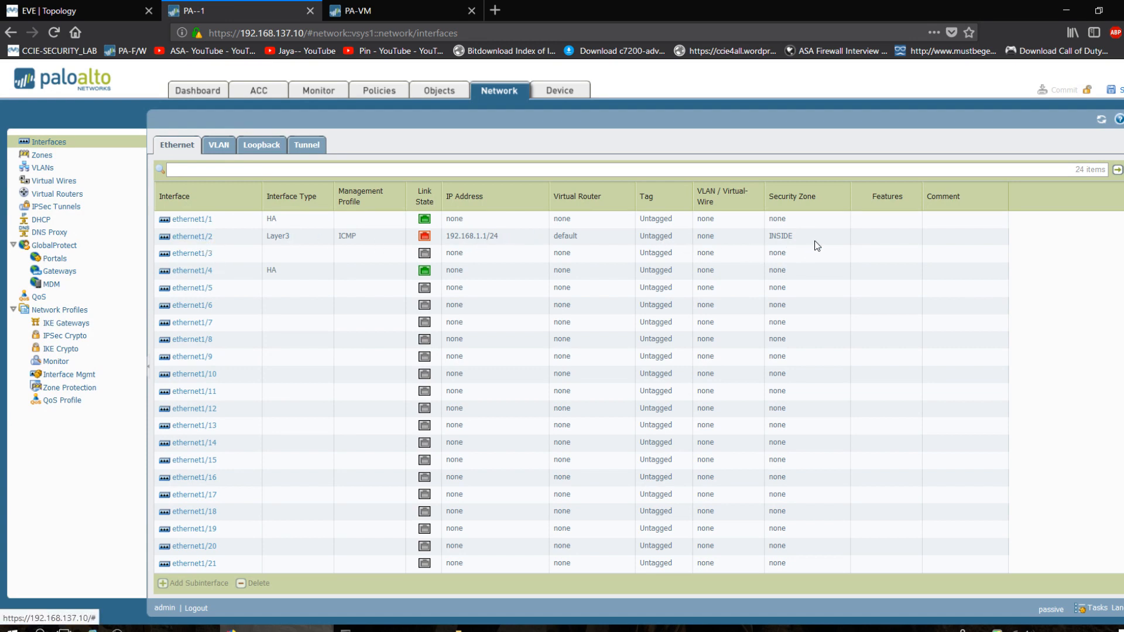
{"action": "left_click", "coordinate": [425, 241]}
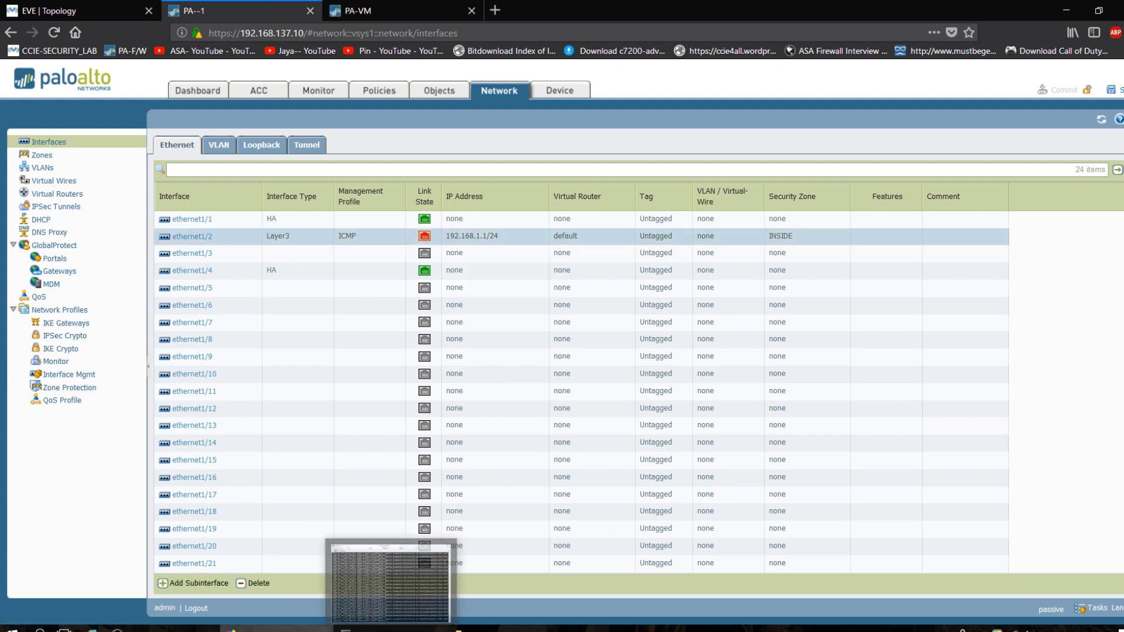
- Bring up the LAN--1 console in SuperPuTTY and enter privileged mode with en
{"action": "left_click", "coordinate": [391, 629]}
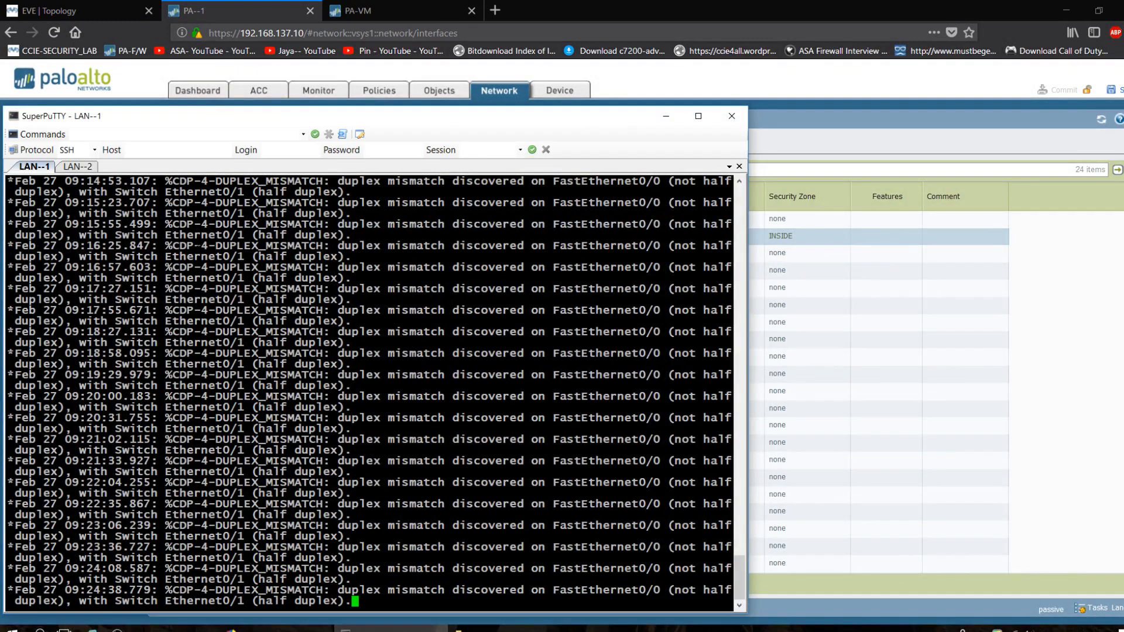
{"action": "key", "text": "Return"}
{"action": "key", "text": "Return"}
{"action": "key", "text": "Return"}
{"action": "key", "text": "Return"}
{"action": "key", "text": "Return"}
{"action": "key", "text": "Return"}
{"action": "key", "text": "Return"}
{"action": "key", "text": "Return"}
{"action": "key", "text": "Return"}
{"action": "key", "text": "Return"}
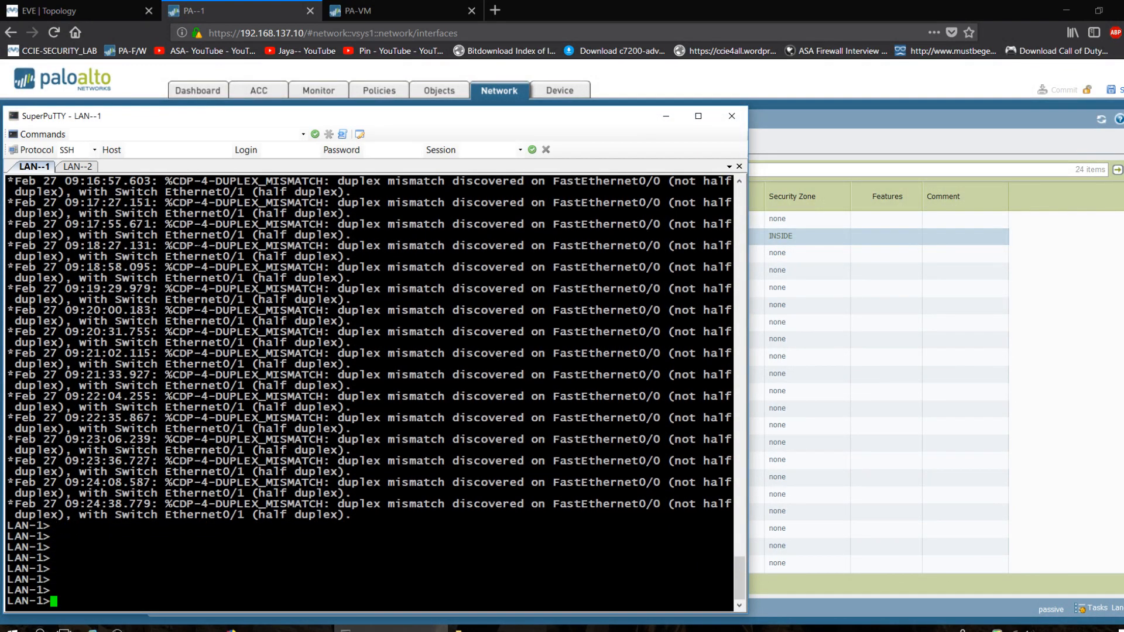
{"action": "type", "text": "en"}
{"action": "key", "text": "Return"}
{"action": "key", "text": "Return"}
{"action": "key", "text": "Return"}
{"action": "key", "text": "Return"}
- Ping the firewall's inside address 192.168.1.1 from LAN-1
{"action": "type", "text": "p"}
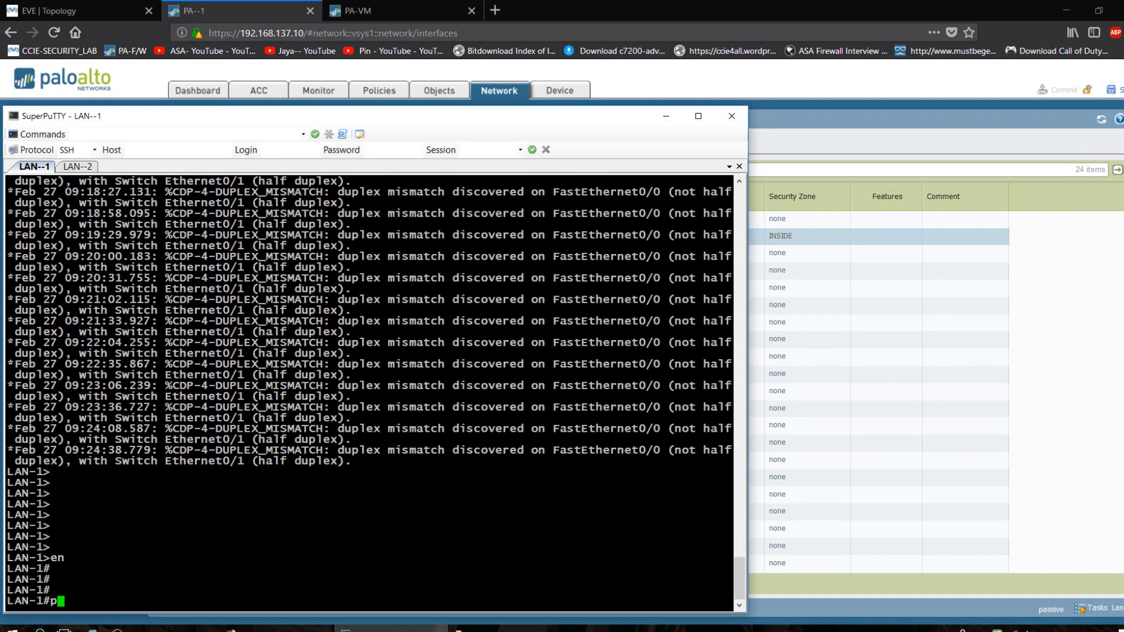
{"action": "type", "text": "ing 192.168.1."}
{"action": "type", "text": "1"}
{"action": "key", "text": "Return"}
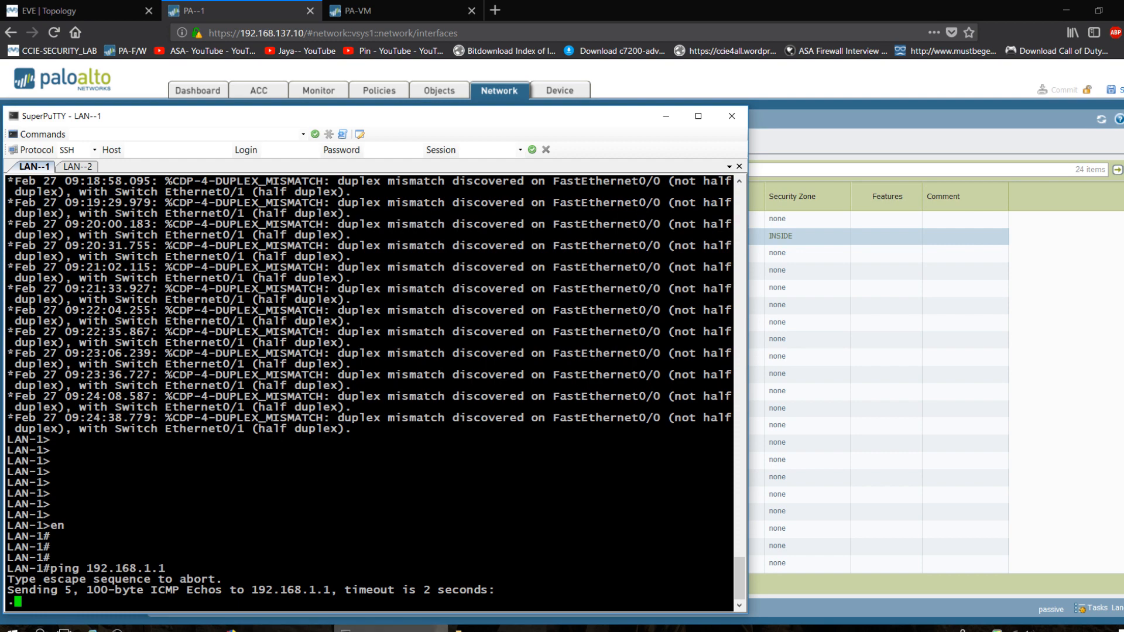
- View the EVE topology while the ping runs, and check its result in the LAN--1 console
{"action": "left_click", "coordinate": [105, 7]}
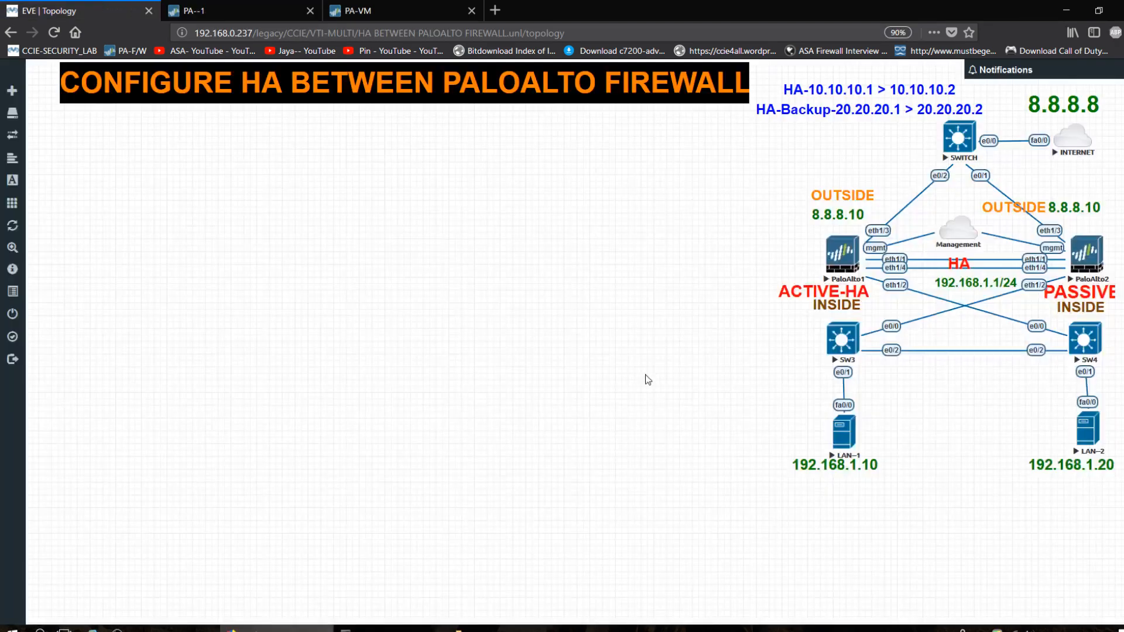
{"action": "left_click", "coordinate": [163, 630]}
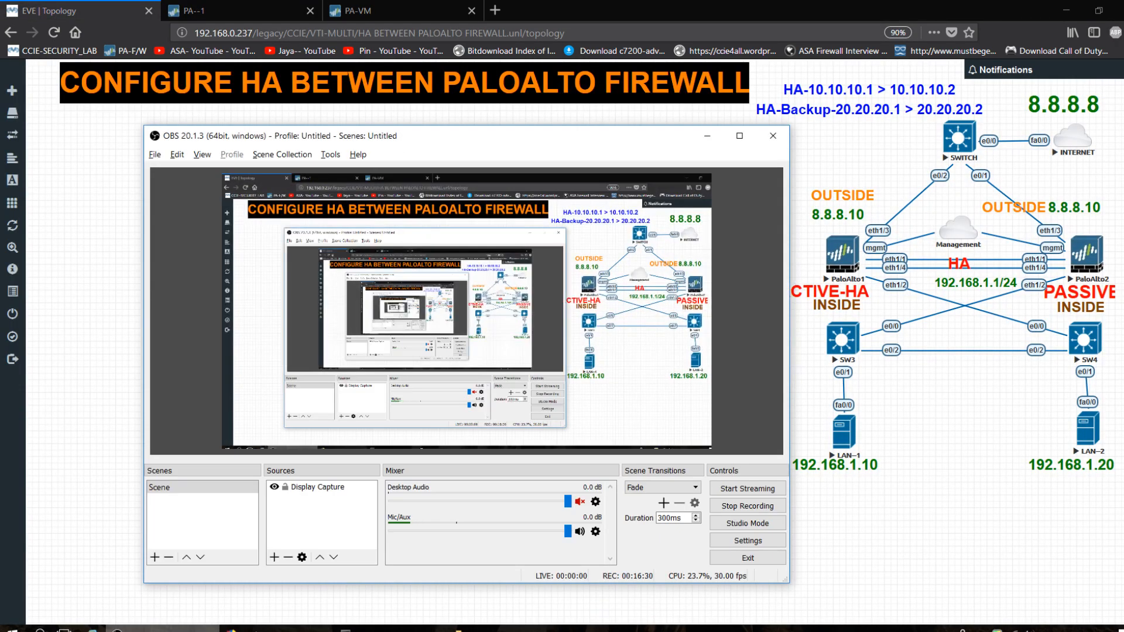
{"action": "left_click", "coordinate": [163, 630]}
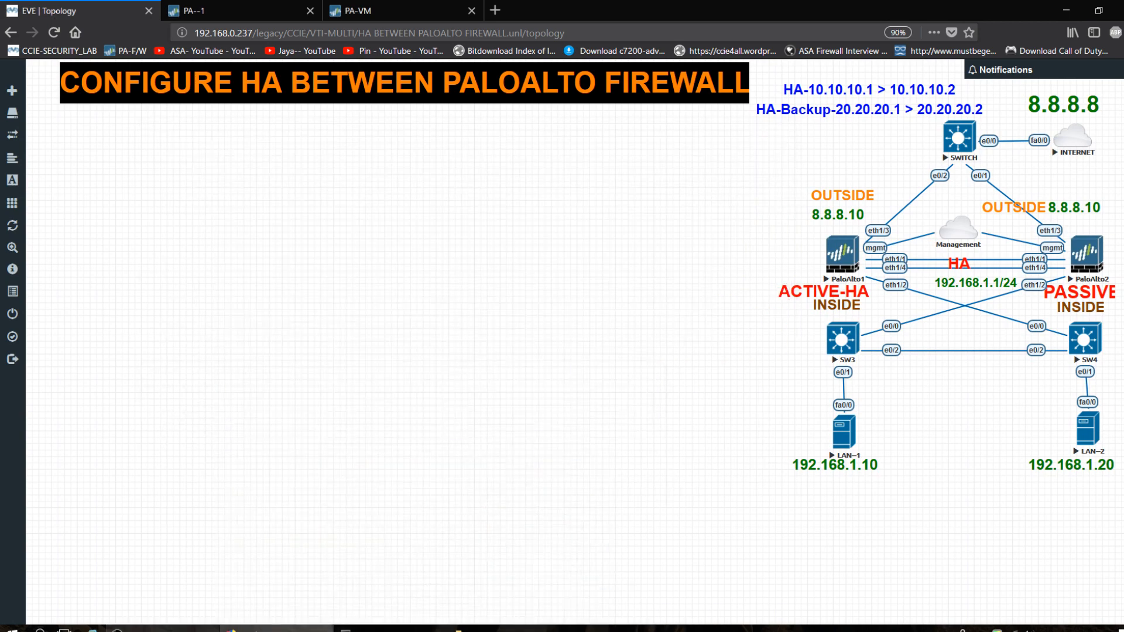
{"action": "left_click", "coordinate": [163, 630]}
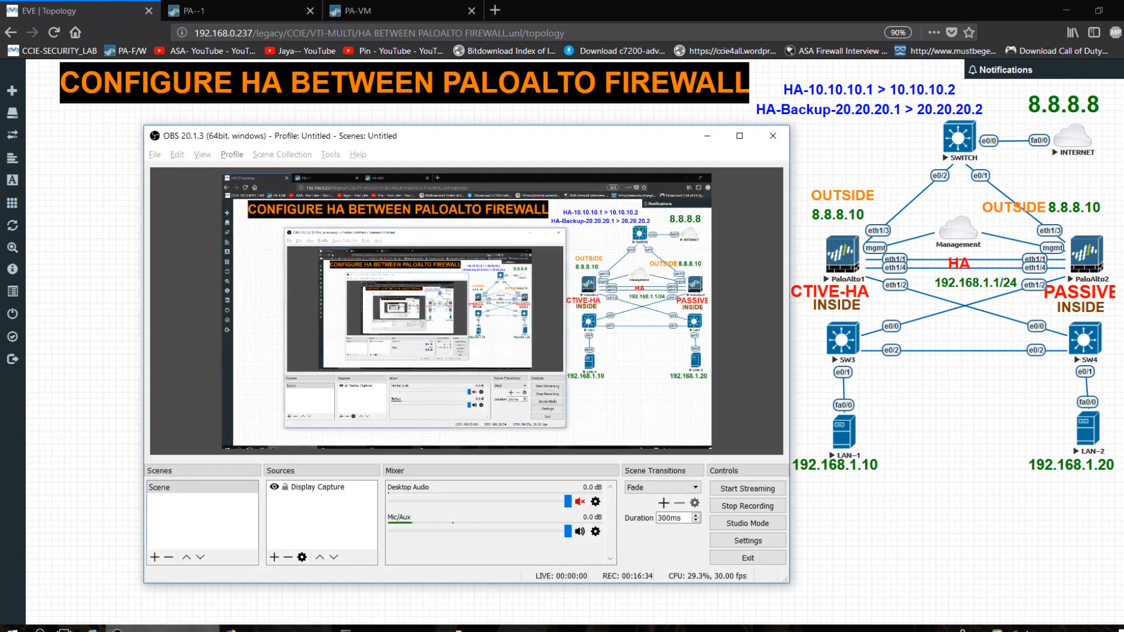
{"action": "left_click", "coordinate": [163, 629]}
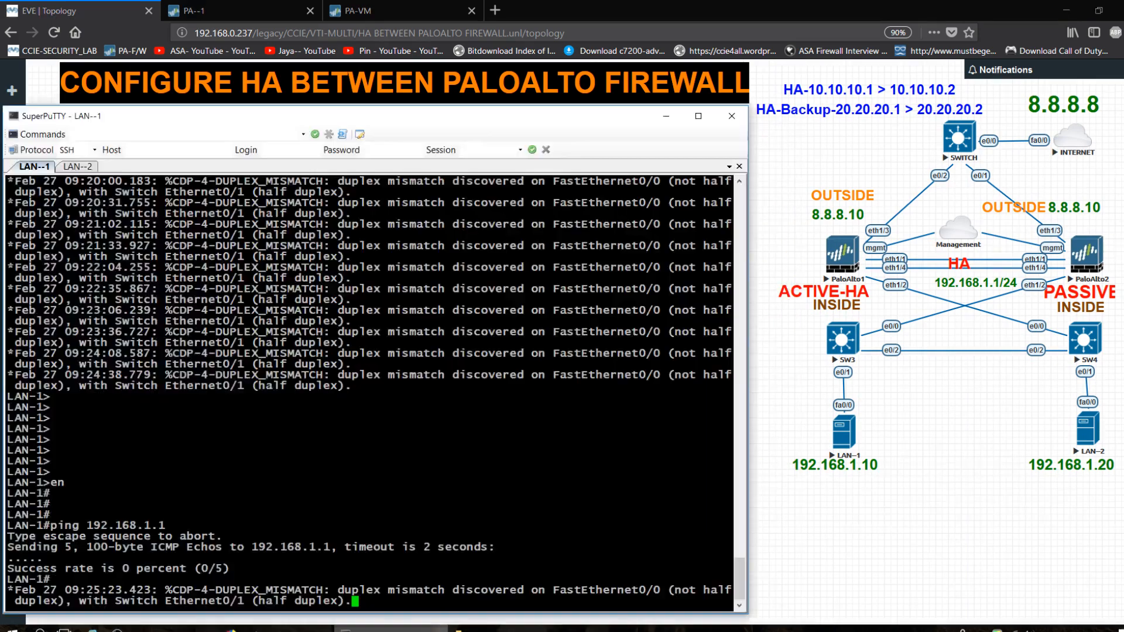
{"action": "left_click", "coordinate": [380, 628]}
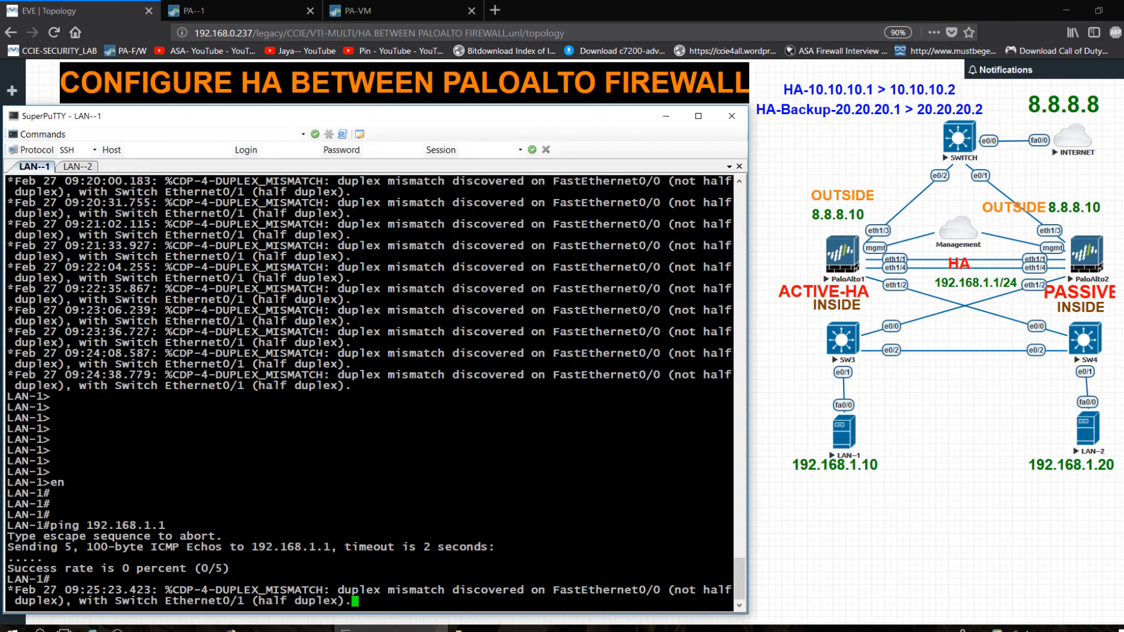
- Switch to PA--1 and inspect the link status details of ethernet1/2
{"action": "left_click", "coordinate": [193, 11]}
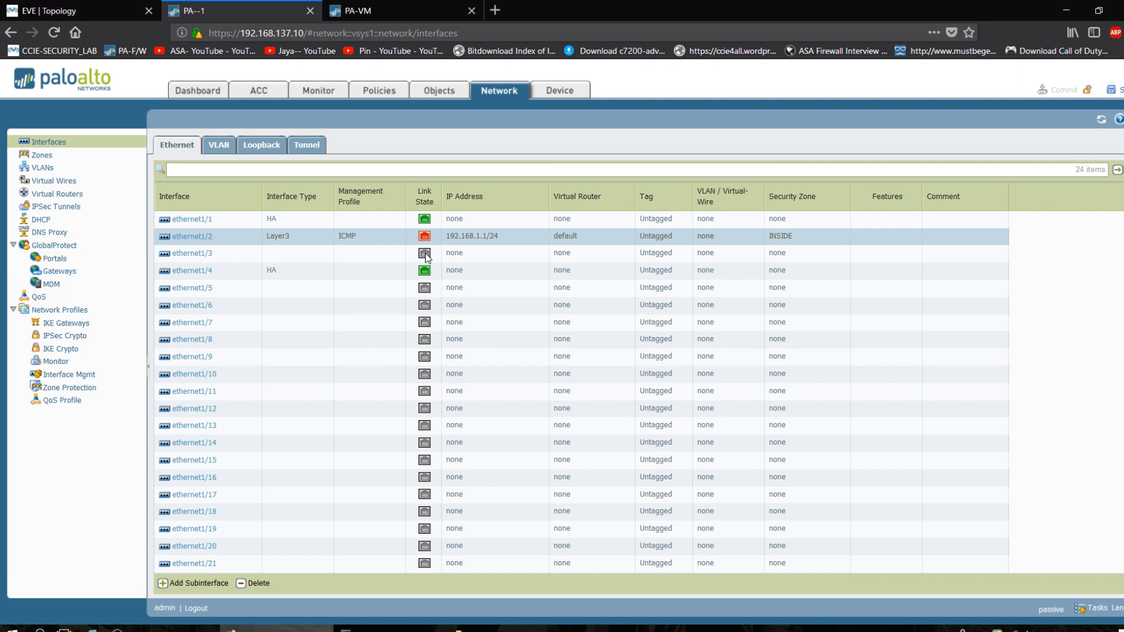
{"action": "mouse_move", "coordinate": [426, 245]}
{"action": "mouse_move", "coordinate": [427, 238]}
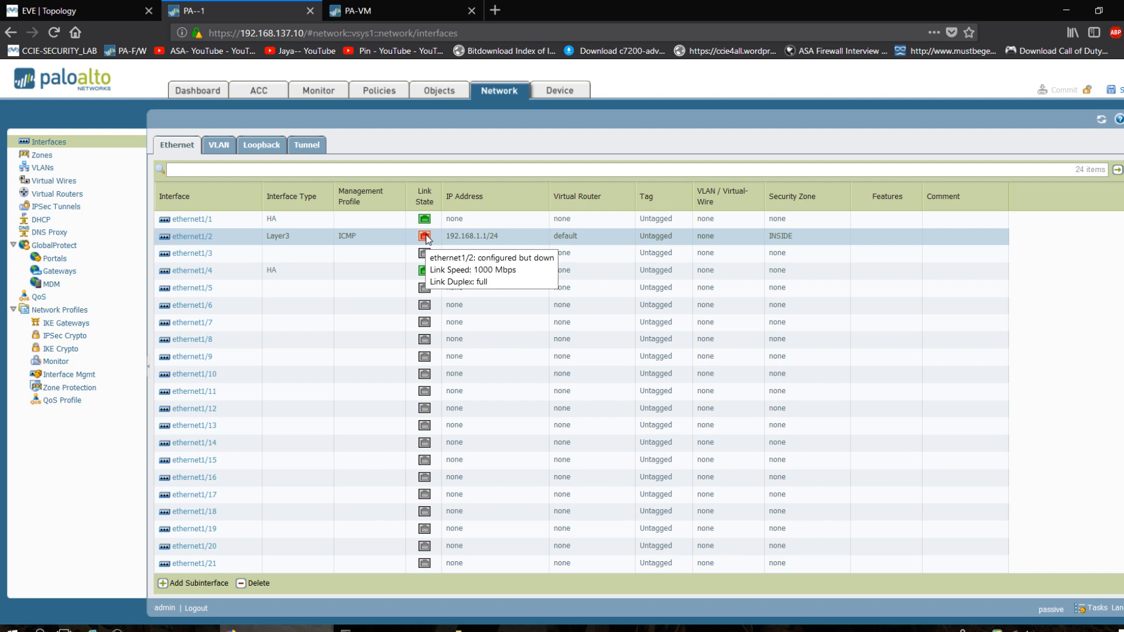
- Set the link state of ethernet1/2 to up in PA--1's advanced interface settings
{"action": "left_click", "coordinate": [209, 237]}
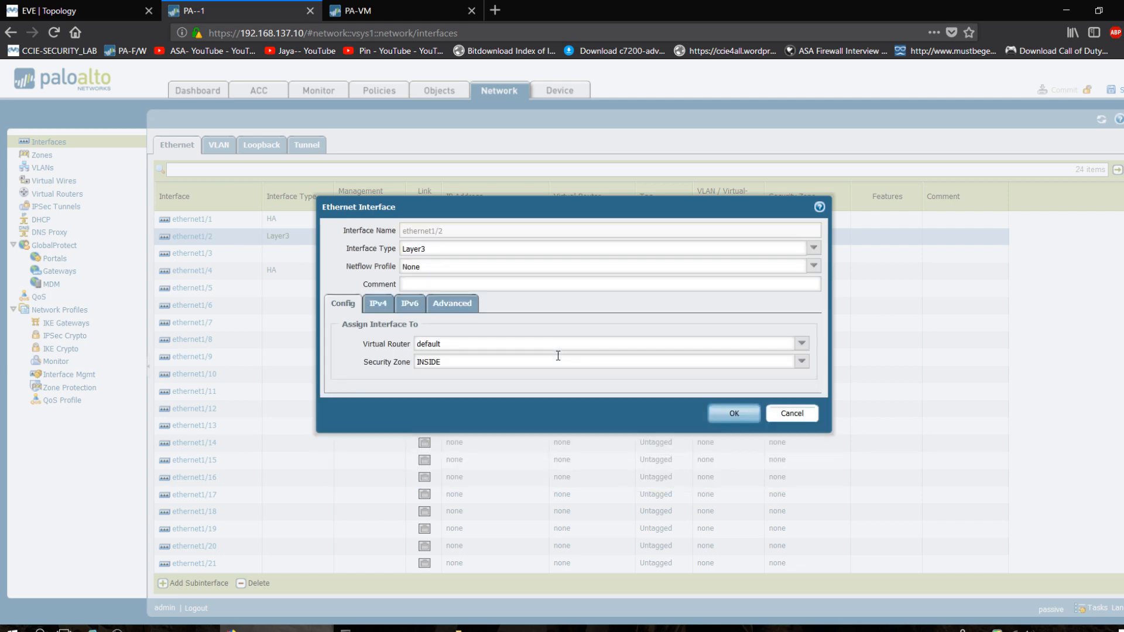
{"action": "left_click", "coordinate": [387, 302]}
{"action": "left_click", "coordinate": [449, 304]}
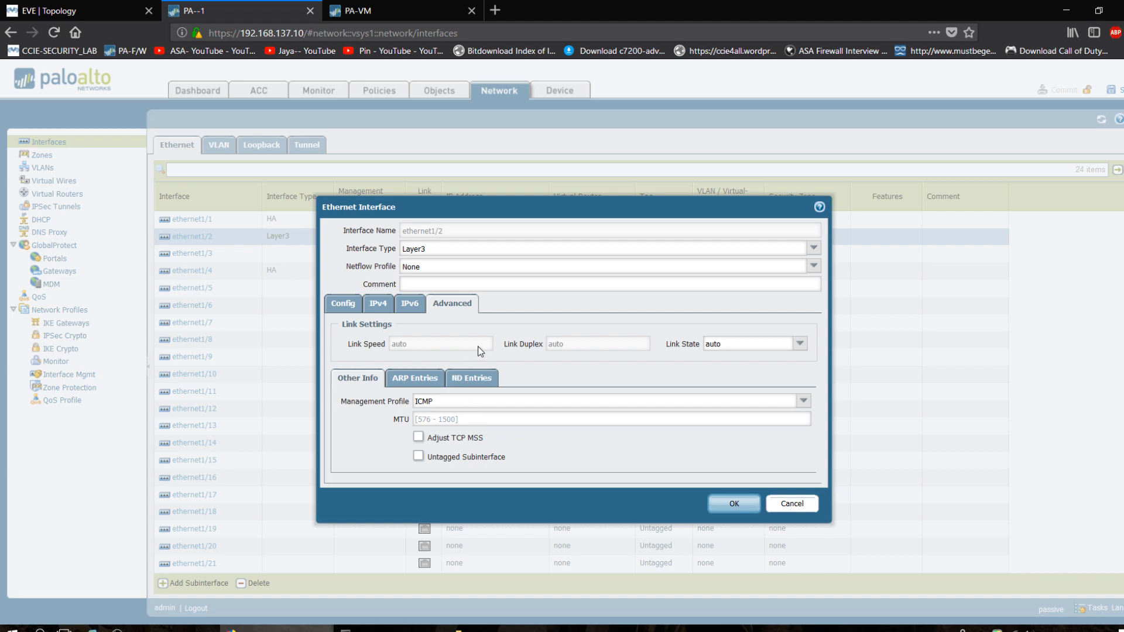
{"action": "left_click", "coordinate": [736, 350]}
{"action": "left_click", "coordinate": [803, 348]}
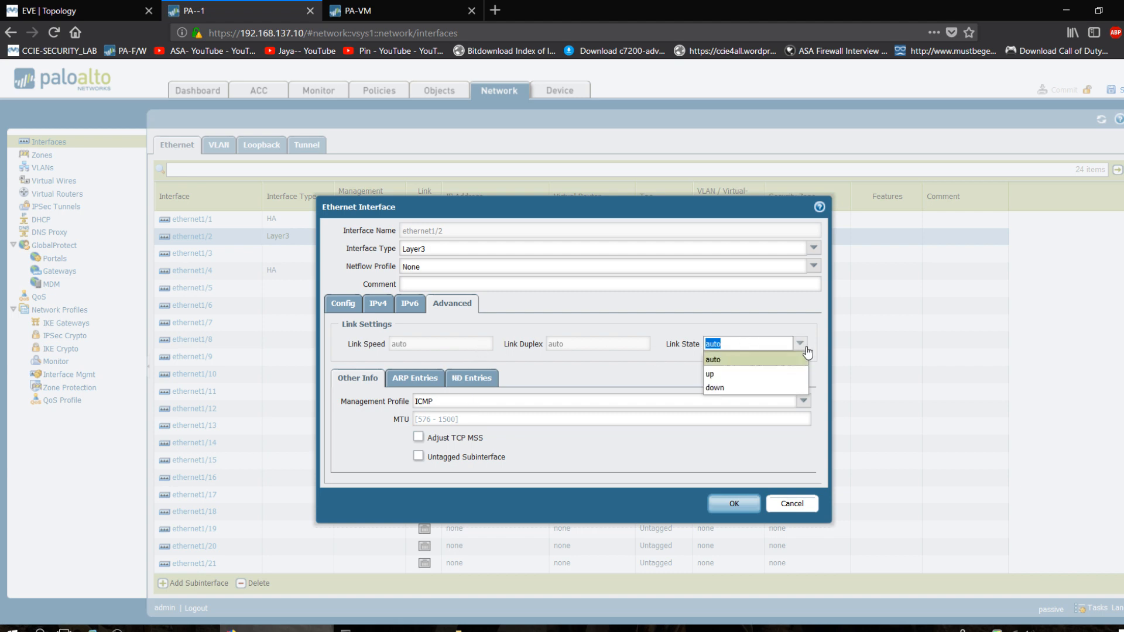
{"action": "left_click", "coordinate": [768, 375]}
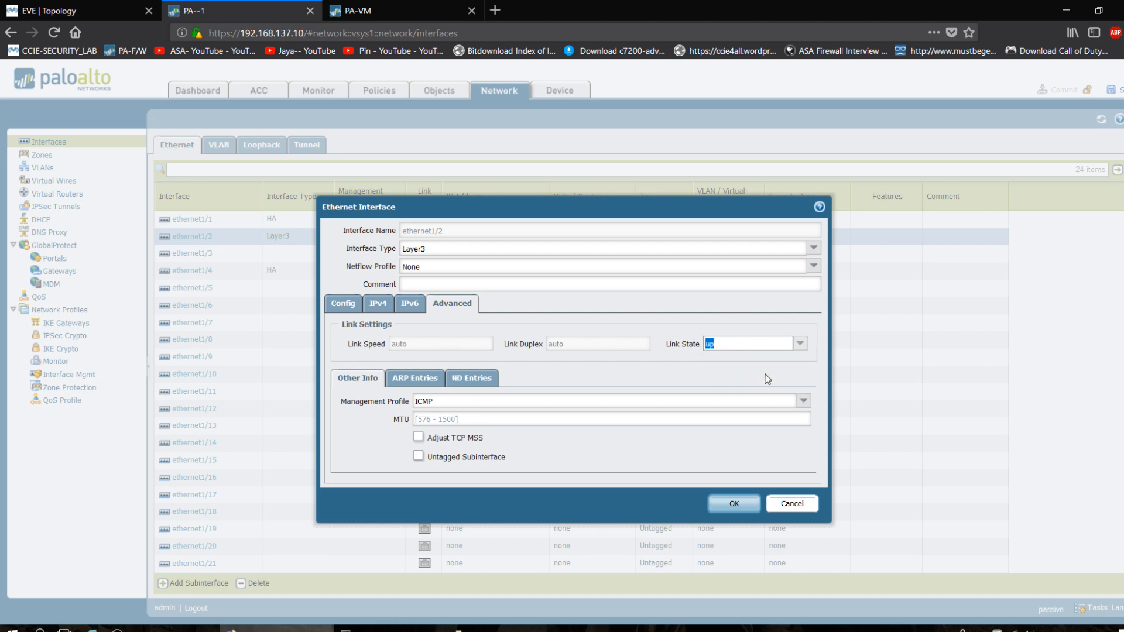
{"action": "left_click", "coordinate": [733, 502]}
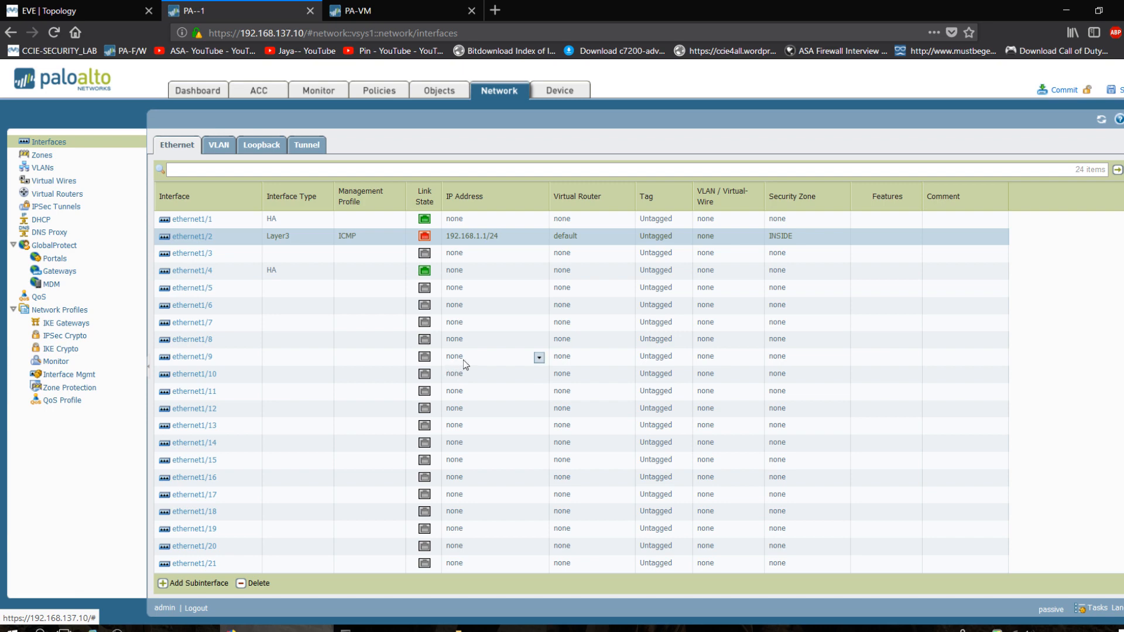
- Compare ethernet1/2 on PA-VM and PA--1, and check PA--1's local HA role on its Dashboard
{"action": "left_click", "coordinate": [408, 5]}
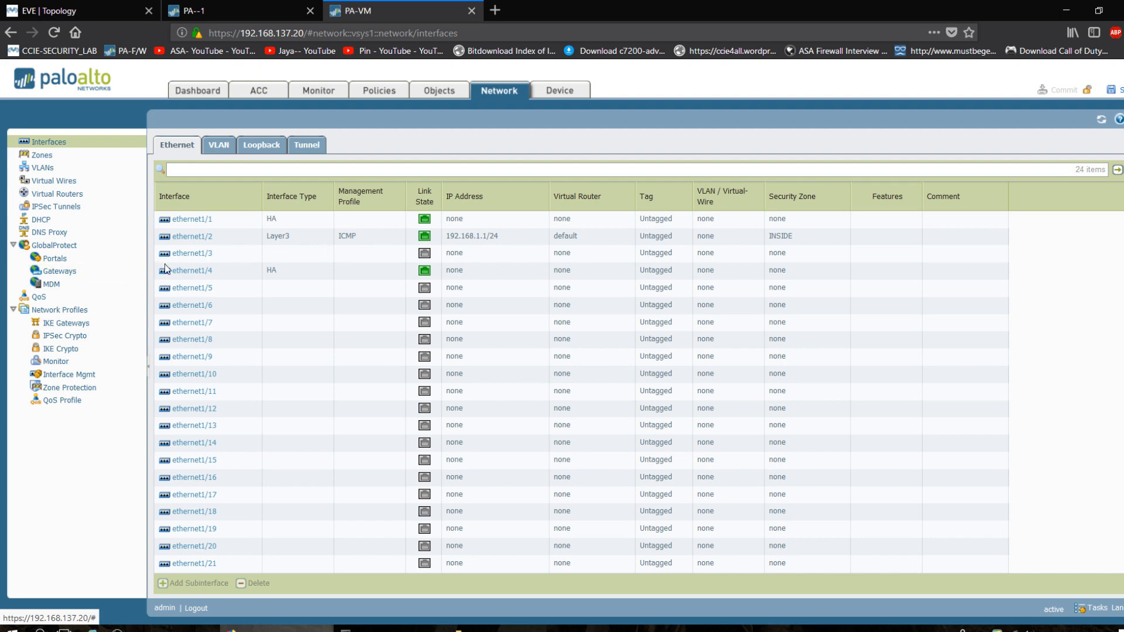
{"action": "left_click", "coordinate": [237, 12]}
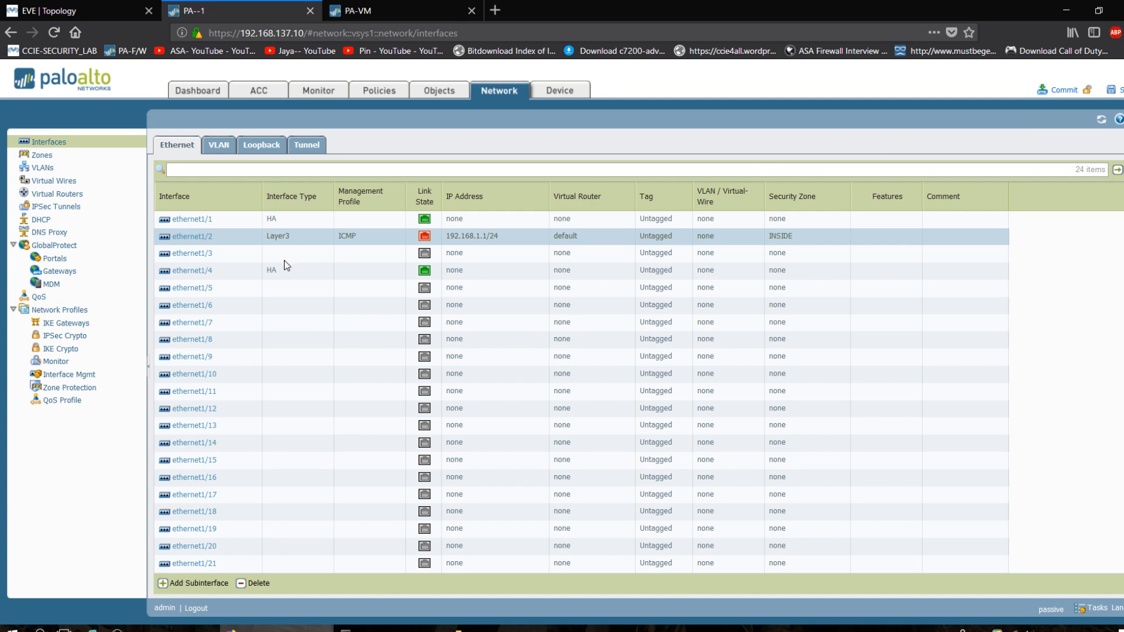
{"action": "left_click", "coordinate": [195, 88]}
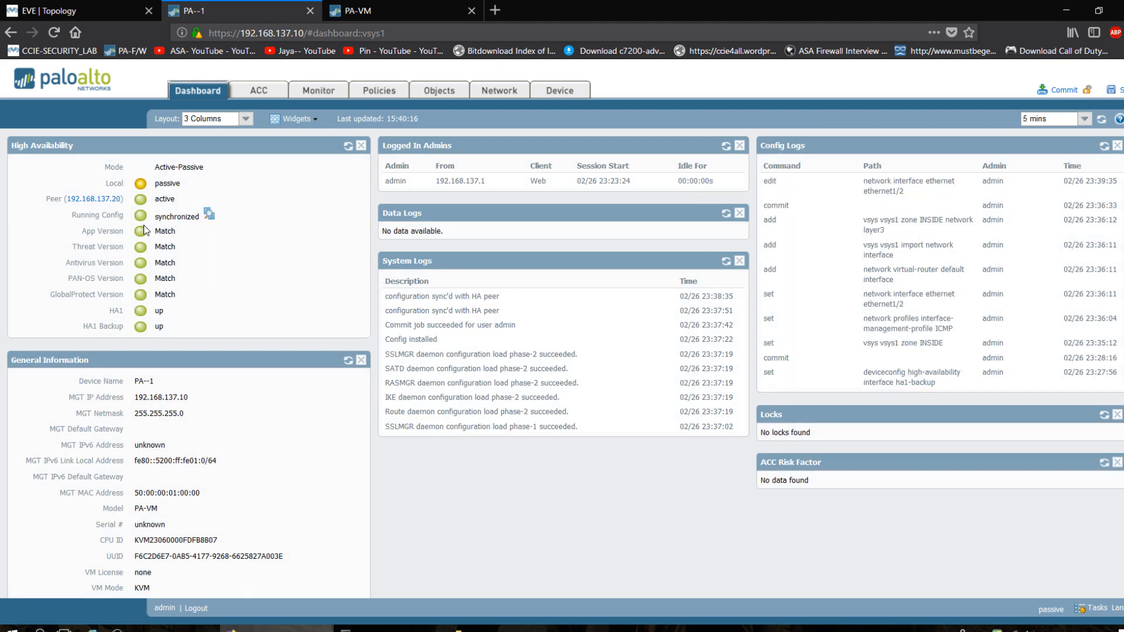
{"action": "left_click_drag", "start_coordinate": [182, 182], "coordinate": [140, 186]}
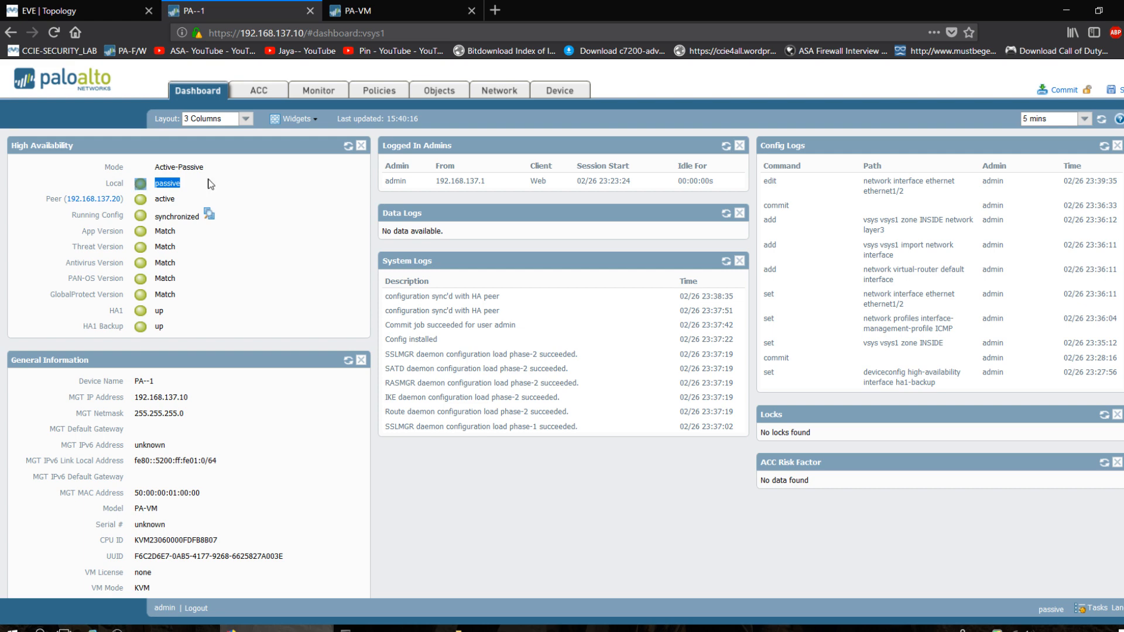
- Compare PA-VM's interface link states with the EVE topology and PA--1's HA status
{"action": "left_click", "coordinate": [398, 10]}
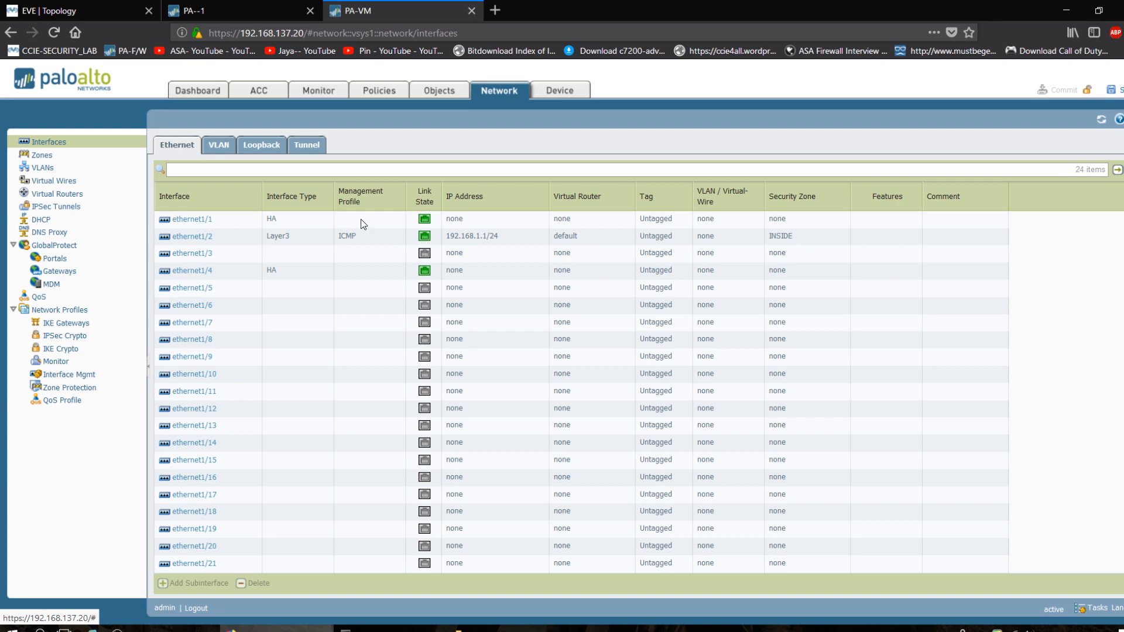
{"action": "left_click", "coordinate": [71, 7]}
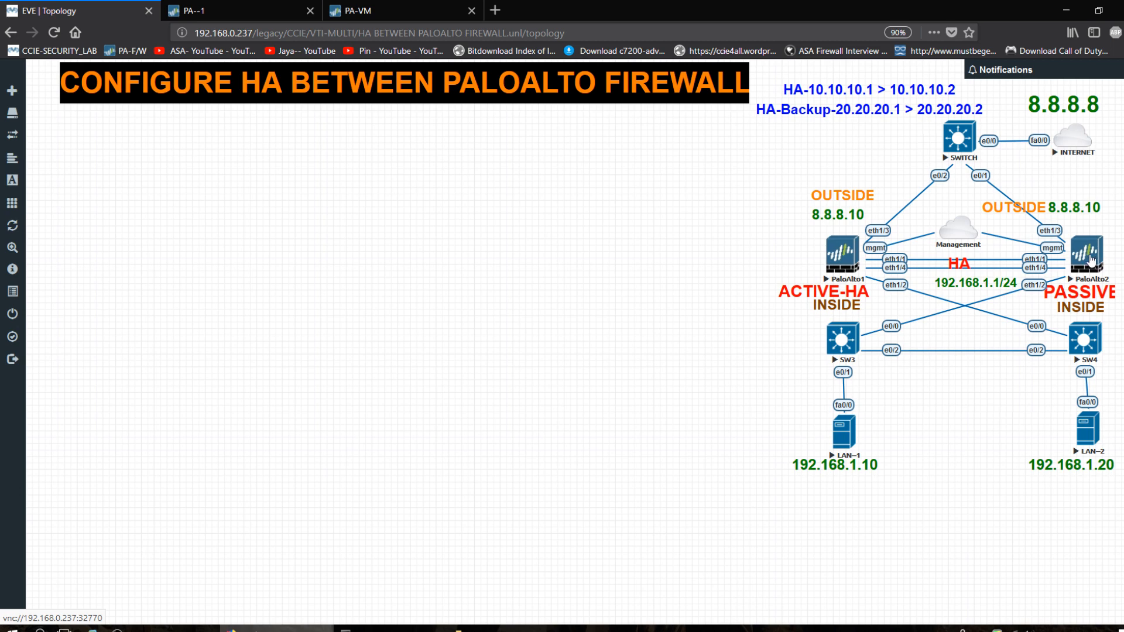
{"action": "left_click", "coordinate": [255, 9]}
{"action": "left_click", "coordinate": [364, 7]}
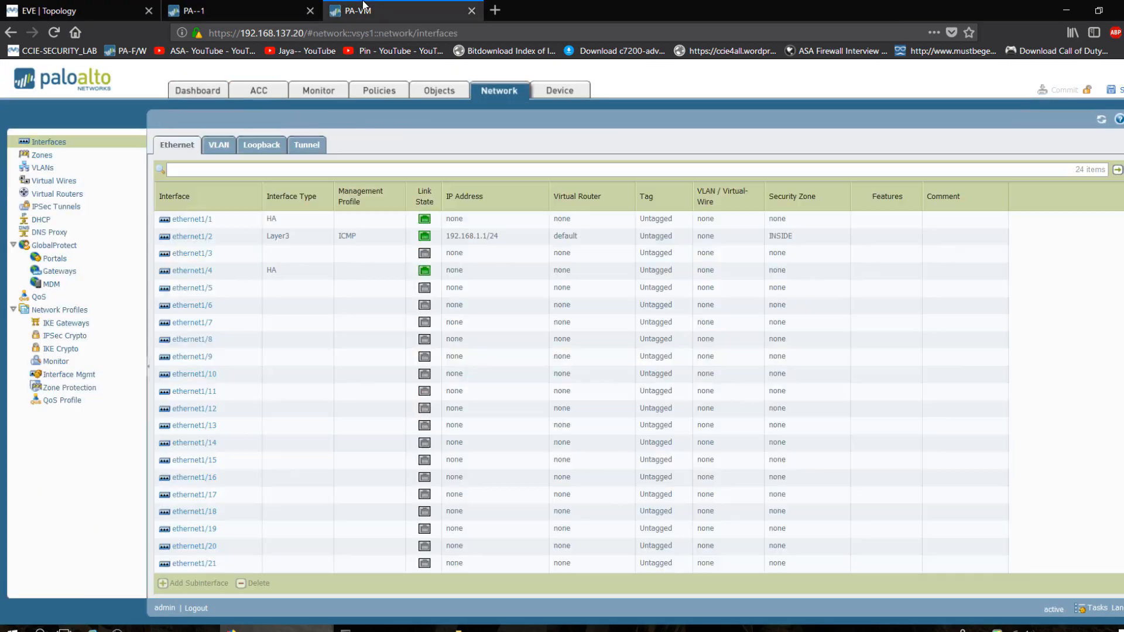
{"action": "left_click", "coordinate": [277, 7]}
{"action": "left_click", "coordinate": [363, 9]}
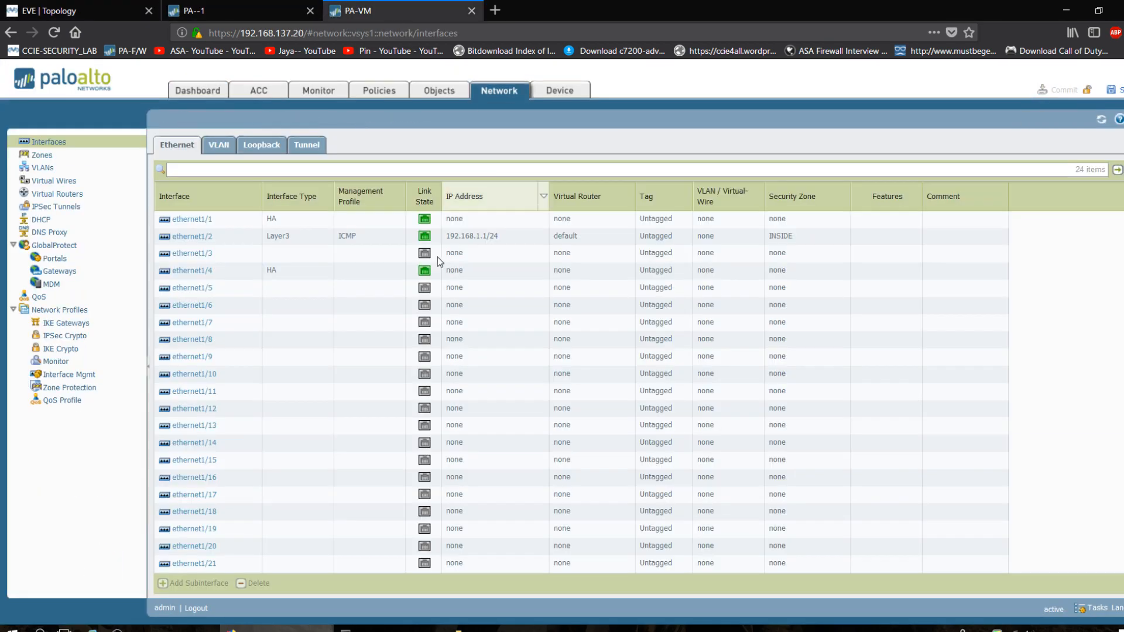
- Return to the LAN--1 console and rerun the ping to 192.168.1.1
{"action": "left_click", "coordinate": [390, 630]}
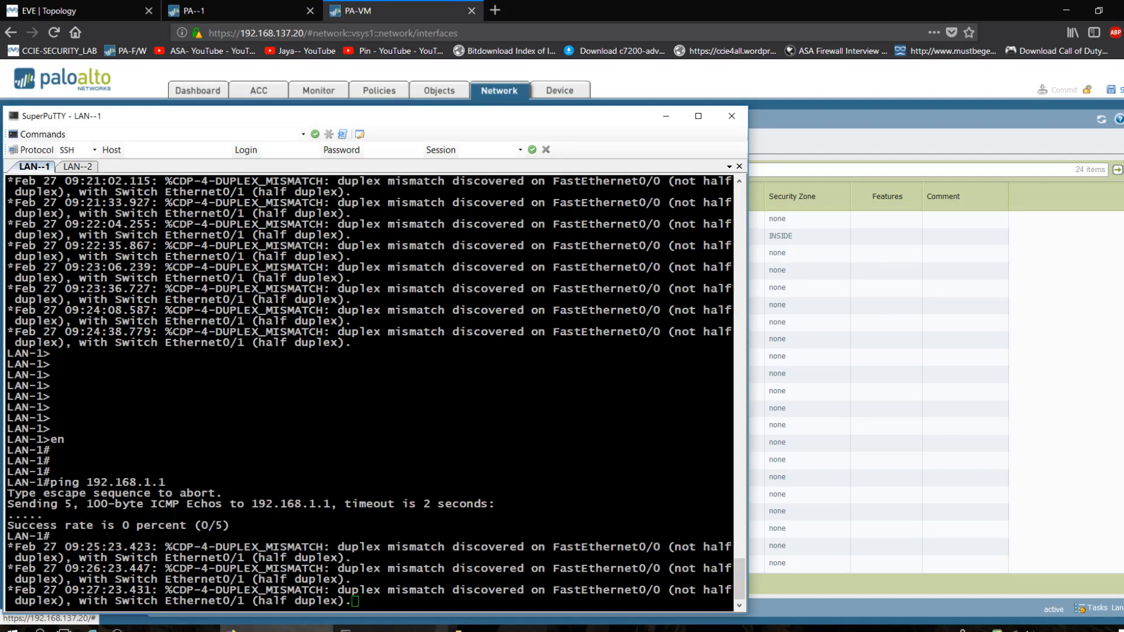
{"action": "left_click", "coordinate": [386, 629]}
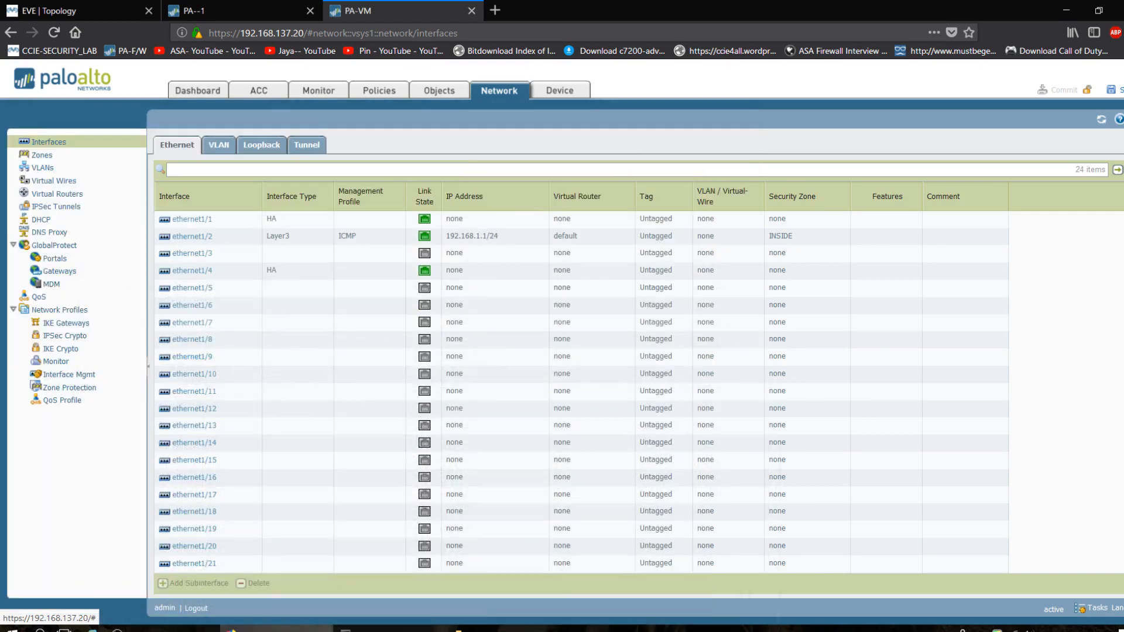
{"action": "left_click", "coordinate": [386, 630]}
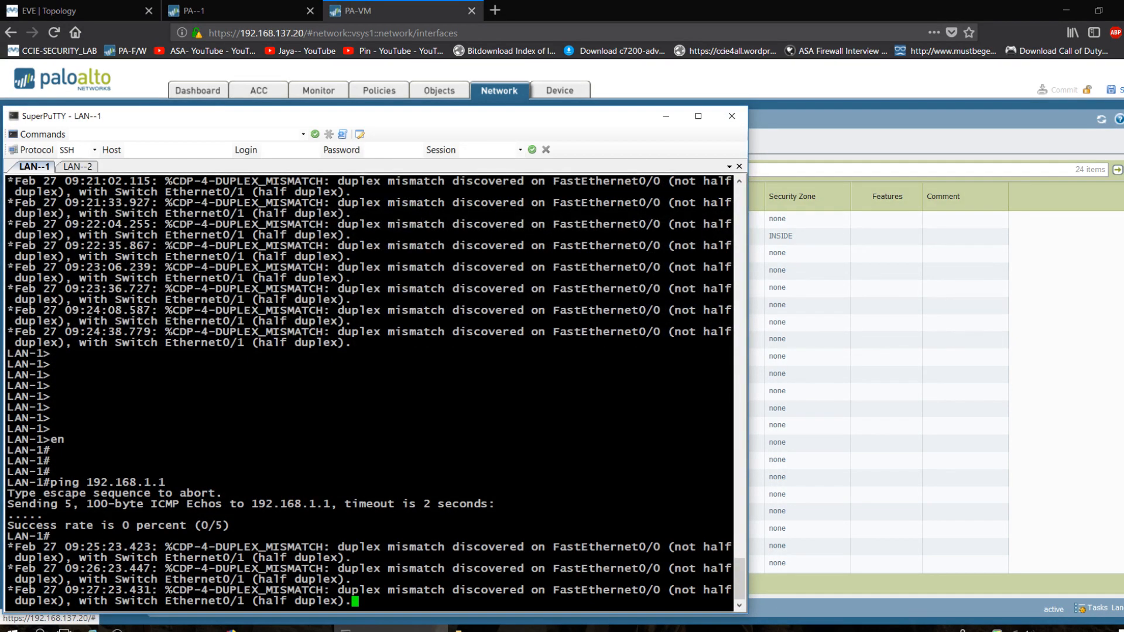
{"action": "key", "text": "Return"}
{"action": "key", "text": "Return"}
{"action": "key", "text": "Return"}
{"action": "key", "text": "Return"}
{"action": "key", "text": "Return"}
{"action": "key", "text": "Up"}
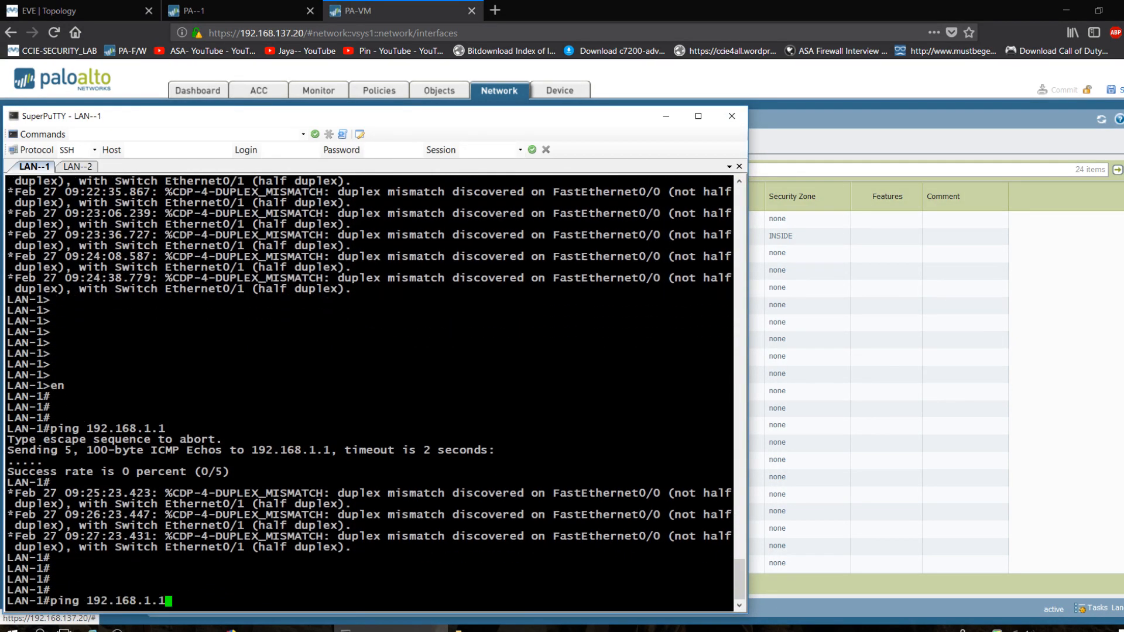
{"action": "key", "text": "Return"}
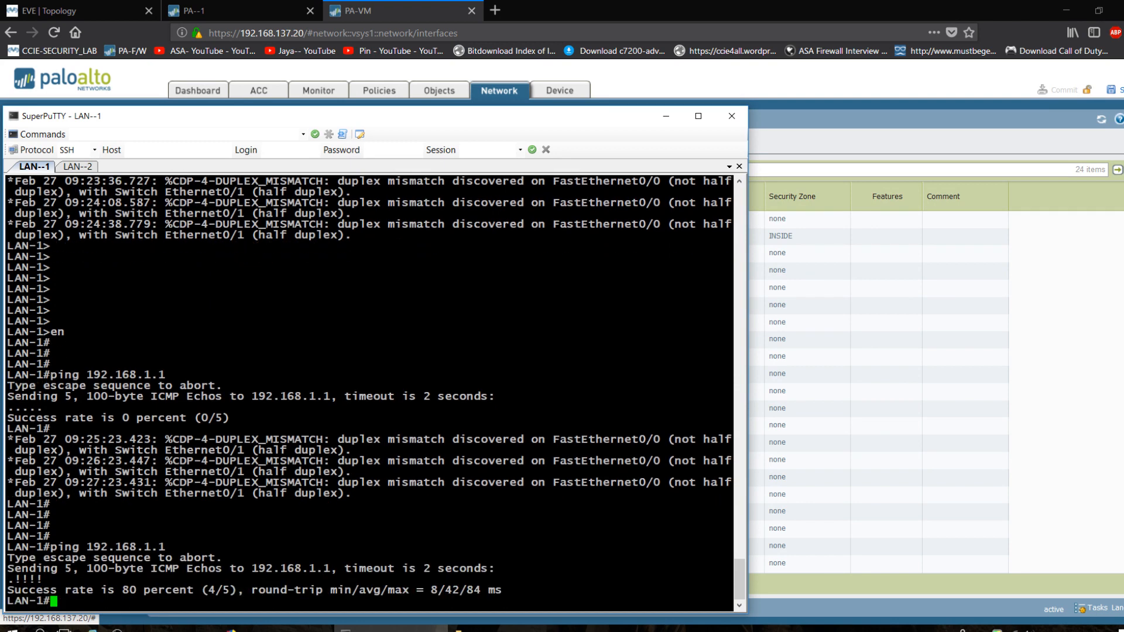
- Repeat the ping to 192.168.1.1 from LAN-1 two more times
{"action": "key", "text": "Up"}
{"action": "key", "text": "Return"}
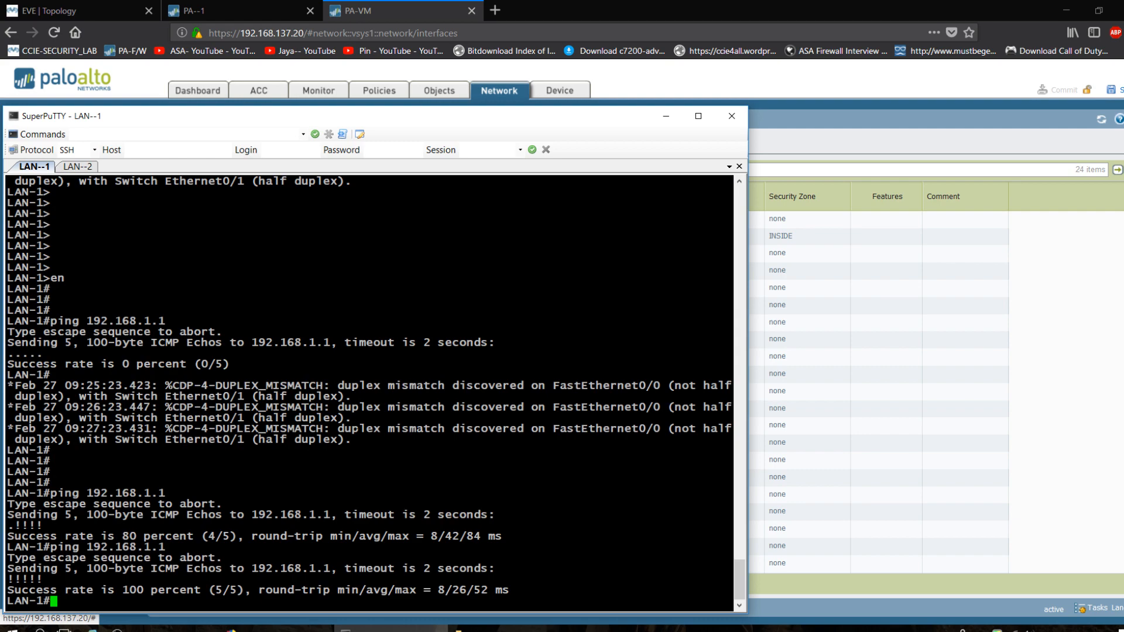
{"action": "key", "text": "Up"}
{"action": "key", "text": "Return"}
{"action": "key", "text": "Return"}
{"action": "key", "text": "Return"}
{"action": "key", "text": "Return"}
{"action": "key", "text": "Return"}
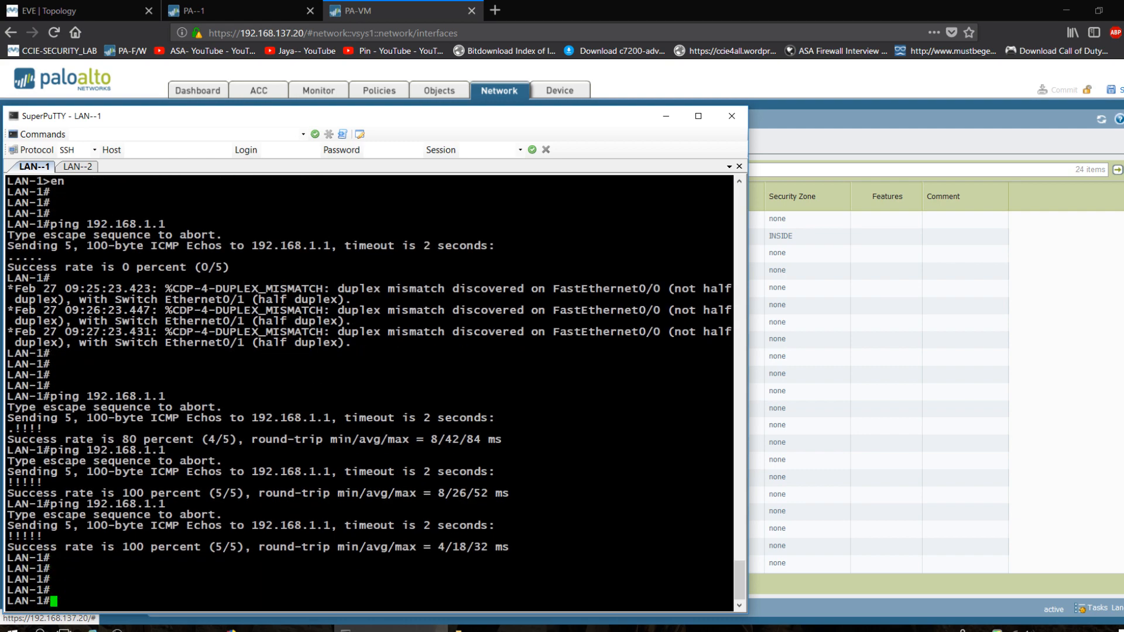
- Return to the firewall pages and compare PA-VM's interfaces with PA--1's High Availability status
{"action": "left_click", "coordinate": [374, 629]}
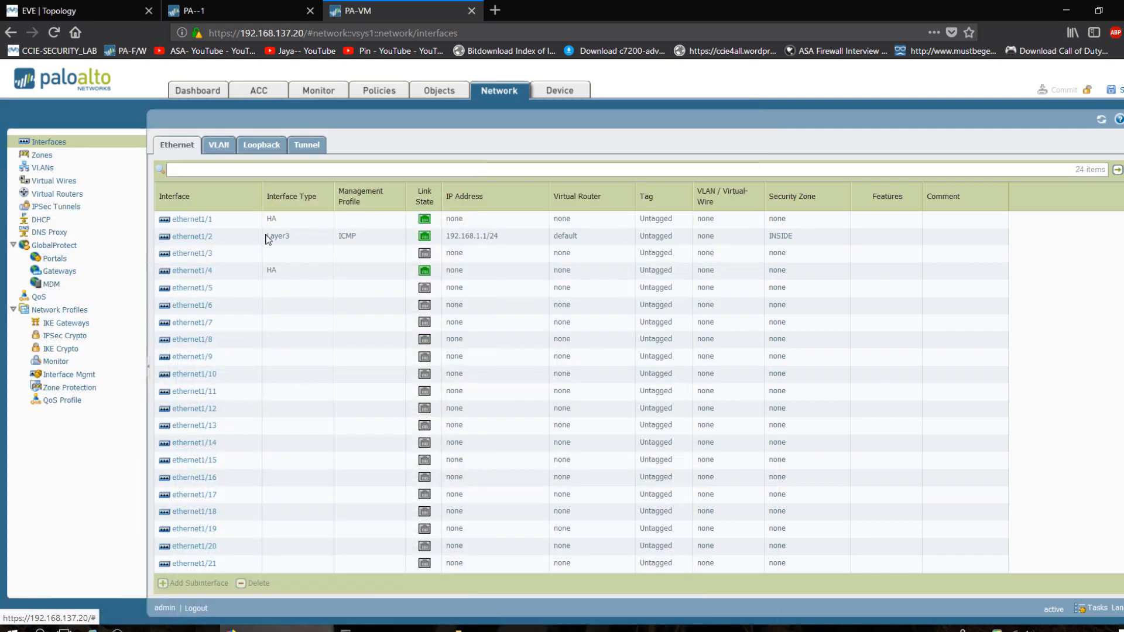
{"action": "left_click", "coordinate": [238, 9]}
{"action": "left_click", "coordinate": [372, 7]}
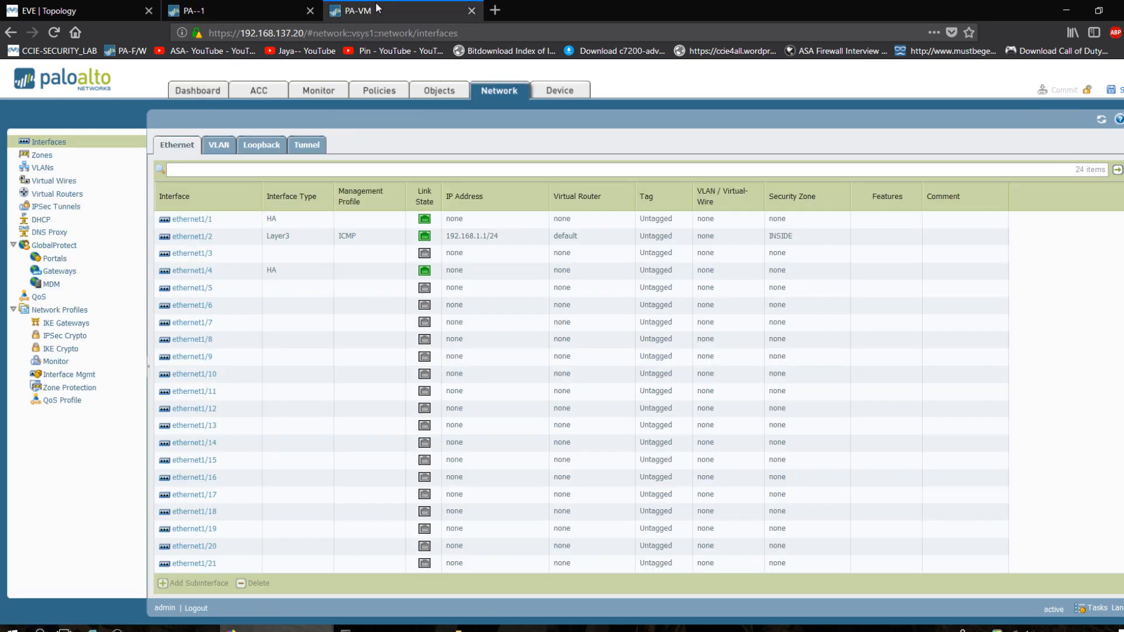
{"action": "left_click", "coordinate": [307, 9]}
{"action": "left_click", "coordinate": [292, 247]}
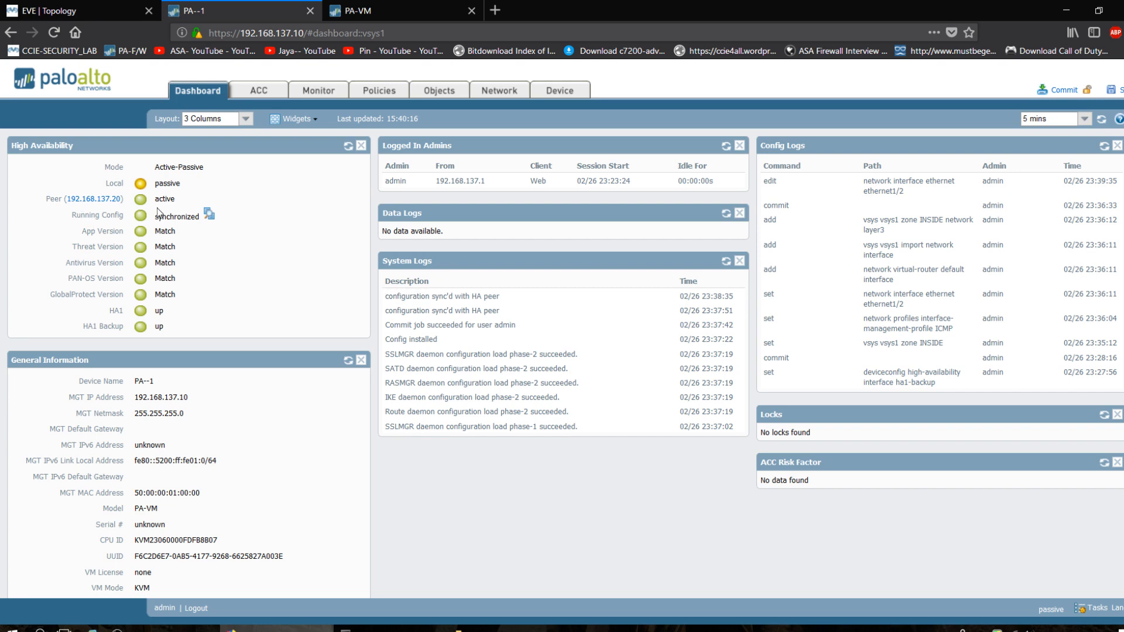
- Check PA--1's local HA state and inspect the ethernet1/3 interface settings on PA-VM without changing them
{"action": "left_click_drag", "start_coordinate": [175, 199], "coordinate": [109, 180]}
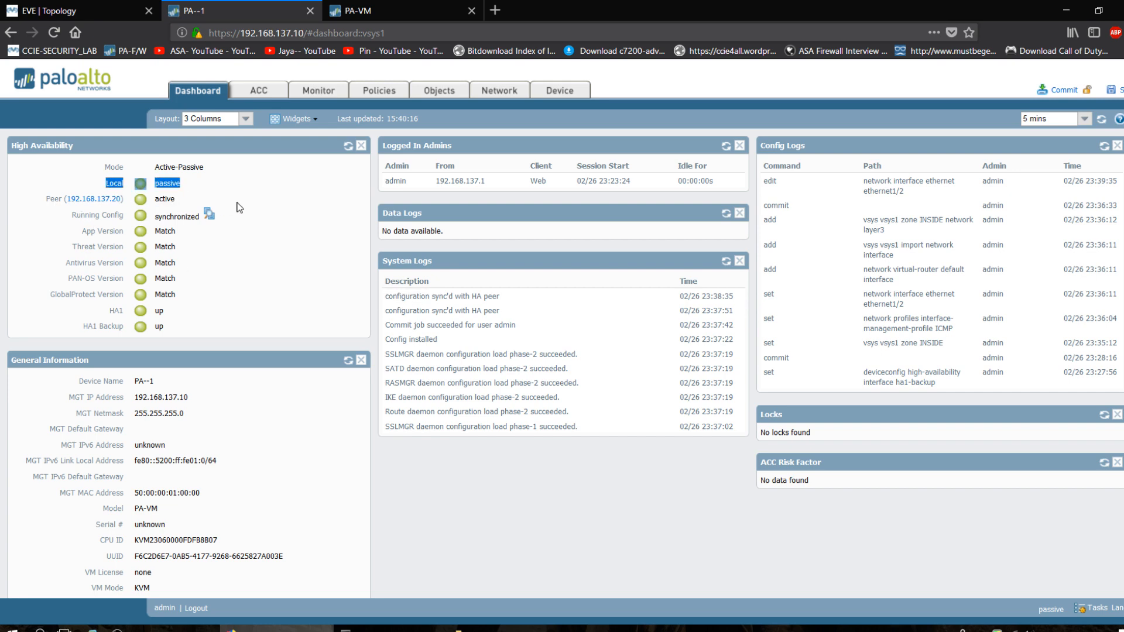
{"action": "left_click", "coordinate": [393, 3]}
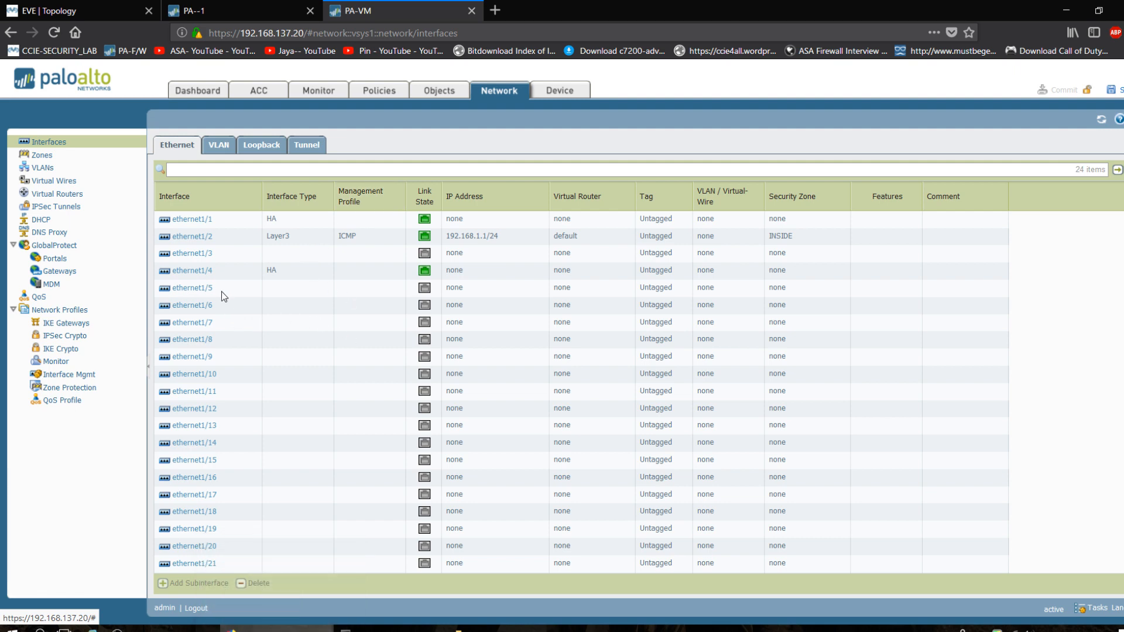
{"action": "left_click", "coordinate": [200, 254]}
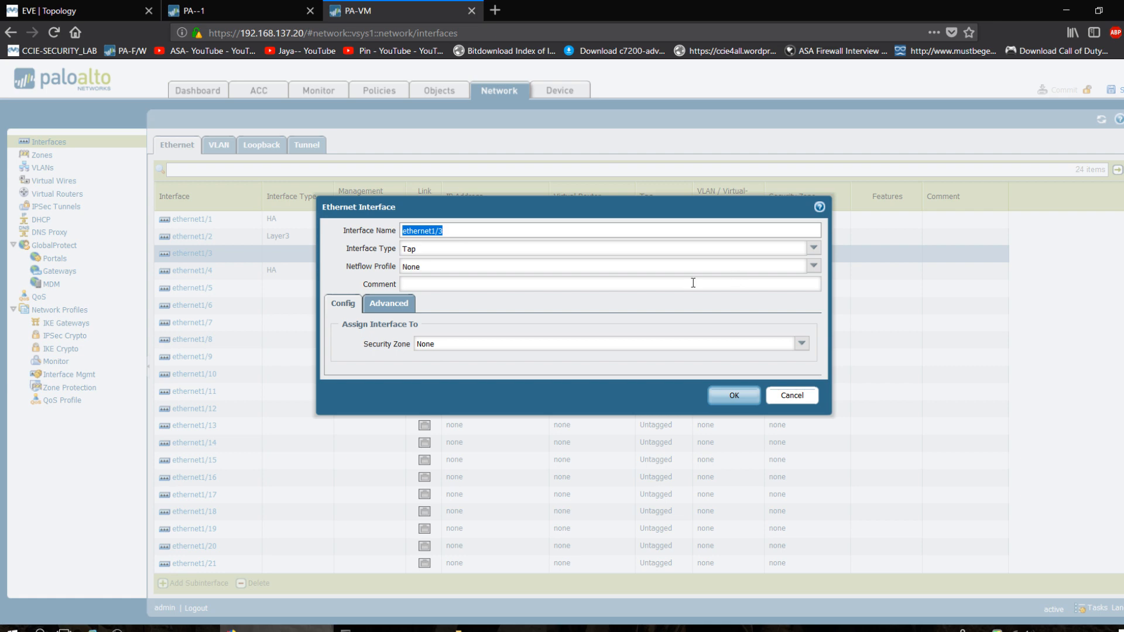
{"action": "left_click", "coordinate": [790, 396]}
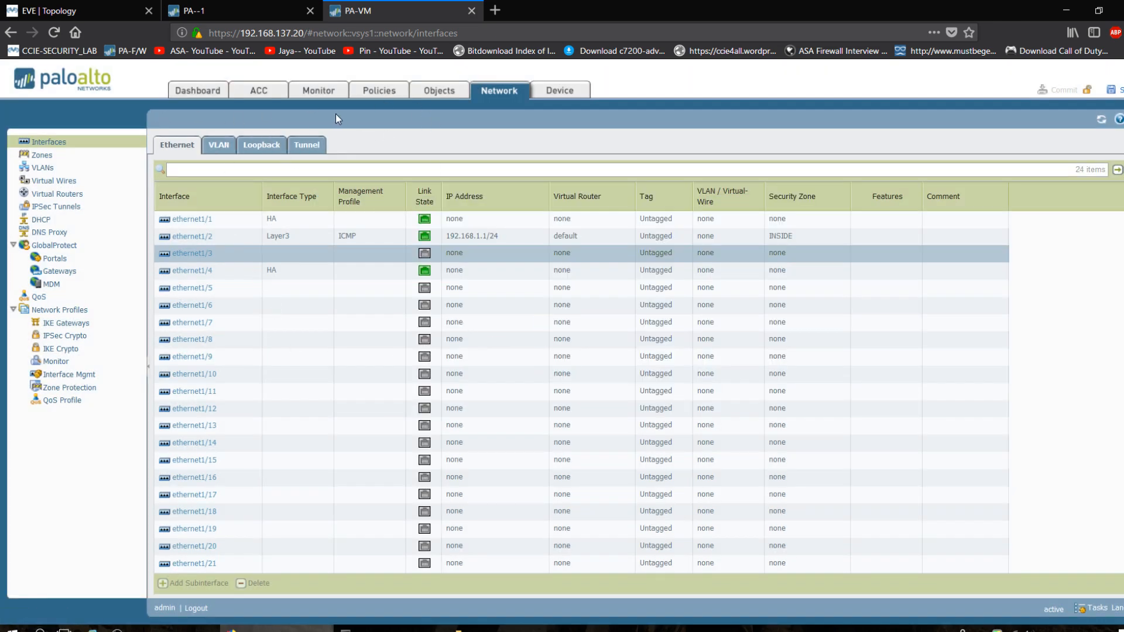
- Set the HA election device priority on PA-VM to 11 and commit the configuration
{"action": "left_click", "coordinate": [578, 95]}
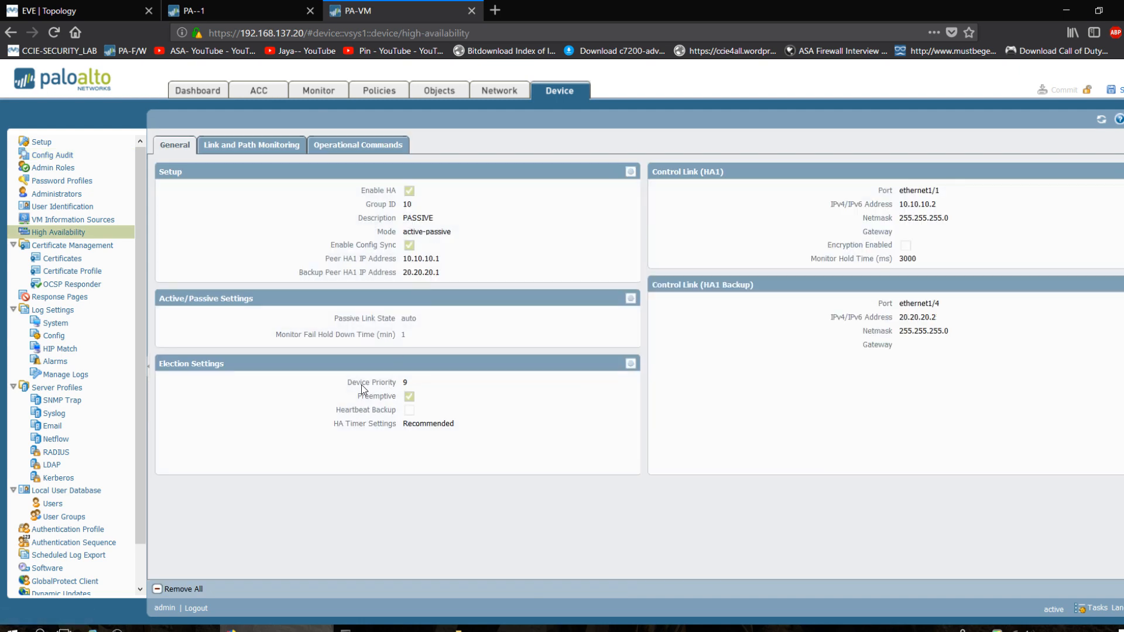
{"action": "left_click_drag", "start_coordinate": [361, 384], "coordinate": [426, 386]}
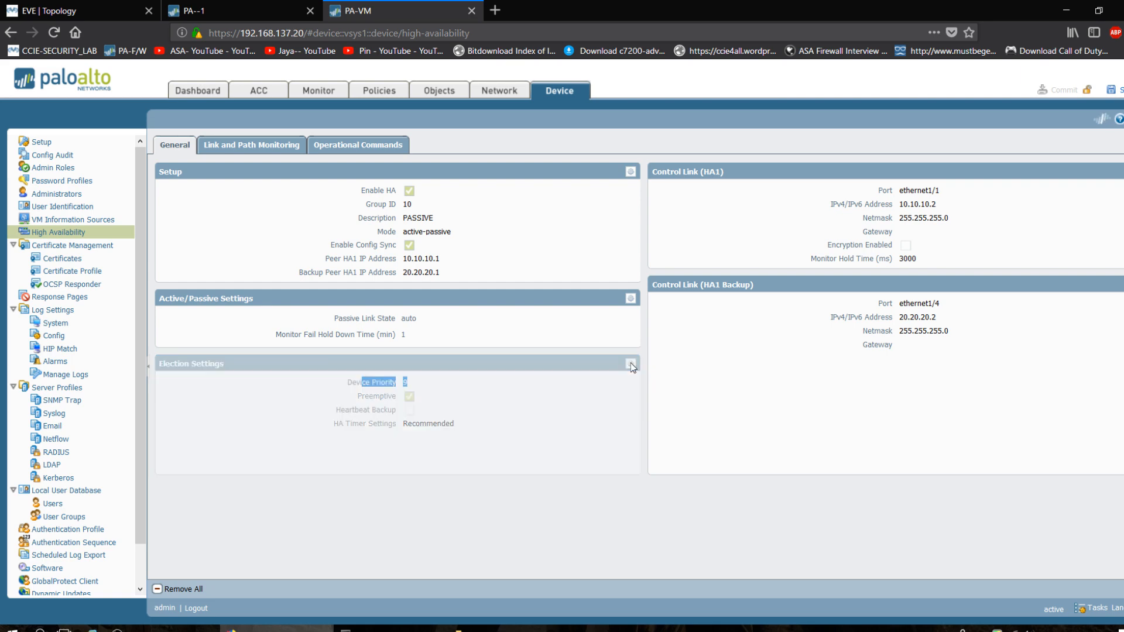
{"action": "left_click", "coordinate": [631, 364]}
{"action": "double_click", "coordinate": [592, 312]}
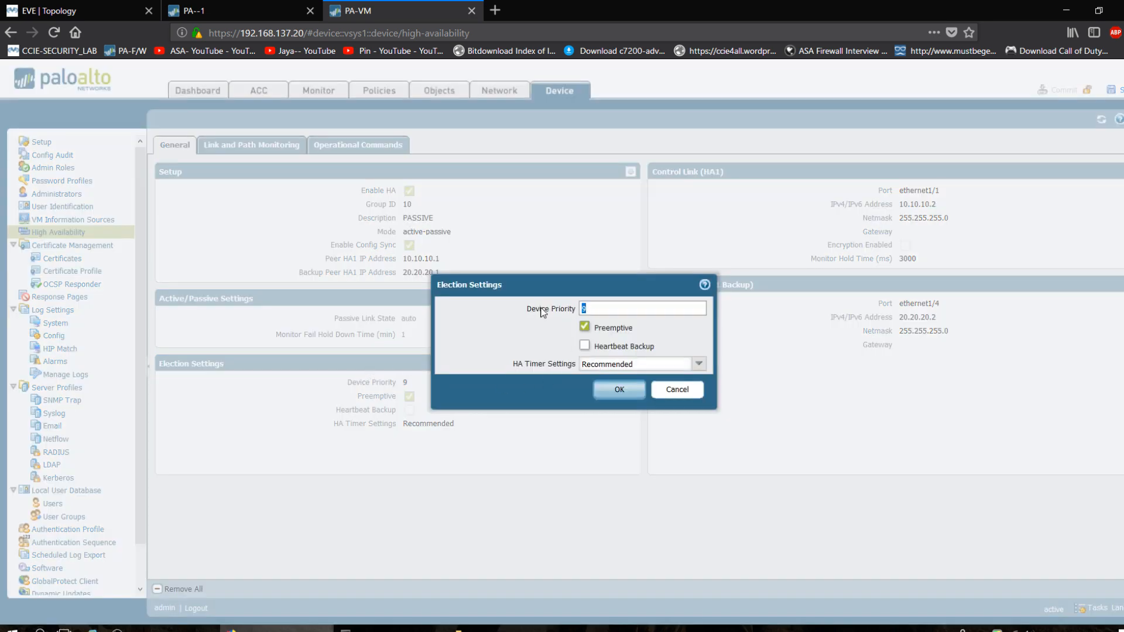
{"action": "type", "text": "11"}
{"action": "left_click", "coordinate": [623, 394]}
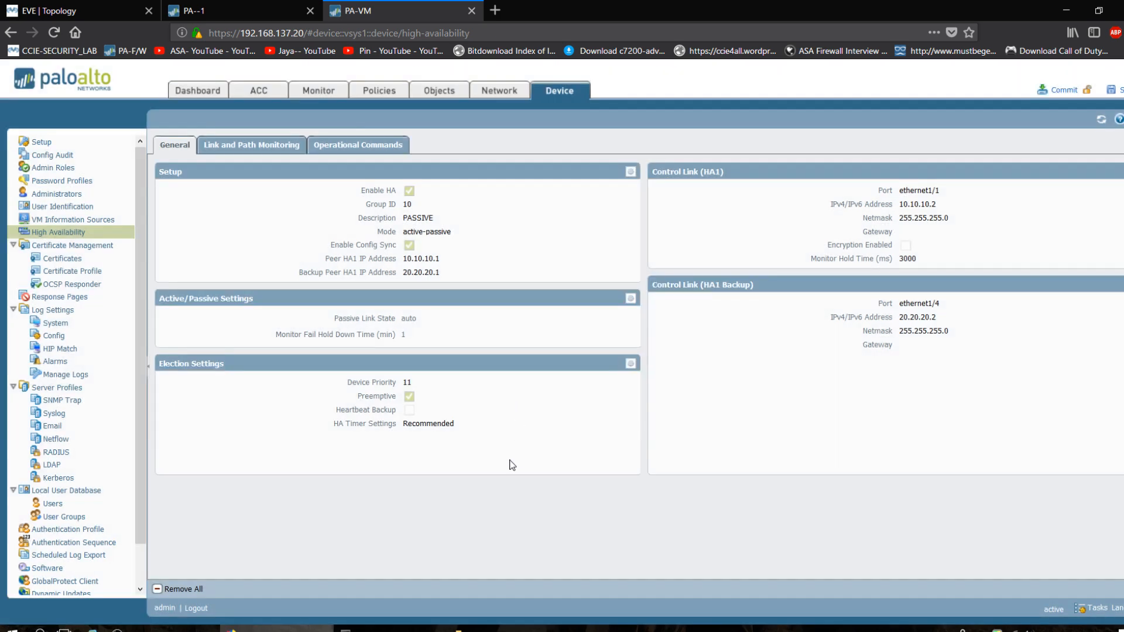
{"action": "left_click", "coordinate": [1077, 90]}
{"action": "left_click", "coordinate": [629, 382]}
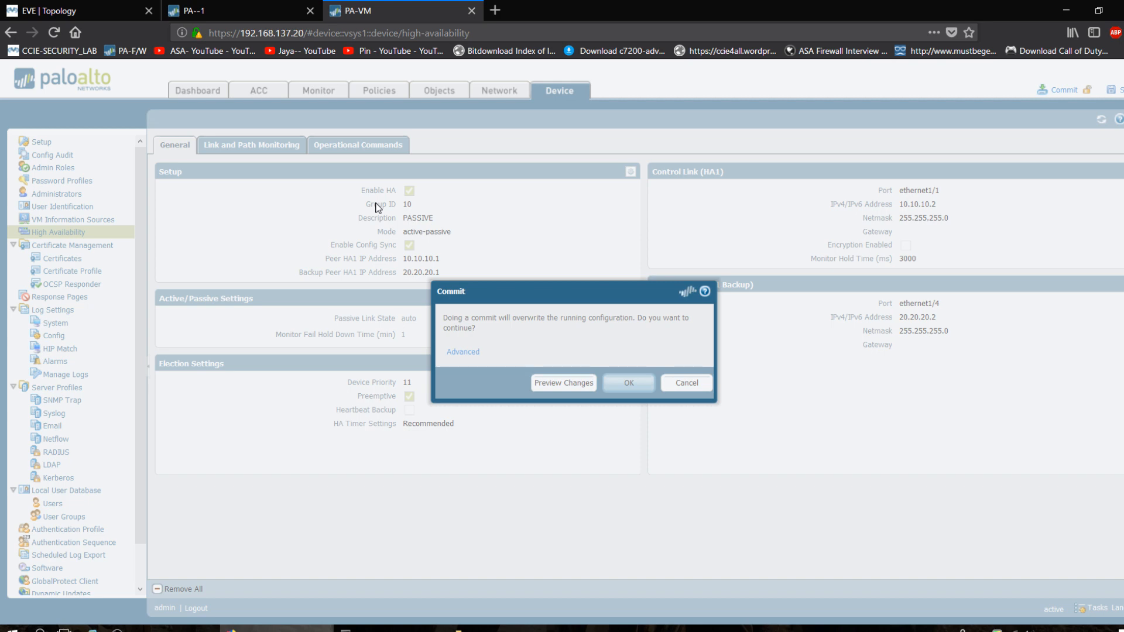
- Go back to the EVE topology and bring up the LAN-1 console at a fresh prompt
{"action": "left_click", "coordinate": [86, 9]}
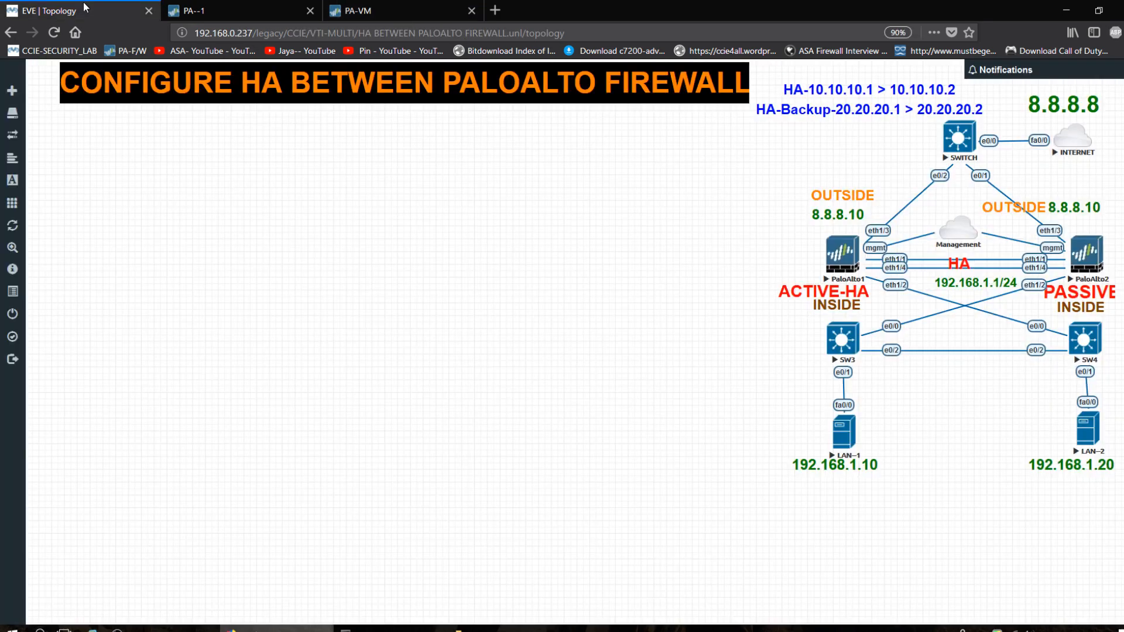
{"action": "left_click", "coordinate": [390, 628]}
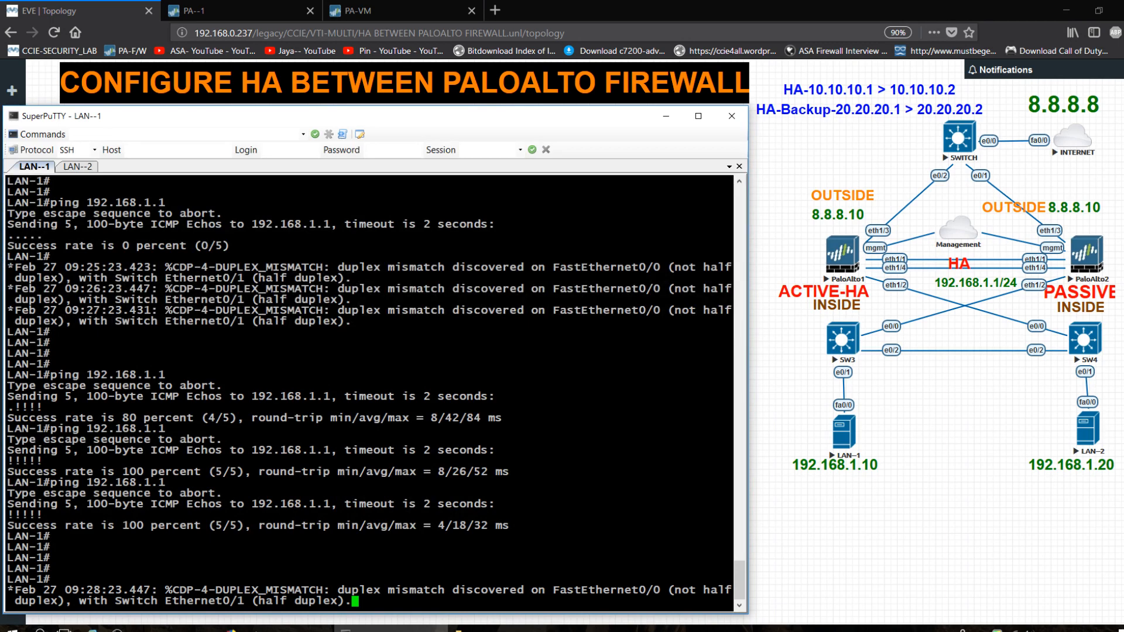
{"action": "key", "text": "Return"}
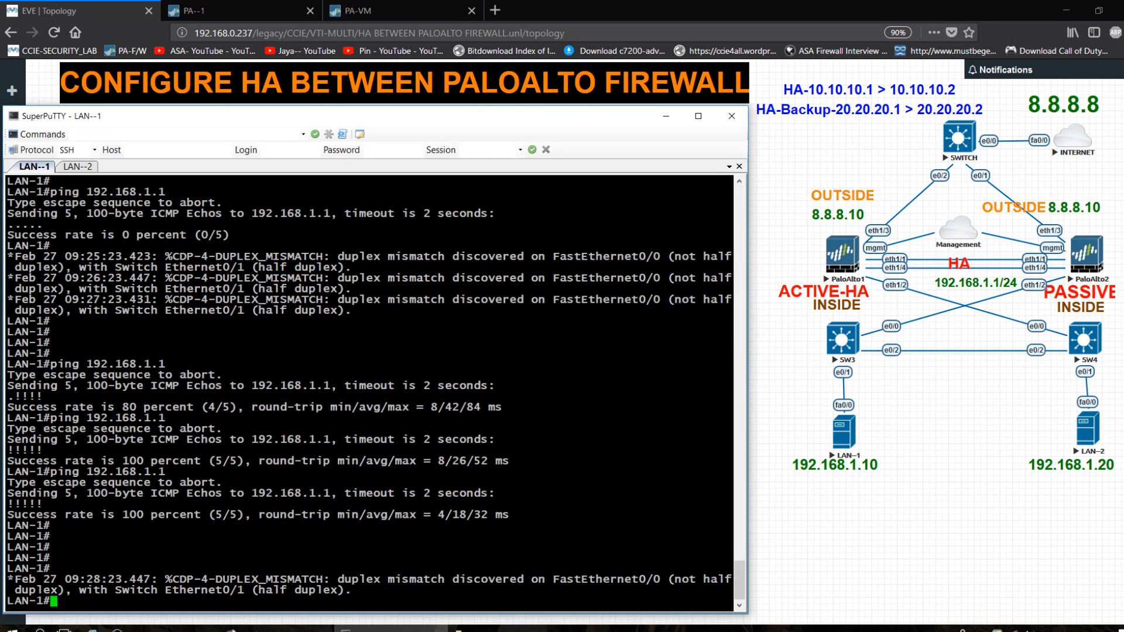
- Reload PA--1's dashboard to check its HA status, and look at the commit progress on PA-VM
{"action": "left_click", "coordinate": [245, 10]}
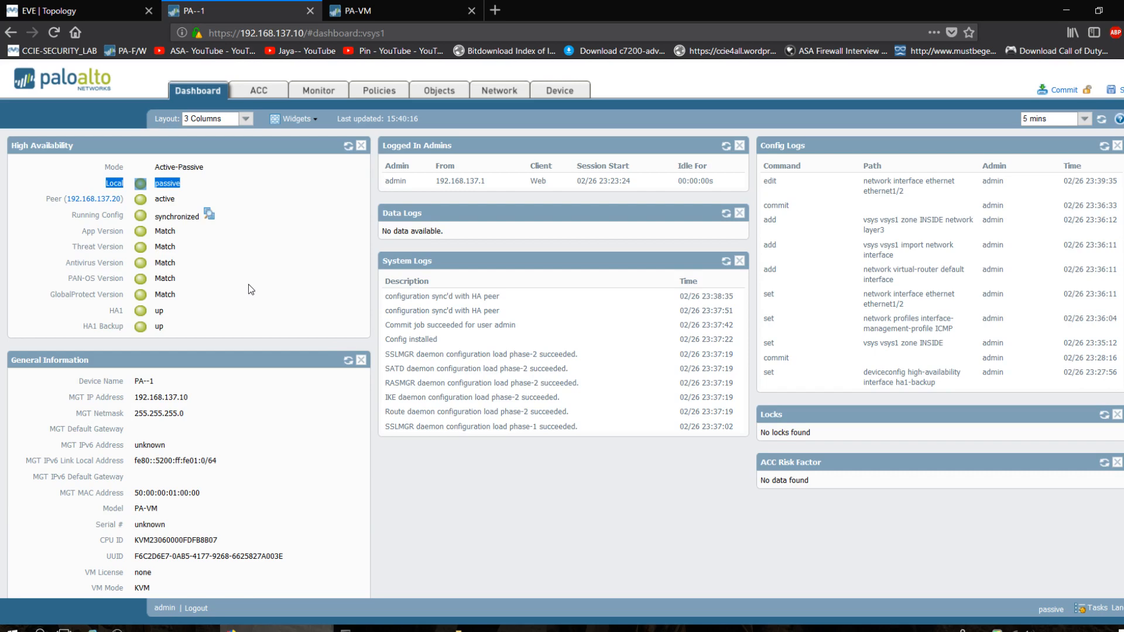
{"action": "left_click", "coordinate": [291, 227]}
{"action": "left_click", "coordinate": [275, 96]}
{"action": "left_click", "coordinate": [206, 95]}
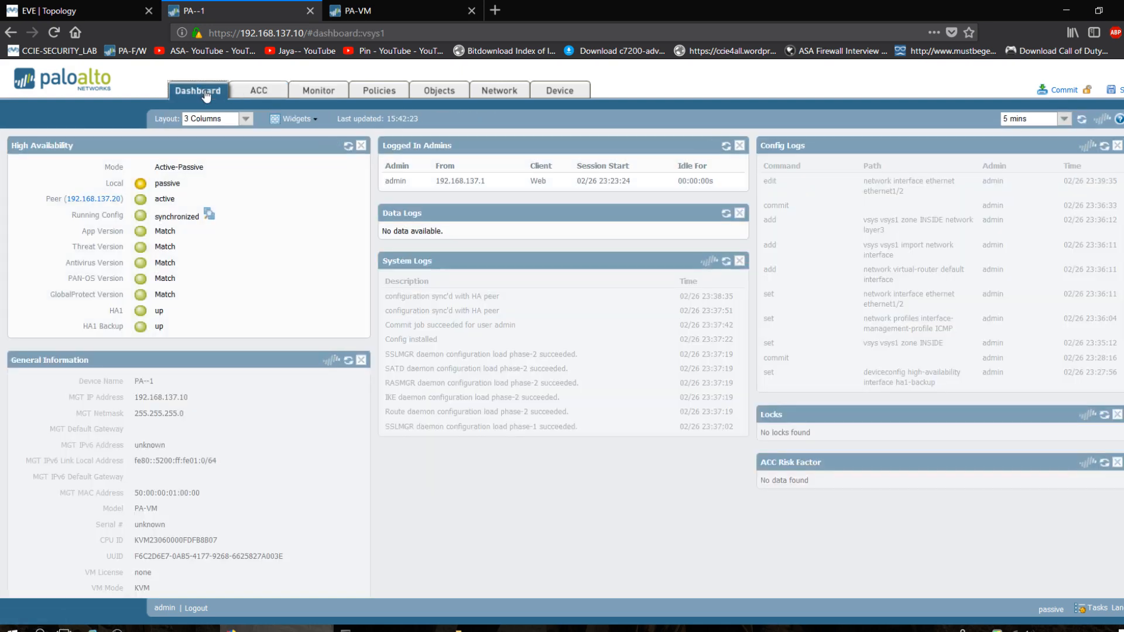
{"action": "left_click", "coordinate": [419, 11]}
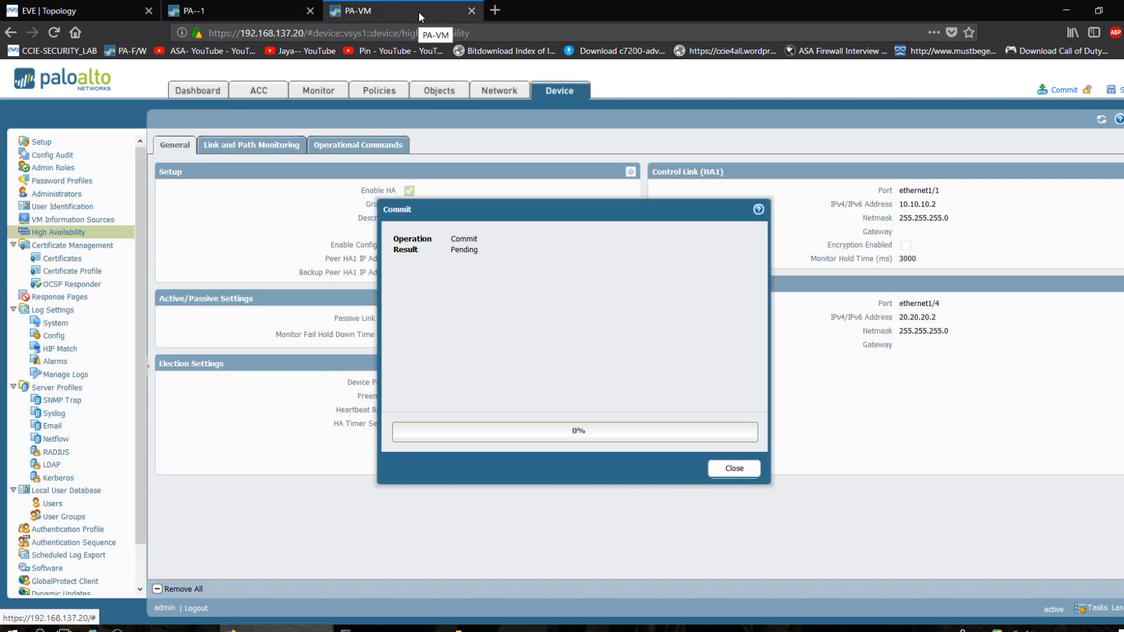
- Examine PA--1's local HA state and General Information, and monitor the running commit on PA-VM
{"action": "left_click", "coordinate": [287, 11]}
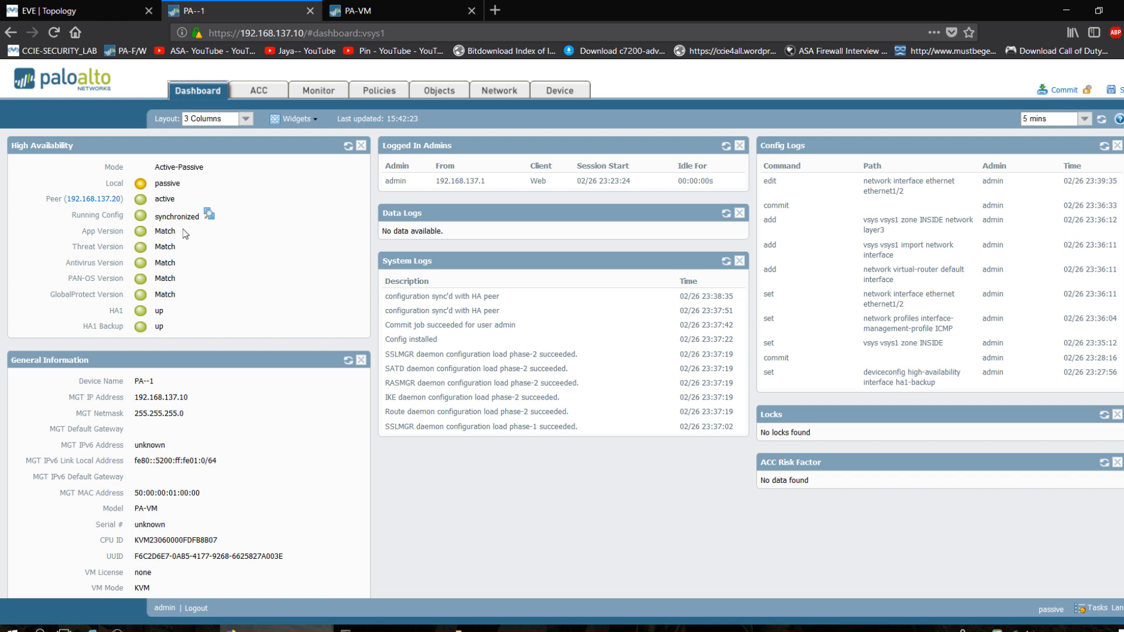
{"action": "left_click_drag", "start_coordinate": [116, 184], "coordinate": [182, 184]}
{"action": "left_click", "coordinate": [256, 197]}
{"action": "scroll", "coordinate": [210, 436], "scroll_direction": "down", "scroll_amount": 3}
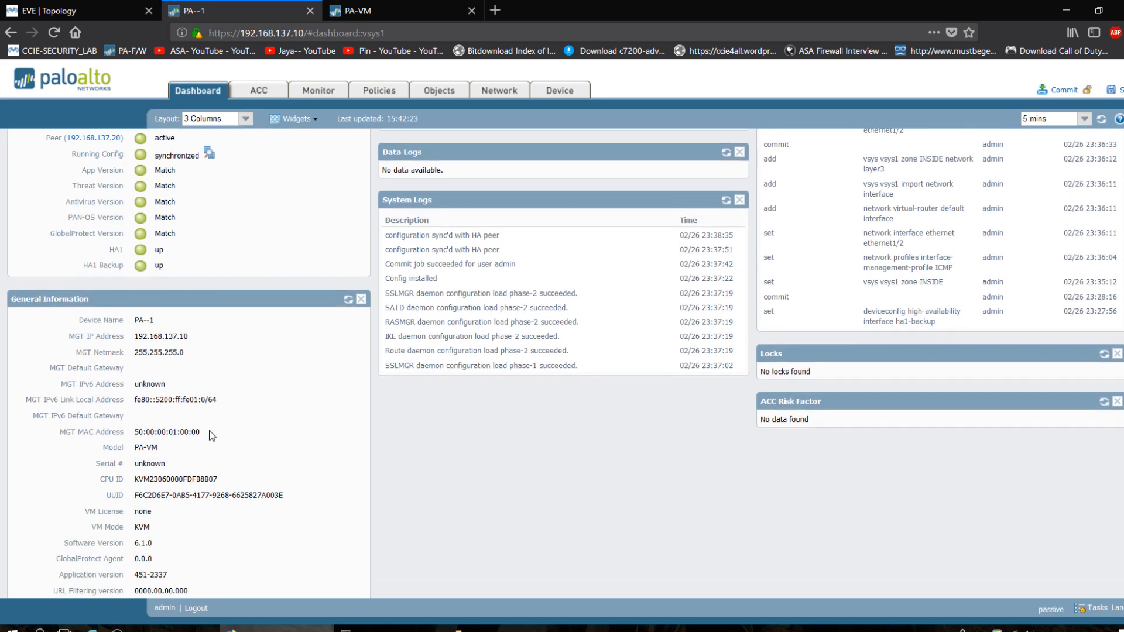
{"action": "scroll", "coordinate": [211, 436], "scroll_direction": "down", "scroll_amount": 1}
{"action": "scroll", "coordinate": [210, 431], "scroll_direction": "up", "scroll_amount": 4}
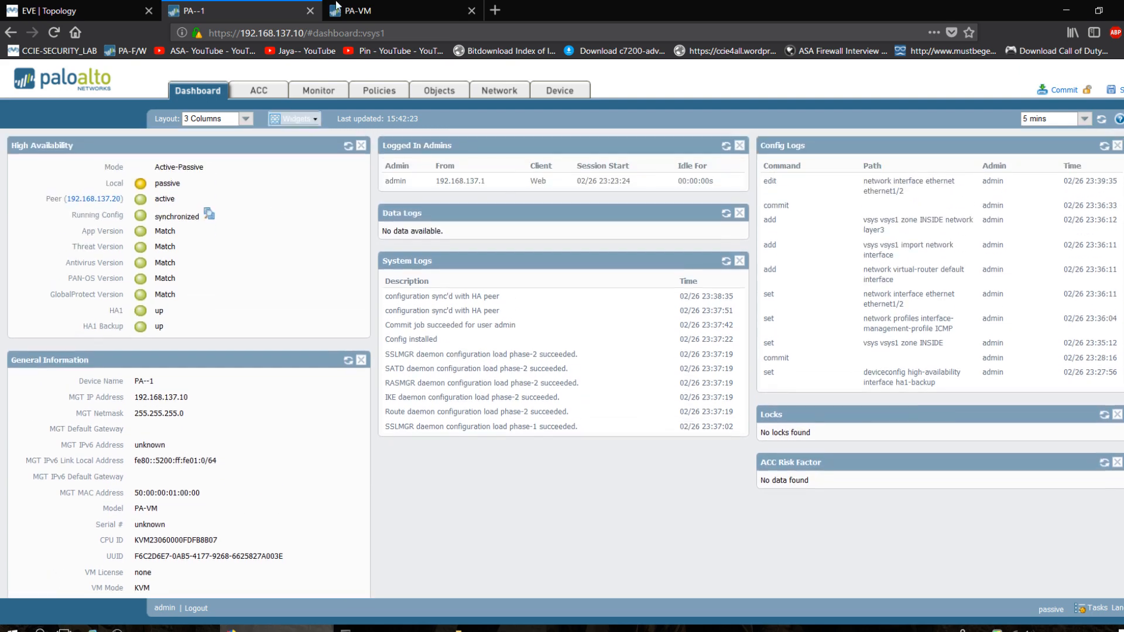
{"action": "left_click", "coordinate": [383, 7]}
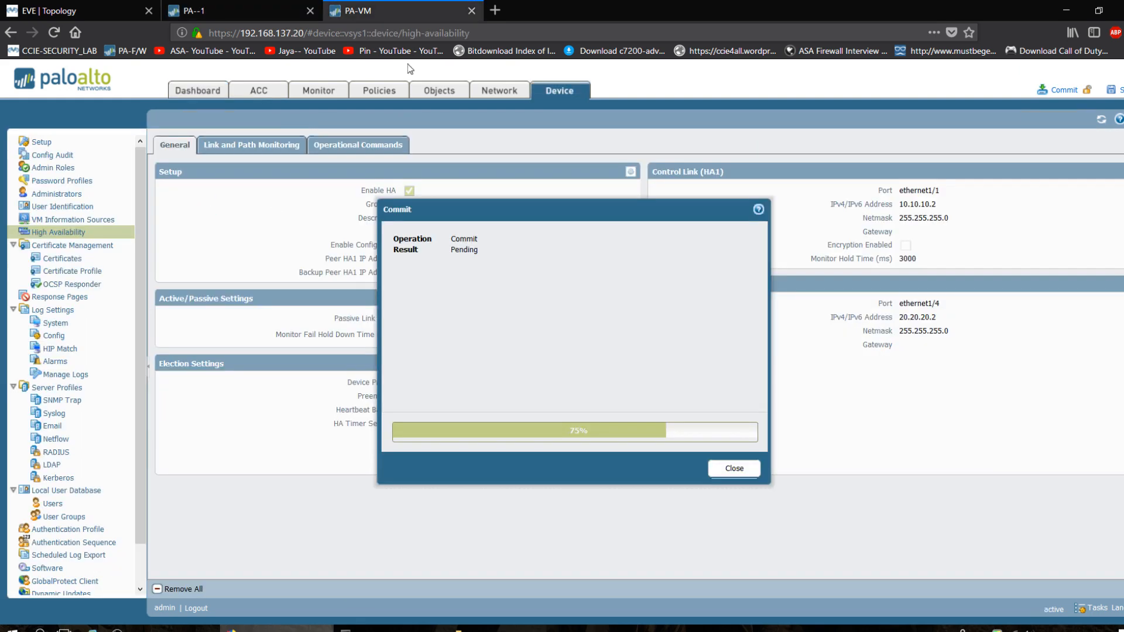
{"action": "left_click_drag", "start_coordinate": [450, 242], "coordinate": [497, 247]}
{"action": "left_click", "coordinate": [476, 312]}
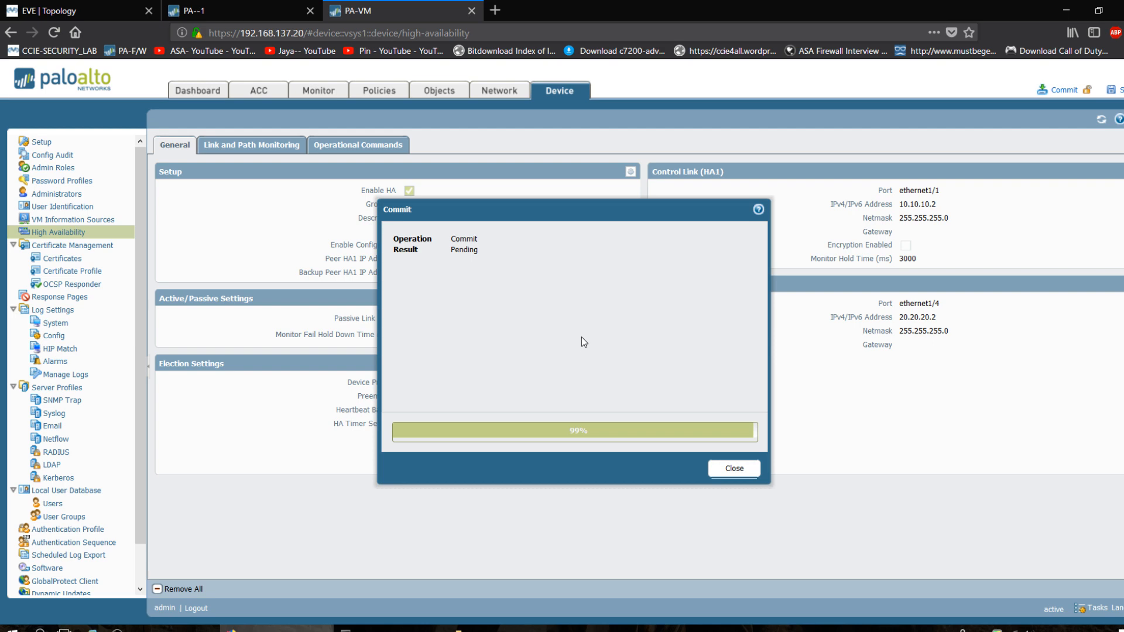
- Return to PA--1 and refresh its High Availability status to check the local state
{"action": "left_click", "coordinate": [269, 8]}
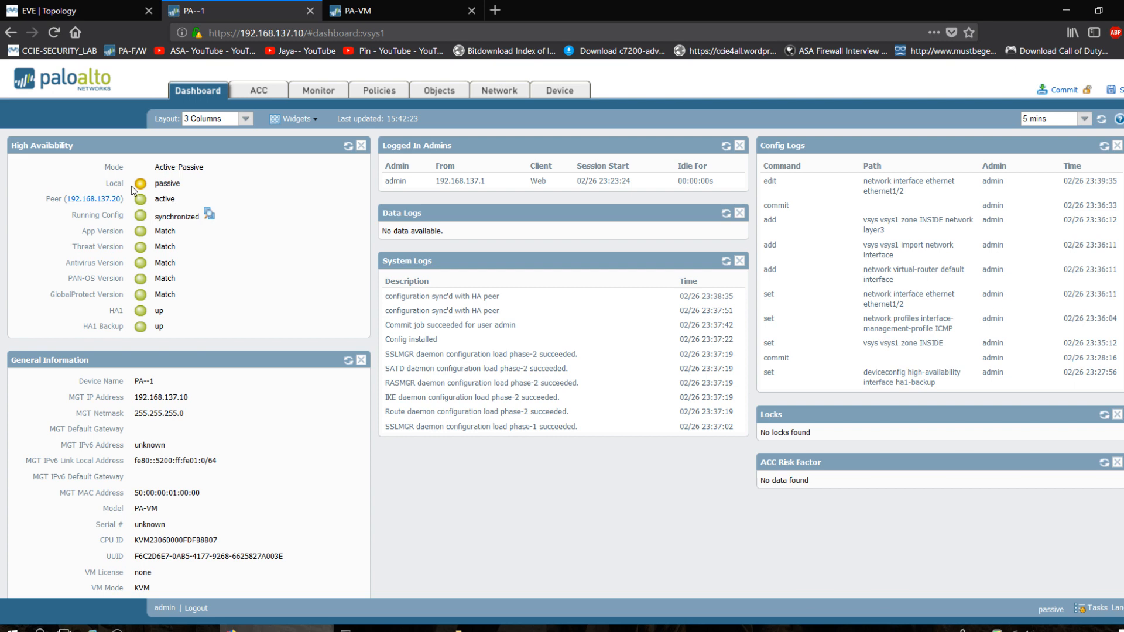
{"action": "left_click_drag", "start_coordinate": [131, 185], "coordinate": [176, 187]}
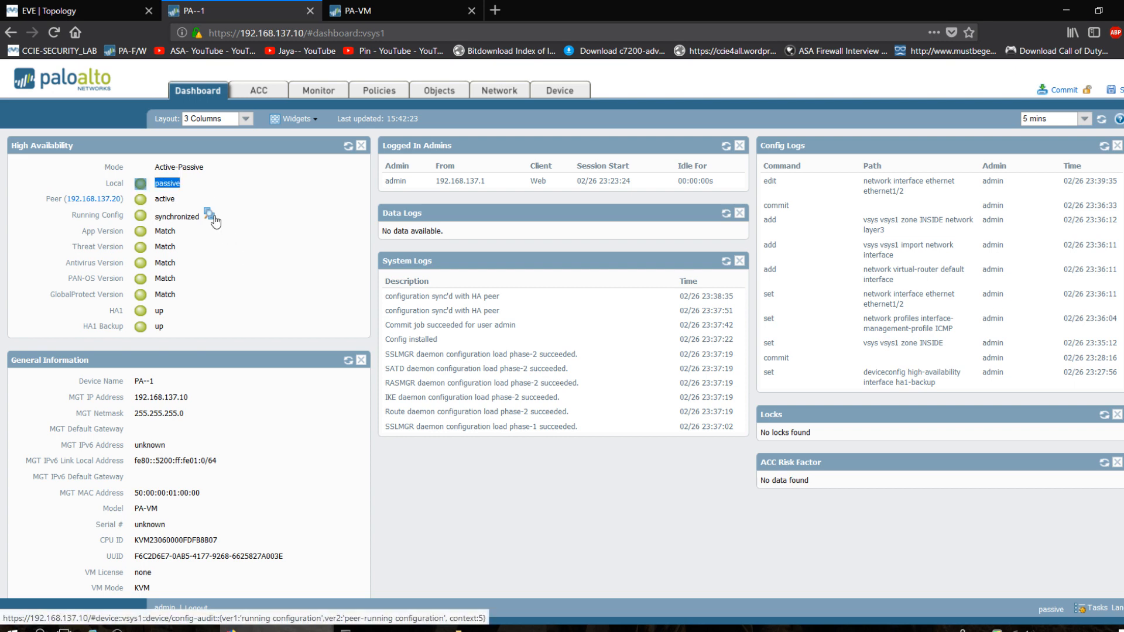
{"action": "left_click", "coordinate": [347, 146]}
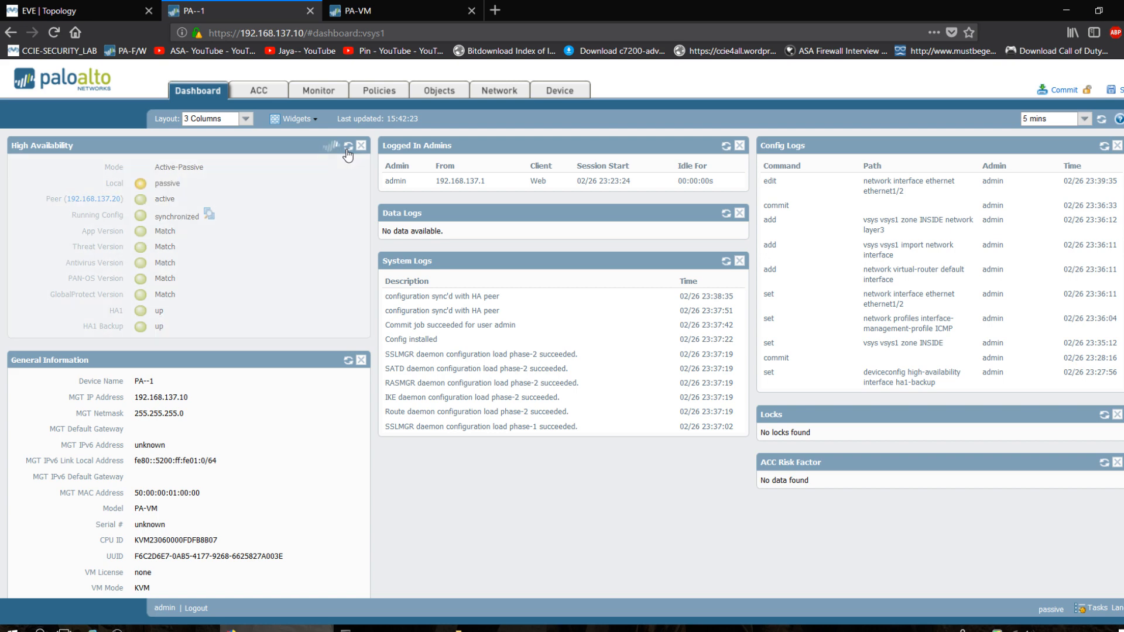
- Close the commit result on PA-VM and display its dashboard to check the HA roles
{"action": "left_click", "coordinate": [377, 7]}
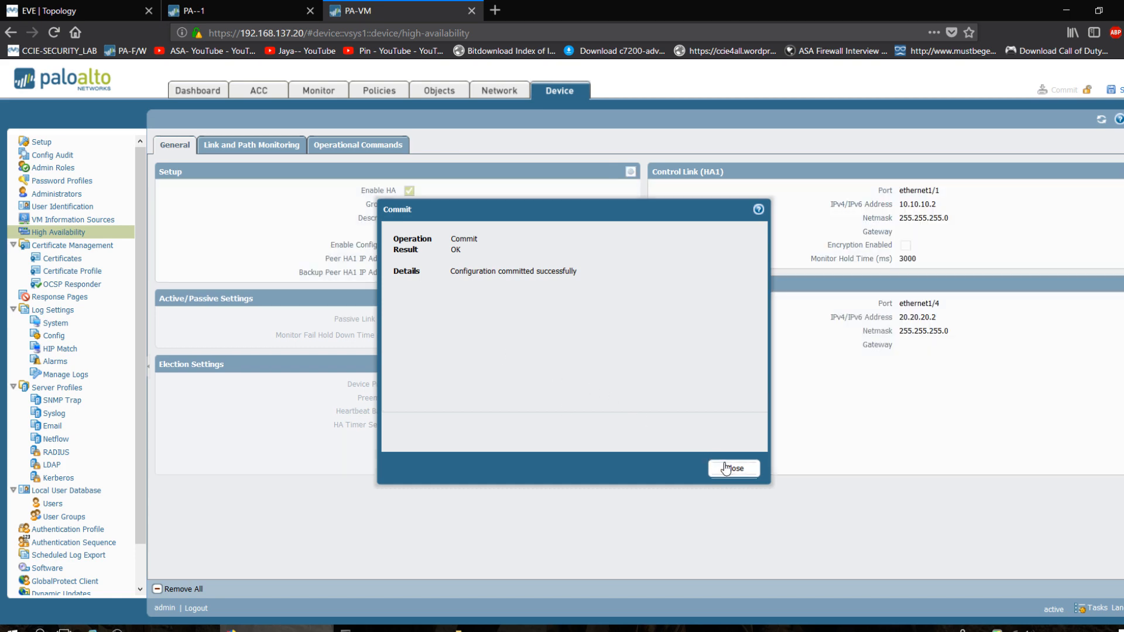
{"action": "left_click", "coordinate": [735, 470]}
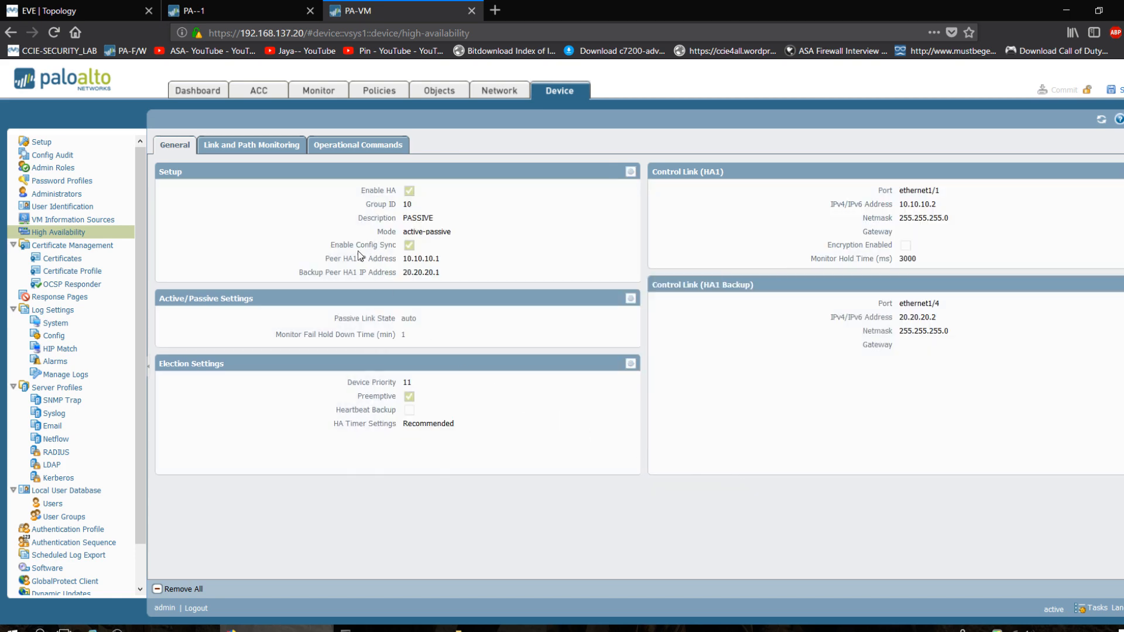
{"action": "left_click", "coordinate": [211, 94]}
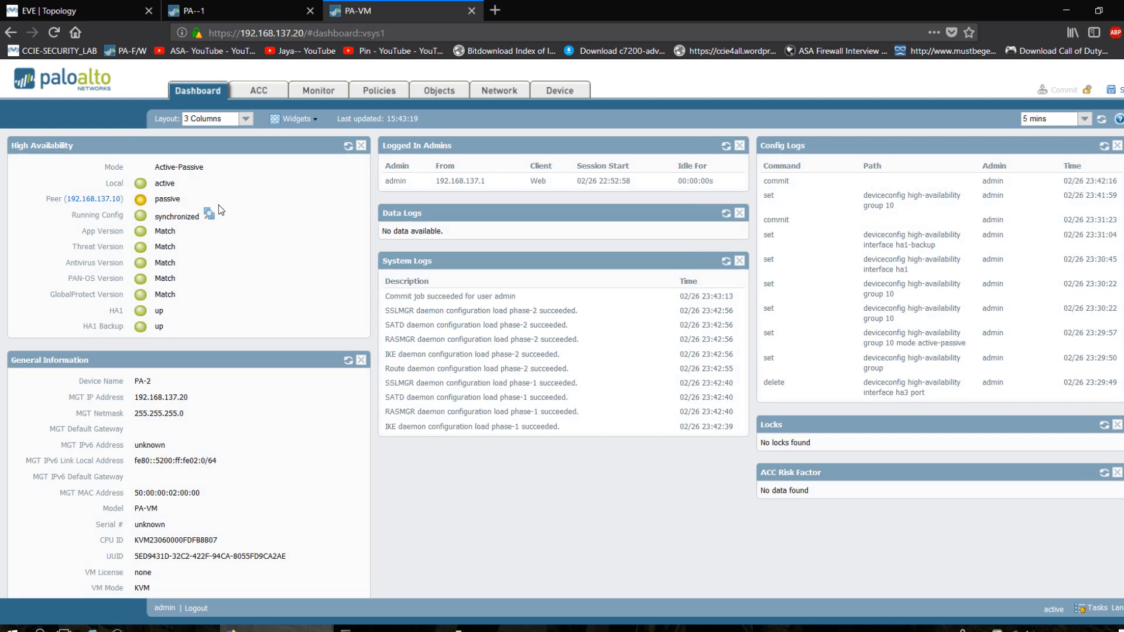
- Return to PA--1's dashboard and refresh the High Availability status repeatedly to check the local and peer roles
{"action": "left_click", "coordinate": [226, 13]}
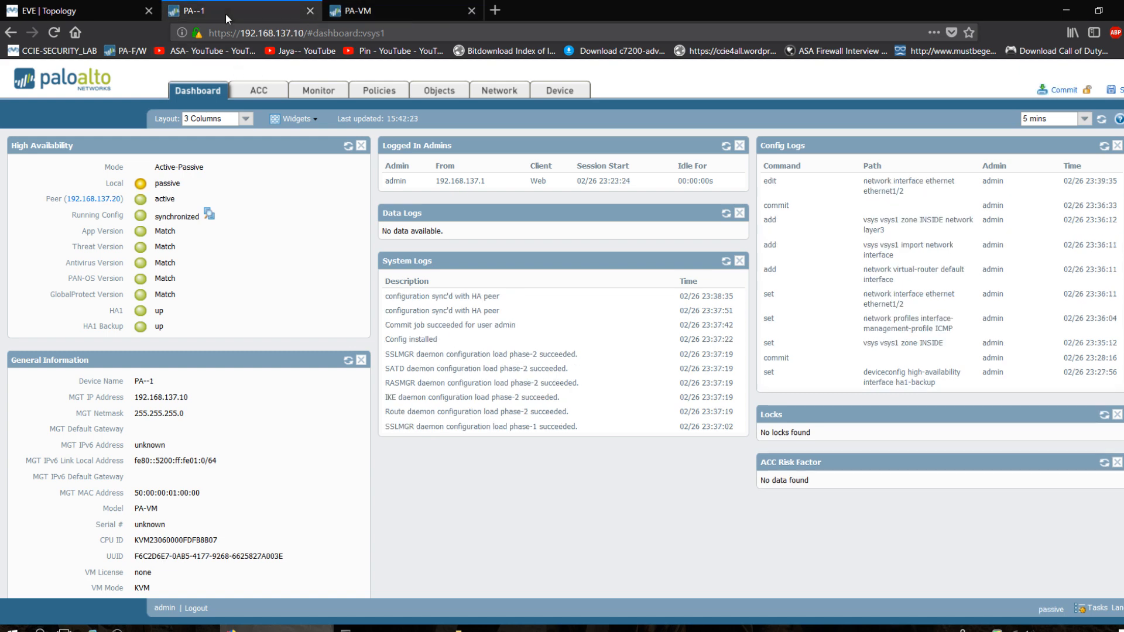
{"action": "left_click", "coordinate": [347, 146]}
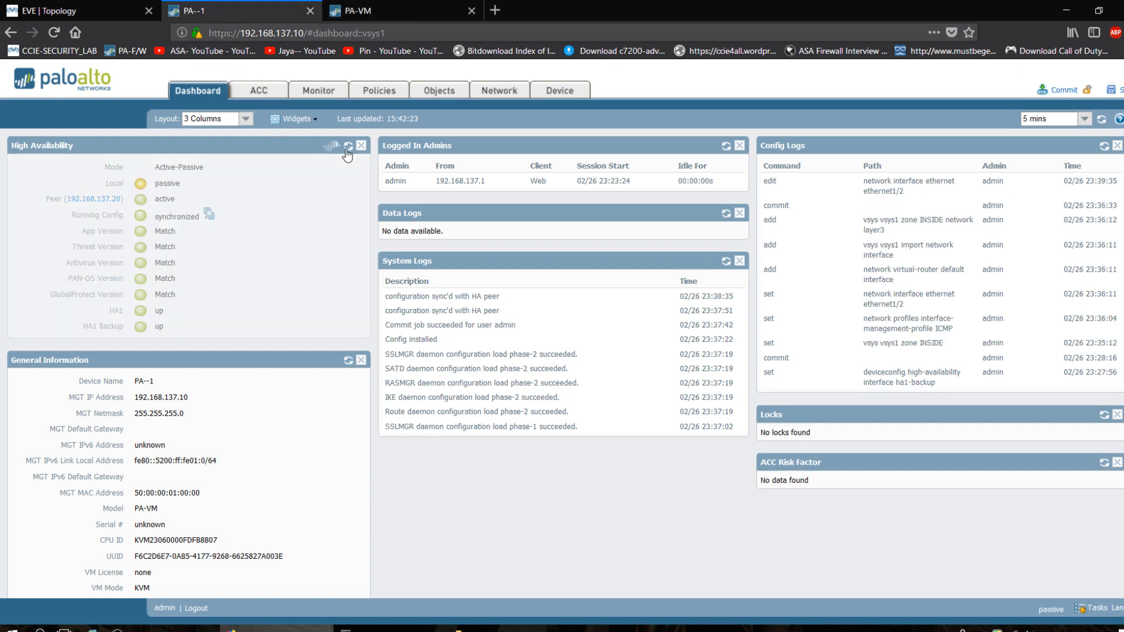
{"action": "left_click", "coordinate": [348, 146]}
{"action": "left_click", "coordinate": [348, 146]}
{"action": "left_click", "coordinate": [345, 150]}
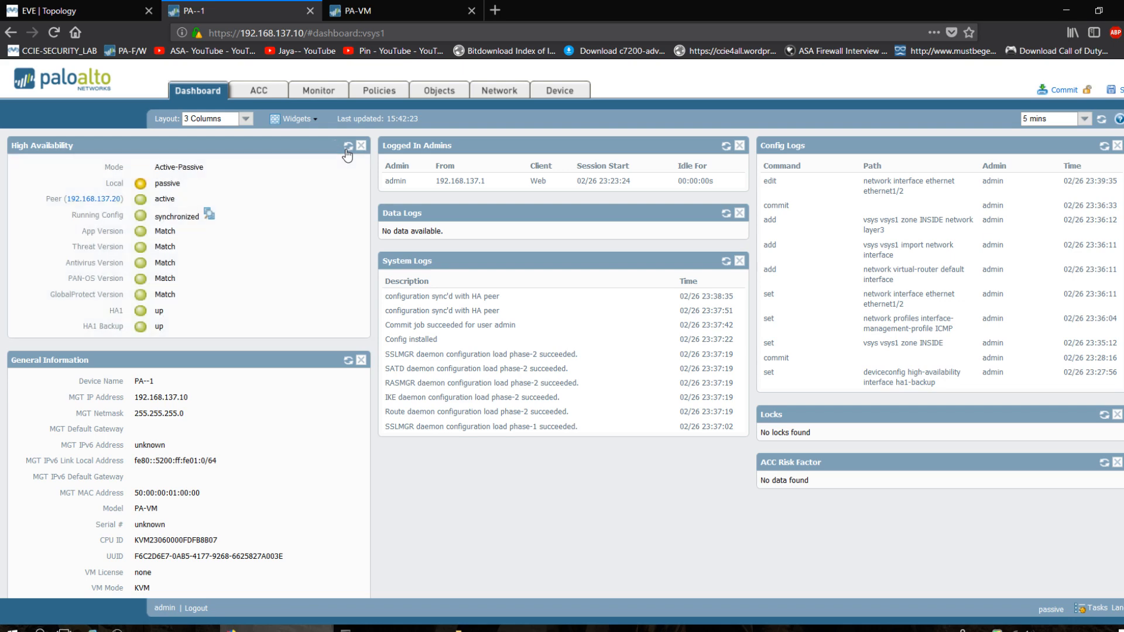
{"action": "left_click", "coordinate": [346, 150]}
{"action": "left_click", "coordinate": [346, 150]}
{"action": "left_click", "coordinate": [346, 150]}
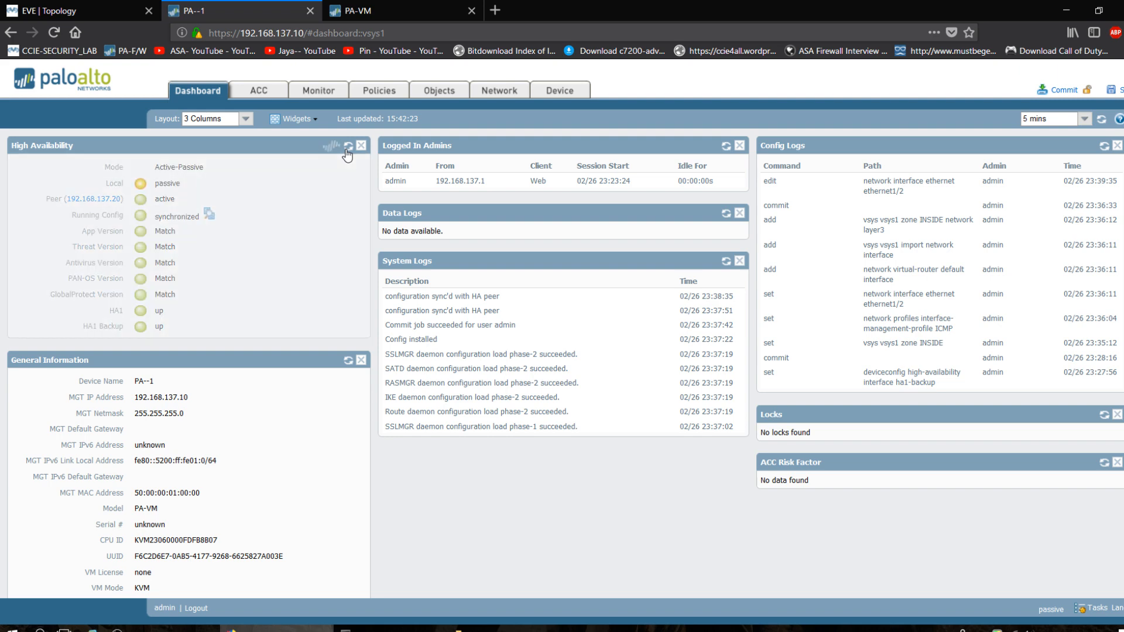
{"action": "left_click", "coordinate": [348, 150]}
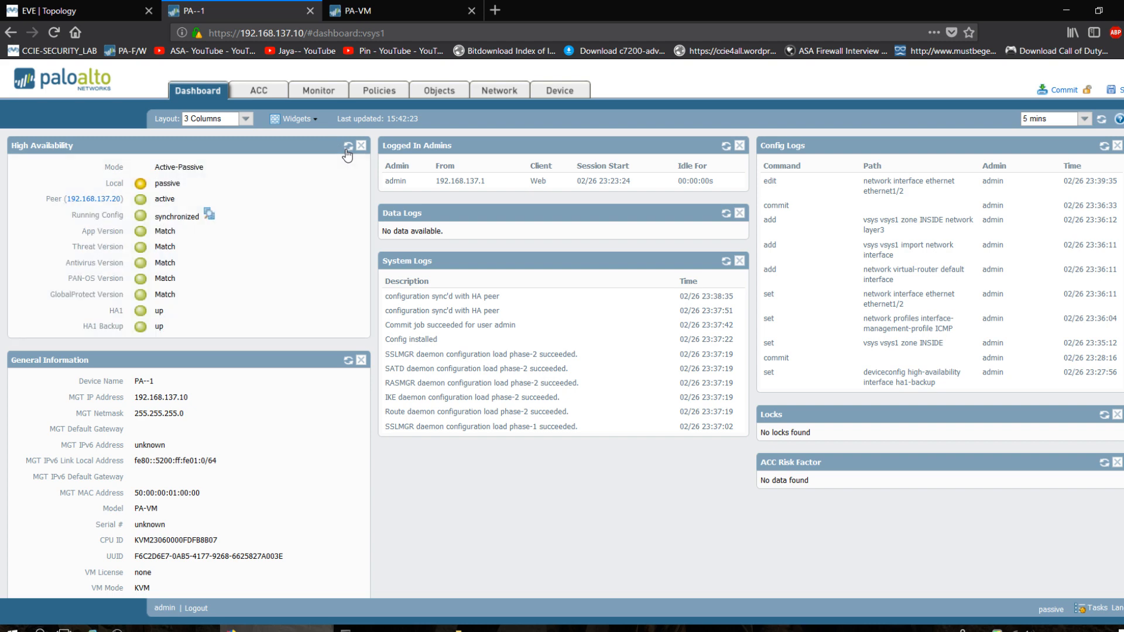
{"action": "left_click", "coordinate": [347, 151]}
{"action": "left_click", "coordinate": [347, 151]}
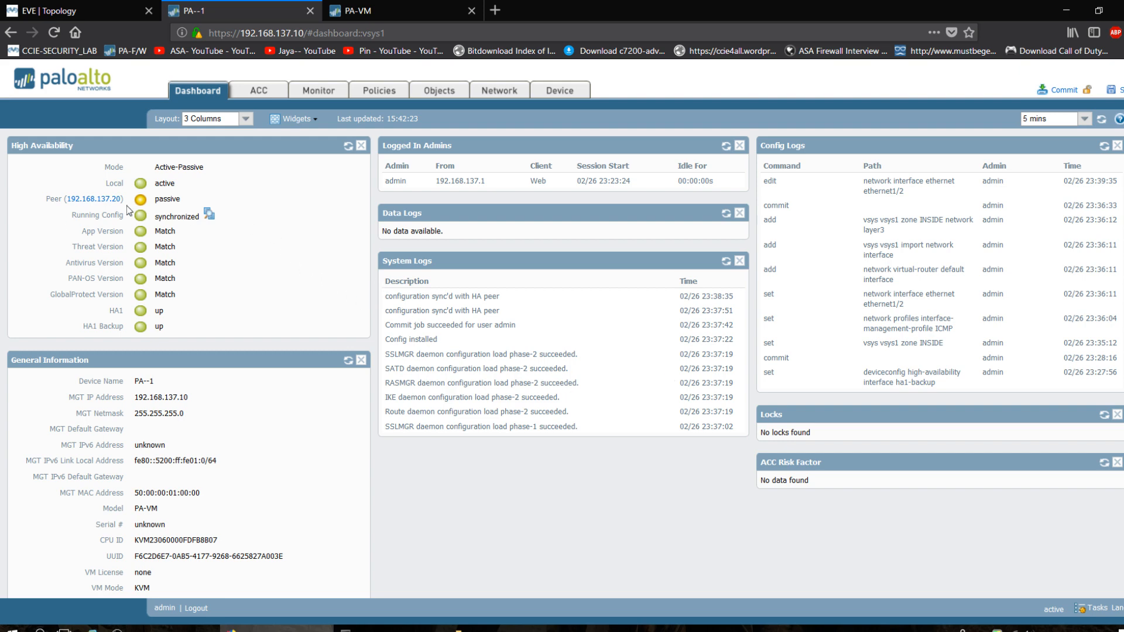
{"action": "left_click_drag", "start_coordinate": [141, 187], "coordinate": [210, 185]}
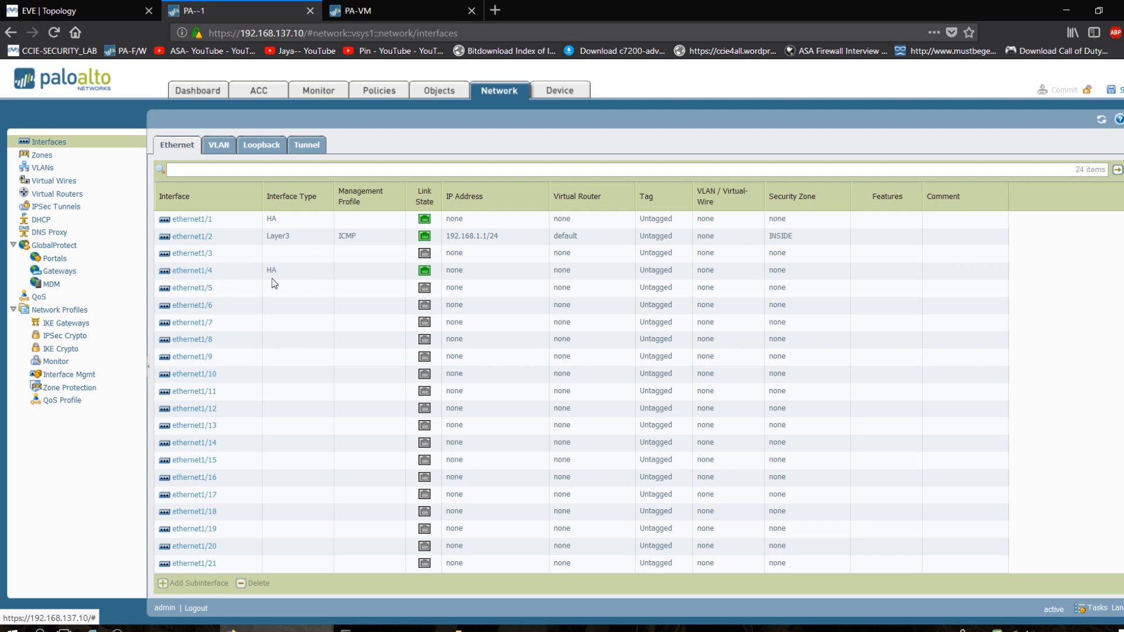
- Set PA--1's ethernet1/3 to Layer3 and assign it to the default virtual router, consulting the EVE topology for the outside link
{"action": "left_click", "coordinate": [200, 258]}
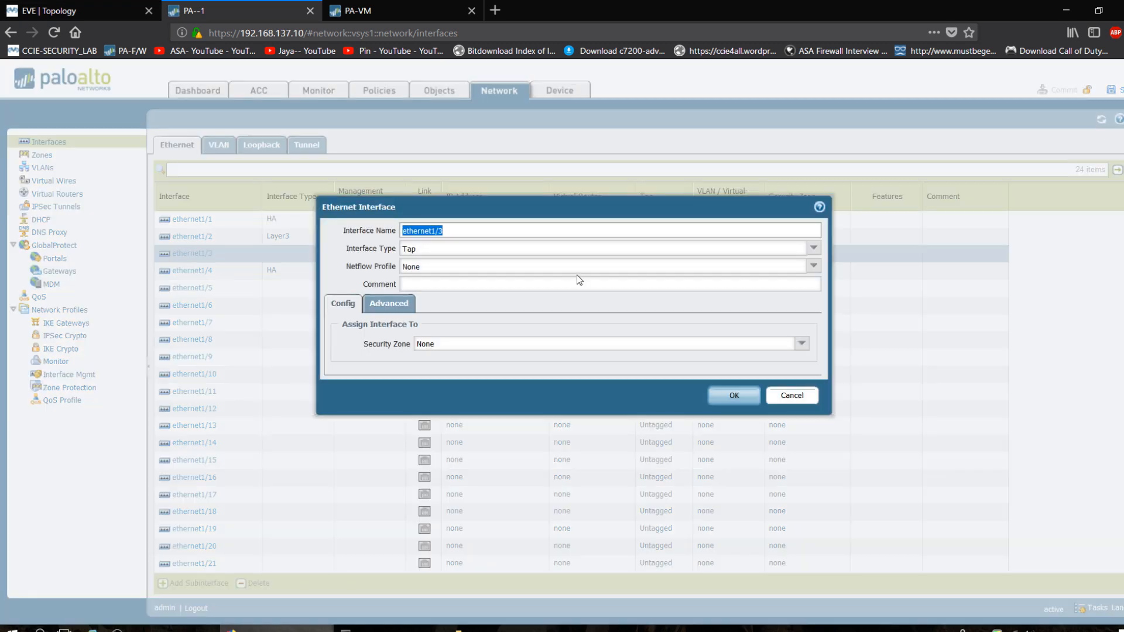
{"action": "left_click", "coordinate": [814, 250]}
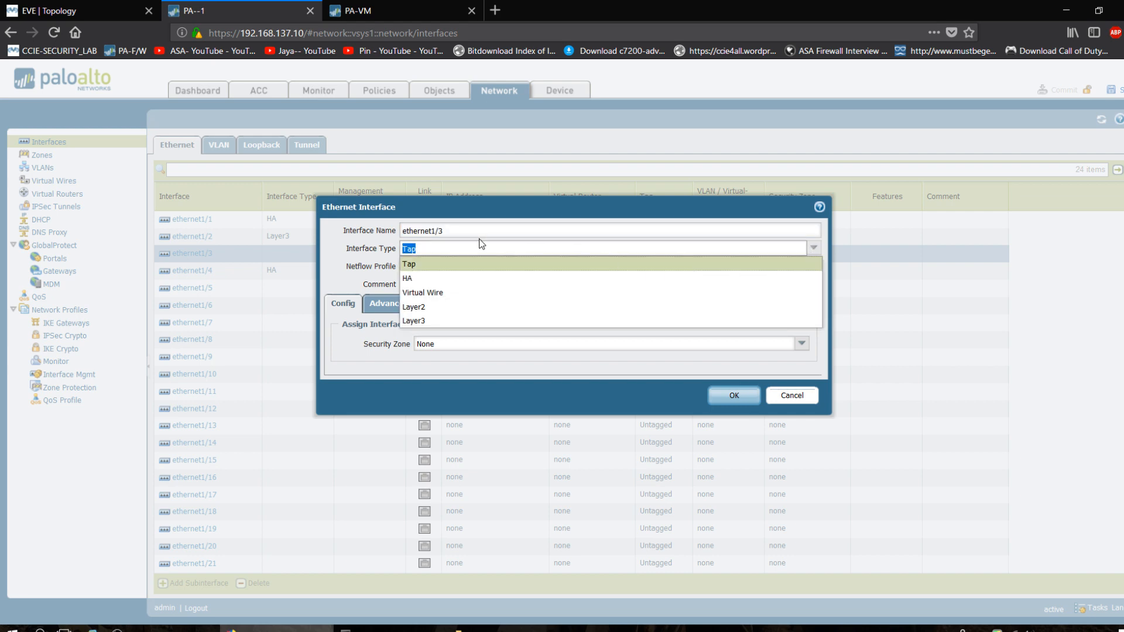
{"action": "left_click", "coordinate": [431, 321]}
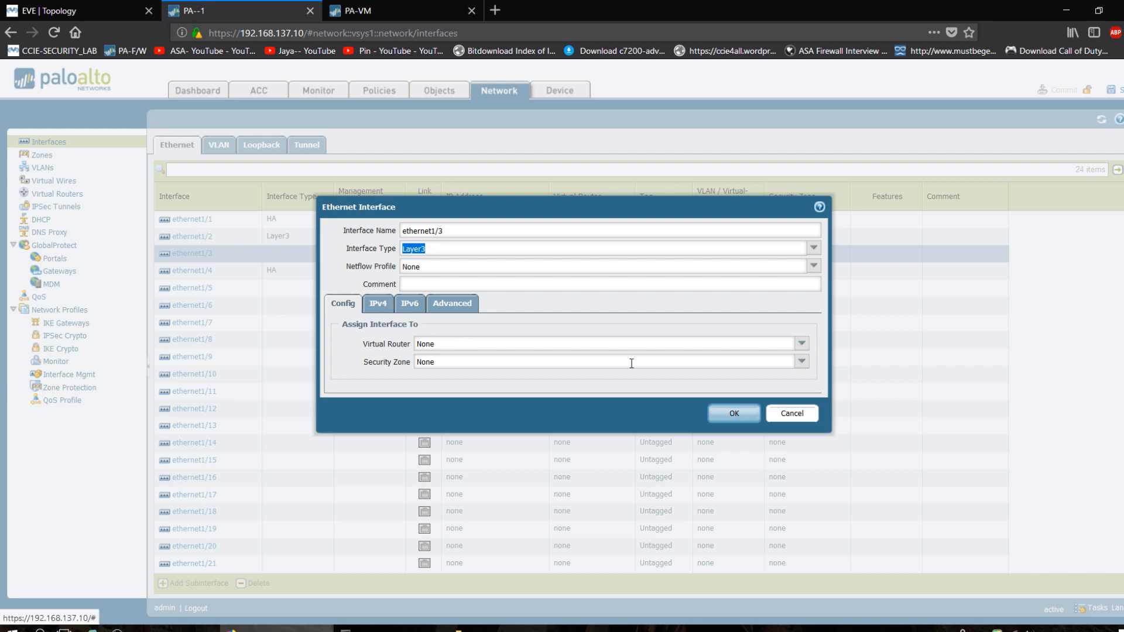
{"action": "left_click", "coordinate": [801, 344]}
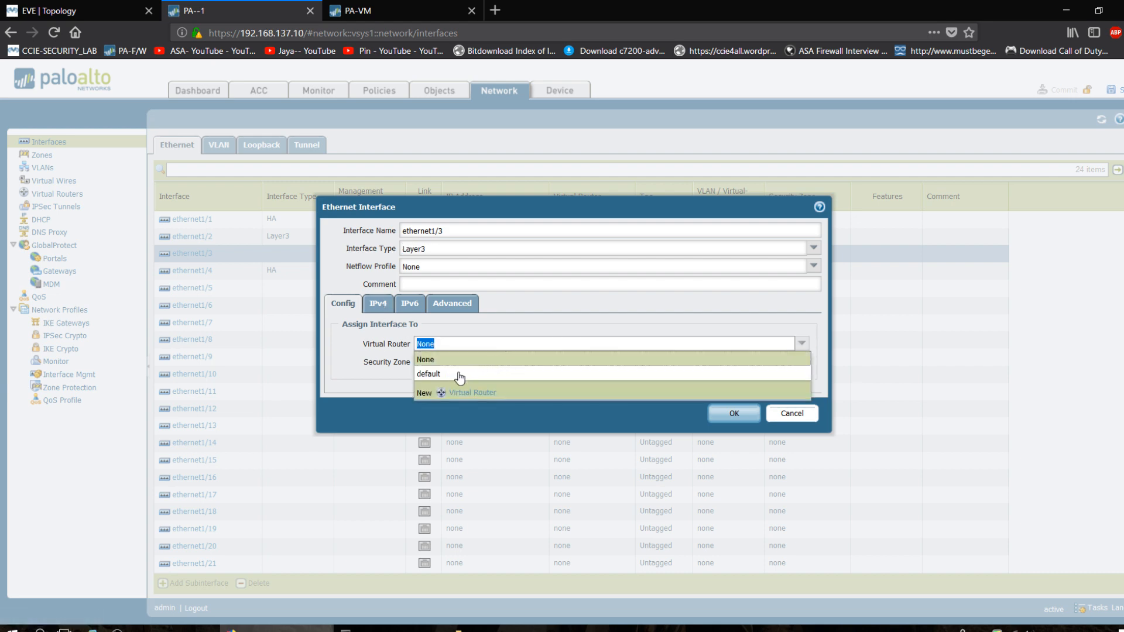
{"action": "left_click", "coordinate": [144, 12]}
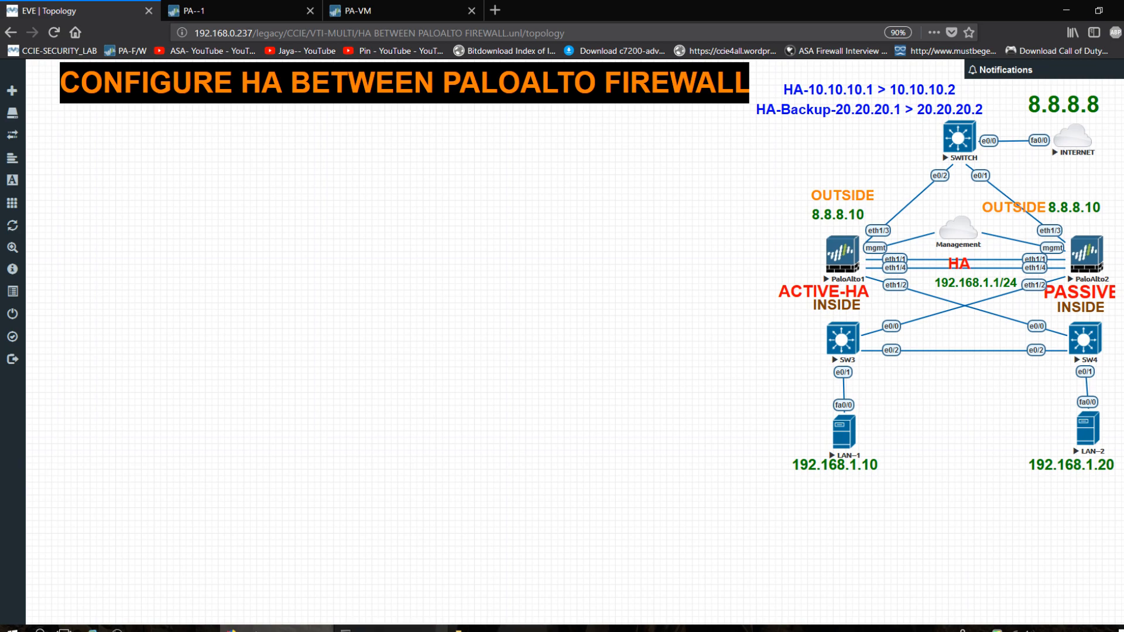
{"action": "left_click", "coordinate": [391, 628]}
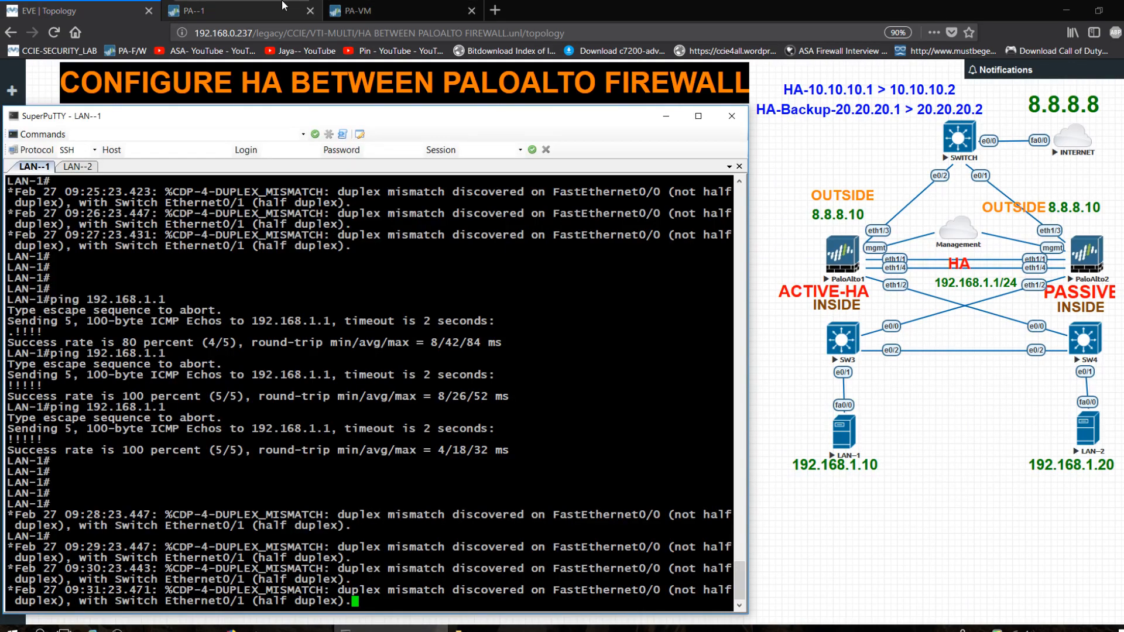
{"action": "left_click", "coordinate": [234, 11]}
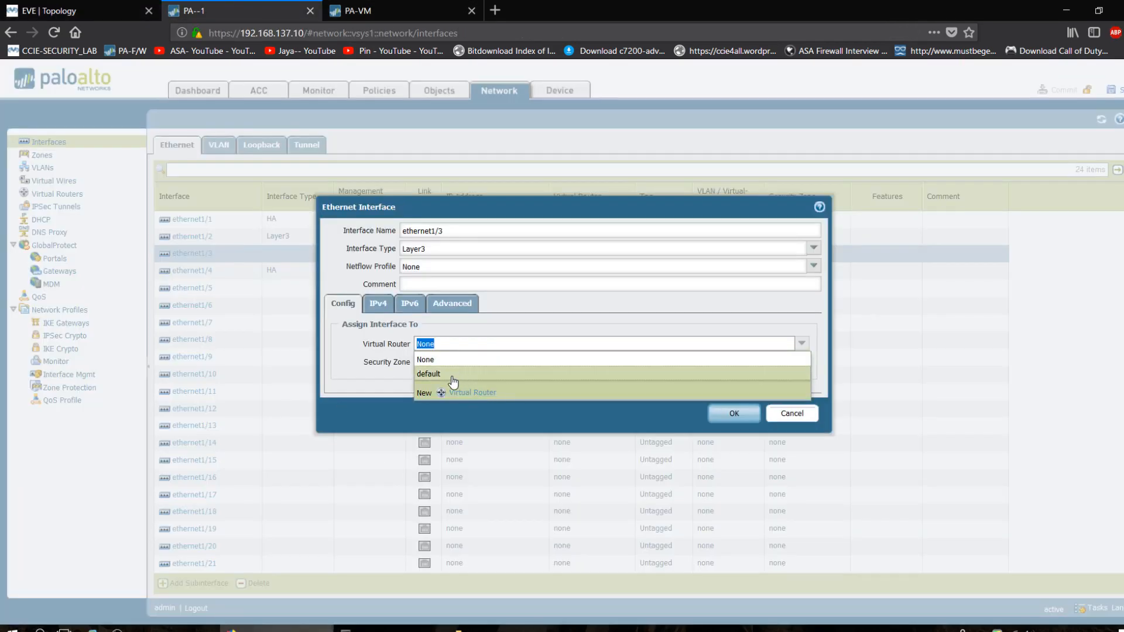
{"action": "left_click", "coordinate": [453, 376]}
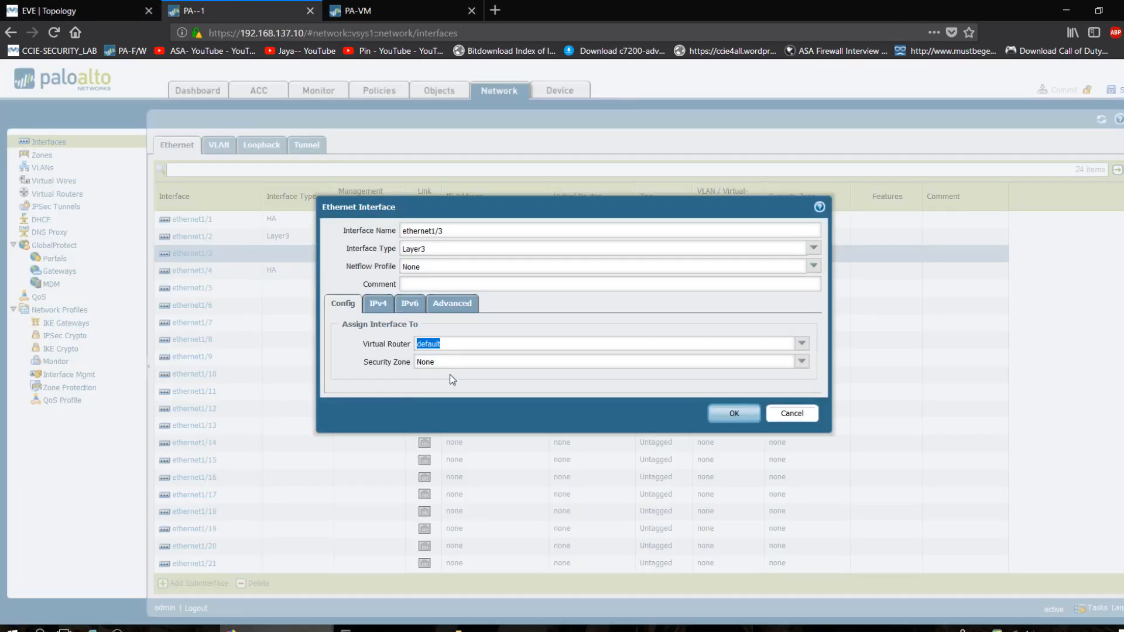
- Create a new security zone named OUTSIDE and assign it to ethernet1/3
{"action": "left_click", "coordinate": [801, 361]}
{"action": "left_click", "coordinate": [460, 412]}
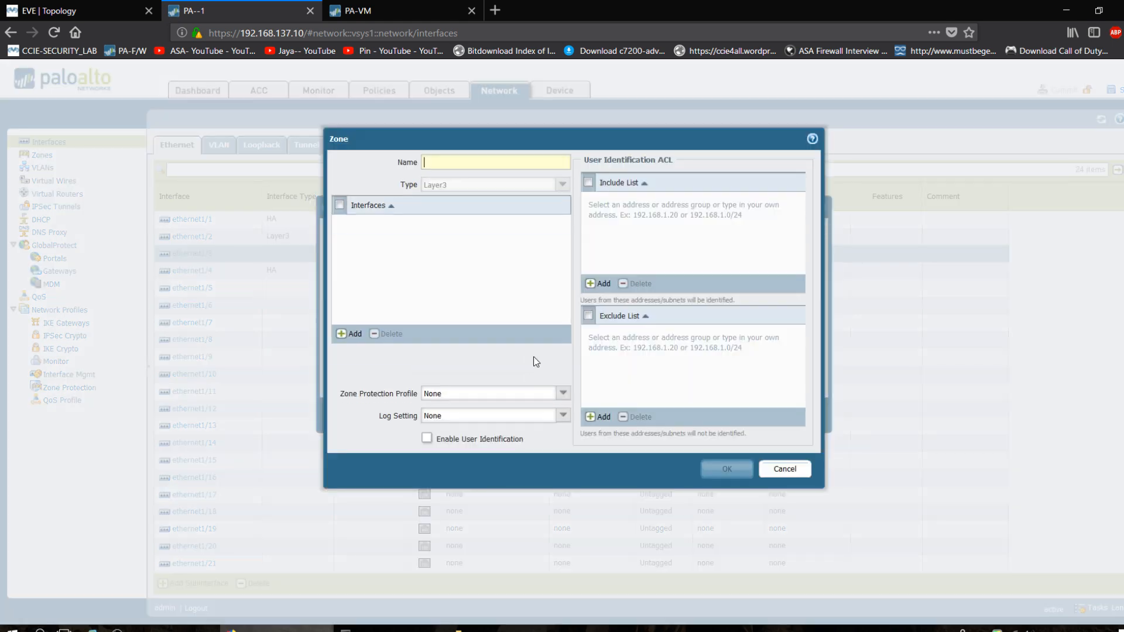
{"action": "type", "text": "O"}
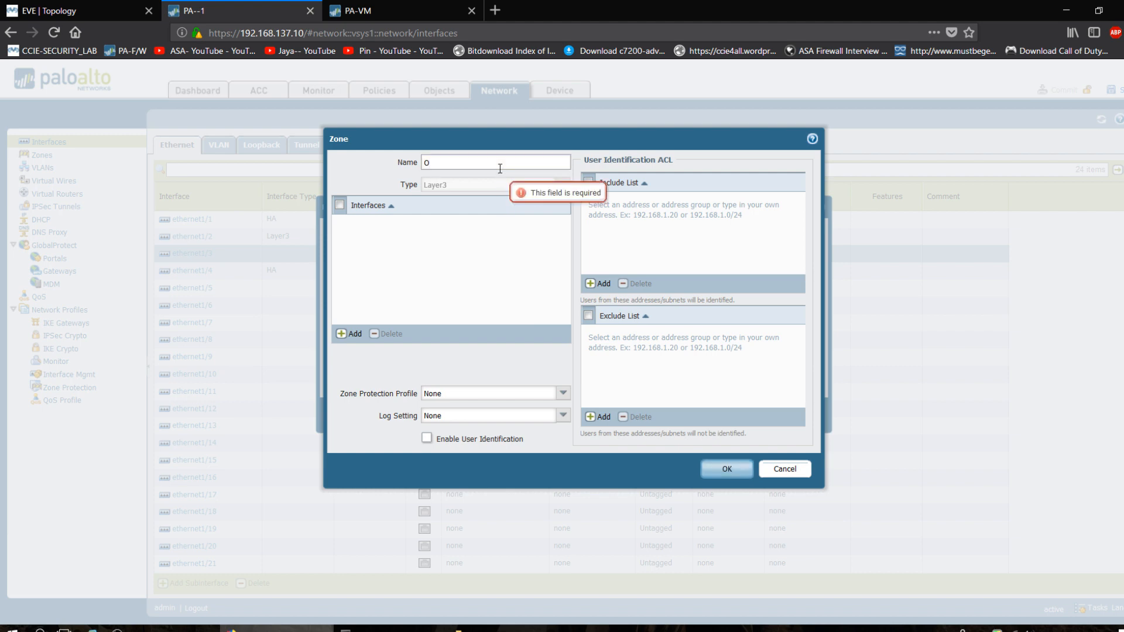
{"action": "type", "text": "UTSIDE"}
{"action": "left_click", "coordinate": [727, 469]}
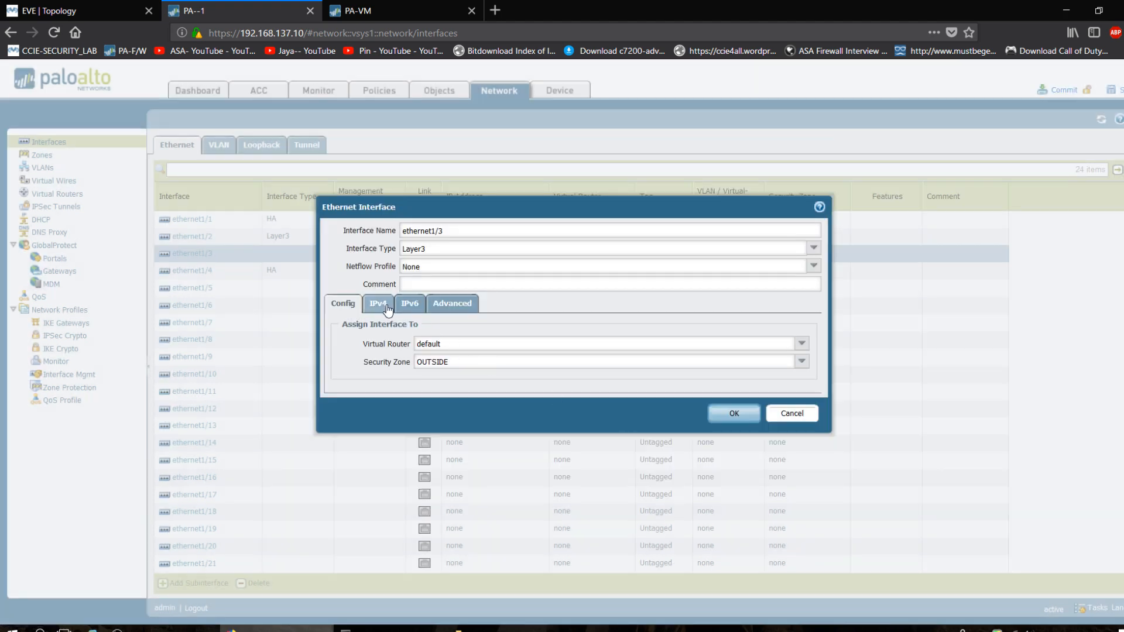
- Add the static IPv4 address 8.8.8.10/24 to ethernet1/3
{"action": "left_click", "coordinate": [378, 304]}
{"action": "left_click", "coordinate": [354, 439]}
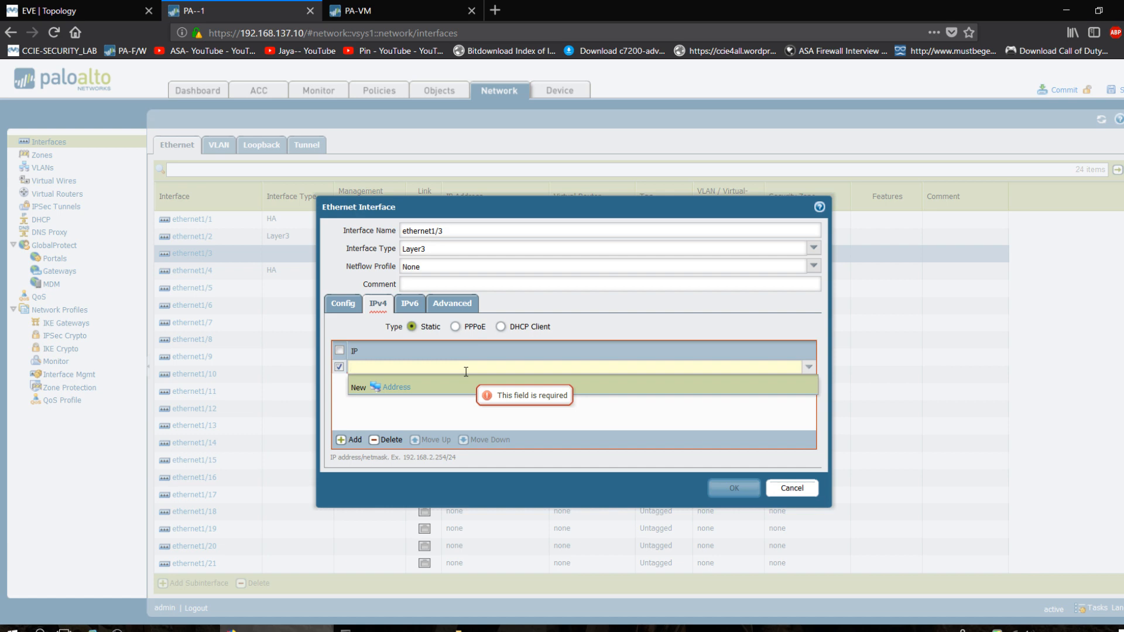
{"action": "type", "text": "8.8.8.1"}
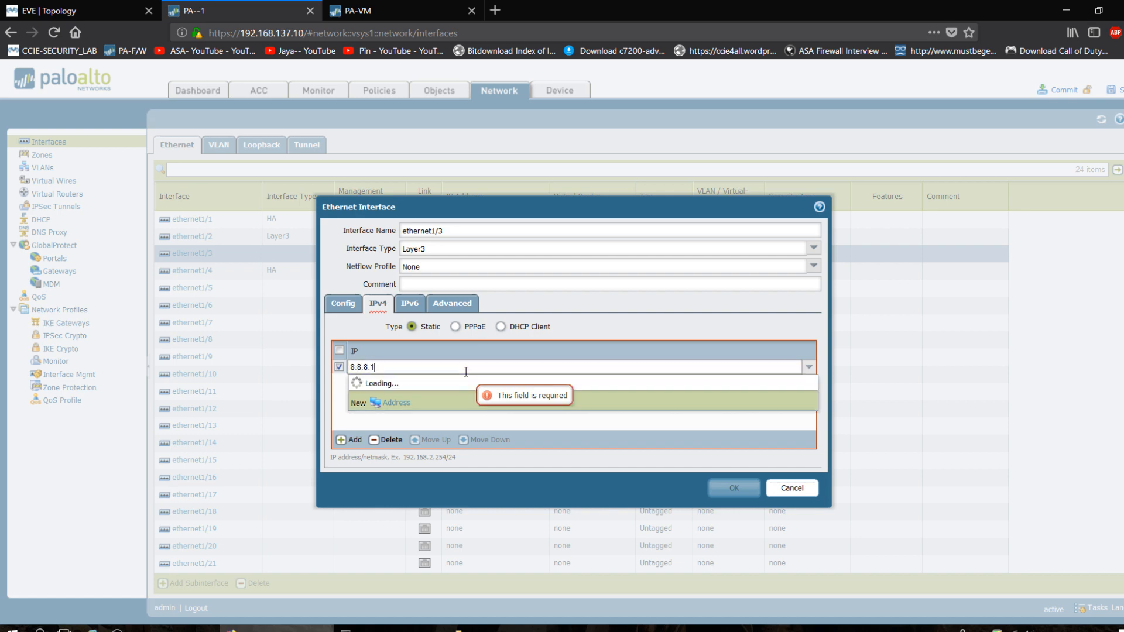
{"action": "type", "text": "0/24"}
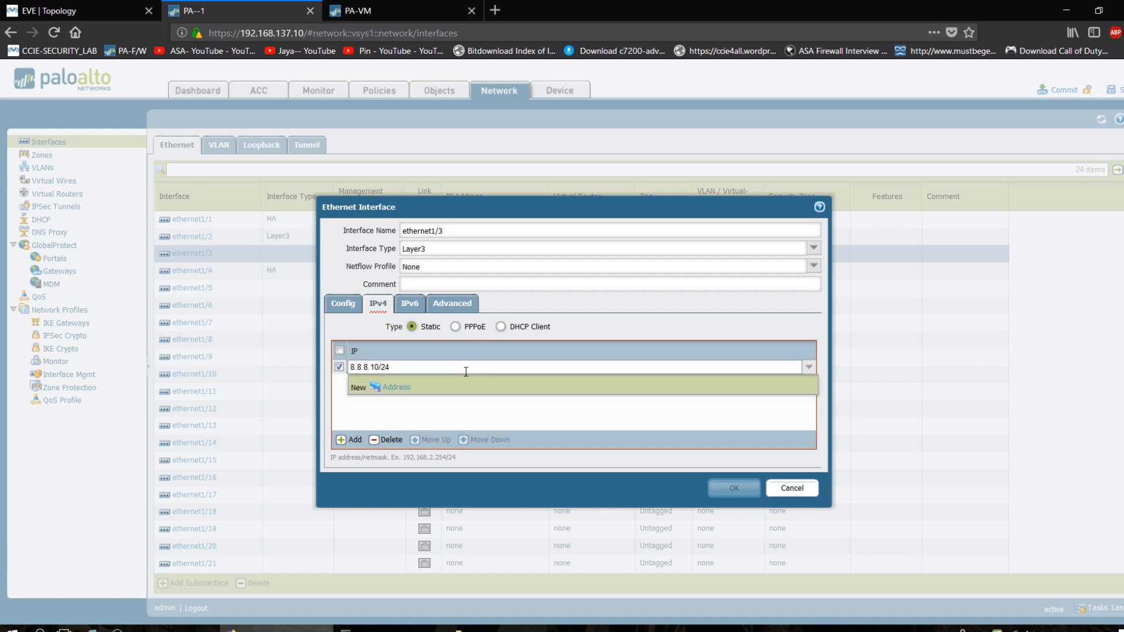
{"action": "left_click", "coordinate": [423, 307]}
- Set ethernet1/3's management profile to ICMP, review its remaining settings and save the interface
{"action": "left_click", "coordinate": [447, 286]}
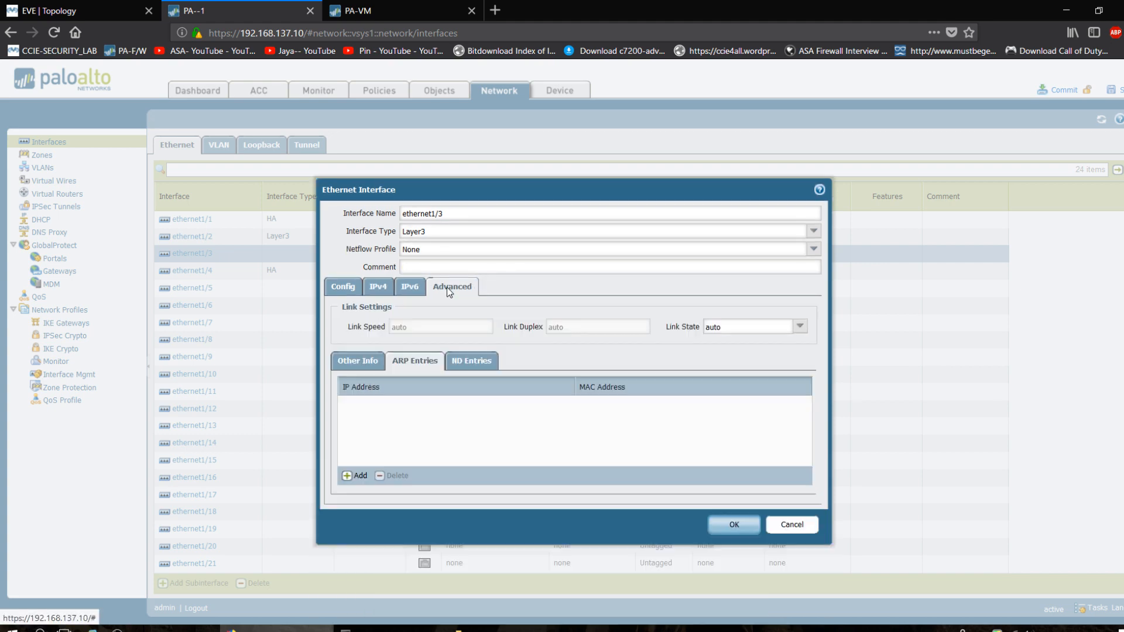
{"action": "left_click", "coordinate": [357, 361]}
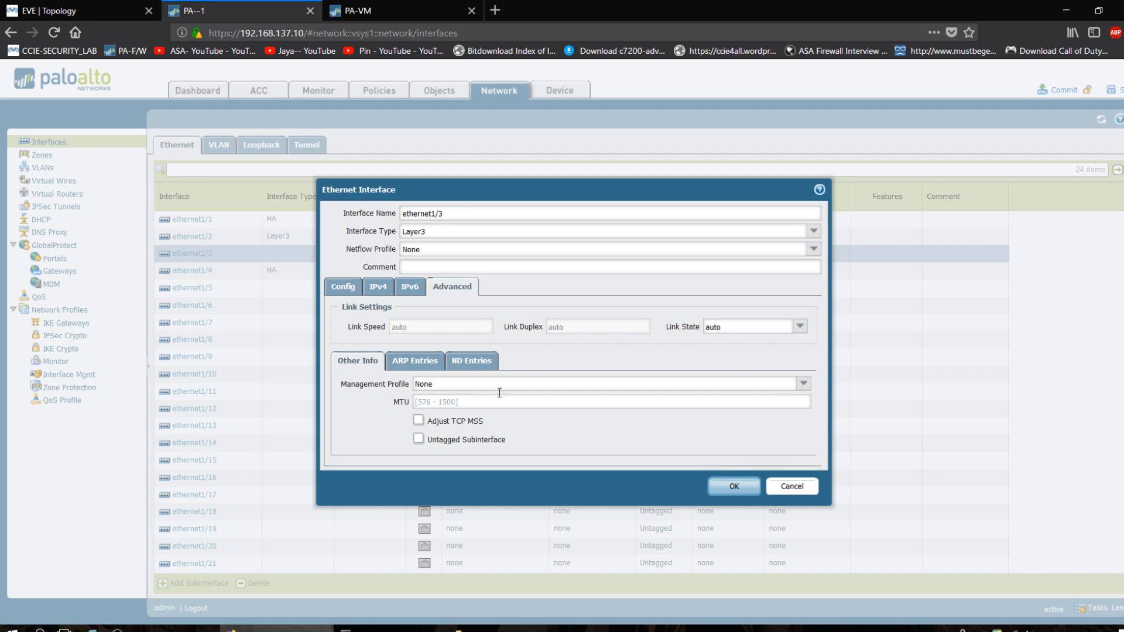
{"action": "left_click", "coordinate": [803, 385]}
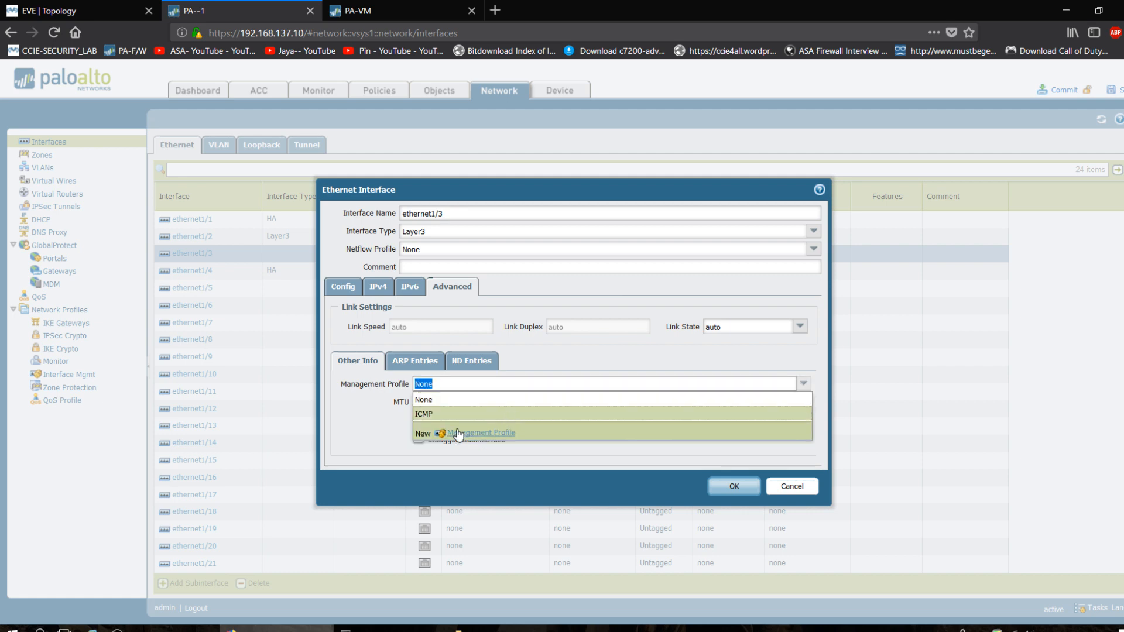
{"action": "left_click", "coordinate": [429, 414]}
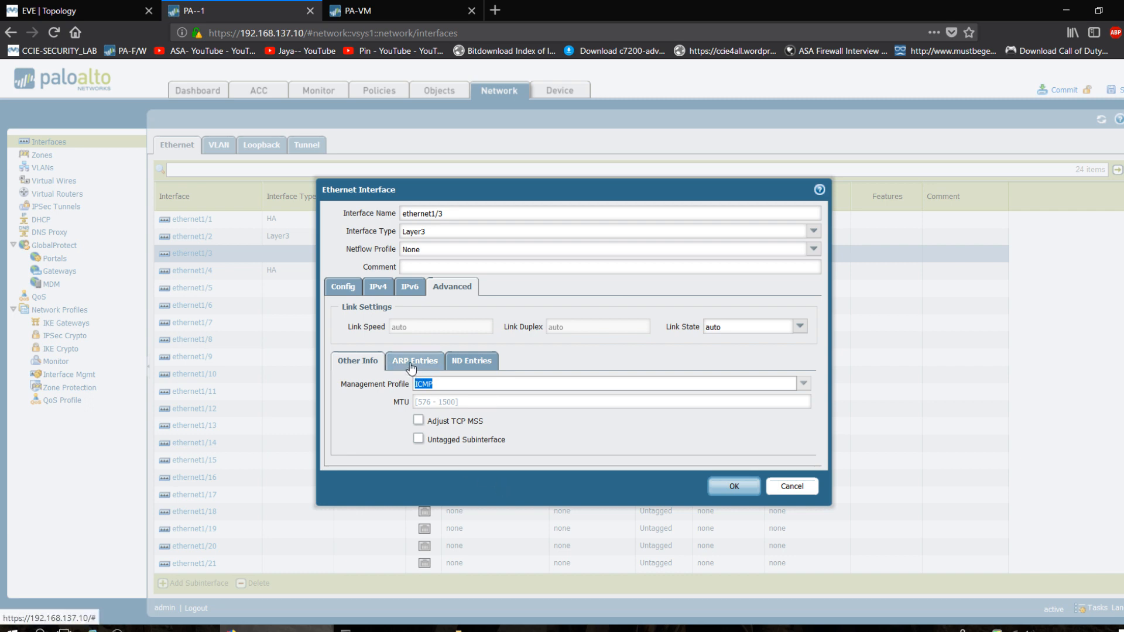
{"action": "left_click", "coordinate": [471, 360]}
{"action": "left_click", "coordinate": [357, 360]}
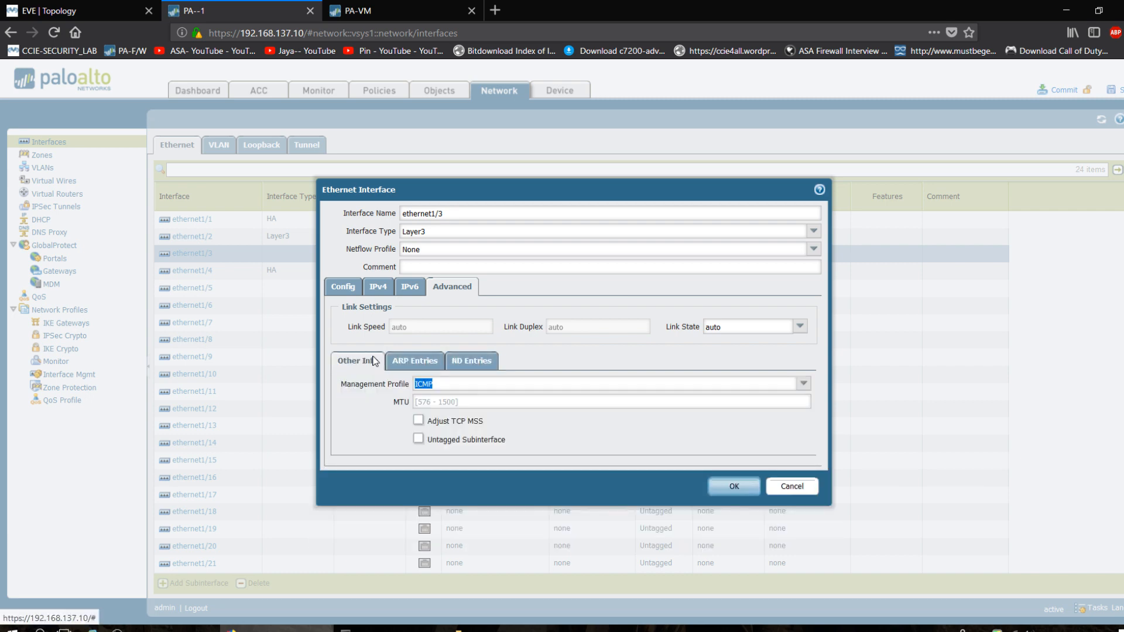
{"action": "left_click", "coordinate": [385, 290]}
{"action": "left_click", "coordinate": [418, 288]}
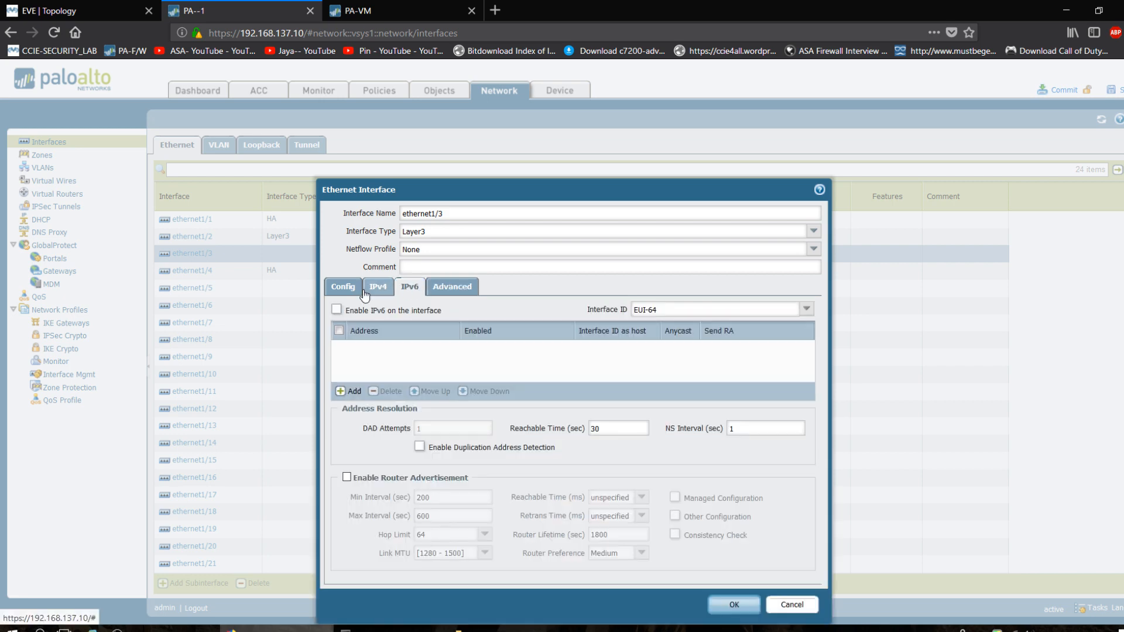
{"action": "left_click", "coordinate": [343, 286]}
{"action": "left_click", "coordinate": [734, 396]}
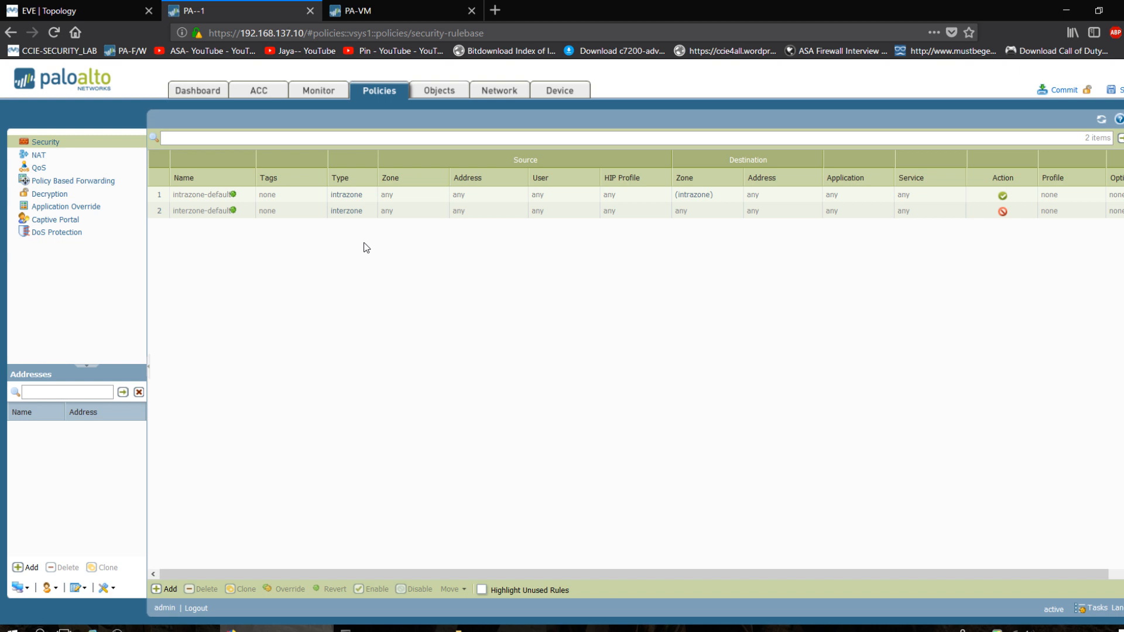
- Add a security policy rule named INSIDE-OUTSIDE on PA--1, keeping the universal rule type
{"action": "left_click", "coordinate": [167, 591]}
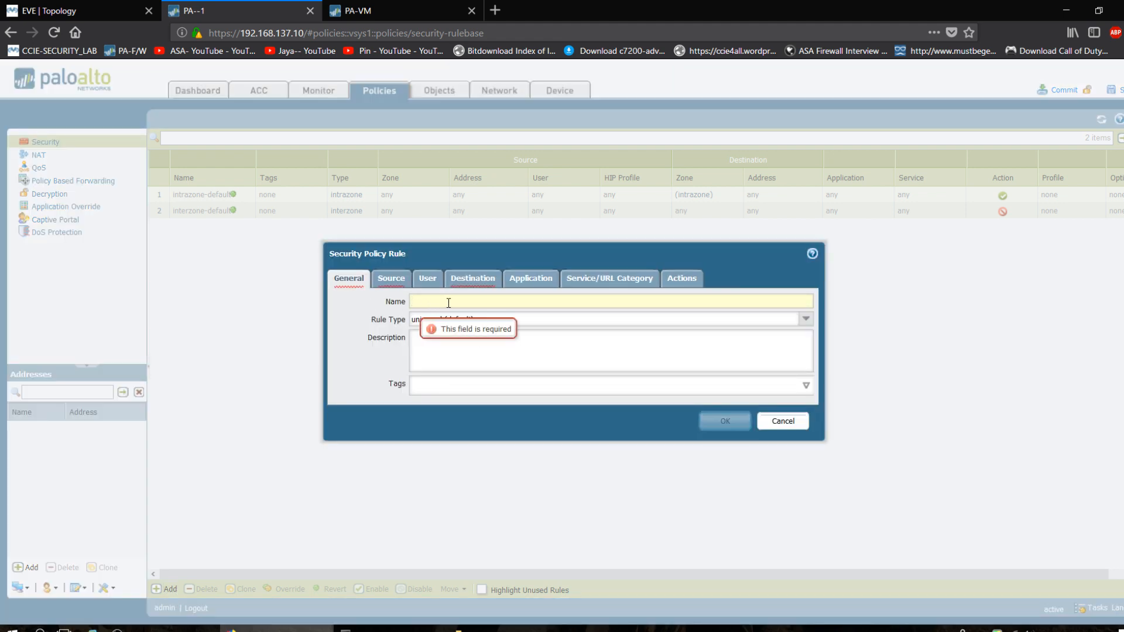
{"action": "type", "text": "INSIDE"}
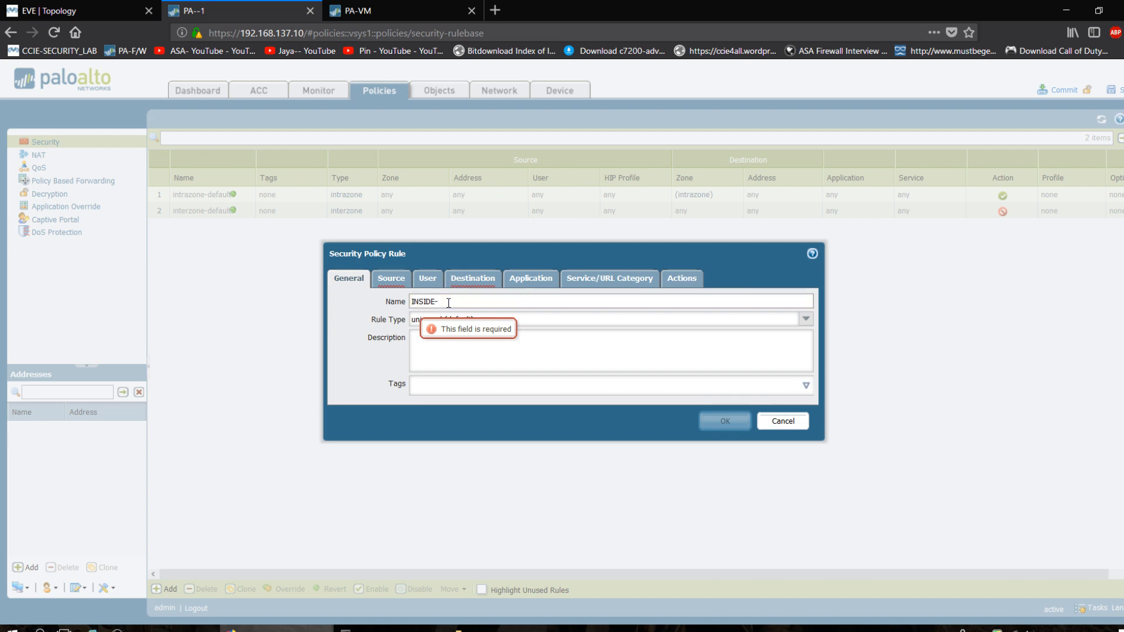
{"action": "type", "text": "-OUT"}
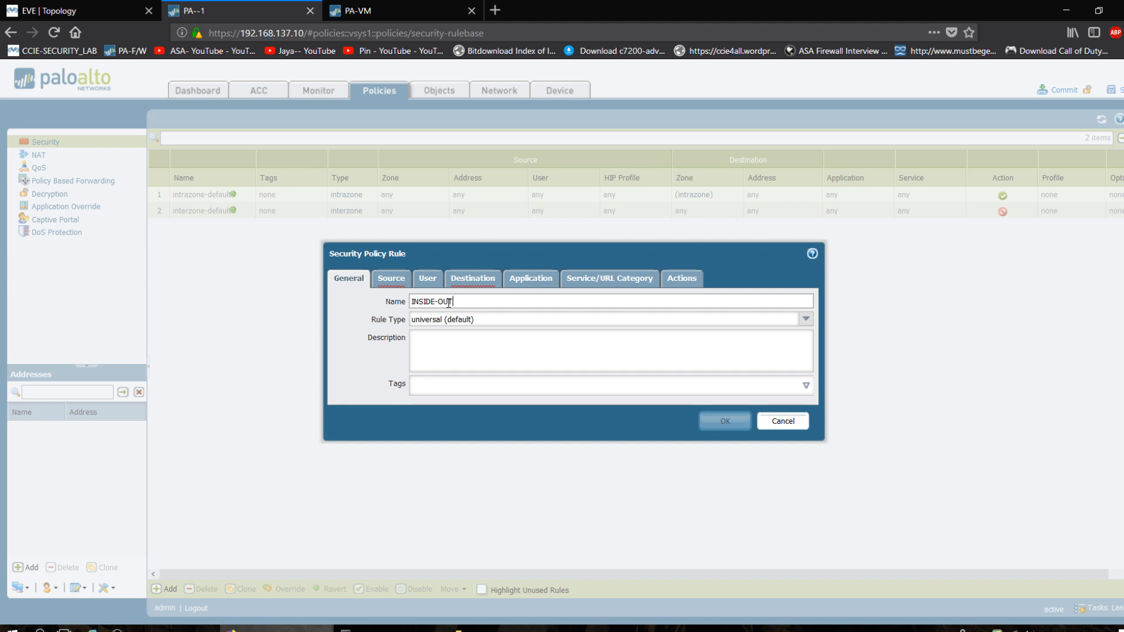
{"action": "type", "text": "SID"}
{"action": "key", "text": "BackSpace"}
{"action": "key", "text": "BackSpace"}
{"action": "type", "text": "E"}
{"action": "left_click", "coordinate": [559, 321]}
{"action": "left_click", "coordinate": [559, 321]}
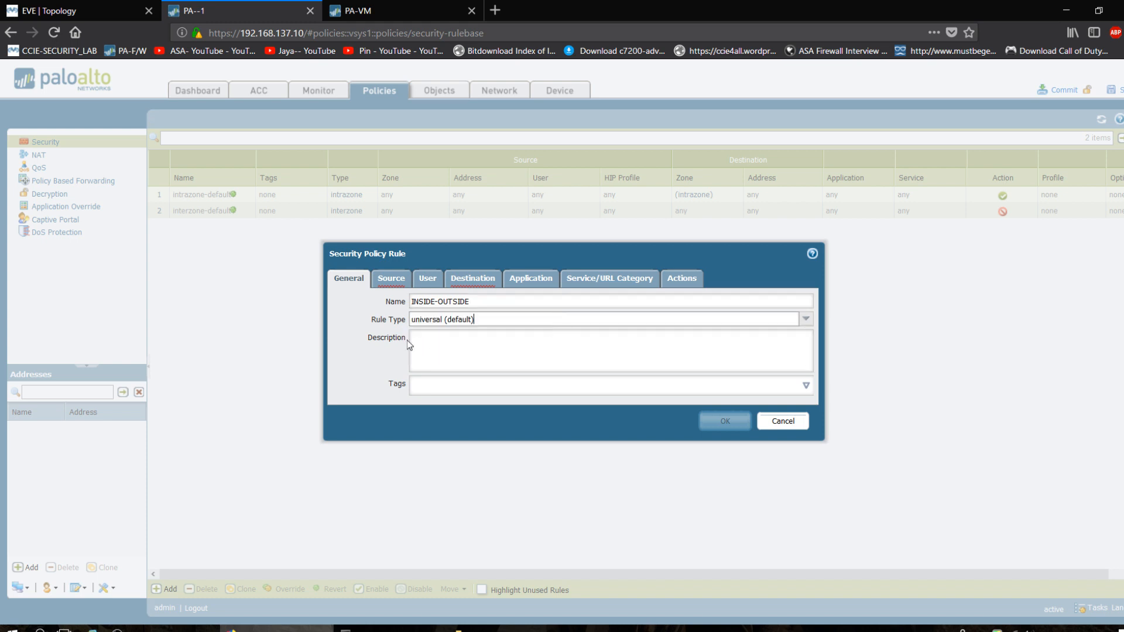
- Set both the source zone and the destination zone of the INSIDE-OUTSIDE rule to any
{"action": "left_click", "coordinate": [391, 279]}
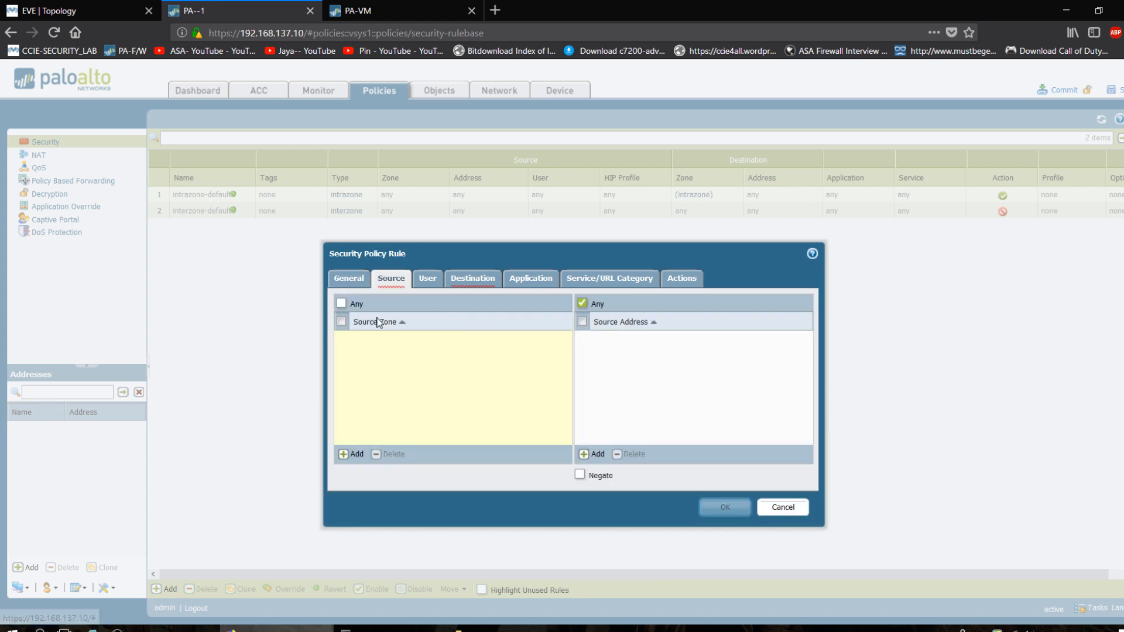
{"action": "left_click", "coordinate": [342, 304]}
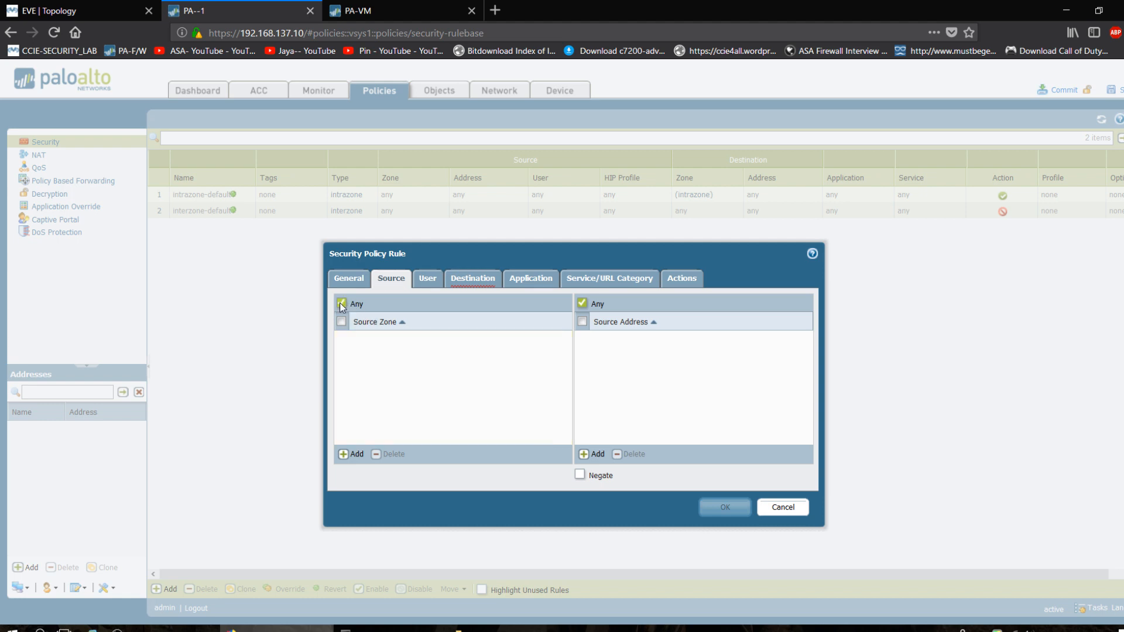
{"action": "left_click", "coordinate": [428, 279]}
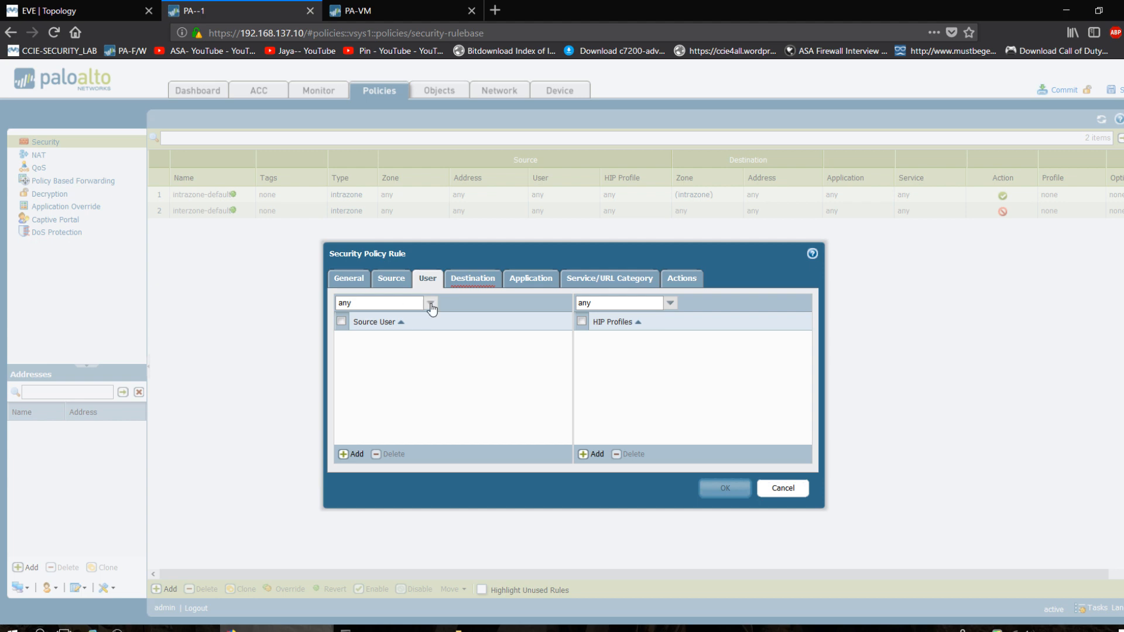
{"action": "left_click", "coordinate": [475, 280]}
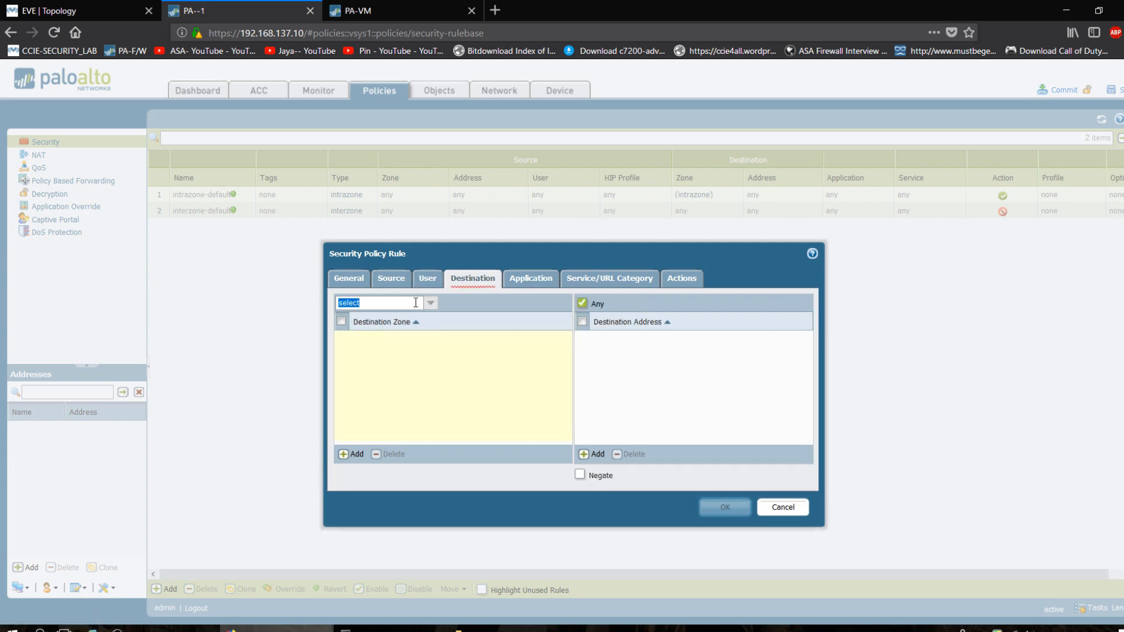
{"action": "left_click", "coordinate": [352, 303]}
{"action": "left_click", "coordinate": [431, 303]}
{"action": "left_click", "coordinate": [383, 333]}
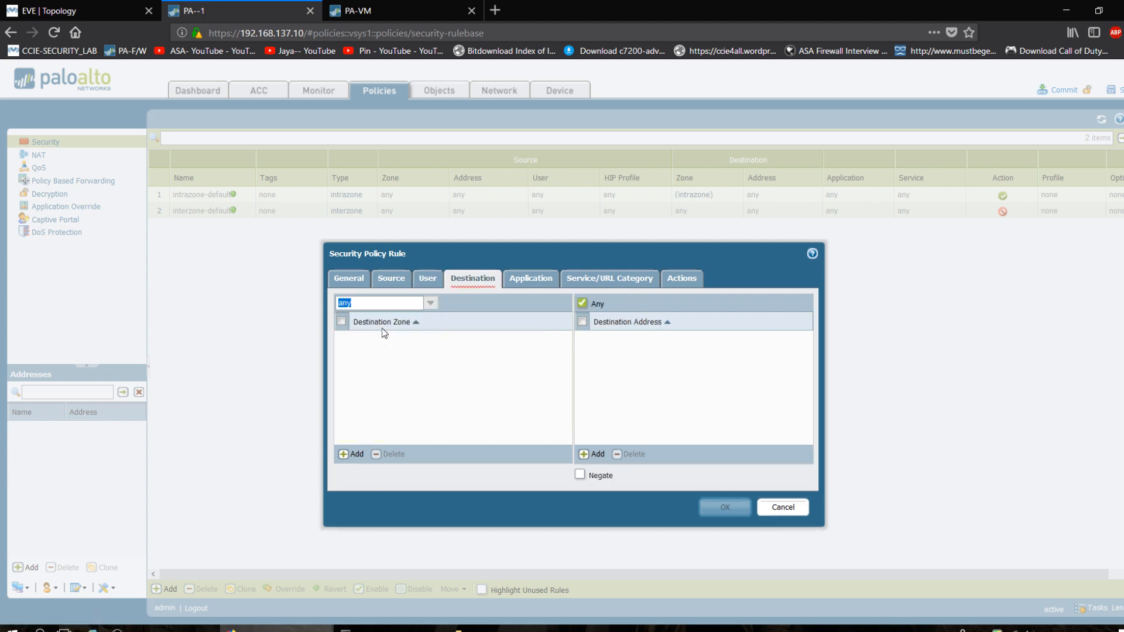
- Set the rule's service to any, keep any application and the Allow action, and save the INSIDE-OUTSIDE rule
{"action": "left_click", "coordinate": [529, 281]}
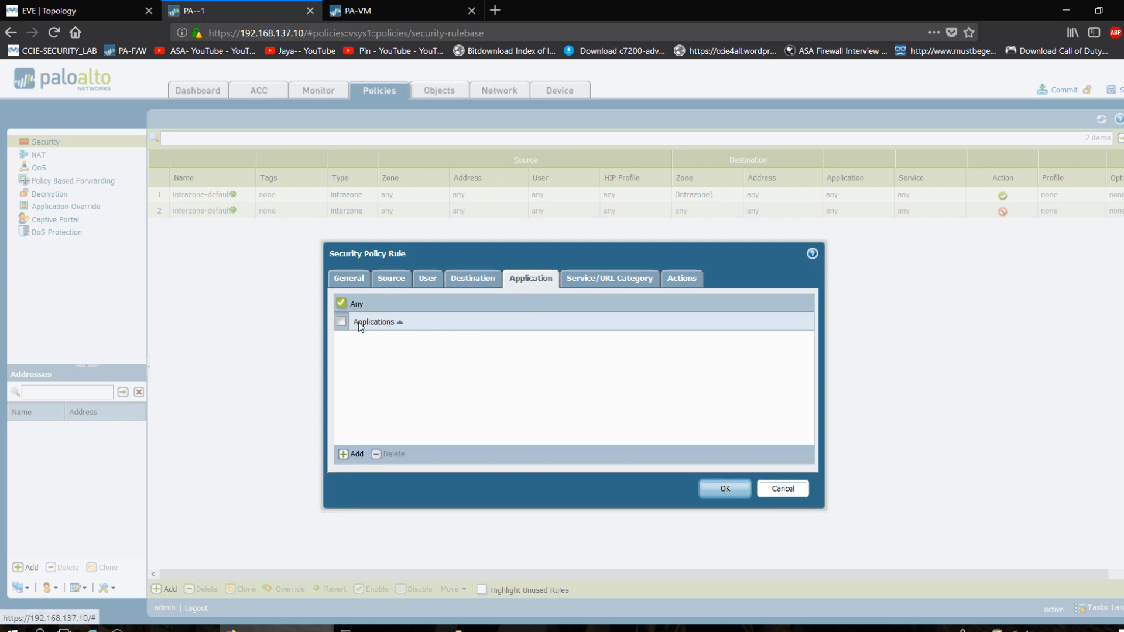
{"action": "left_click", "coordinate": [599, 286]}
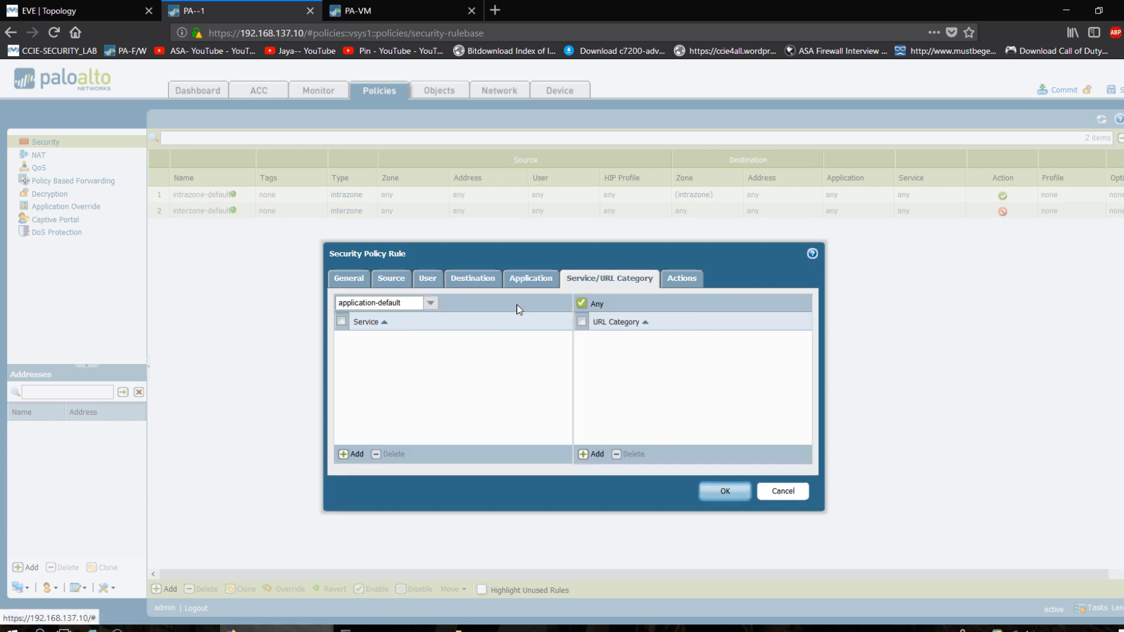
{"action": "left_click", "coordinate": [430, 307]}
{"action": "left_click", "coordinate": [383, 332]}
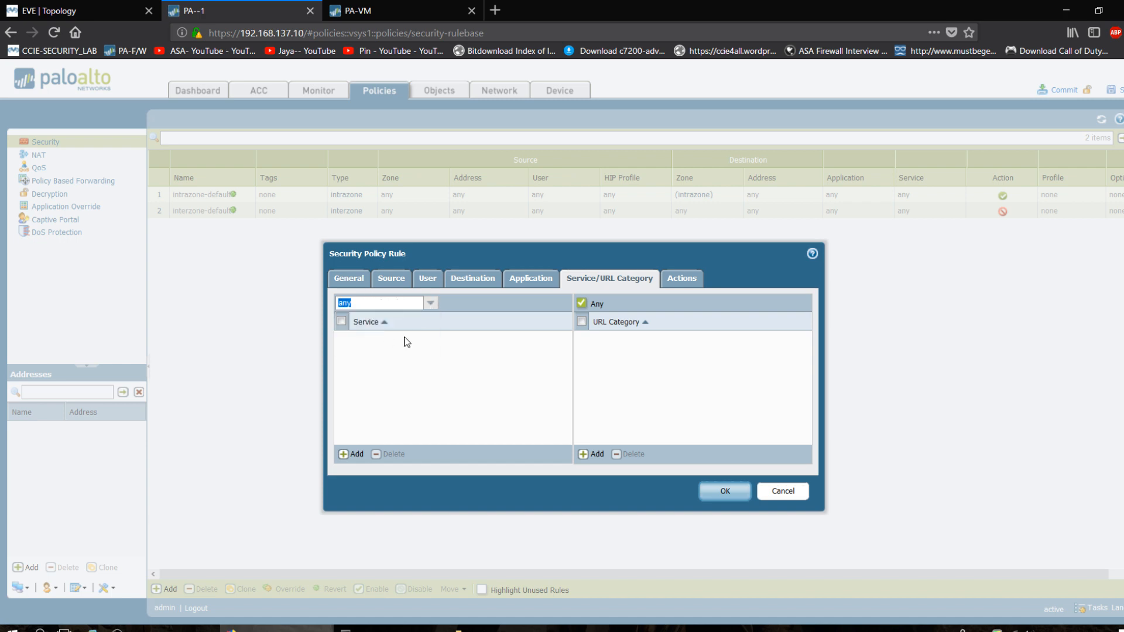
{"action": "left_click", "coordinate": [692, 280]}
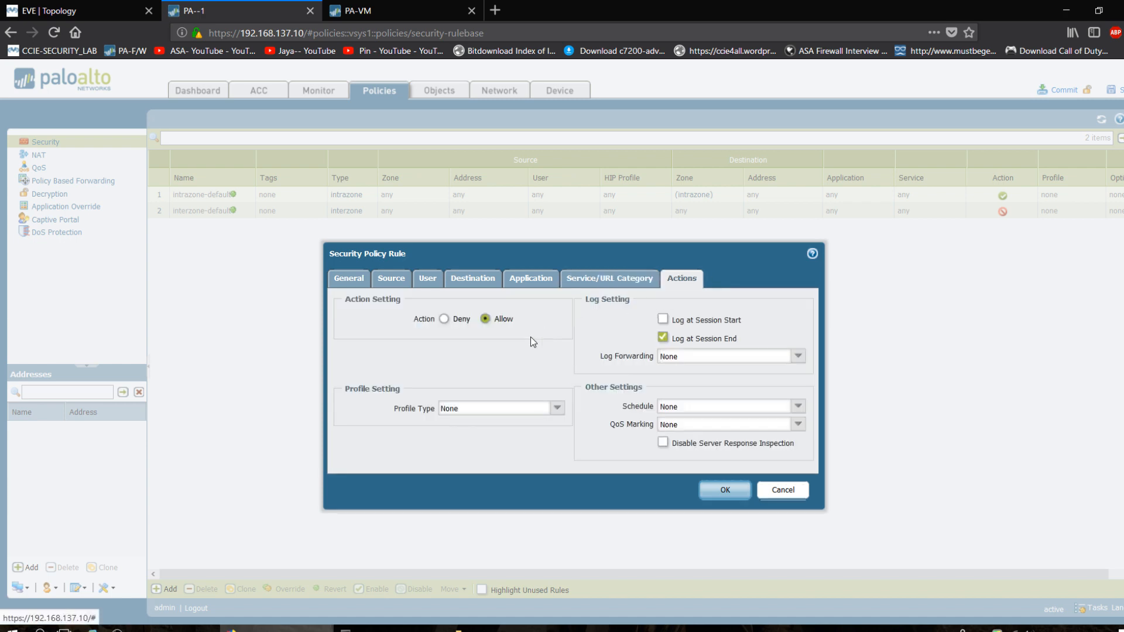
{"action": "left_click", "coordinate": [724, 490]}
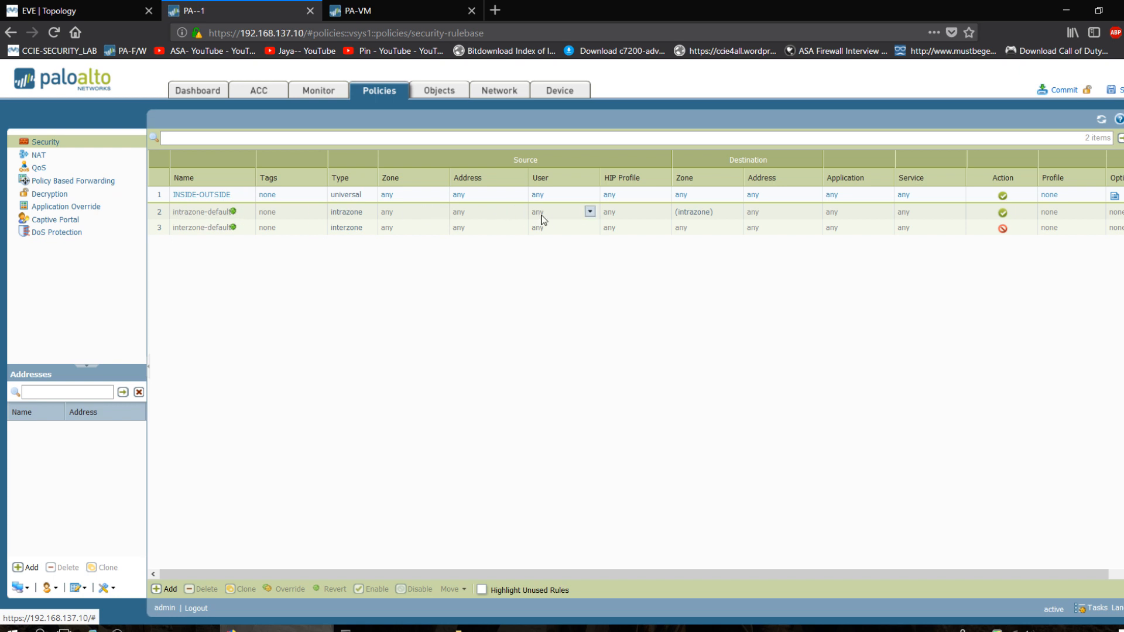
- Add a second security policy rule named OUTSIDE-INSIDE on PA--1, keeping the universal rule type
{"action": "left_click", "coordinate": [164, 589]}
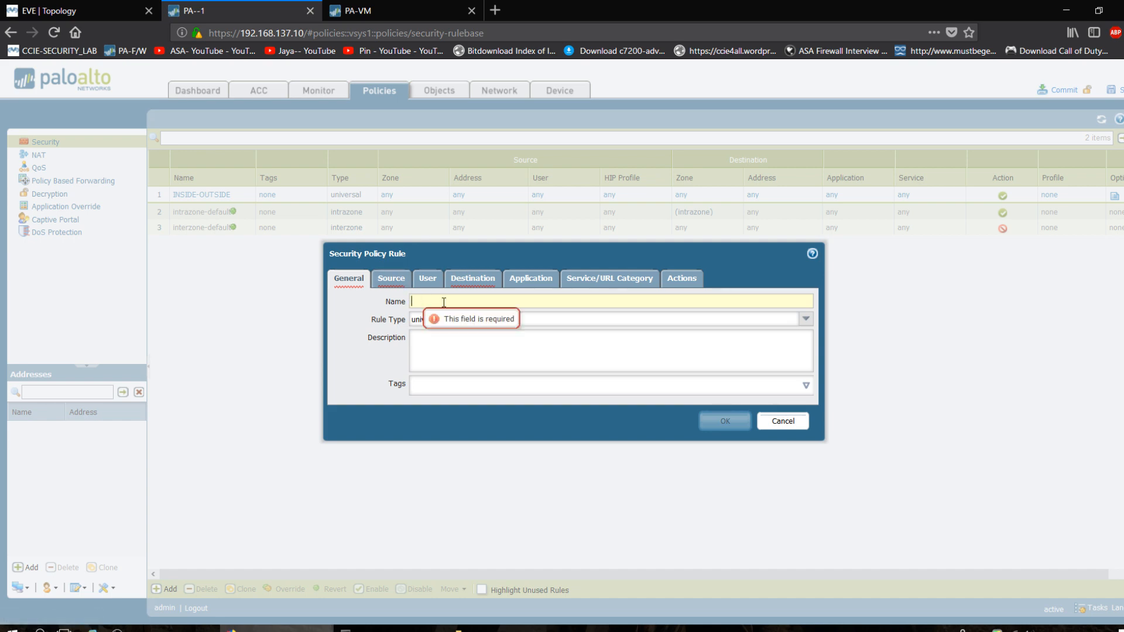
{"action": "type", "text": "OUT"}
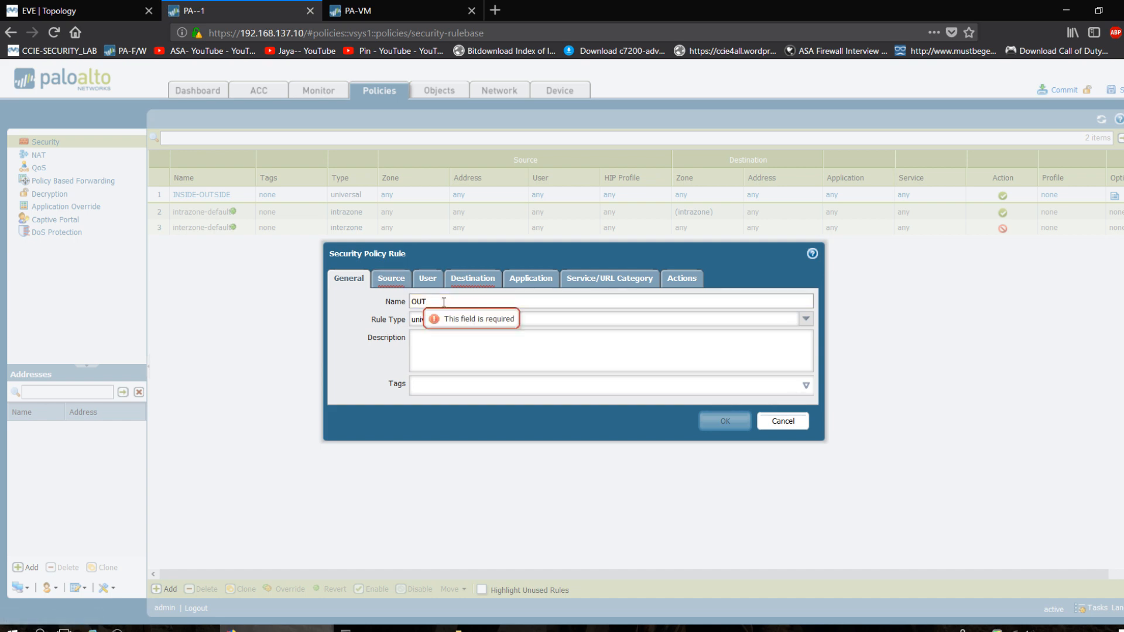
{"action": "type", "text": "SO"}
{"action": "key", "text": "BackSpace"}
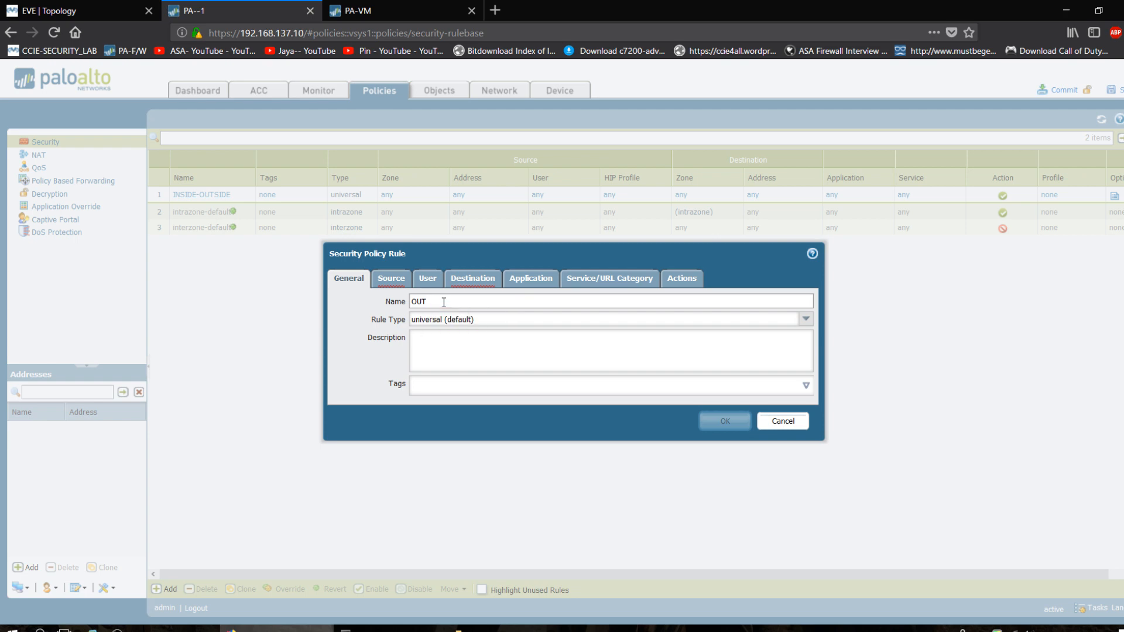
{"action": "type", "text": "SIDE-INSIDE"}
- Set both the source zone and the destination zone of the OUTSIDE-INSIDE rule to any
{"action": "left_click", "coordinate": [391, 279]}
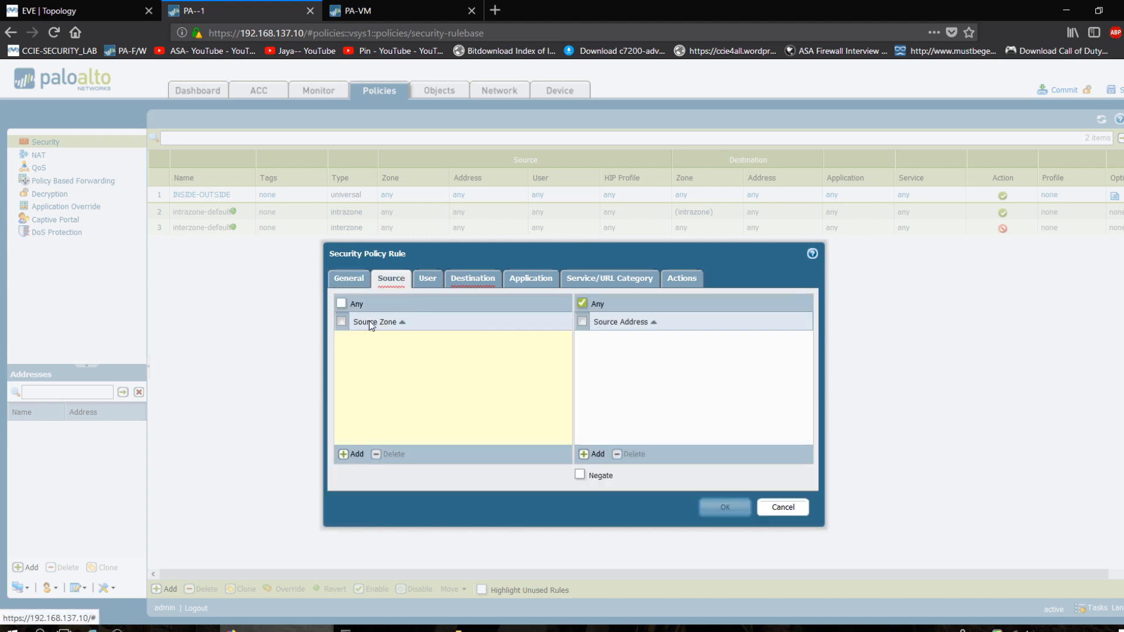
{"action": "left_click", "coordinate": [341, 303]}
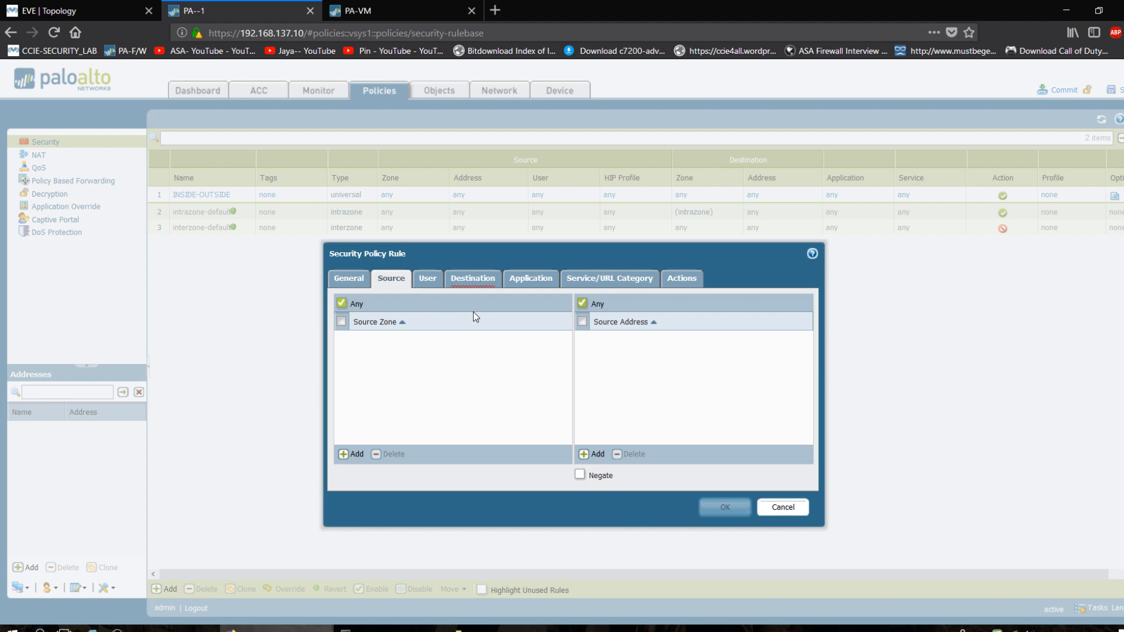
{"action": "left_click", "coordinate": [436, 280]}
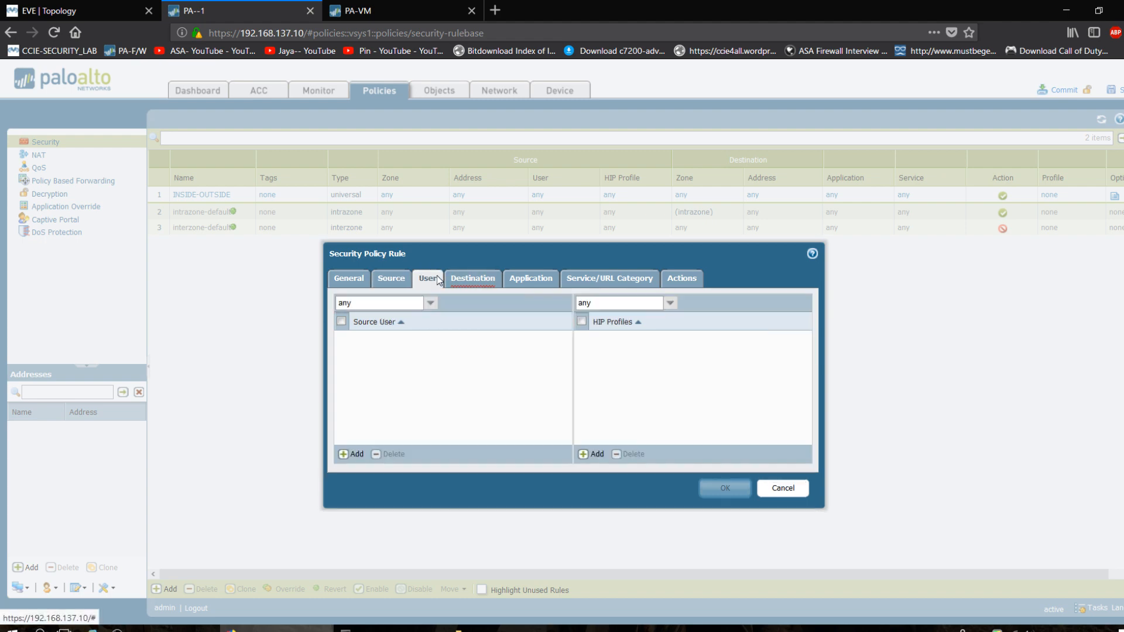
{"action": "left_click", "coordinate": [480, 279]}
{"action": "left_click", "coordinate": [374, 303]}
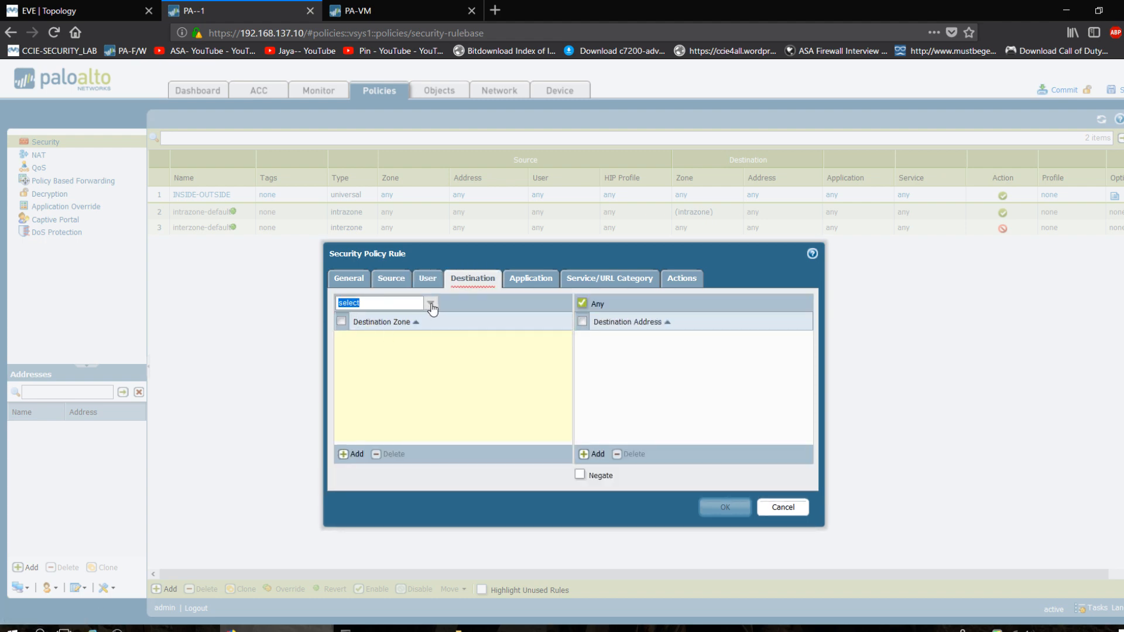
{"action": "left_click", "coordinate": [431, 306]}
{"action": "left_click", "coordinate": [383, 339]}
- Set the OUTSIDE-INSIDE rule's service to any, keep any application and the Allow action, and save the rule
{"action": "left_click", "coordinate": [530, 280]}
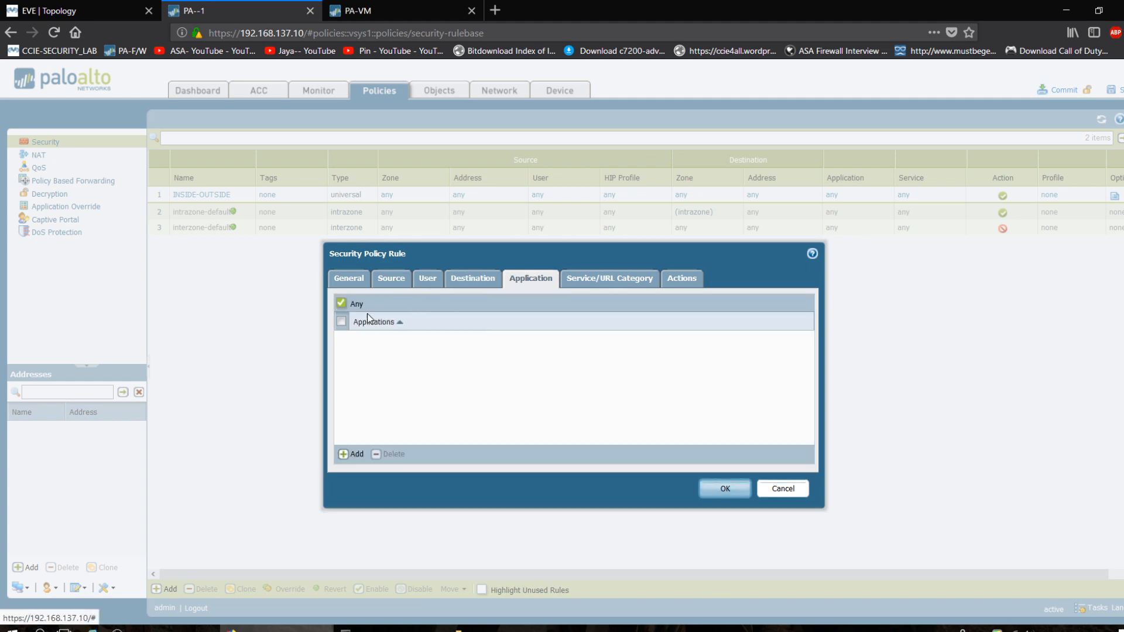
{"action": "left_click", "coordinate": [591, 280]}
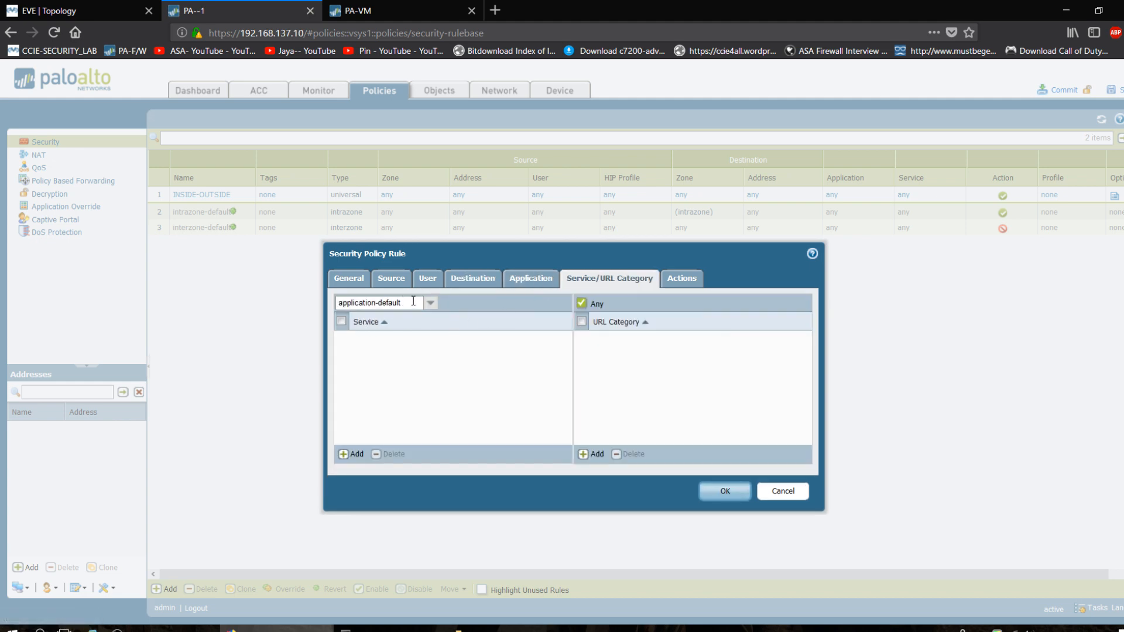
{"action": "left_click", "coordinate": [437, 306]}
{"action": "left_click", "coordinate": [370, 334]}
{"action": "left_click", "coordinate": [683, 283]}
{"action": "left_click", "coordinate": [606, 282]}
{"action": "left_click", "coordinate": [675, 287]}
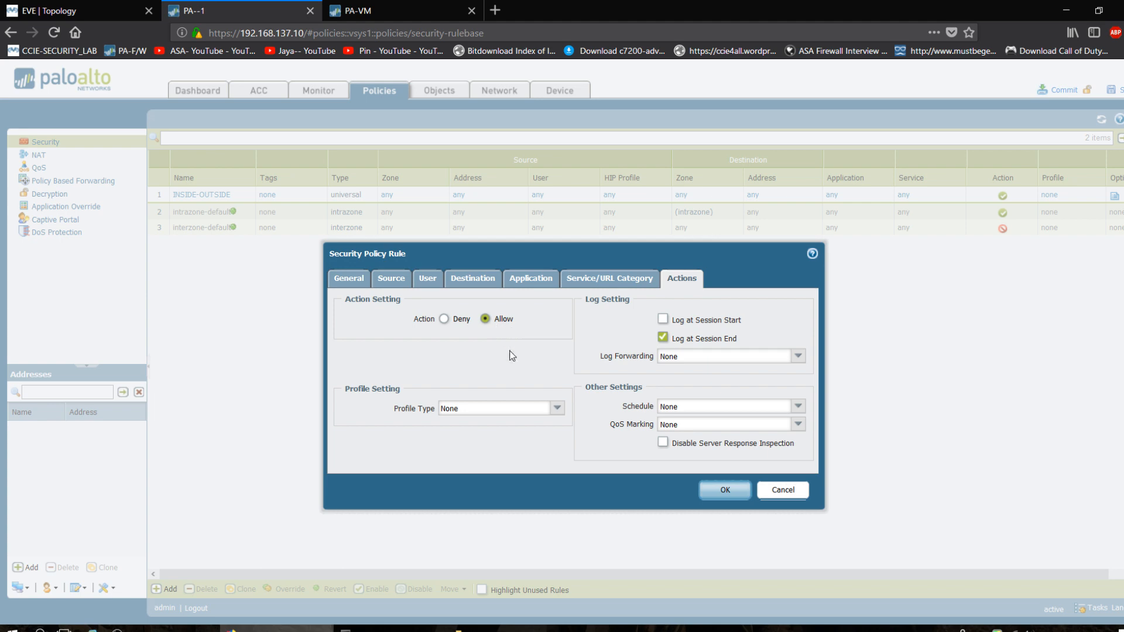
{"action": "left_click", "coordinate": [724, 491]}
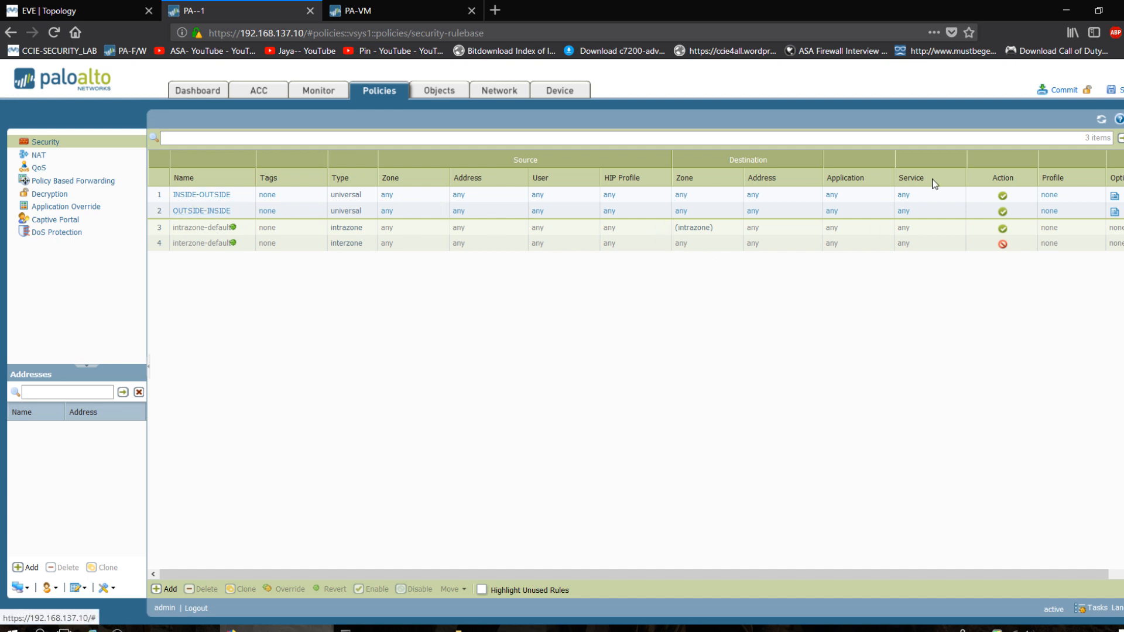
- Commit the configuration on PA--1 and check the peer firewall's interface list while the commit runs
{"action": "left_click", "coordinate": [1062, 91]}
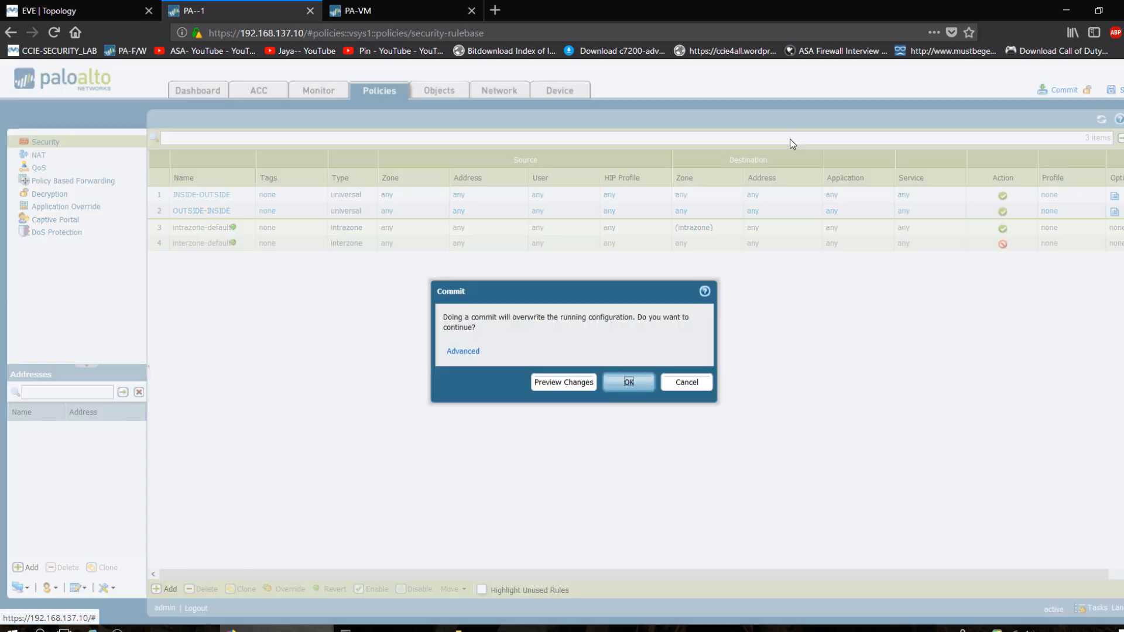
{"action": "left_click", "coordinate": [637, 382]}
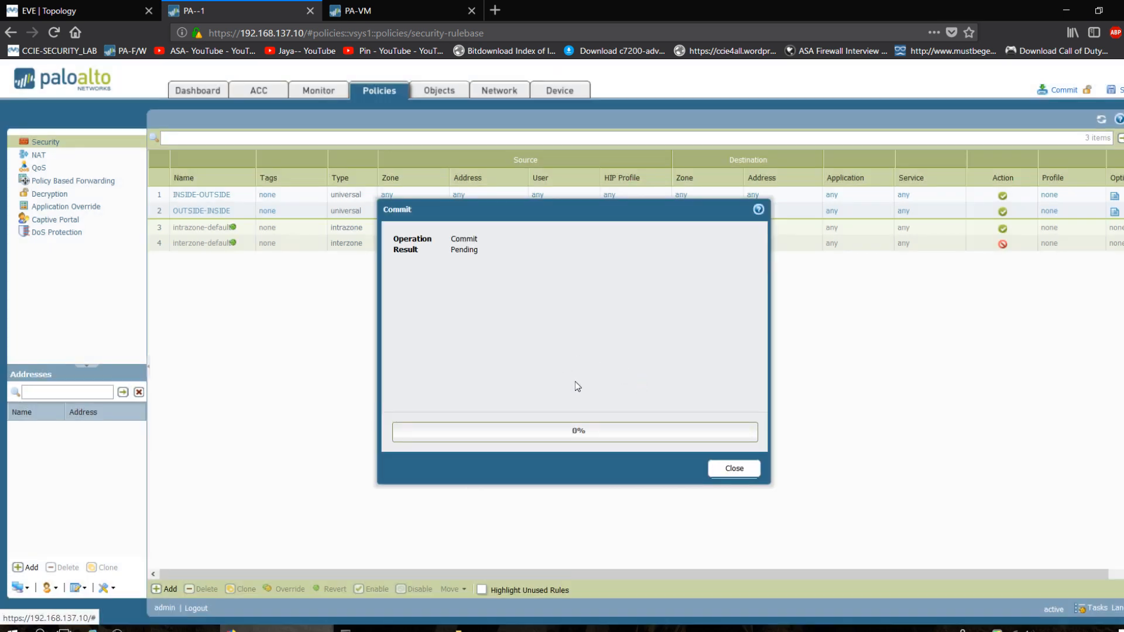
{"action": "left_click", "coordinate": [380, 9]}
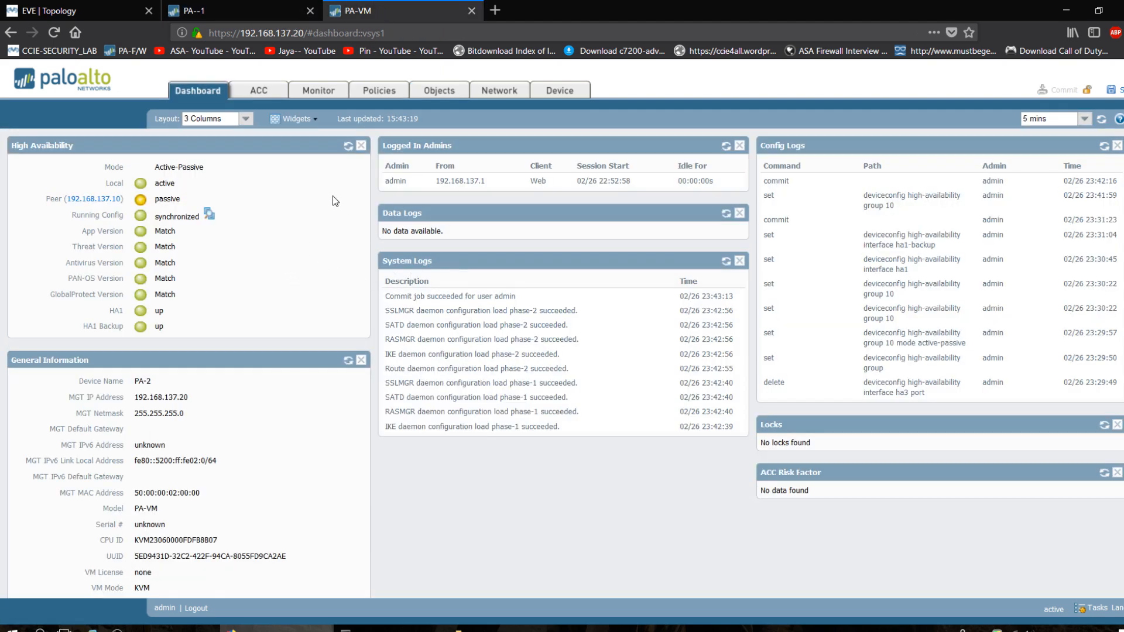
{"action": "left_click", "coordinate": [490, 95]}
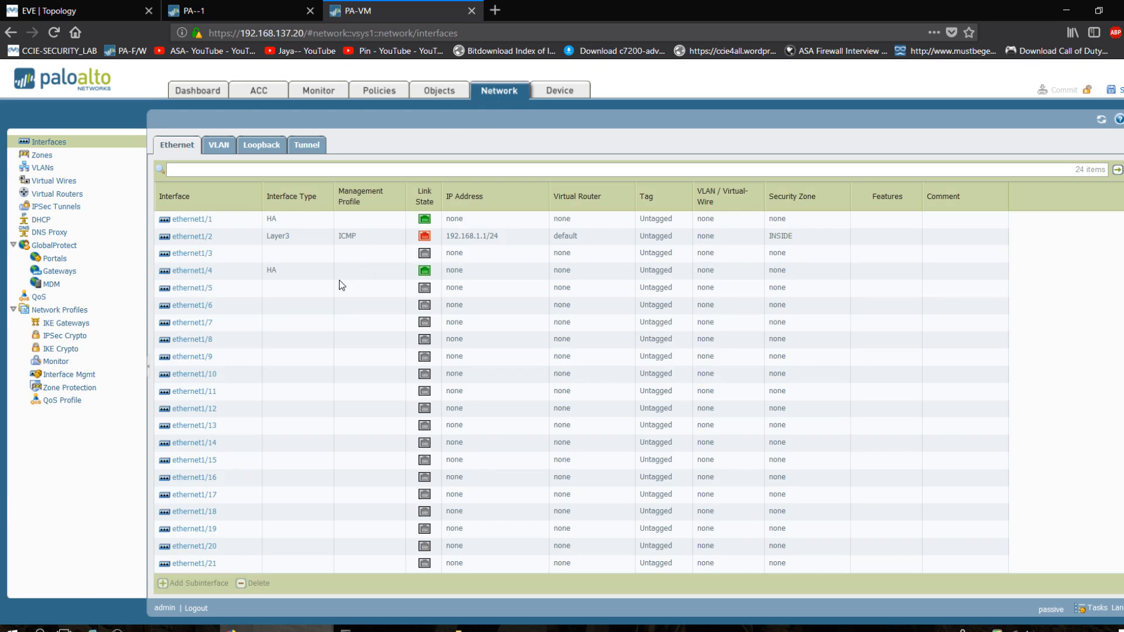
{"action": "left_click", "coordinate": [243, 10]}
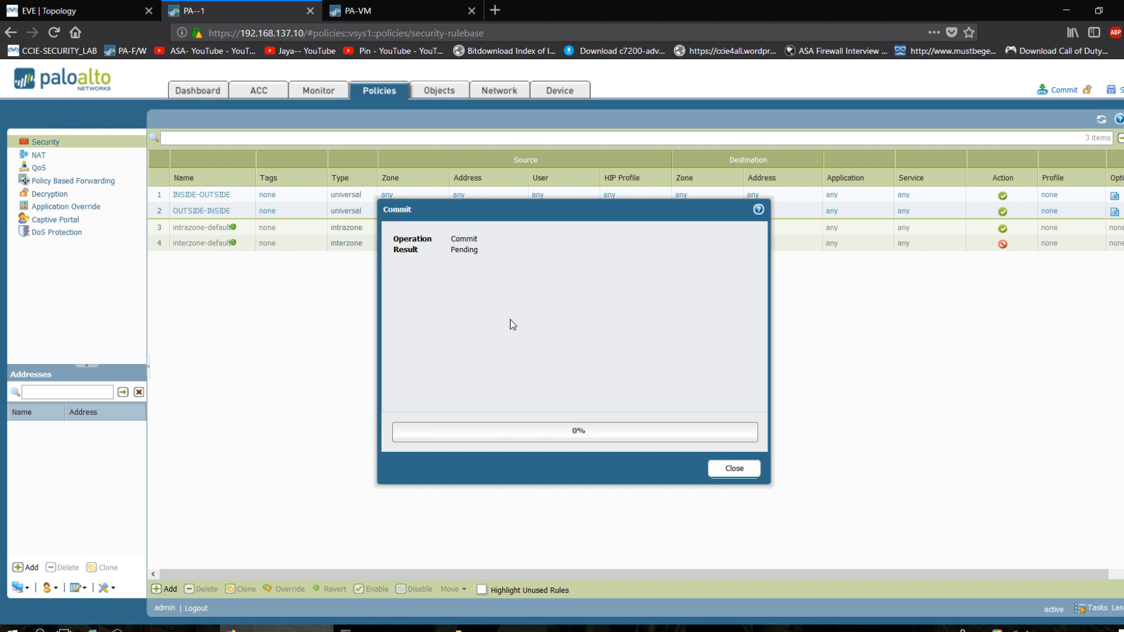
- Check the local and peer high availability states on the second firewall's dashboard
{"action": "left_click", "coordinate": [374, 10]}
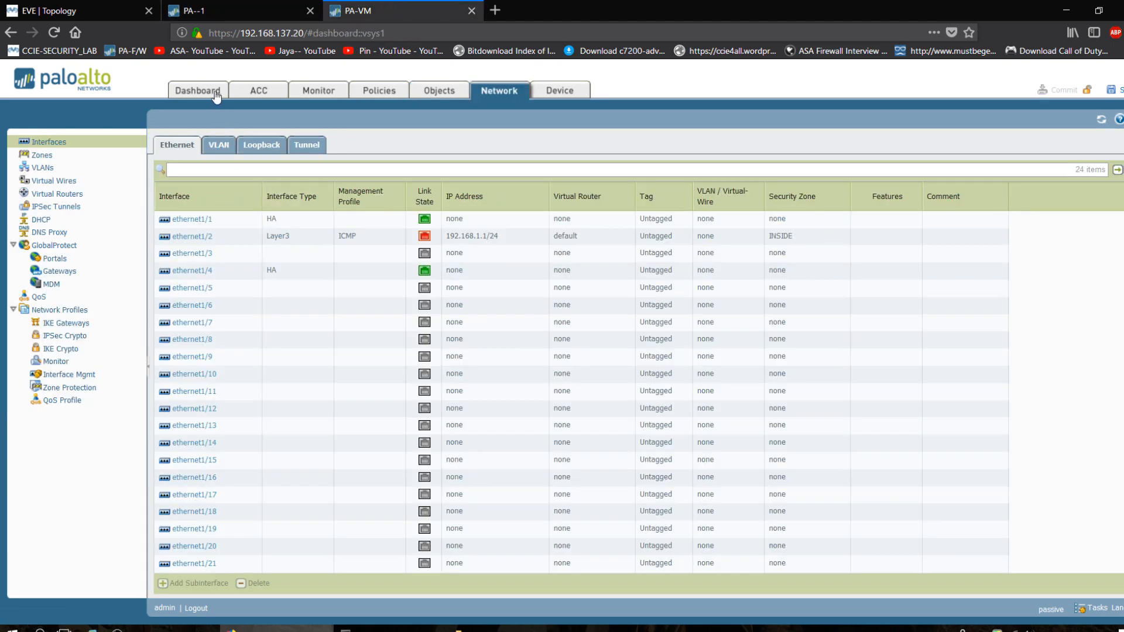
{"action": "left_click", "coordinate": [213, 93]}
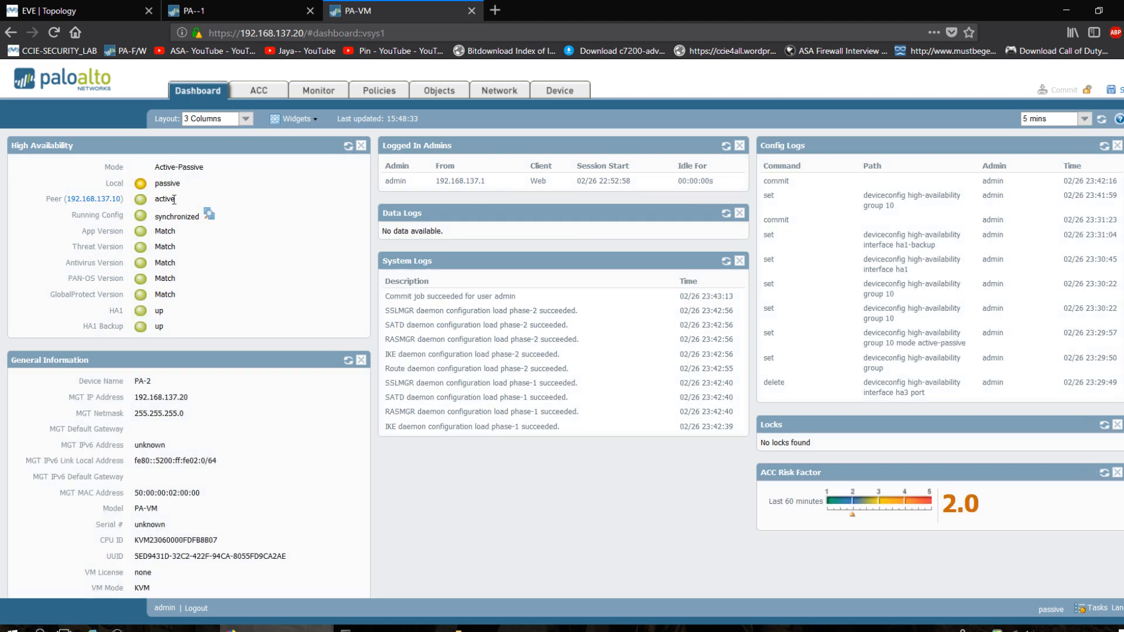
{"action": "double_click", "coordinate": [169, 199]}
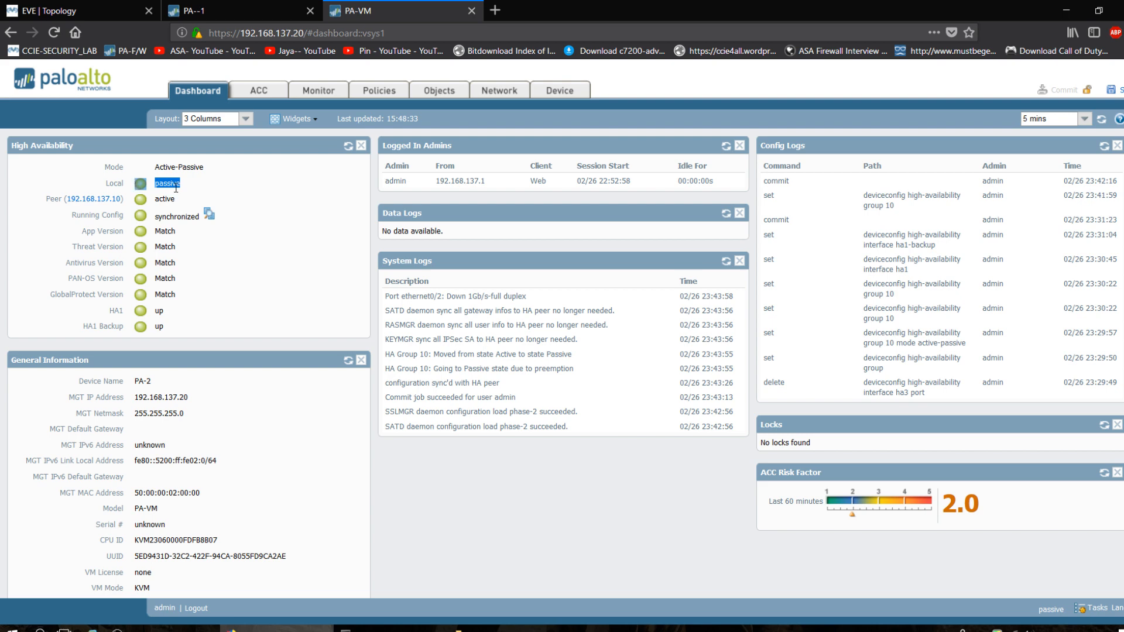
{"action": "left_click_drag", "start_coordinate": [107, 183], "coordinate": [172, 185]}
- Return to PA--1, close the open File Explorer window, and dismiss the commit dialog once the commit finishes
{"action": "left_click", "coordinate": [193, 11]}
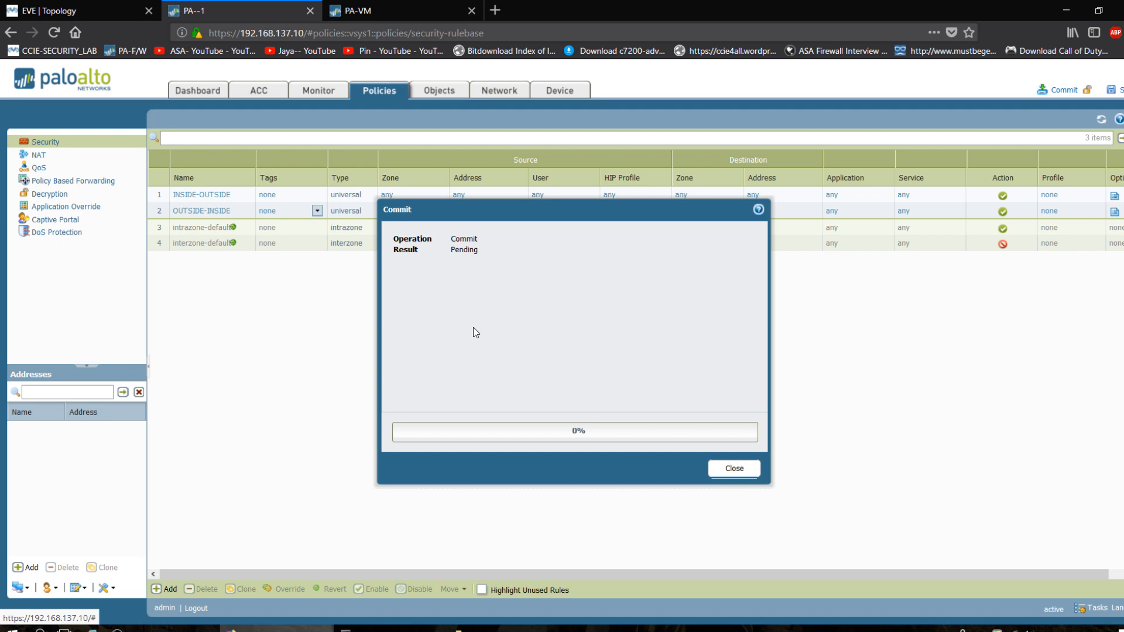
{"action": "mouse_move", "coordinate": [504, 629]}
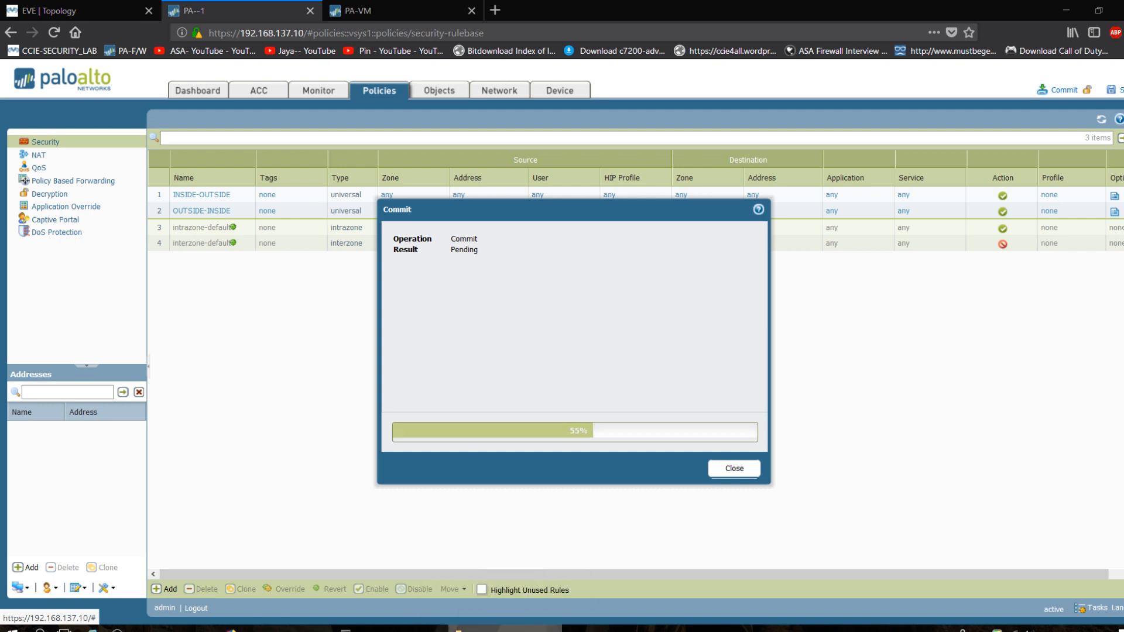
{"action": "right_click", "coordinate": [504, 628]}
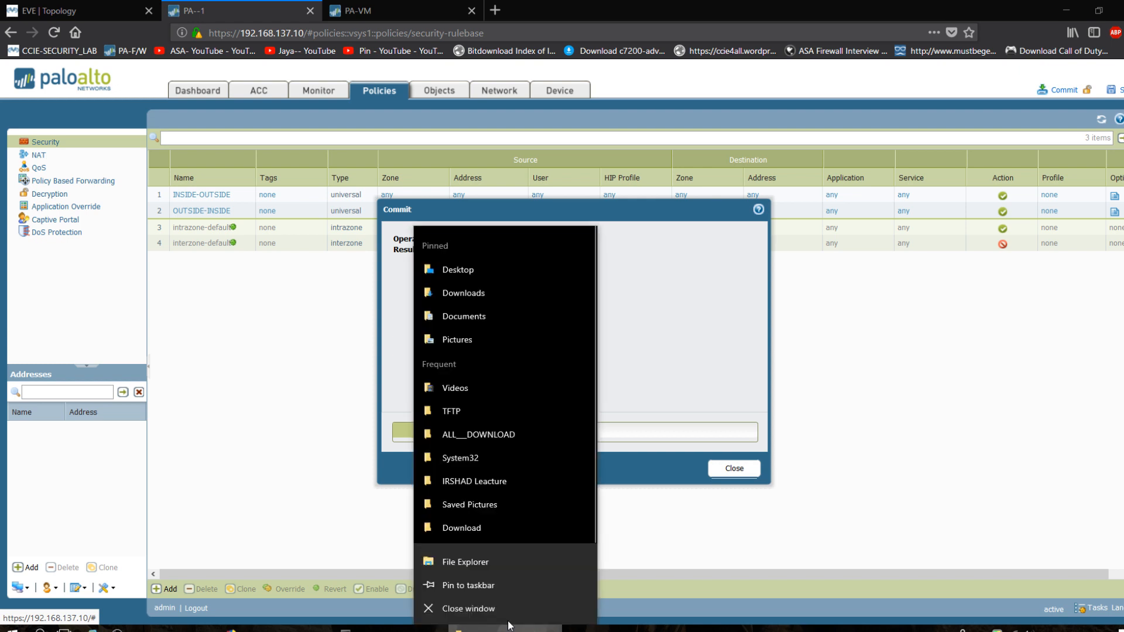
{"action": "left_click", "coordinate": [501, 610]}
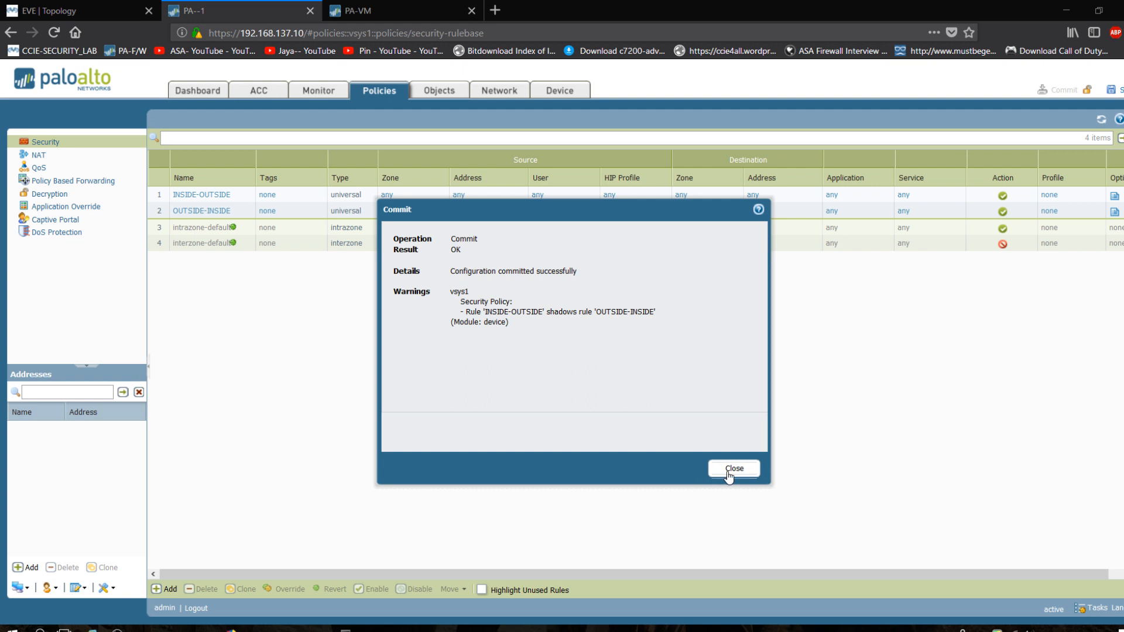
{"action": "left_click", "coordinate": [730, 471]}
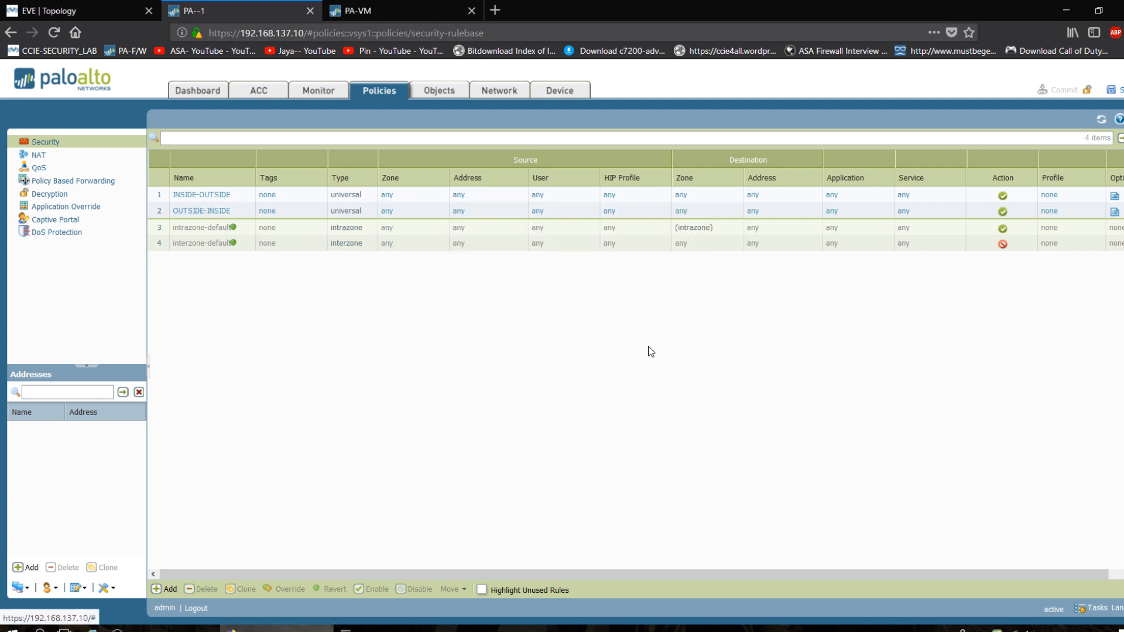
- Check the synchronized interfaces and security rules on the second firewall and compare the rules with those on PA--1
{"action": "left_click", "coordinate": [407, 8]}
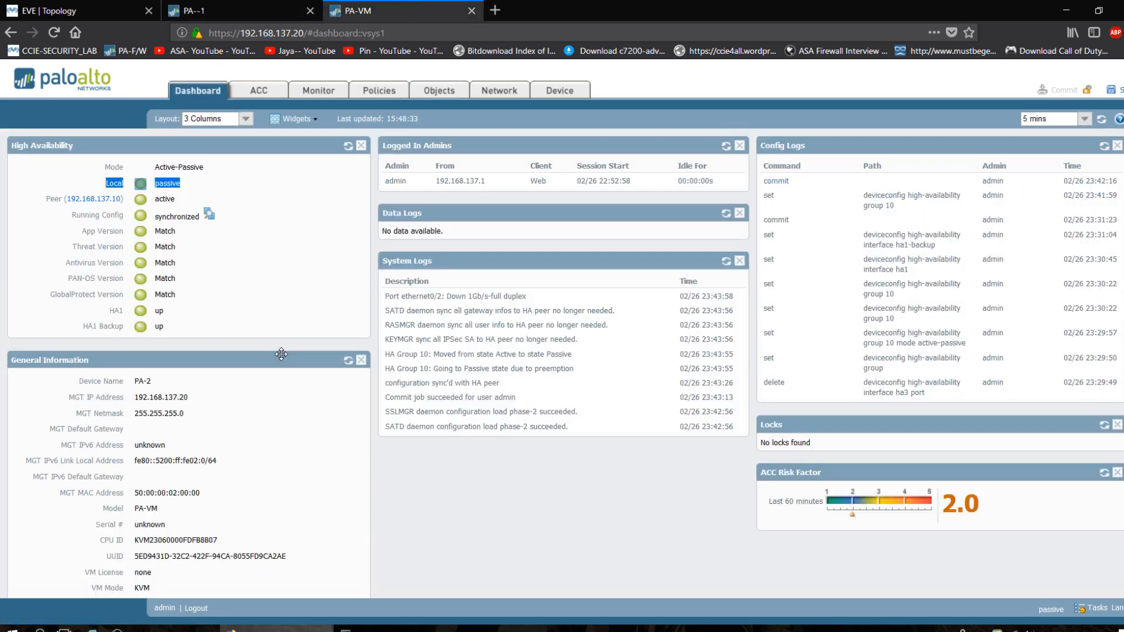
{"action": "left_click", "coordinate": [488, 94]}
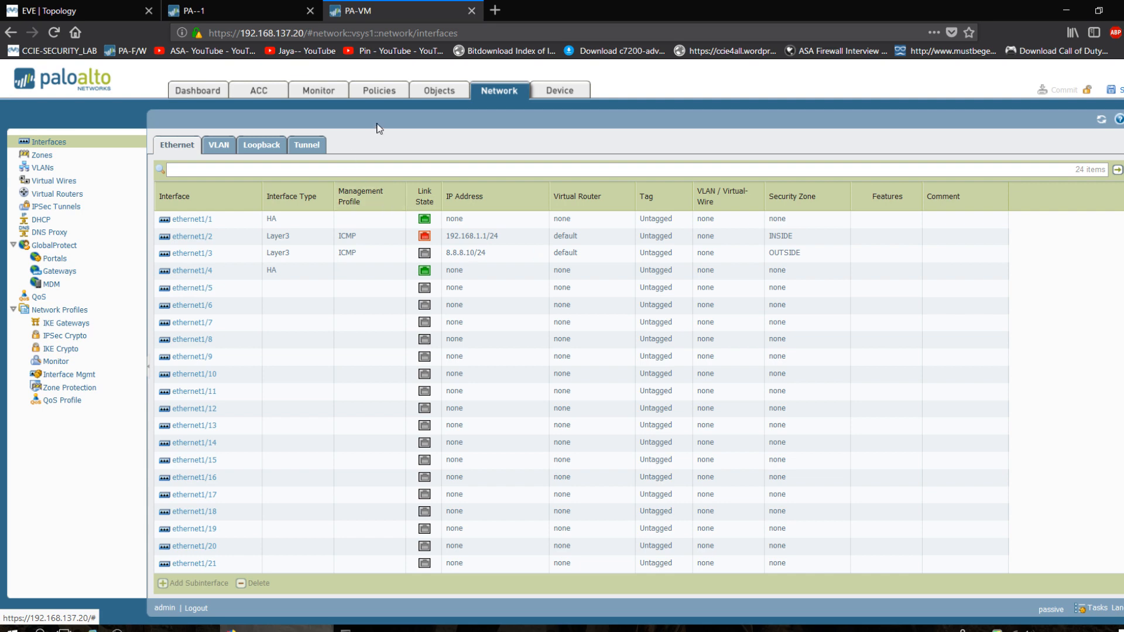
{"action": "left_click", "coordinate": [391, 93]}
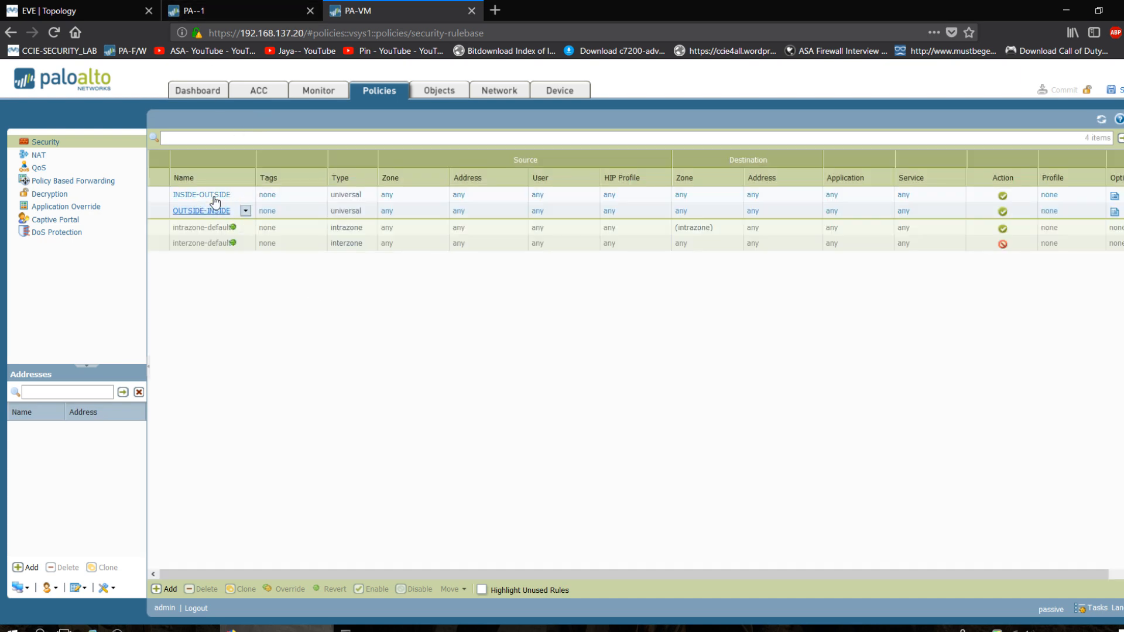
{"action": "left_click", "coordinate": [261, 14]}
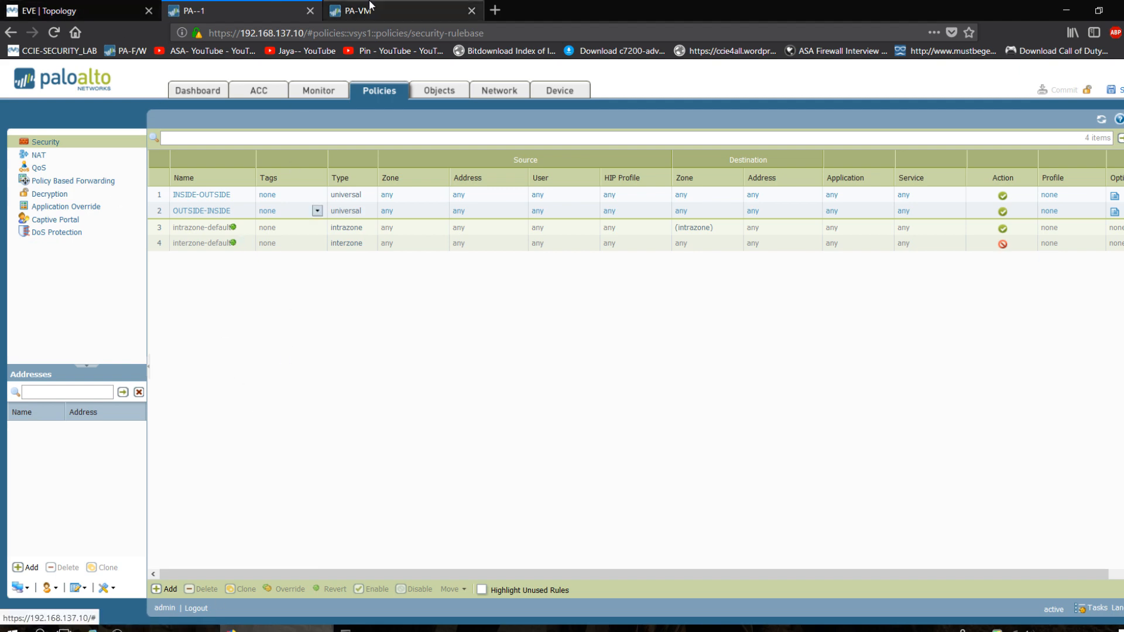
- Switch to the LAN-1 console in SuperPuTTY and ping 8.8.8.8
{"action": "left_click", "coordinate": [71, 10]}
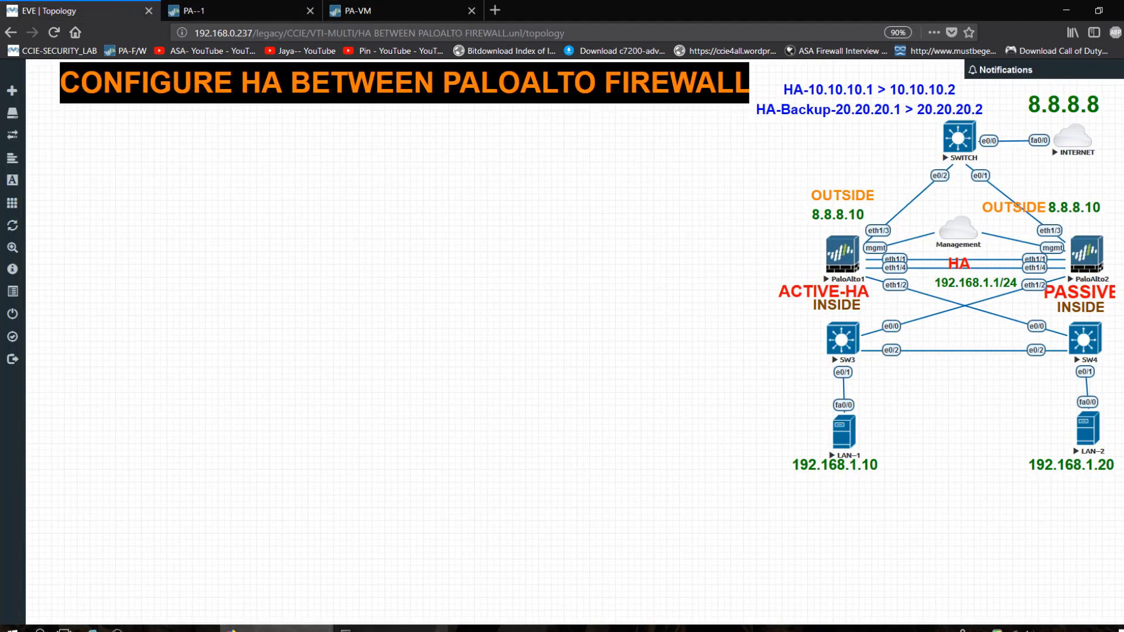
{"action": "left_click", "coordinate": [389, 630]}
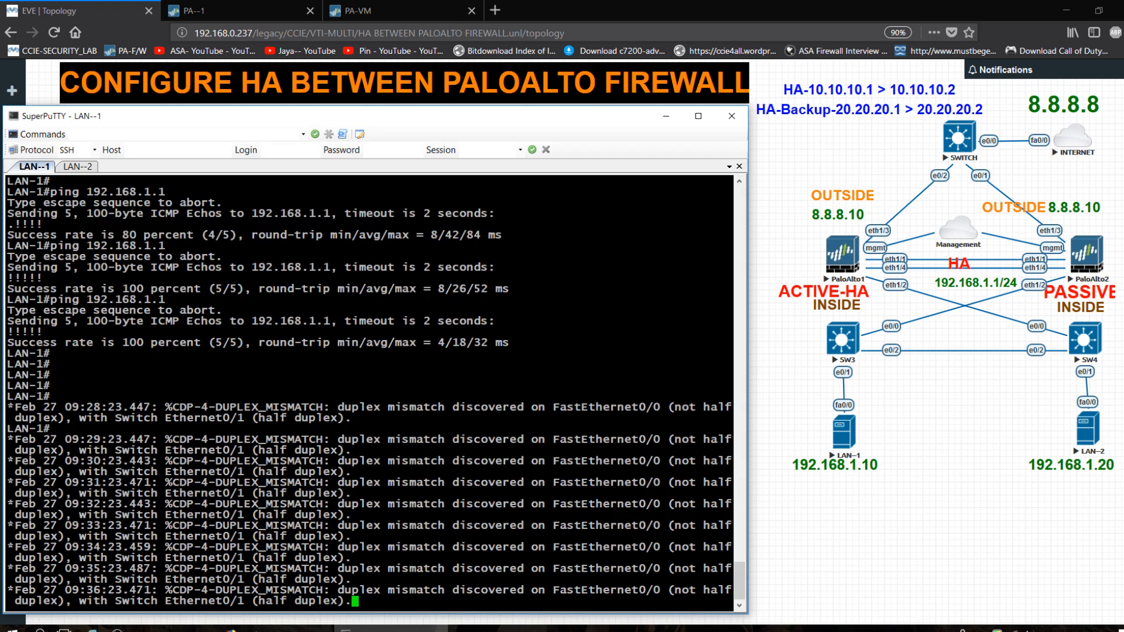
{"action": "key", "text": "Return"}
{"action": "key", "text": "Return"}
{"action": "key", "text": "Return"}
{"action": "key", "text": "Return"}
{"action": "key", "text": "Return"}
{"action": "key", "text": "Return"}
{"action": "key", "text": "Return"}
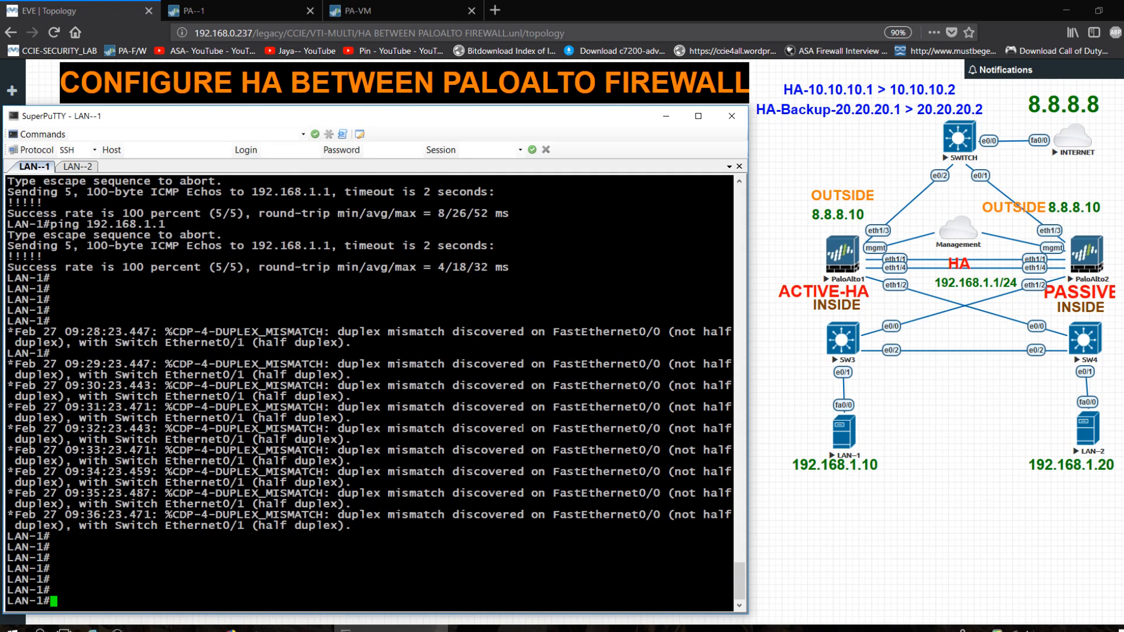
{"action": "type", "text": "ping 8.8.8.8"}
{"action": "key", "text": "Return"}
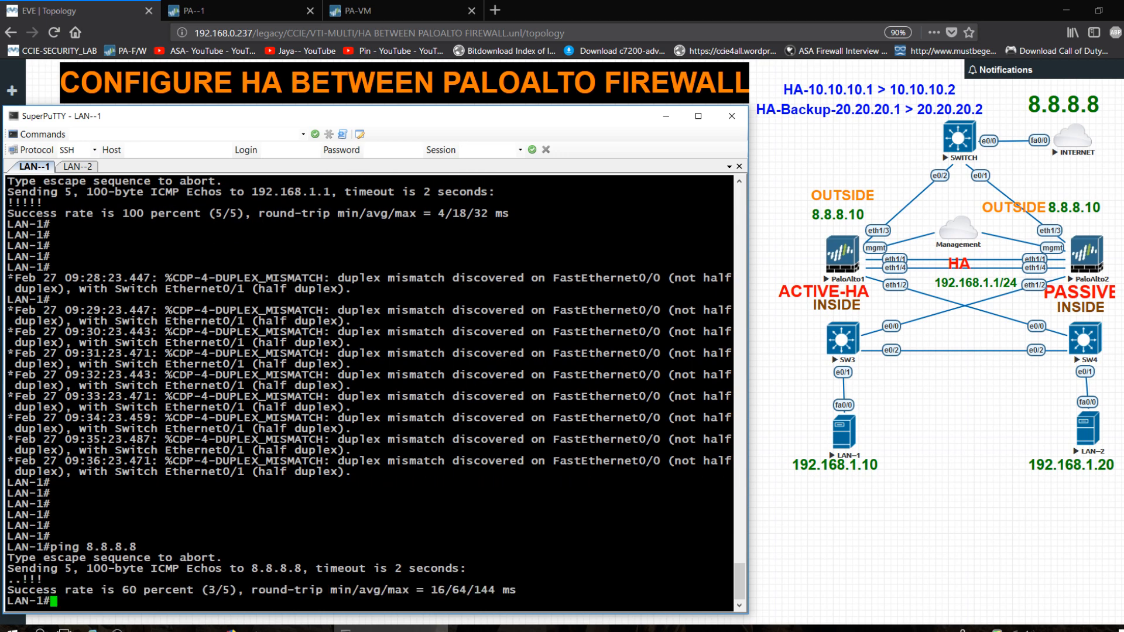
- Try to start a continuous ping to 8.8.8.8 from LAN-1 with the -t option
{"action": "type", "text": "ping 192.168.1.1"}
{"action": "key", "text": "Up"}
{"action": "type", "text": "-t"}
{"action": "key", "text": "Return"}
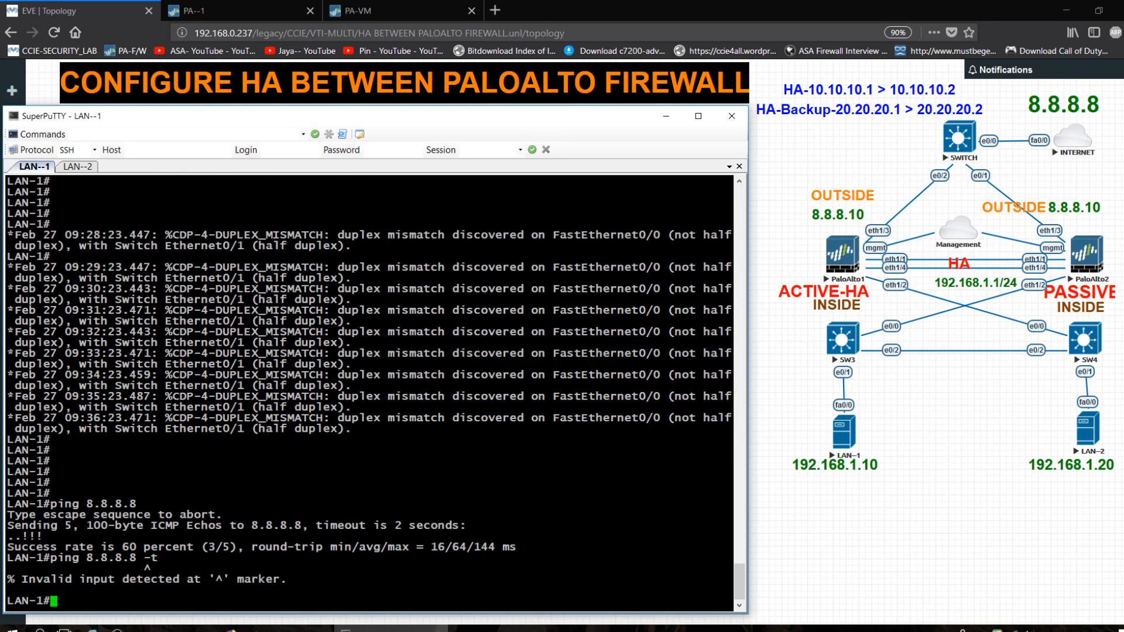
- Start a ping from LAN-1 to 8.8.8.8 with a repeat count of 1000
{"action": "key", "text": "Up"}
{"action": "key", "text": "BackSpace"}
{"action": "key", "text": "BackSpace"}
{"action": "key", "text": "BackSpace"}
{"action": "type", "text": "re"}
{"action": "key", "text": "Tab"}
{"action": "type", "text": "1000"}
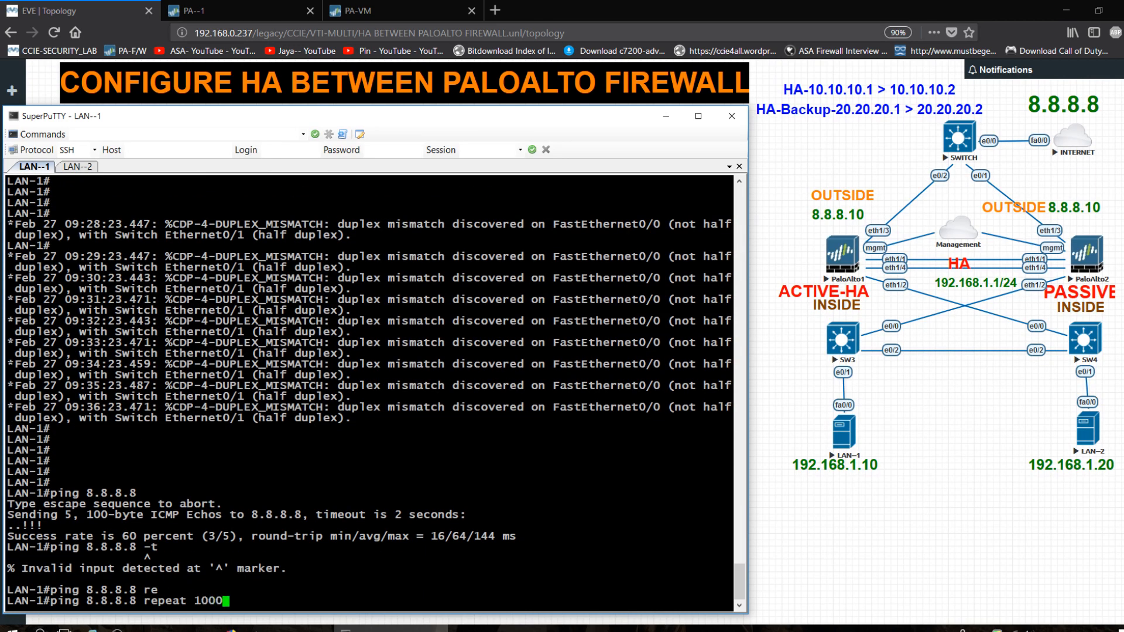
{"action": "key", "text": "Return"}
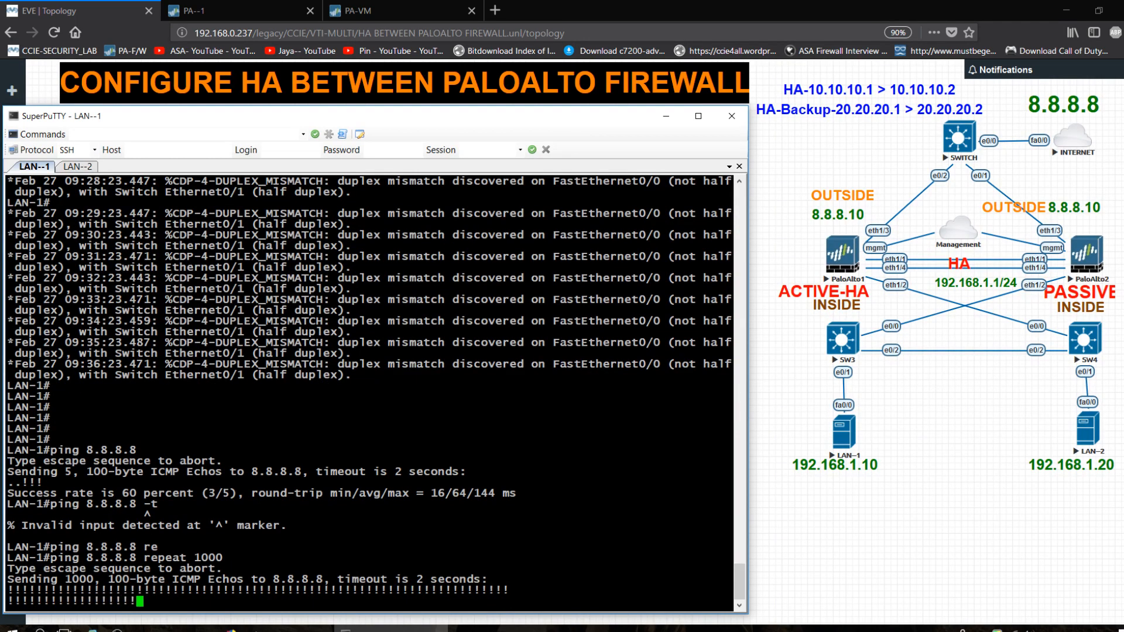
- Switch to the LAN-2 console and enter privileged EXEC mode
{"action": "left_click", "coordinate": [82, 166]}
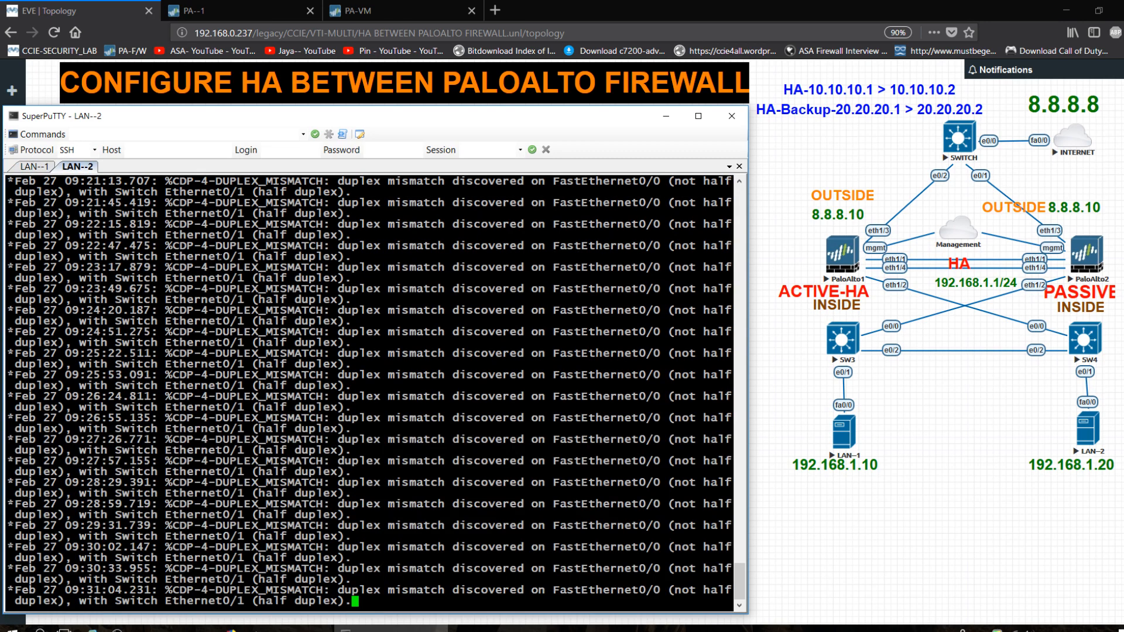
{"action": "key", "text": "Return"}
{"action": "key", "text": "Return"}
{"action": "key", "text": "Return"}
{"action": "key", "text": "Return"}
{"action": "key", "text": "Return"}
{"action": "key", "text": "Return"}
{"action": "key", "text": "Return"}
{"action": "type", "text": "en"}
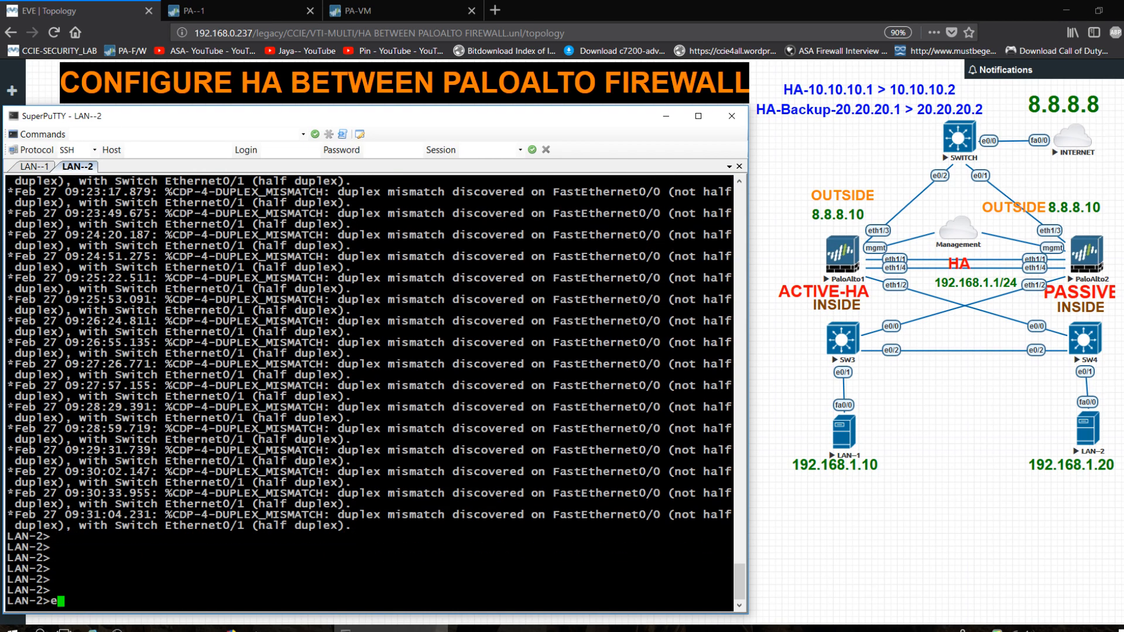
{"action": "key", "text": "Return"}
{"action": "key", "text": "Return"}
{"action": "key", "text": "Return"}
- Start a ping from LAN-2 to 8.8.8.8 with a repeat count of 100000
{"action": "type", "text": "p"}
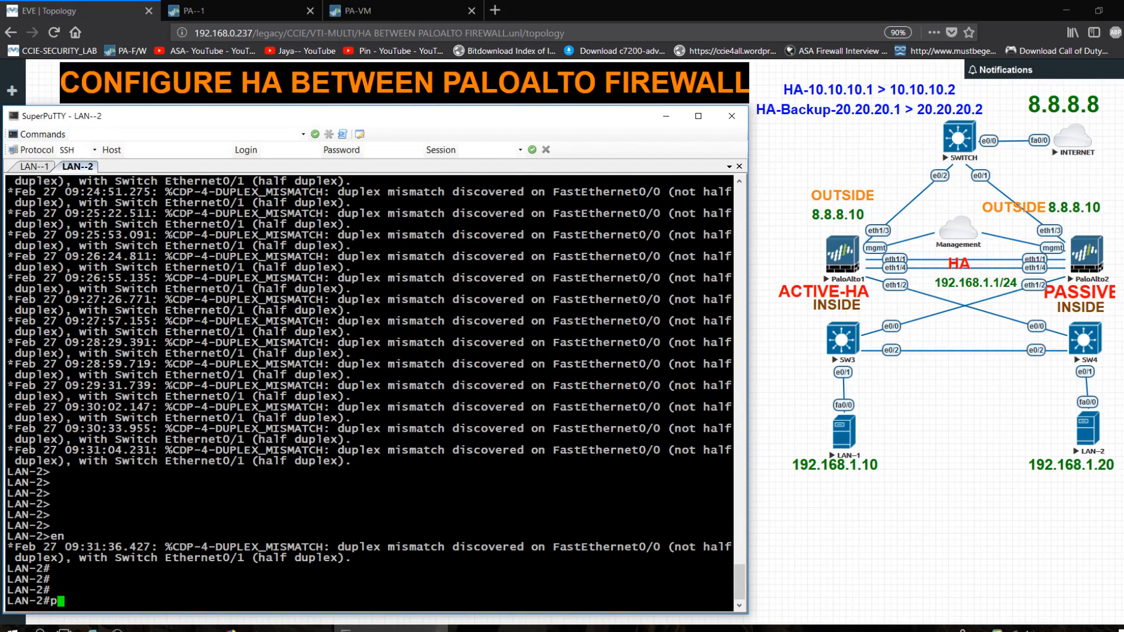
{"action": "type", "text": "ing 8.8.8.8 re"}
{"action": "key", "text": "Tab"}
{"action": "type", "text": "`"}
{"action": "key", "text": "BackSpace"}
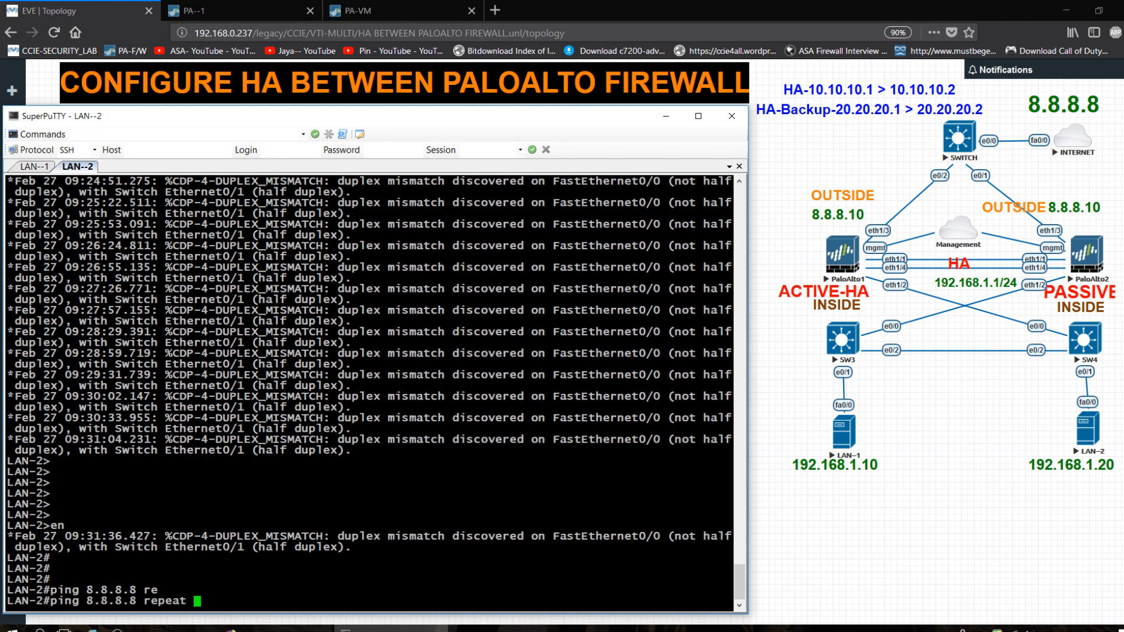
{"action": "type", "text": "1000000"}
{"action": "key", "text": "BackSpace"}
{"action": "key", "text": "Return"}
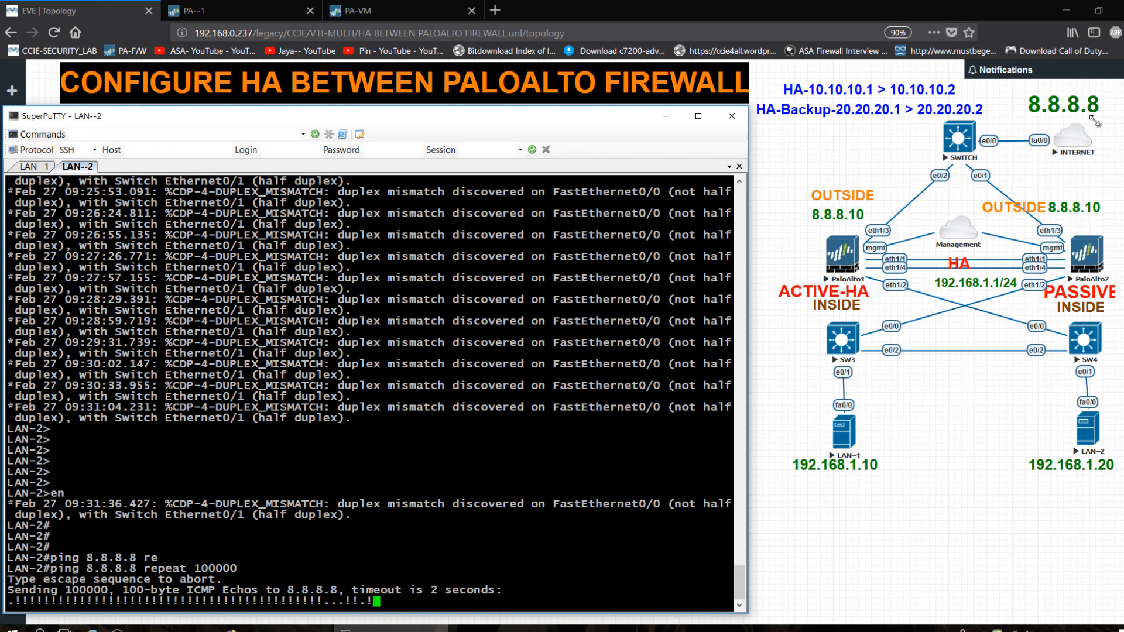
- Check the running ping on LAN-1 and the high availability settings on PA--1
{"action": "left_click", "coordinate": [36, 168]}
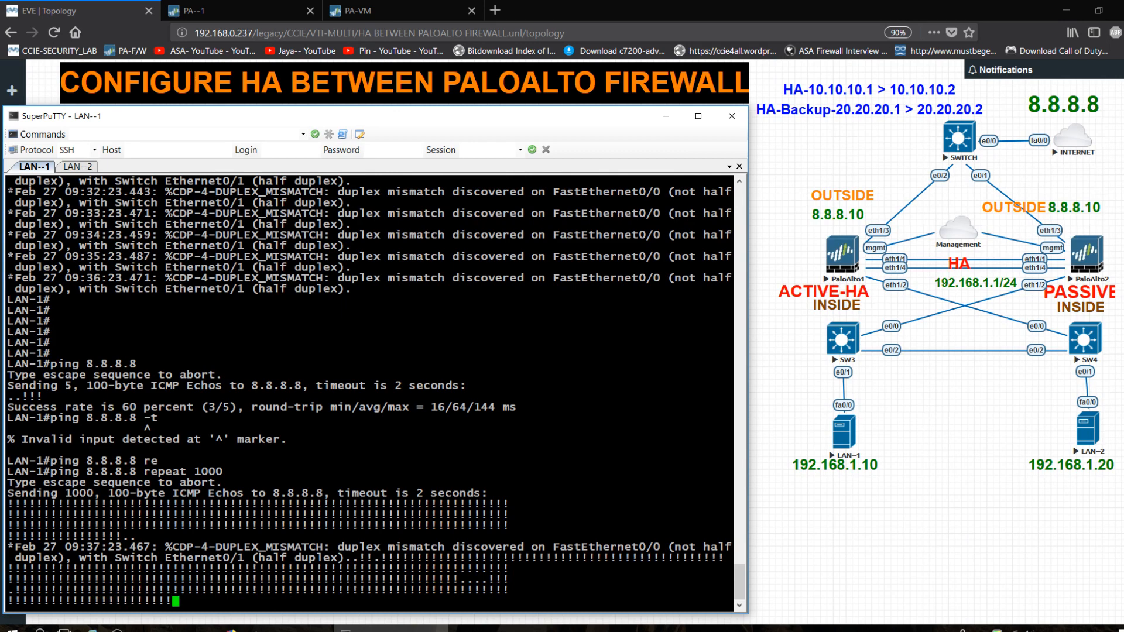
{"action": "left_click", "coordinate": [250, 11]}
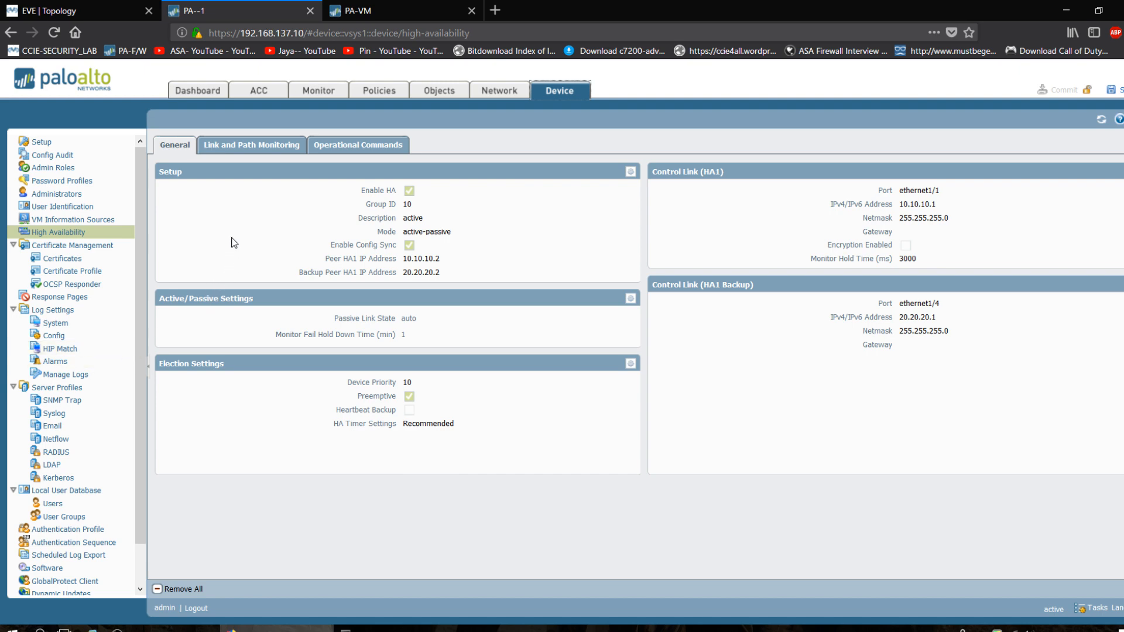
- Stop the PaloAlto1 node in the EVE topology to force a failover
{"action": "left_click", "coordinate": [76, 10]}
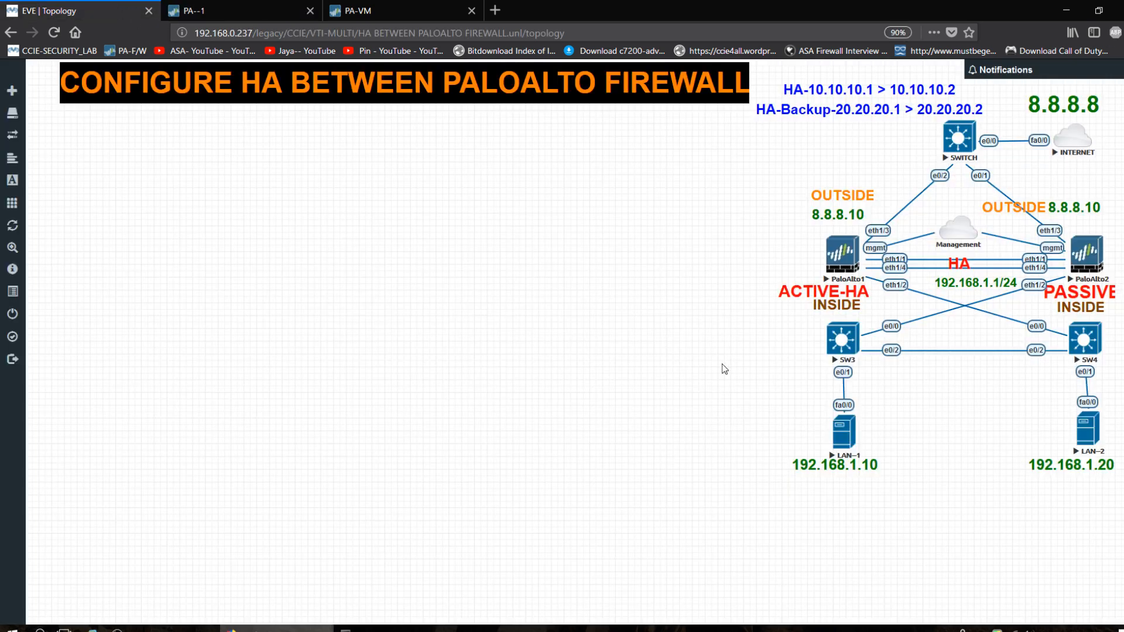
{"action": "right_click", "coordinate": [838, 264]}
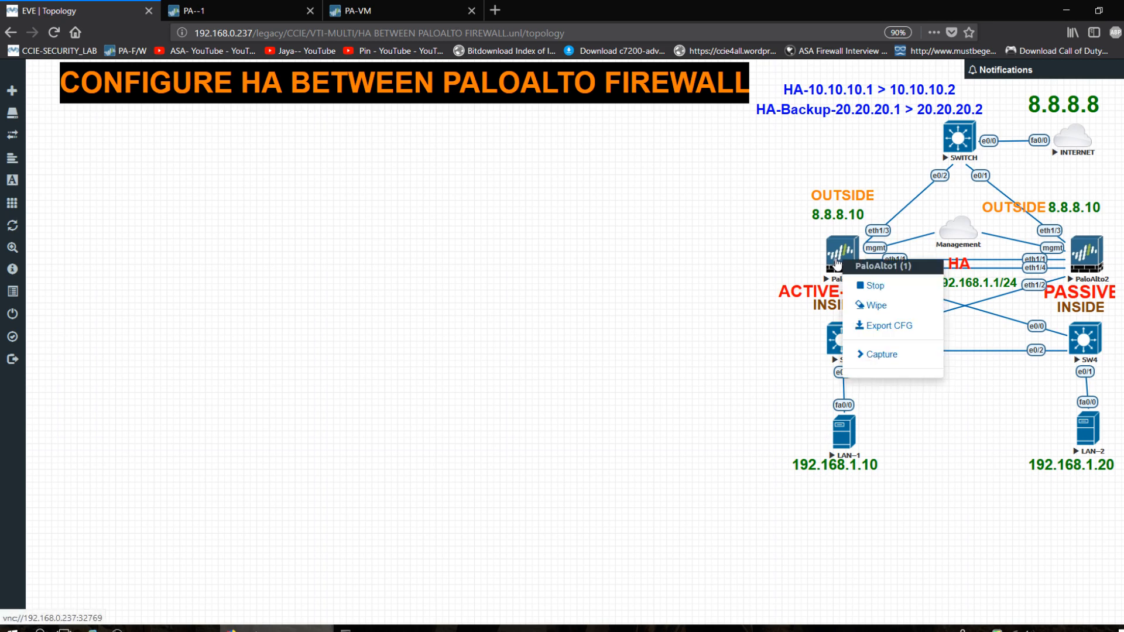
{"action": "left_click", "coordinate": [864, 286]}
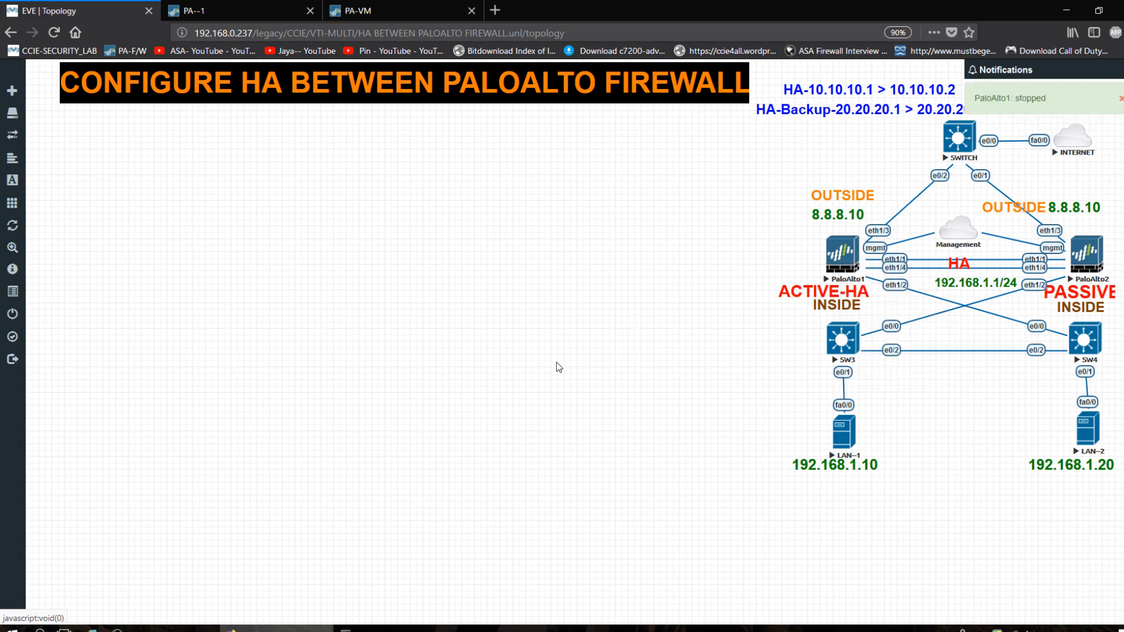
- Return to the LAN-1 console in SuperPuTTY and examine the ping replies during the failover
{"action": "left_click", "coordinate": [390, 629]}
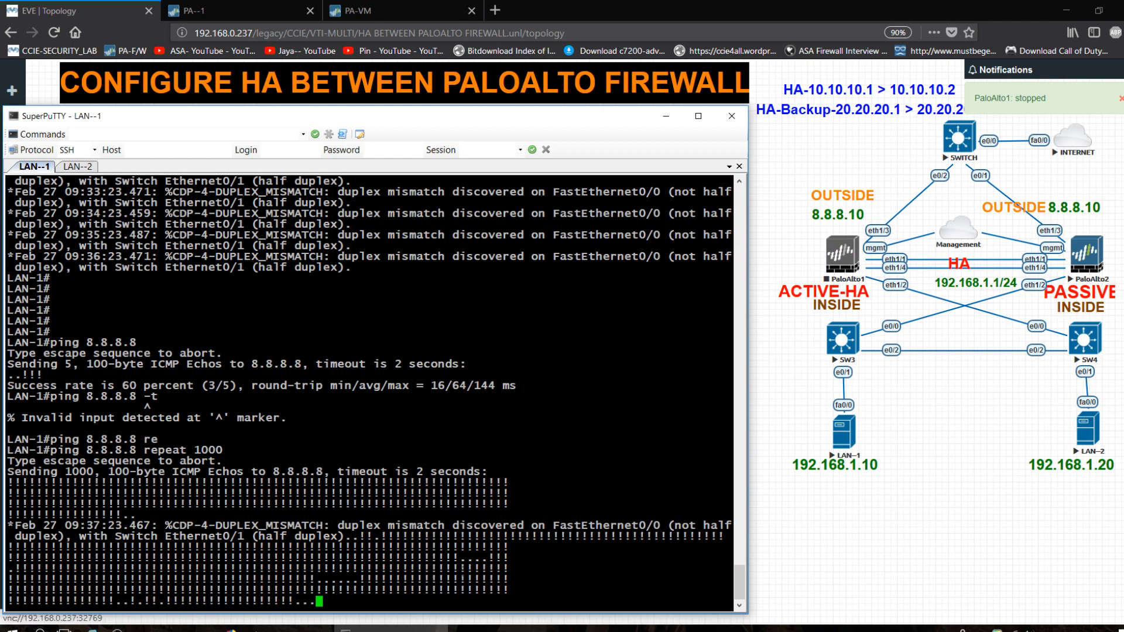
{"action": "left_click_drag", "start_coordinate": [291, 600], "coordinate": [362, 598]}
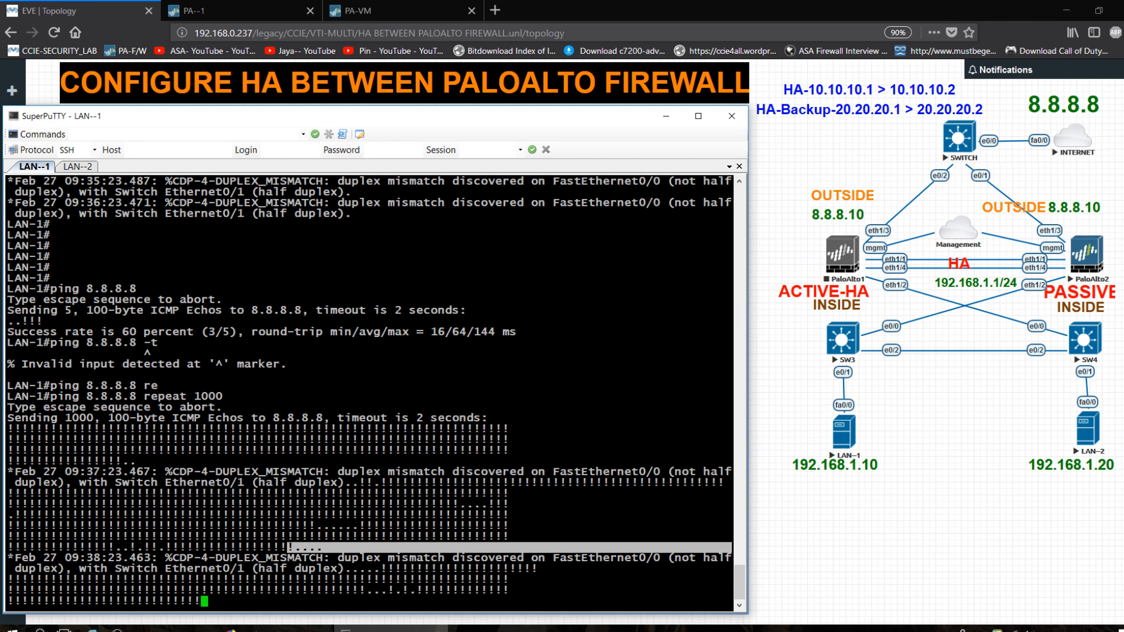
{"action": "left_click", "coordinate": [162, 629]}
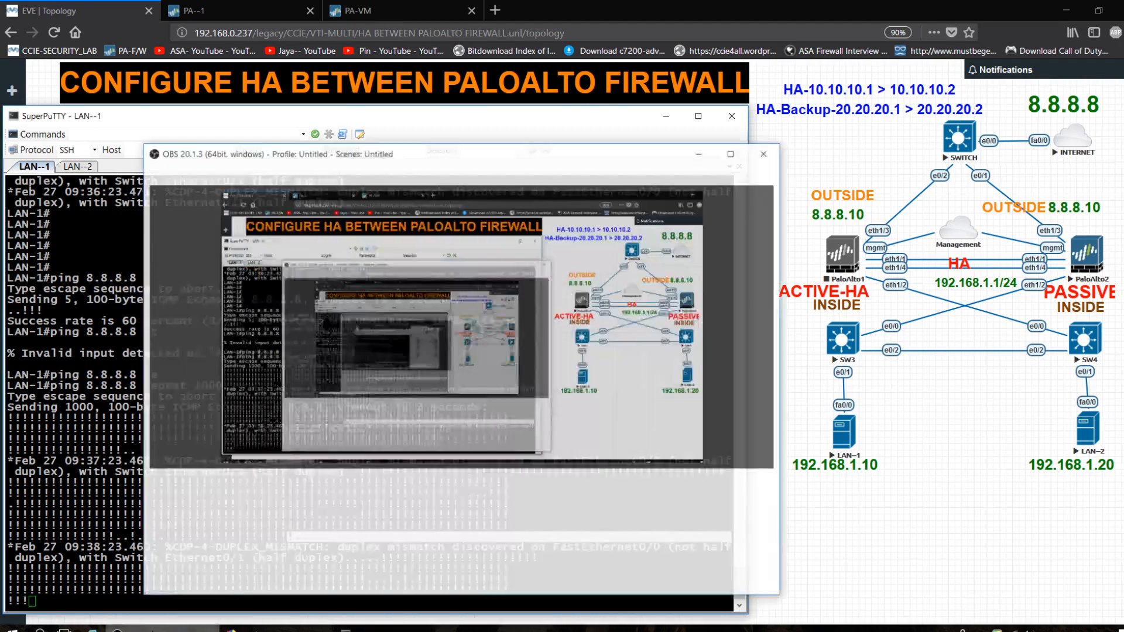